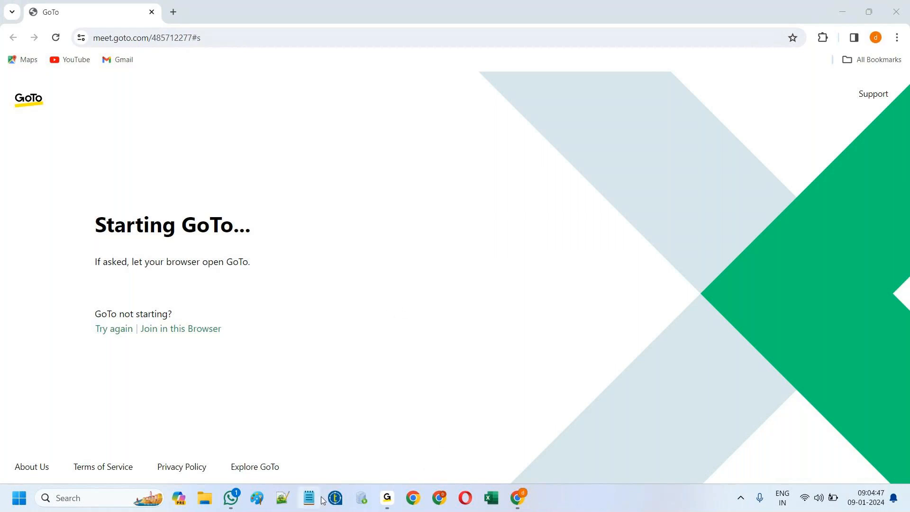
Step: Launch Talend Open Studio, log into the CCID900AM project, and maximize the window
click(336, 497)
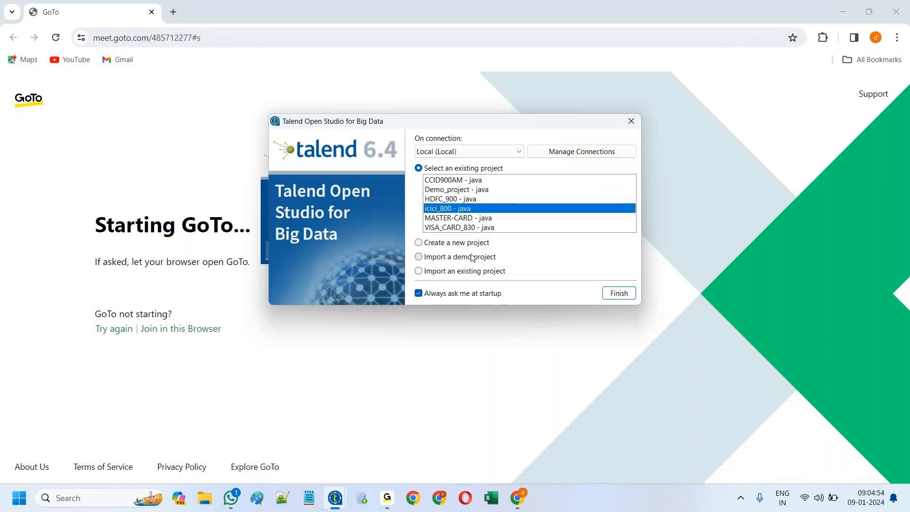
click(449, 180)
click(618, 294)
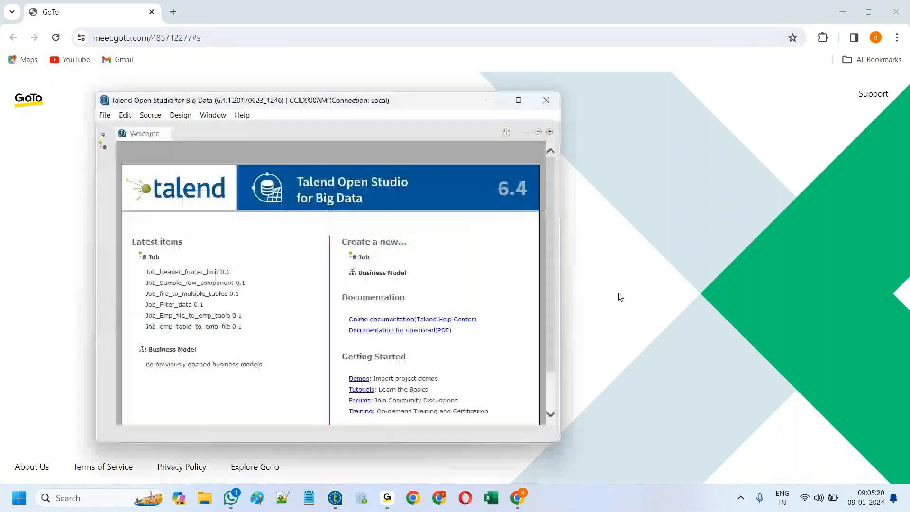
click(520, 102)
Step: Leave the Welcome page, expand Job Designs, and begin a new File delimited metadata entry
click(561, 338)
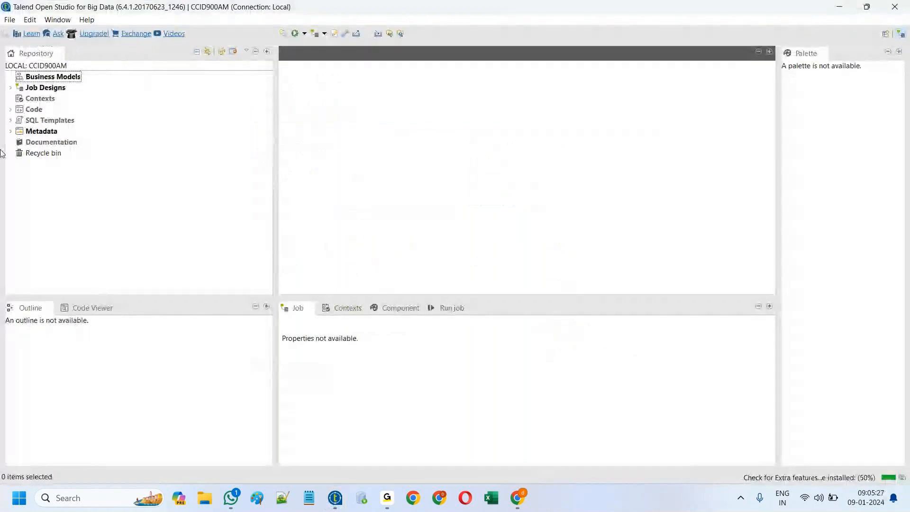
click(10, 88)
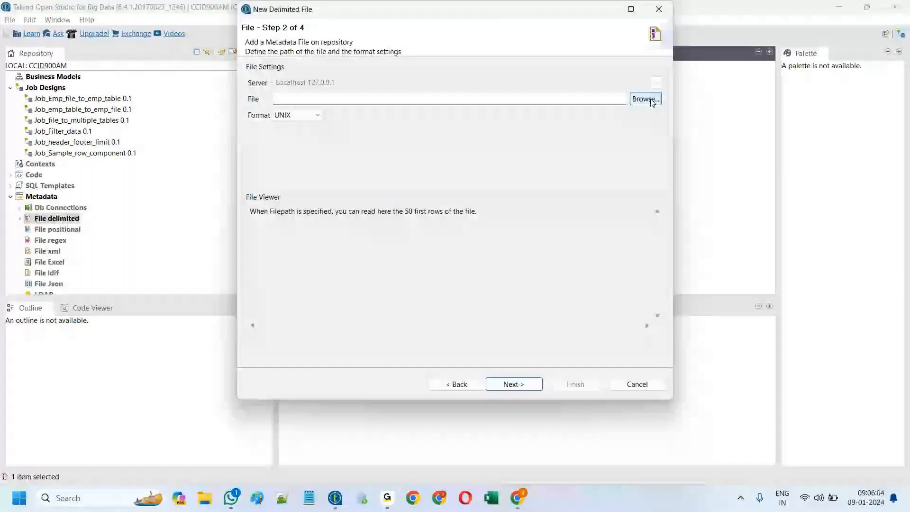
click(645, 99)
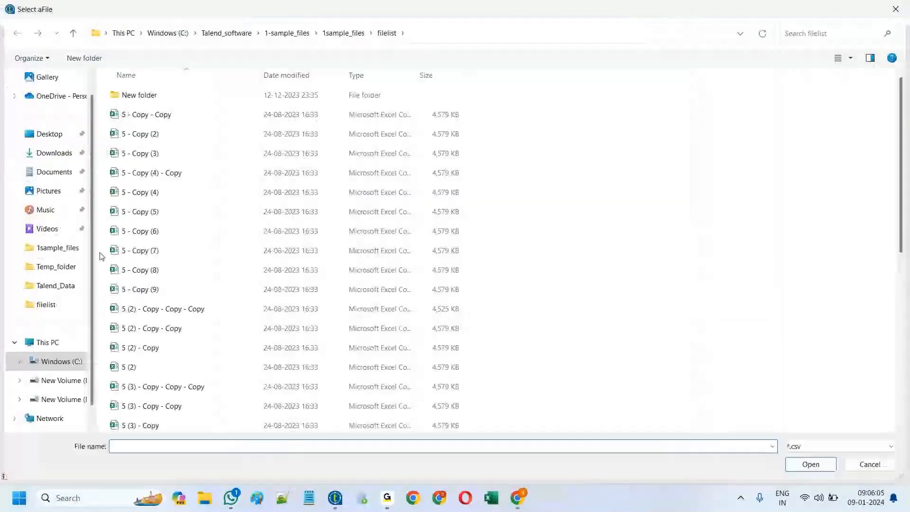
Step: Browse to the C:\Talend_software\1-sample_files\1sample_files folder
click(42, 360)
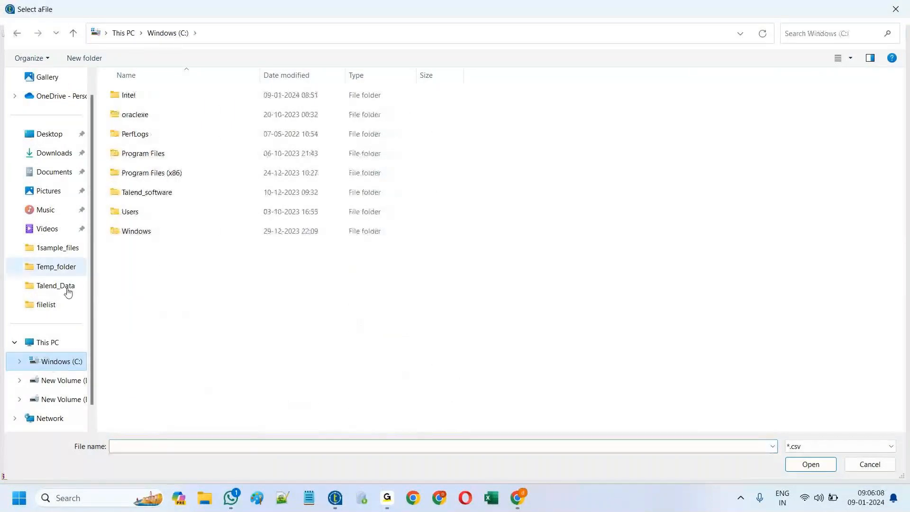
double_click(138, 195)
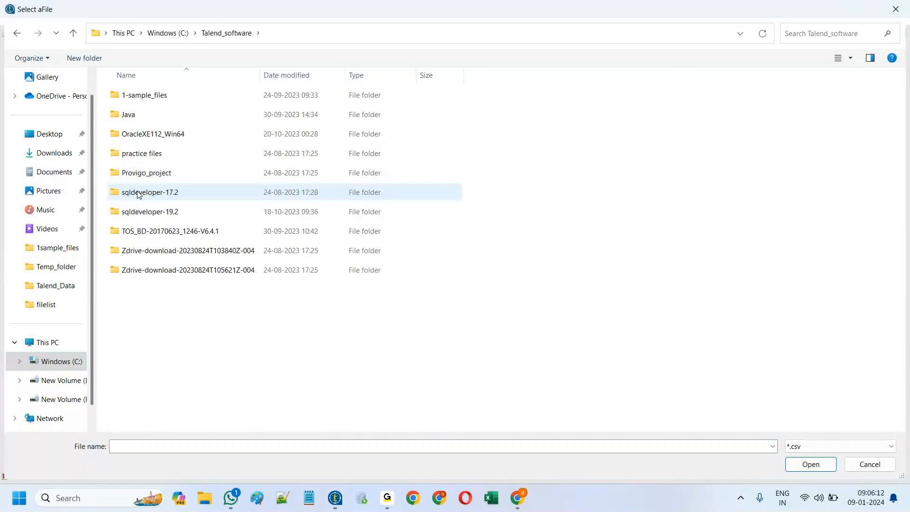
double_click(148, 97)
click(145, 95)
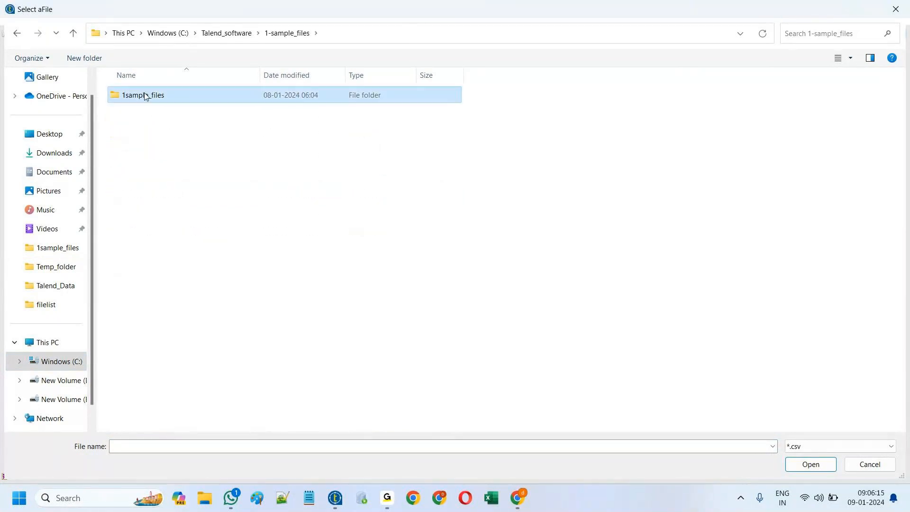
double_click(145, 95)
scroll(232, 274, down, 5)
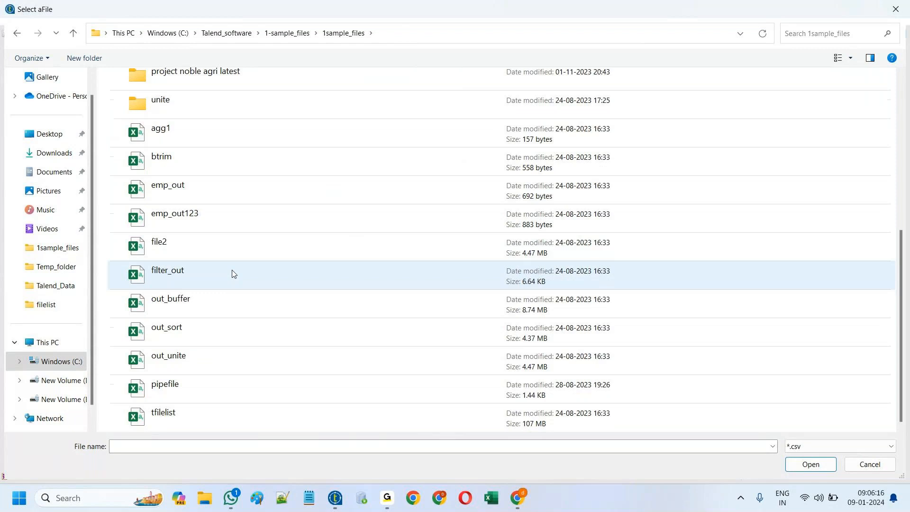
Step: Set the file type filter to *.* so every file is listed
click(848, 449)
click(808, 478)
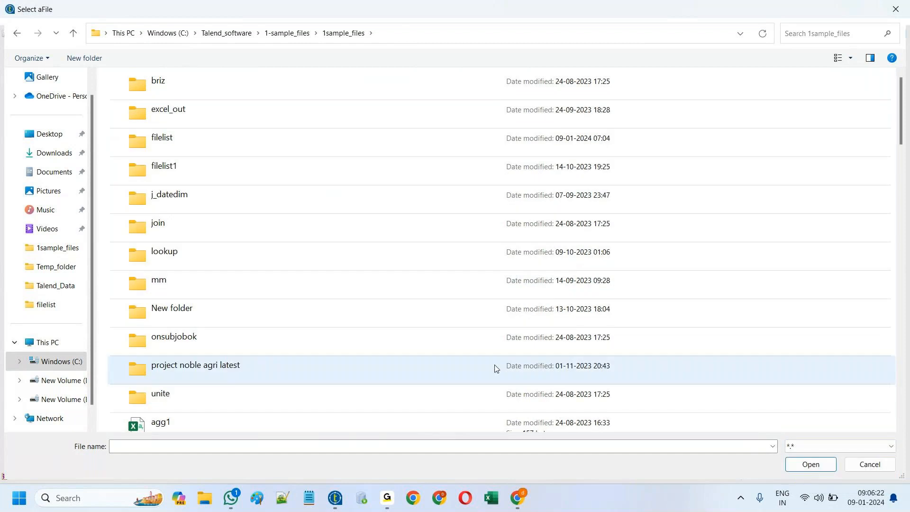
scroll(398, 326, down, 1)
scroll(398, 325, down, 20)
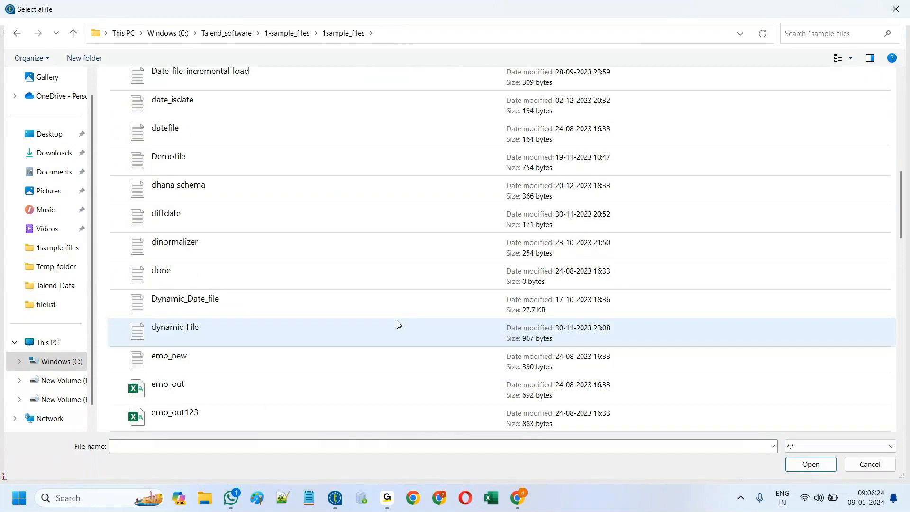
scroll(398, 326, down, 3)
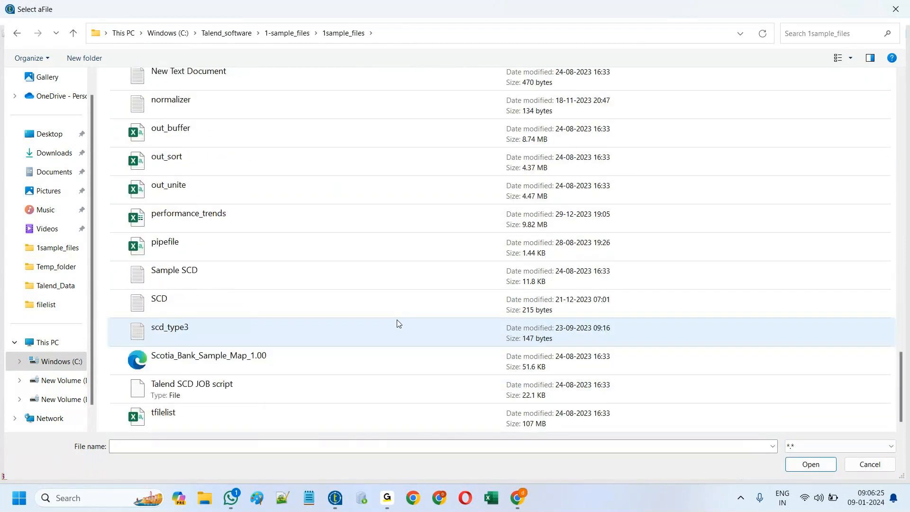
scroll(397, 322, up, 15)
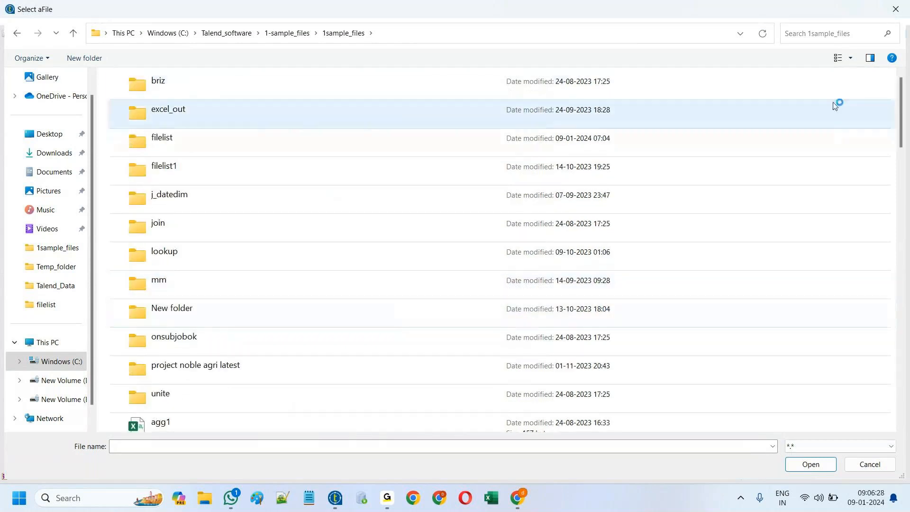
Step: Switch the file list to Details view and choose tfilelist as the source file
click(839, 57)
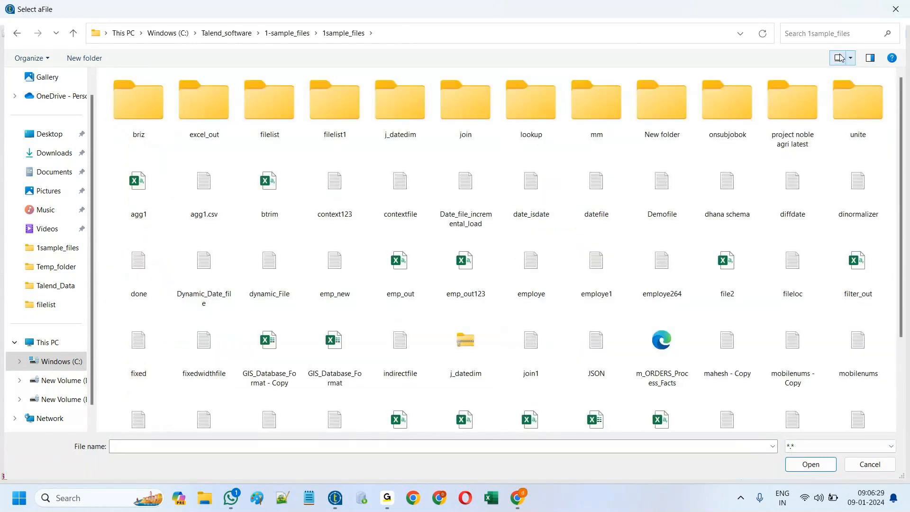
click(839, 58)
click(850, 58)
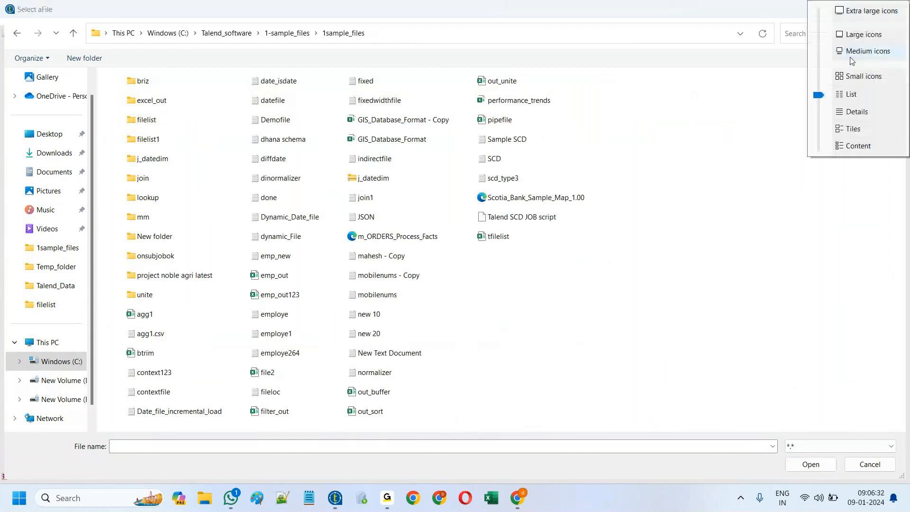
click(838, 61)
scroll(679, 211, down, 3)
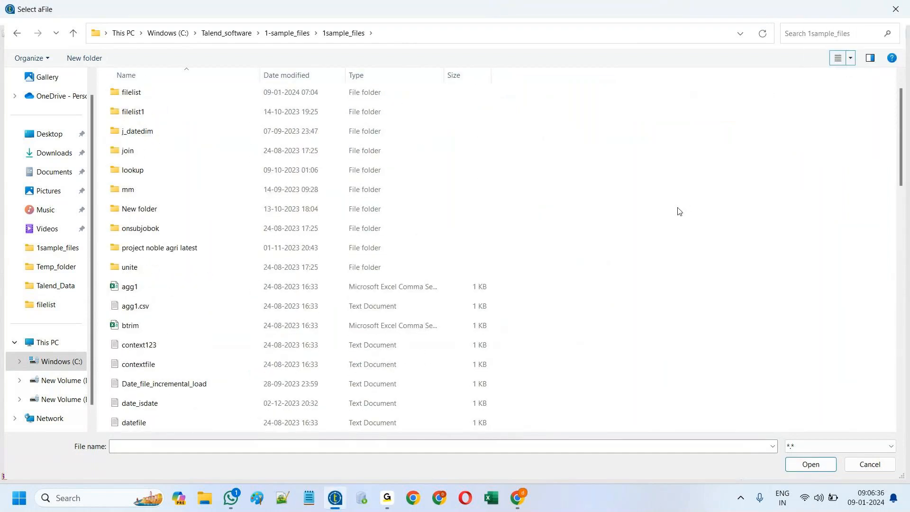
scroll(649, 245, down, 12)
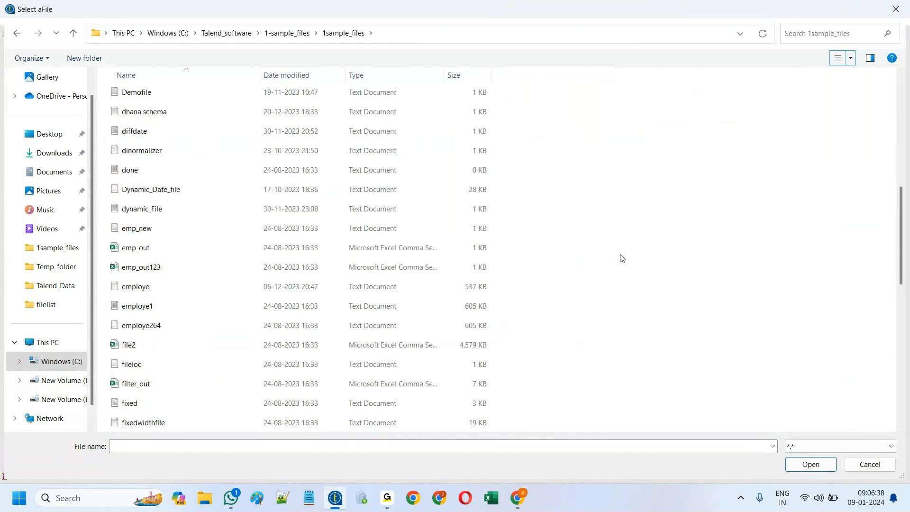
scroll(621, 258, down, 1)
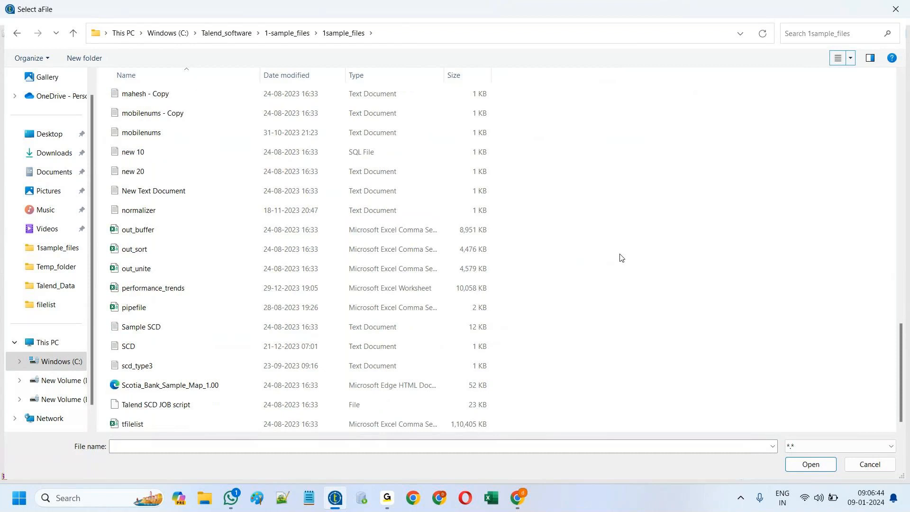
scroll(559, 227, up, 8)
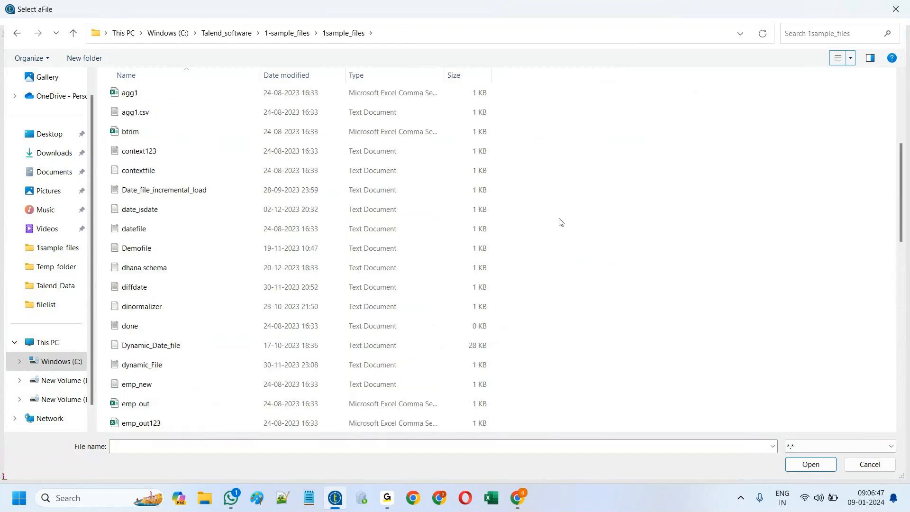
scroll(560, 224, down, 7)
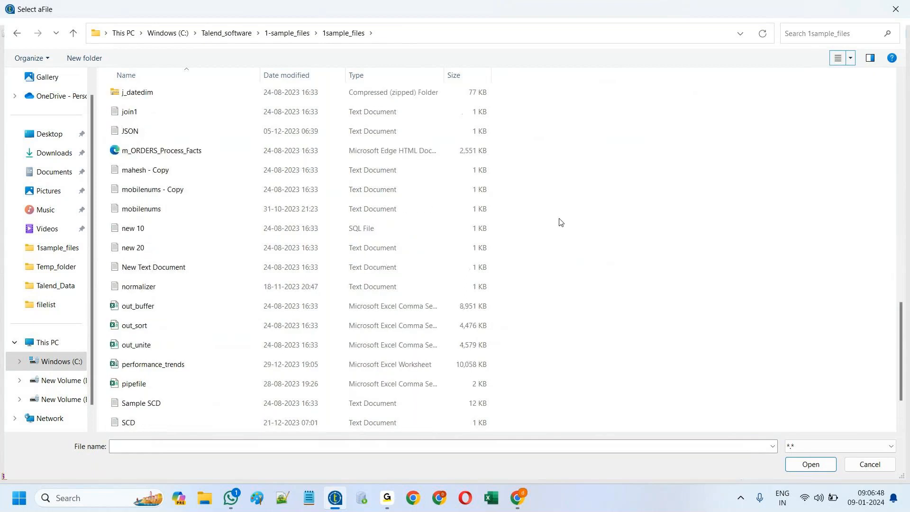
scroll(559, 222, down, 2)
click(135, 424)
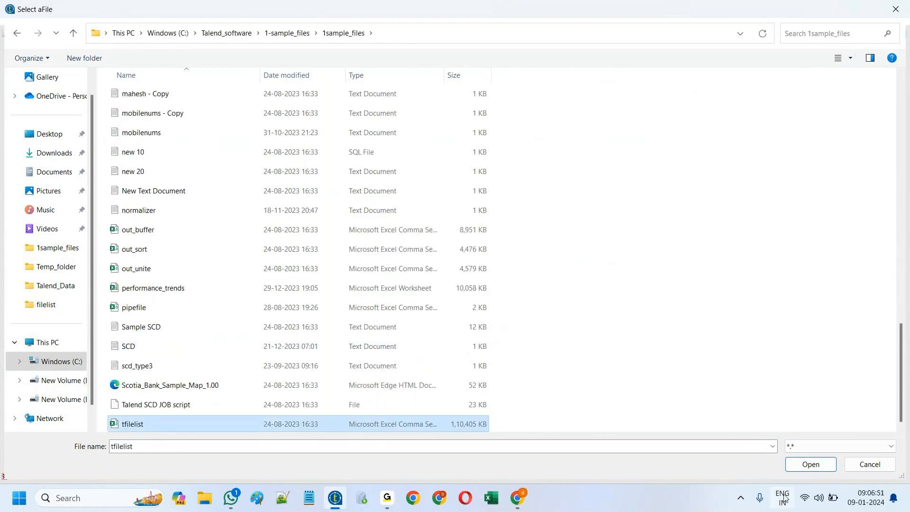
click(810, 465)
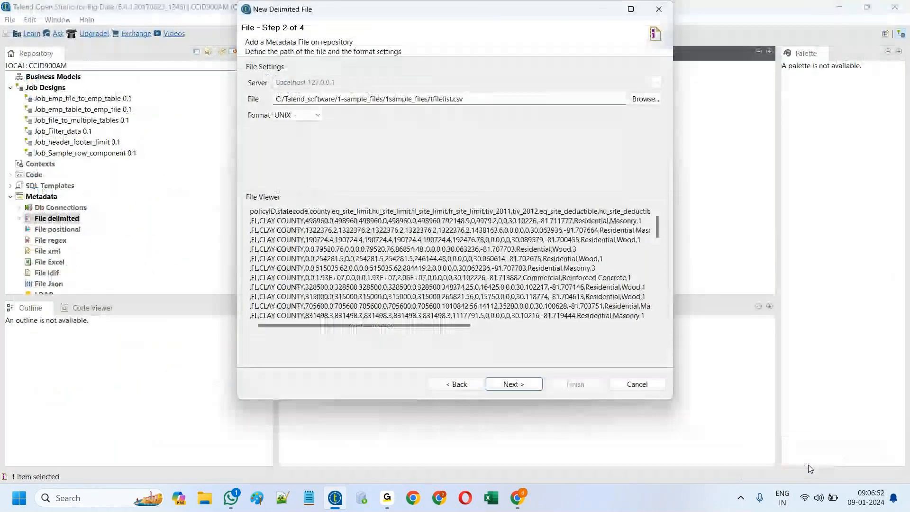
Step: Set Comma as the field separator, use the heading row as column names, and refresh the preview
click(521, 383)
click(321, 100)
click(314, 124)
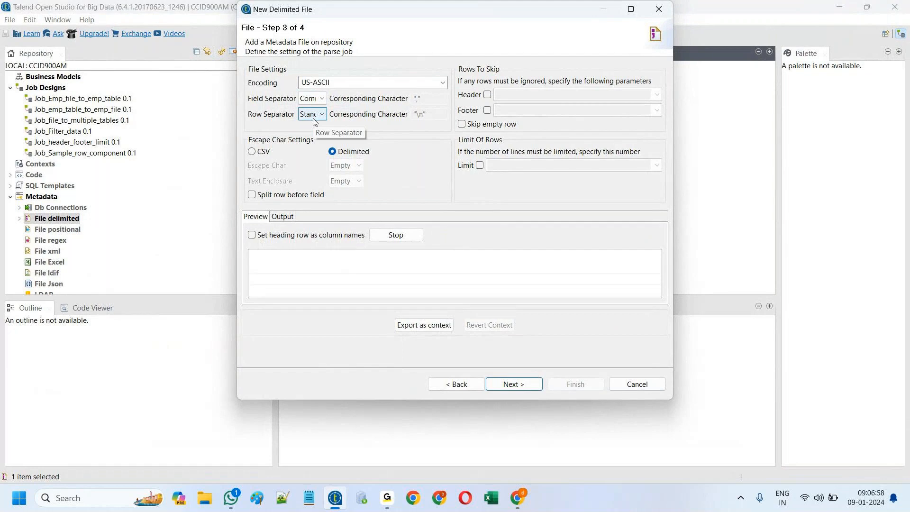
click(442, 384)
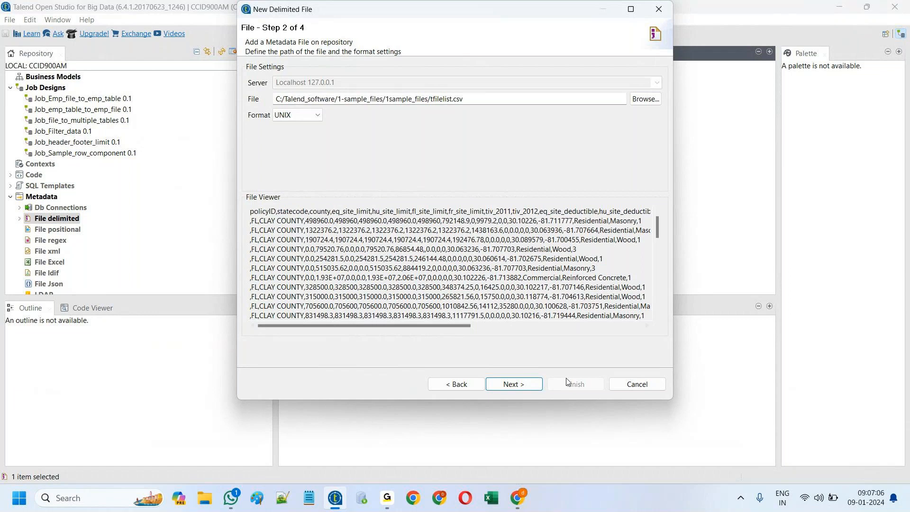
click(514, 384)
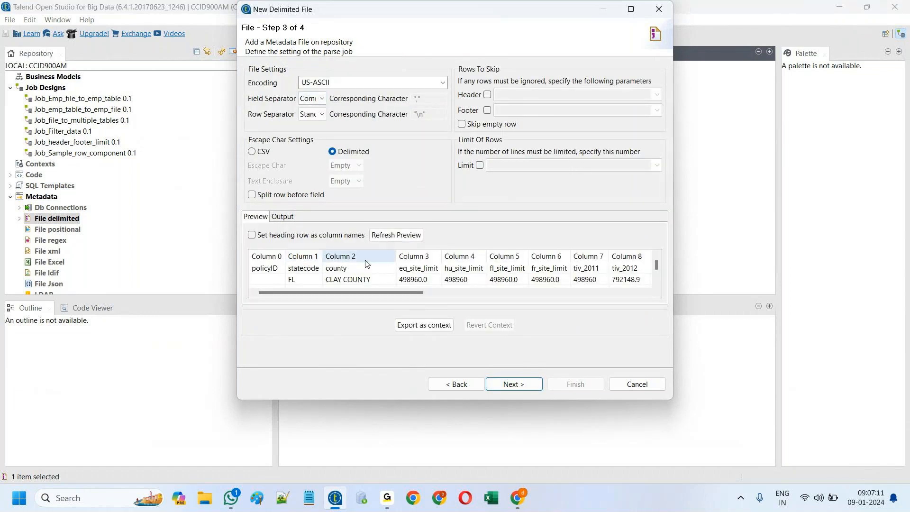
click(252, 235)
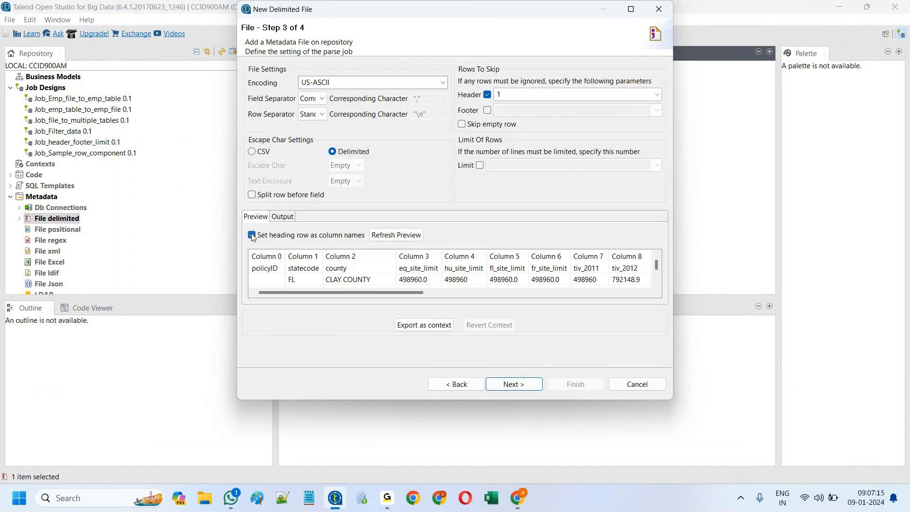
click(401, 239)
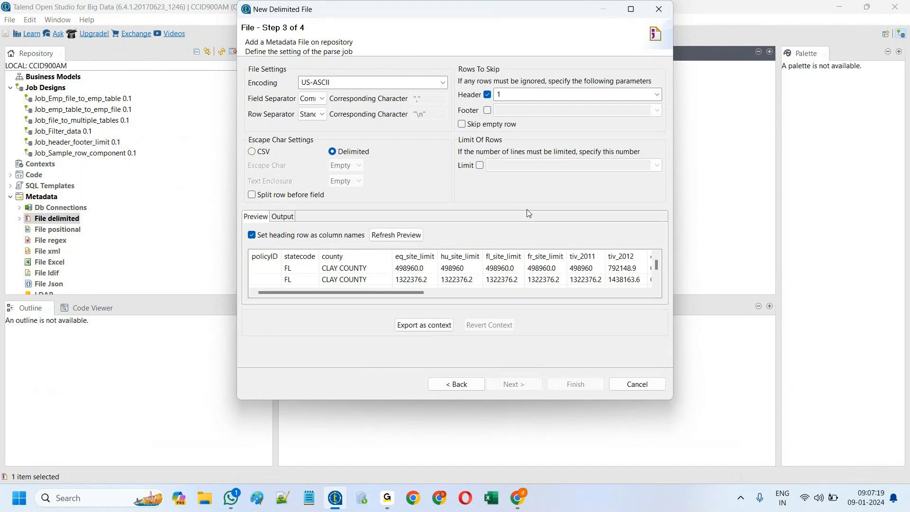
click(499, 384)
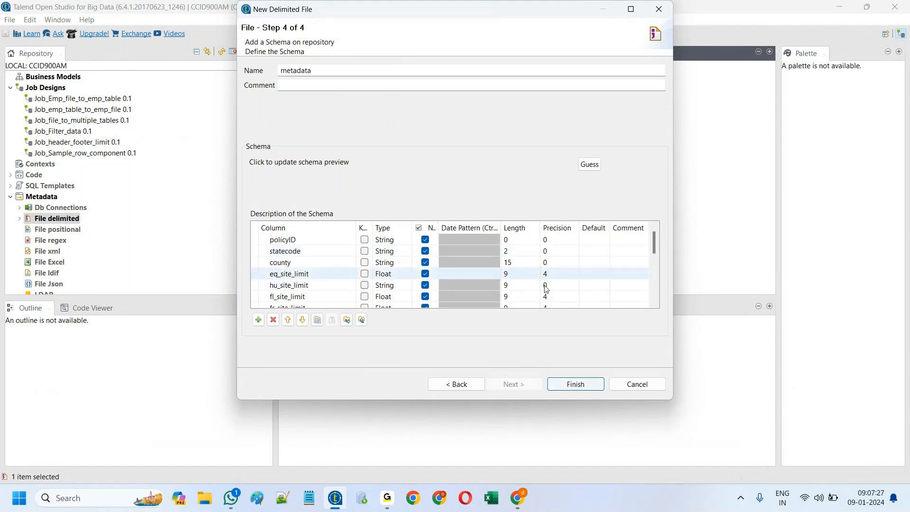
Step: Set Length 20 for the policyID, statecode and eq_site_limit columns
click(515, 241)
text(20)
scroll(518, 256, down, 3)
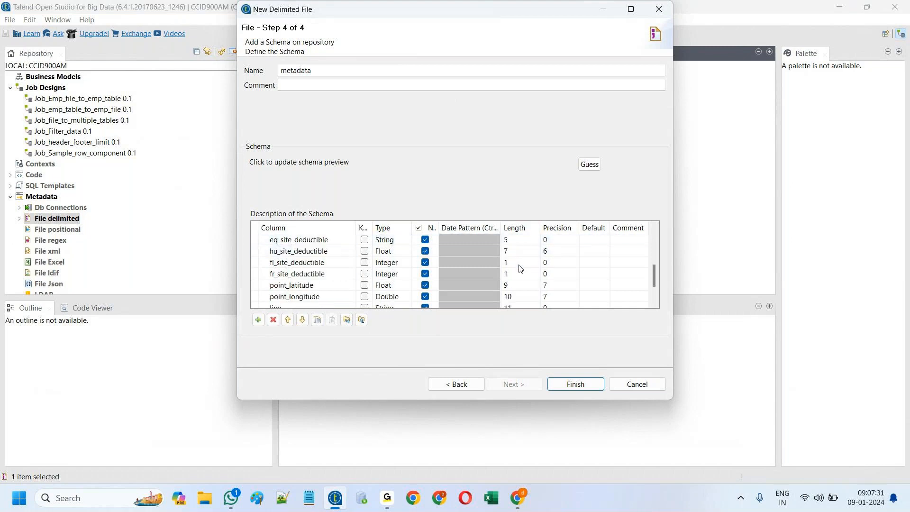
scroll(520, 269, down, 1)
scroll(521, 268, up, 4)
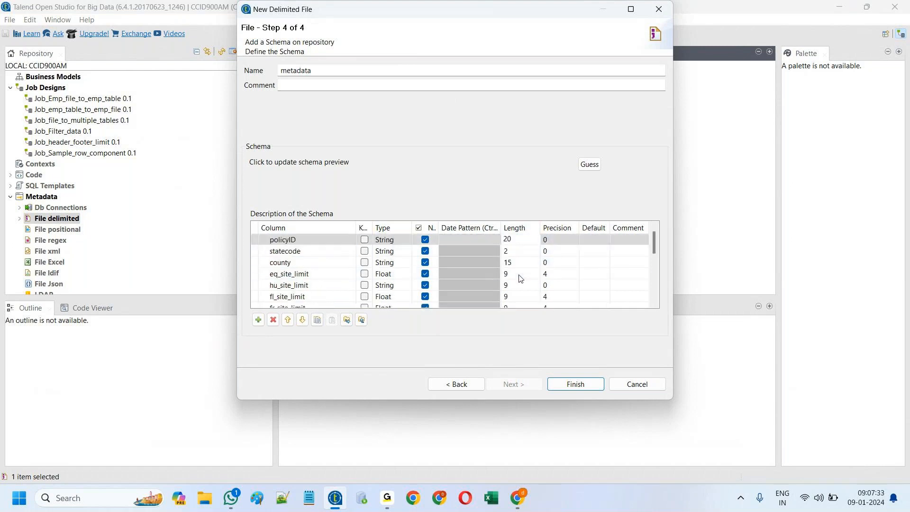
key(Down)
text(20)
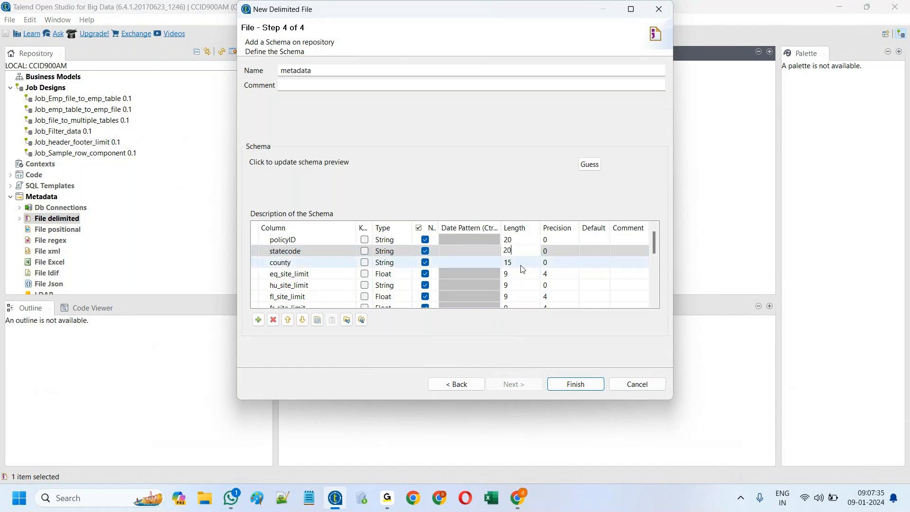
click(520, 274)
text(20)
Step: Set Length 20 for eq_site_deductible, fl_site_deductible, fr_site_deductible and point_granularity, then finish
scroll(520, 275, down, 1)
scroll(519, 276, down, 1)
click(516, 275)
text(20)
click(513, 296)
text(20)
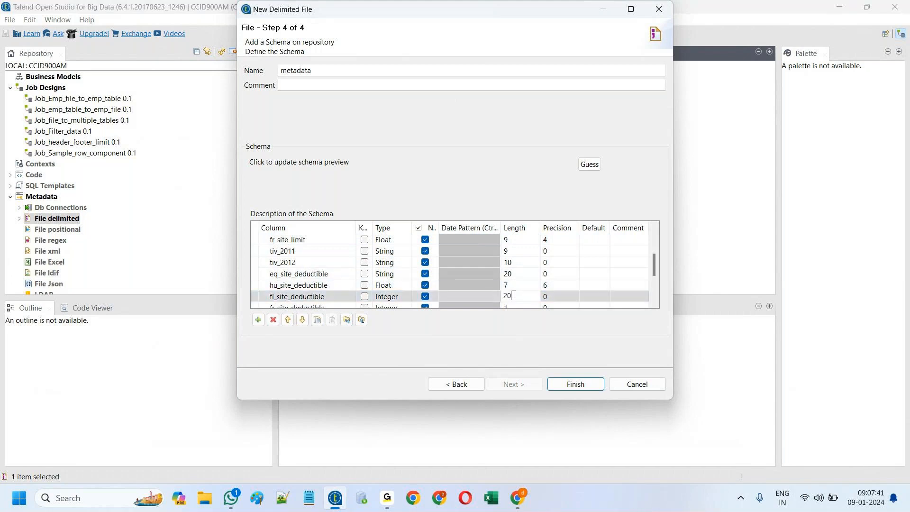
scroll(514, 294, down, 1)
click(516, 273)
text(20)
scroll(516, 297, down, 1)
click(515, 296)
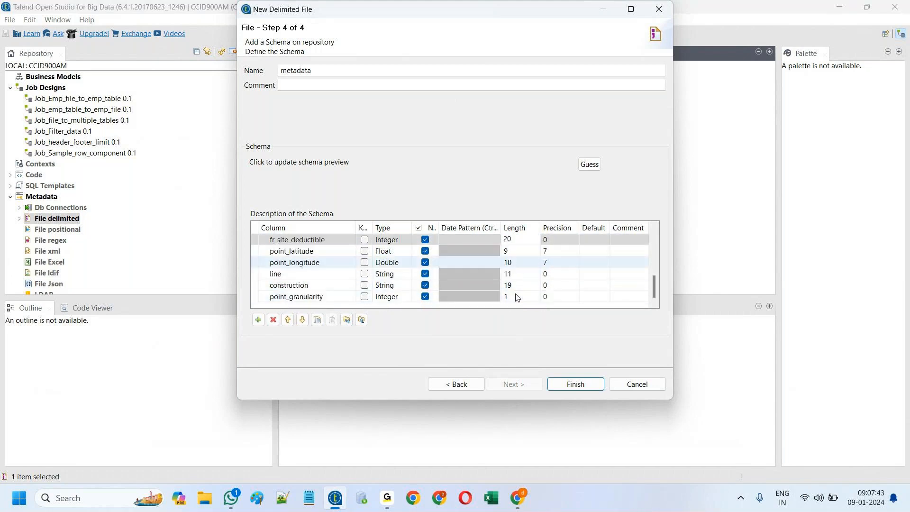
text(20)
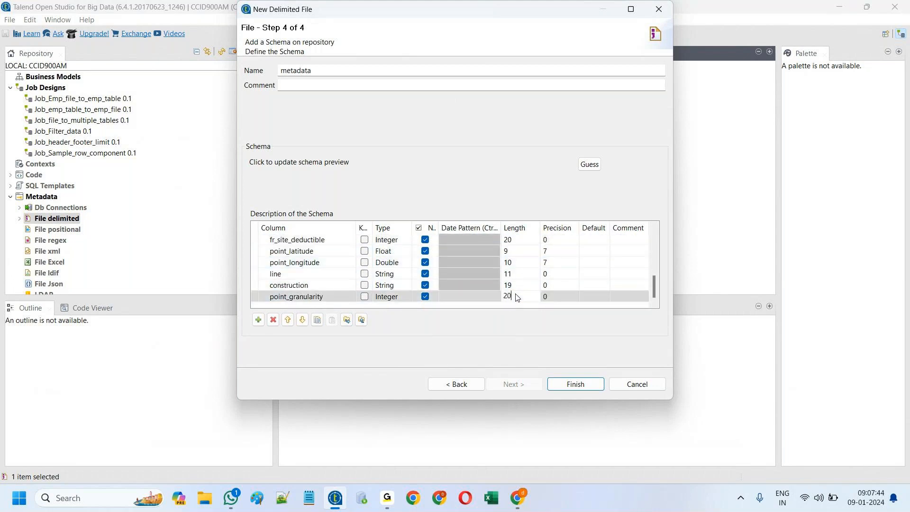
click(567, 390)
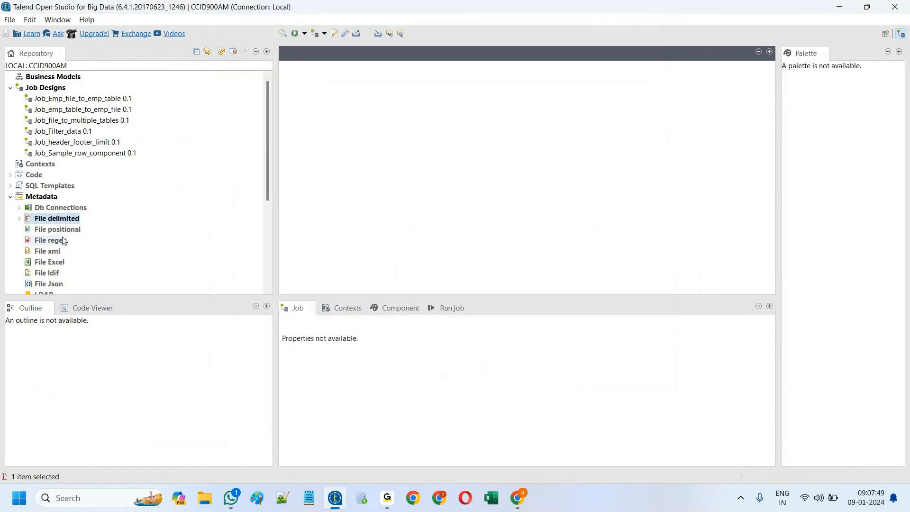
Step: Expand File delimited to reveal Big_file, Emp_file and pipe_file, then select Job Designs
click(19, 219)
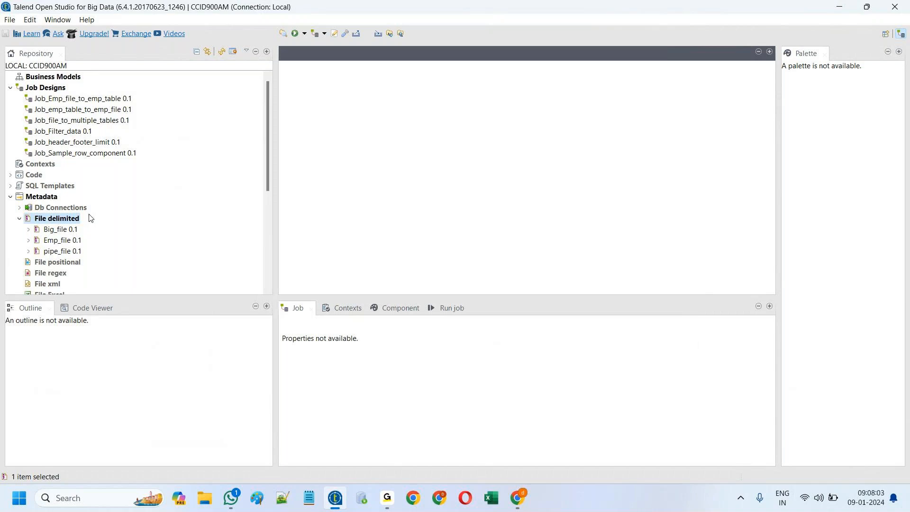
click(390, 505)
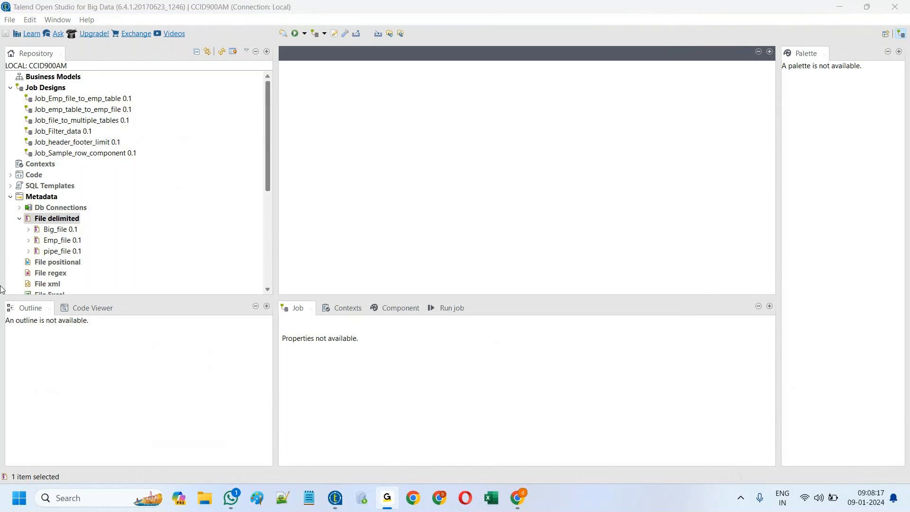
click(335, 498)
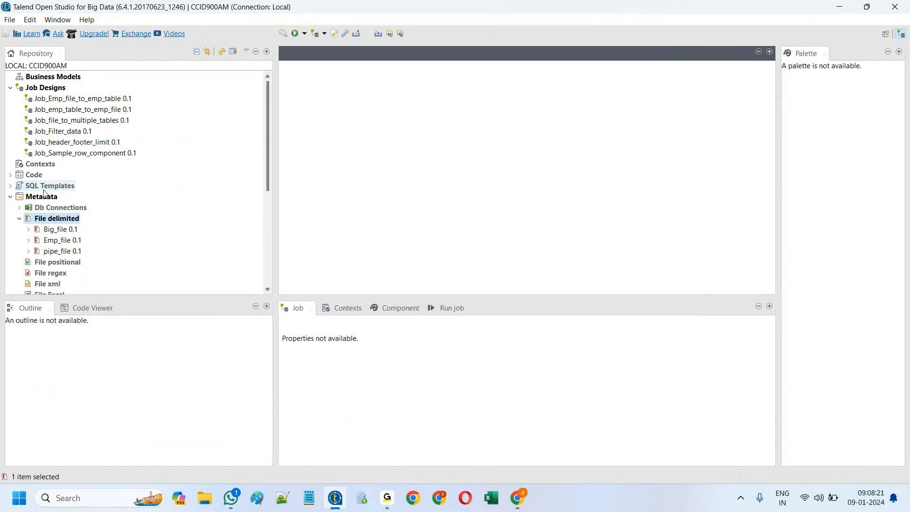
click(55, 89)
Step: Create a new job named Job_multithread under Job Designs
right_click(55, 92)
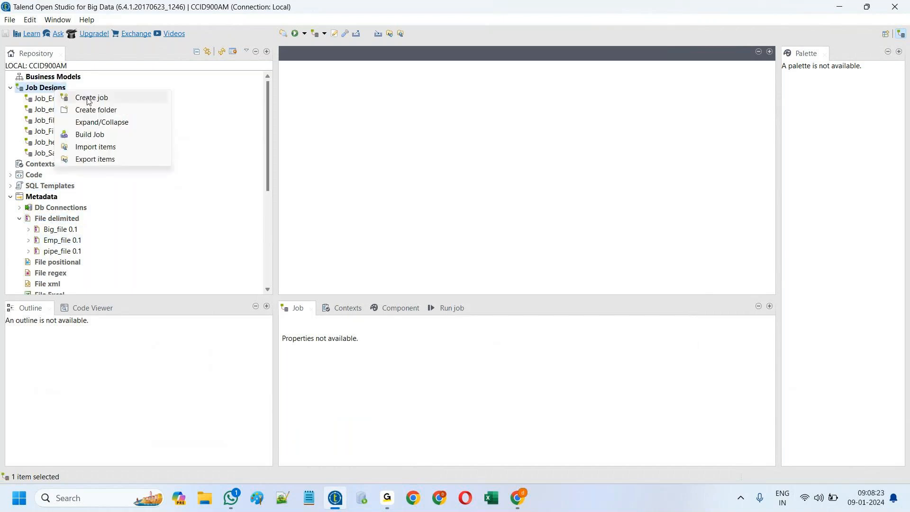
click(88, 98)
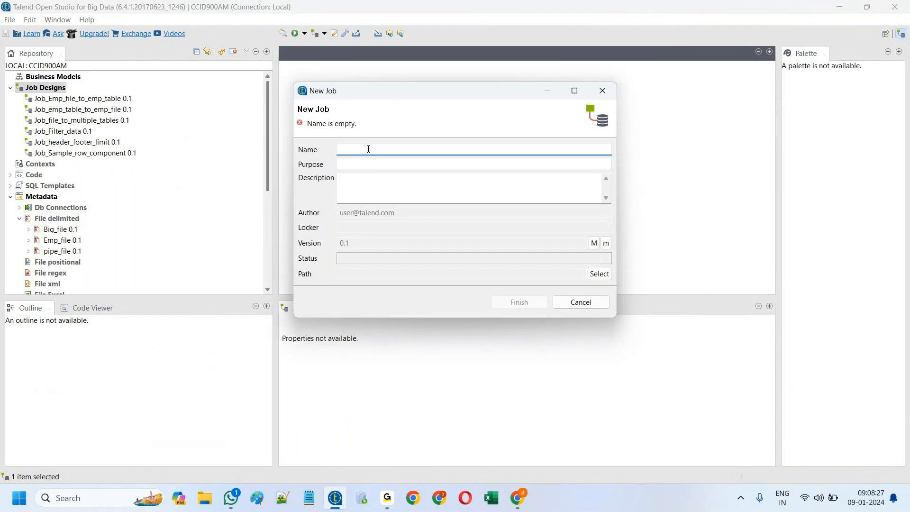
text(Job)
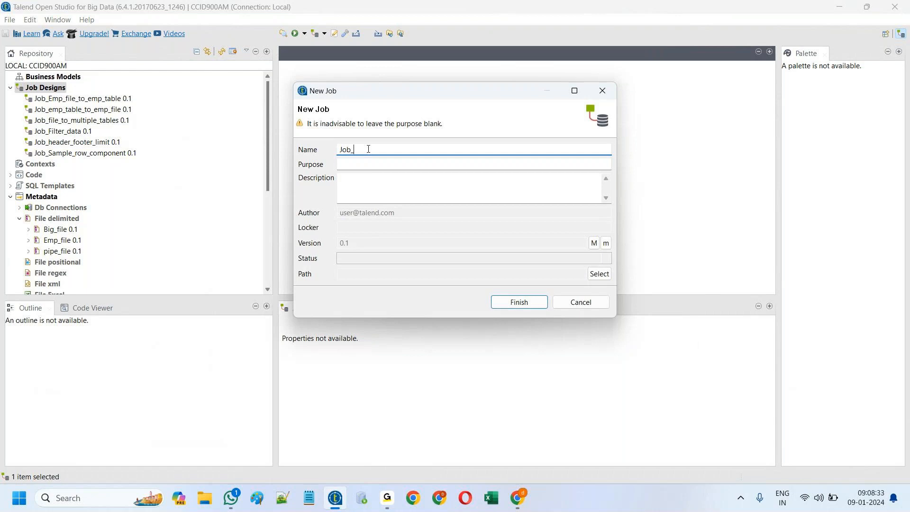
text(_)
text(mut)
key(BackSpace)
text(ltithread)
click(512, 302)
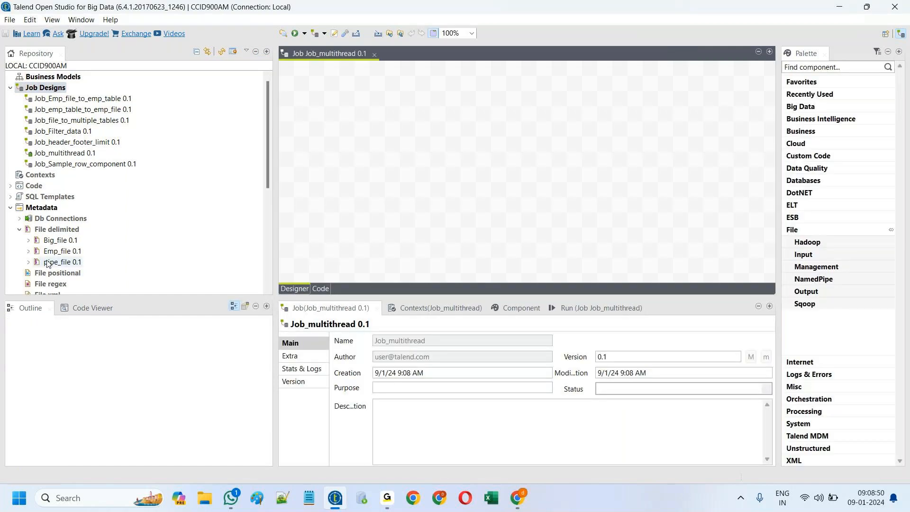
Step: Place Big_file on the canvas as a tFileInputDelimited input
click(61, 240)
drag(148, 205, 375, 128)
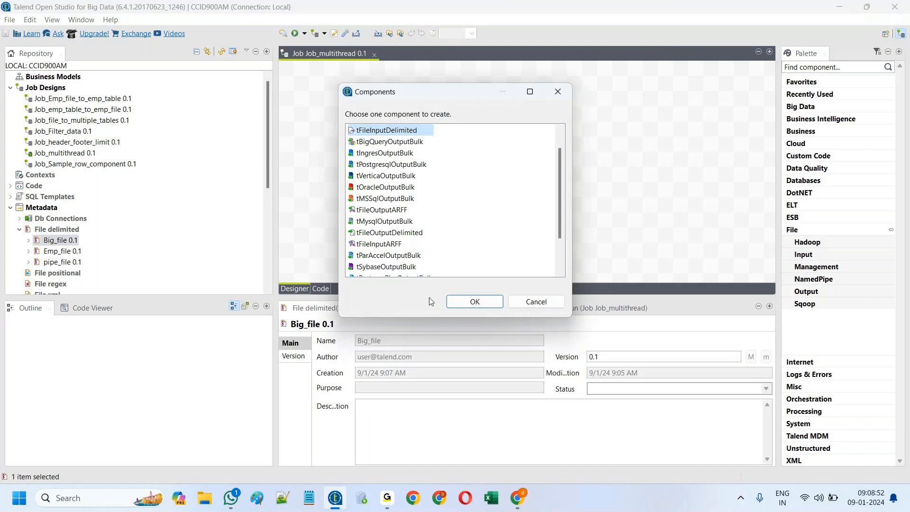
click(473, 302)
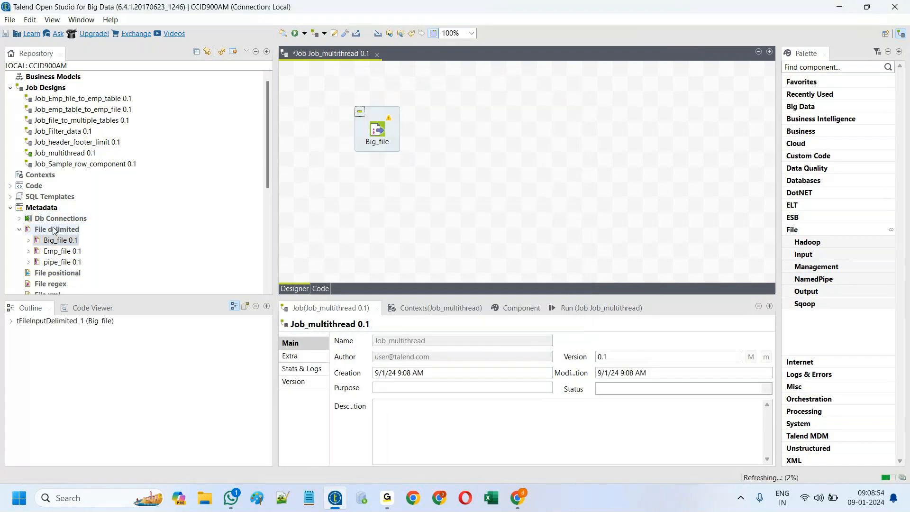
Step: Add Oracle_dev as a tOracleOutput and link Big_file to it with a row1 Main flow
click(20, 219)
drag(37, 229, 513, 126)
click(376, 150)
click(473, 300)
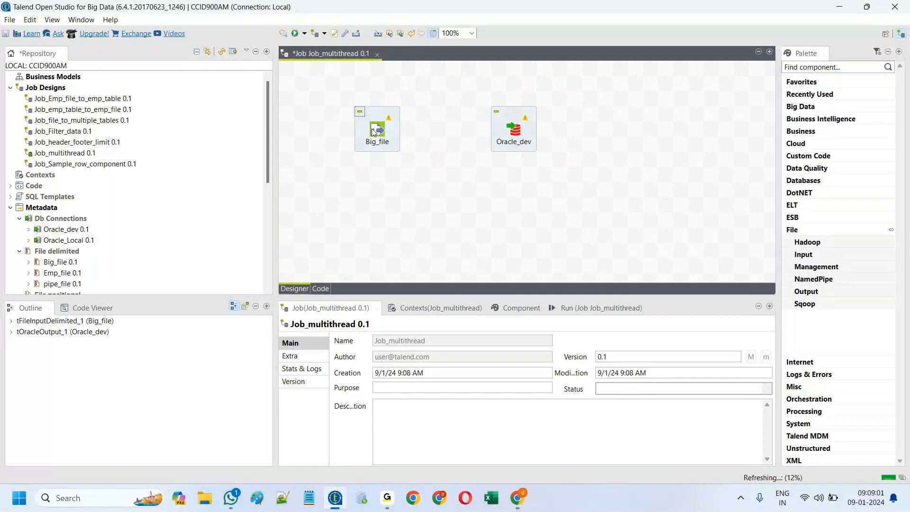
drag(374, 132, 516, 133)
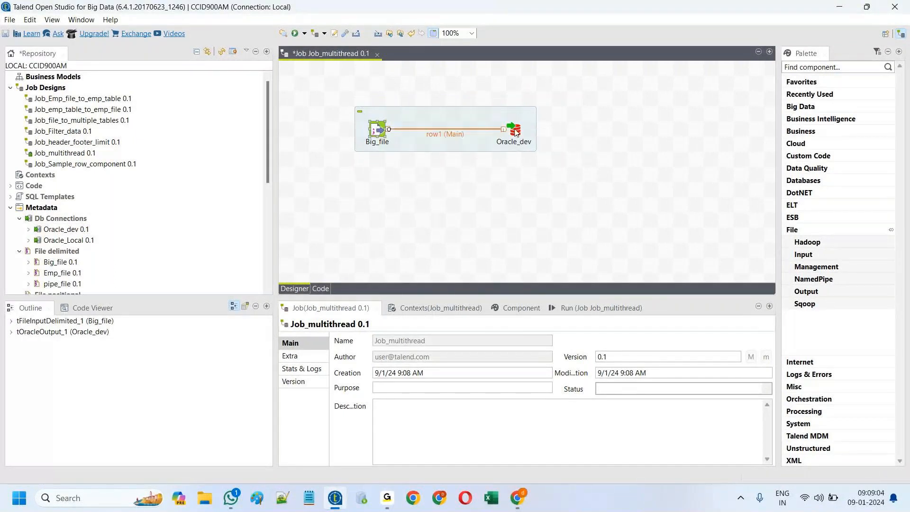
Step: Set Oracle_dev's table to "Table1" with action Drop table if exists and create
click(515, 132)
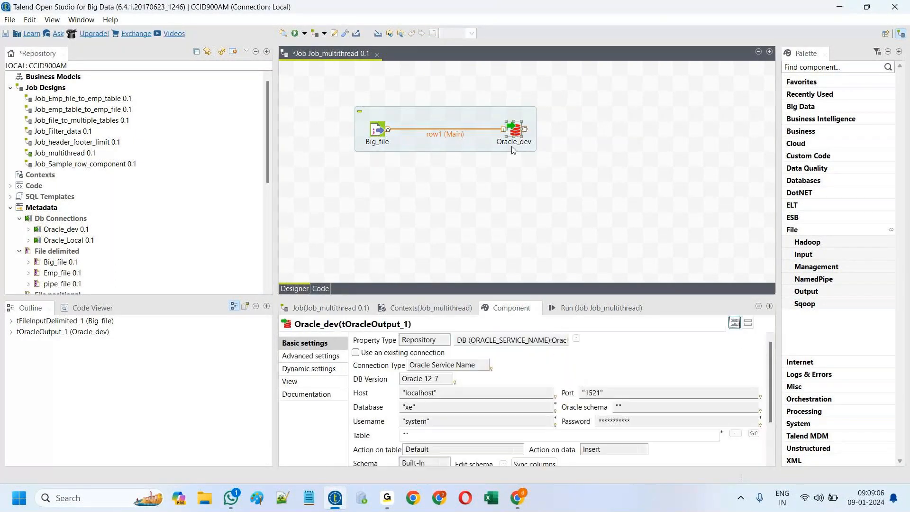
click(439, 434)
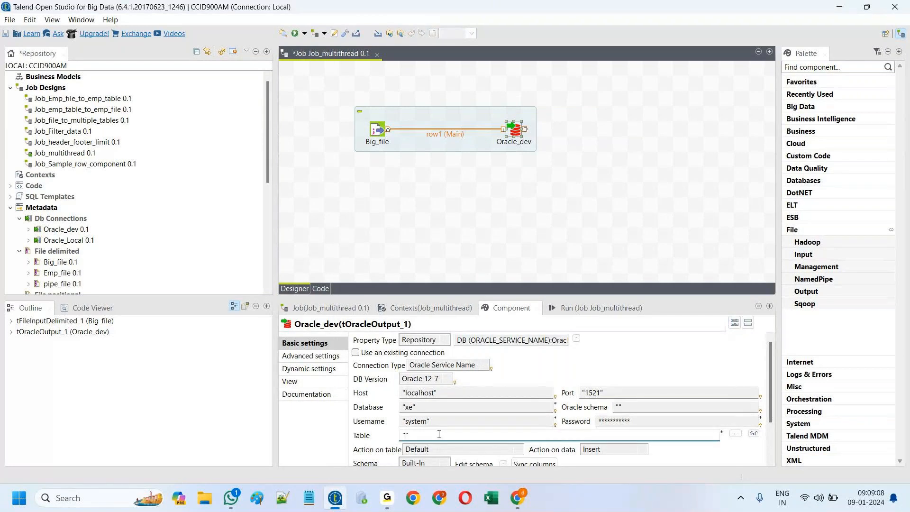
text(Table1)
click(495, 449)
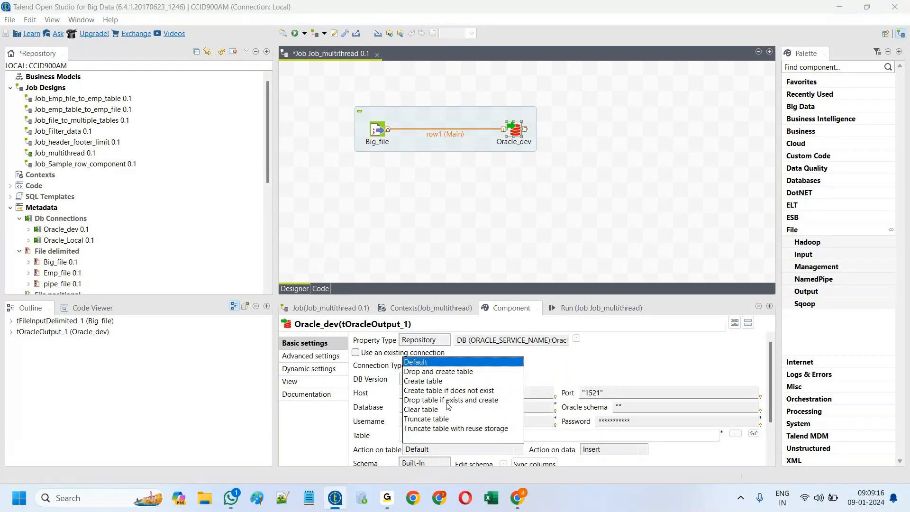
click(448, 401)
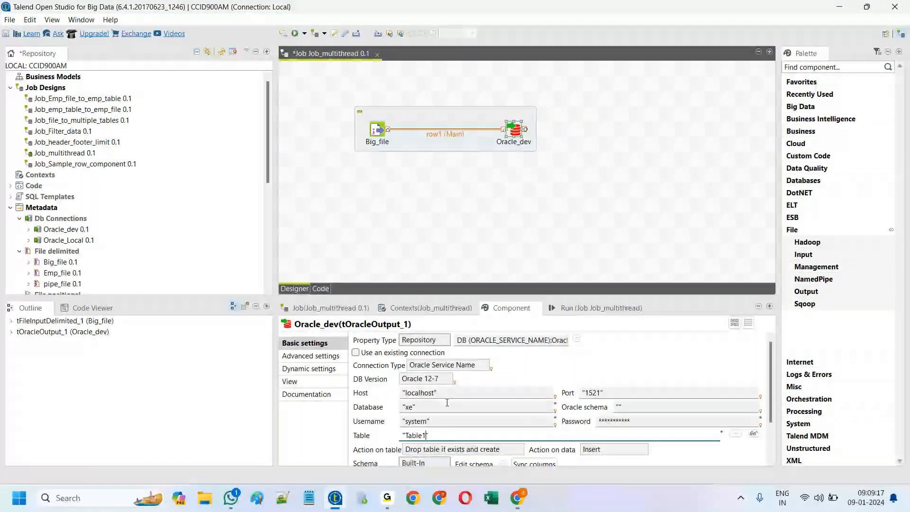
Step: Maximize the job editor and reposition the subjob's components
drag(364, 143, 379, 129)
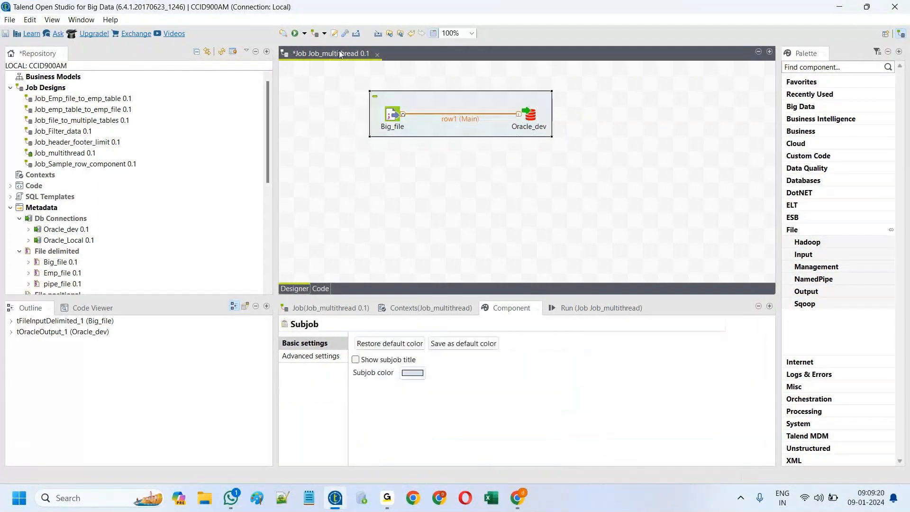
double_click(341, 53)
drag(274, 119, 365, 120)
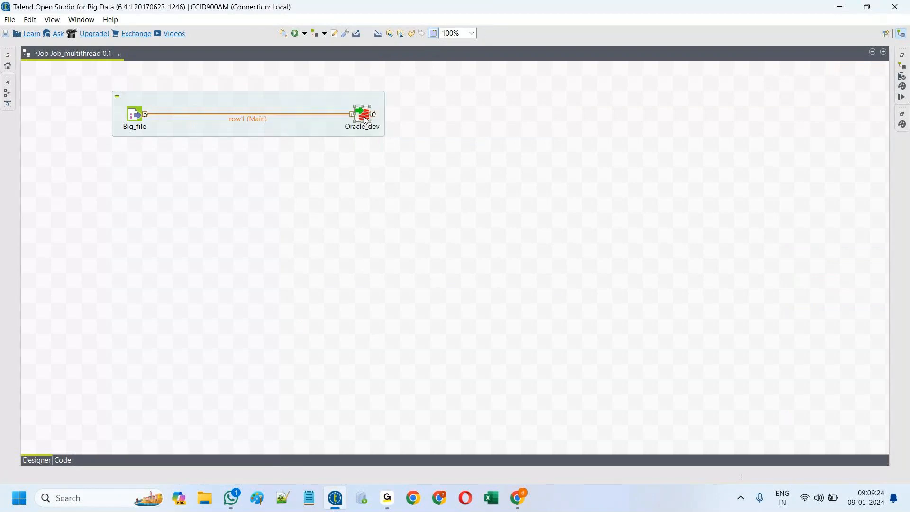
click(472, 33)
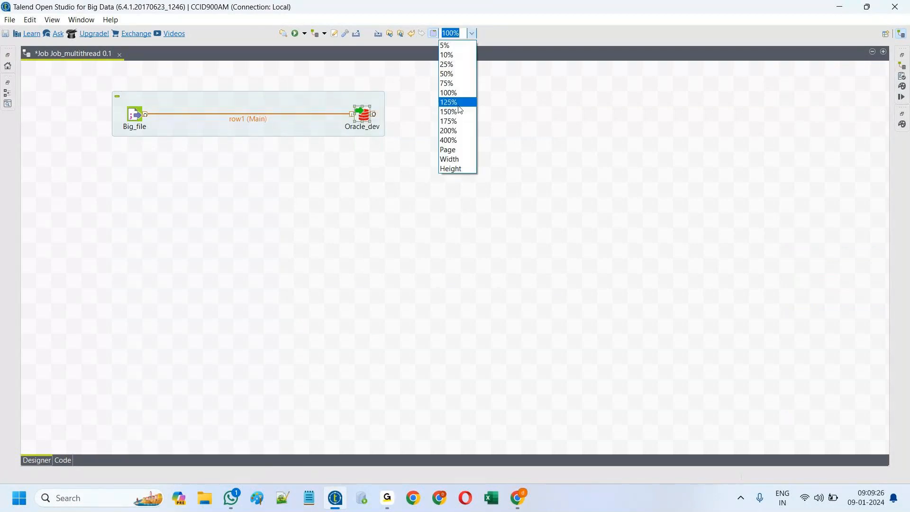
click(458, 103)
drag(308, 111, 316, 117)
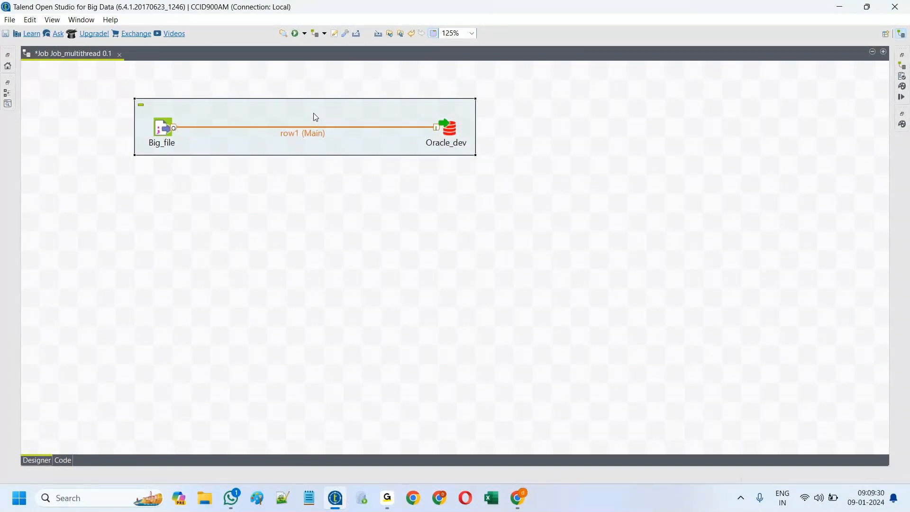
key(ctrl+v)
key(ctrl+v)
key(ctrl+v)
drag(329, 186, 350, 274)
drag(313, 171, 330, 209)
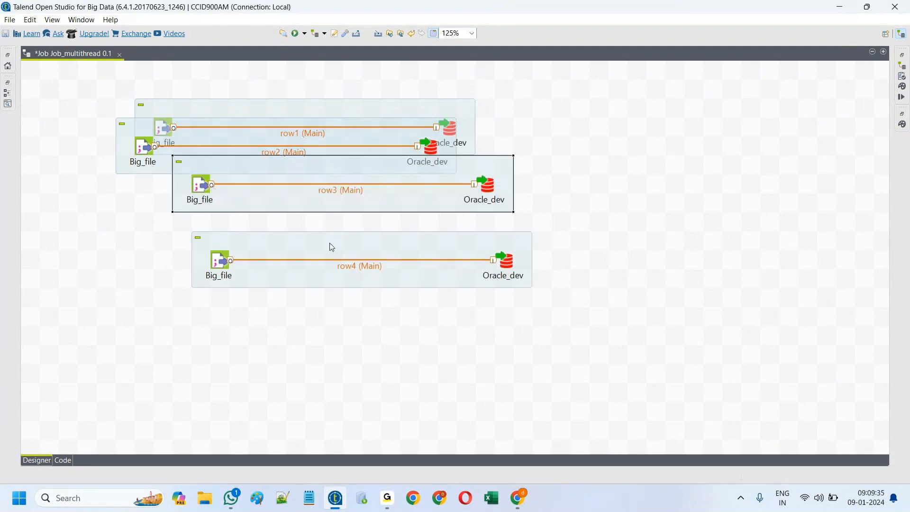
drag(334, 277, 353, 354)
drag(309, 208, 325, 266)
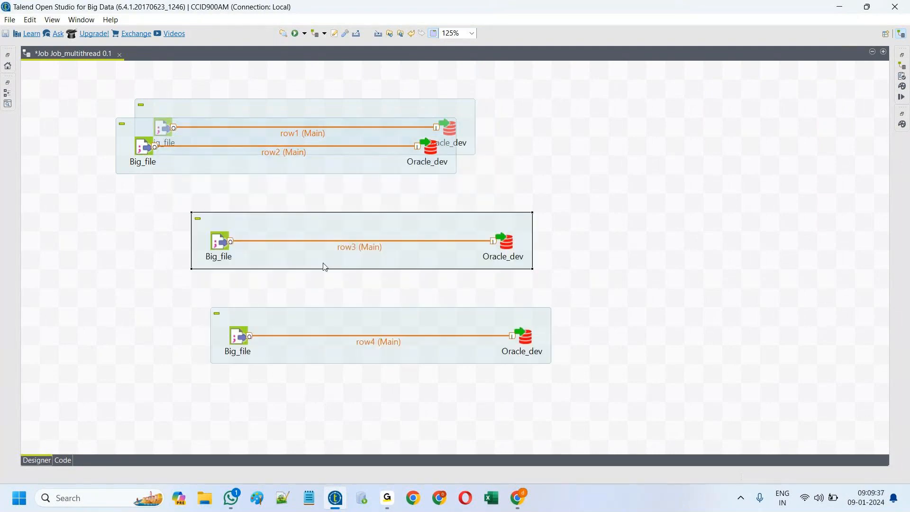
drag(296, 171, 314, 190)
drag(325, 117, 335, 92)
click(304, 230)
drag(303, 226, 246, 226)
drag(333, 315, 258, 314)
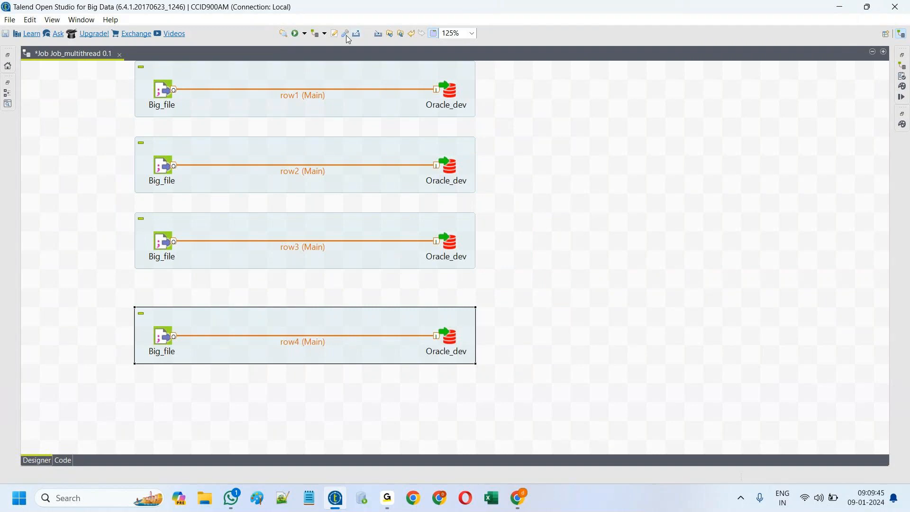
click(215, 108)
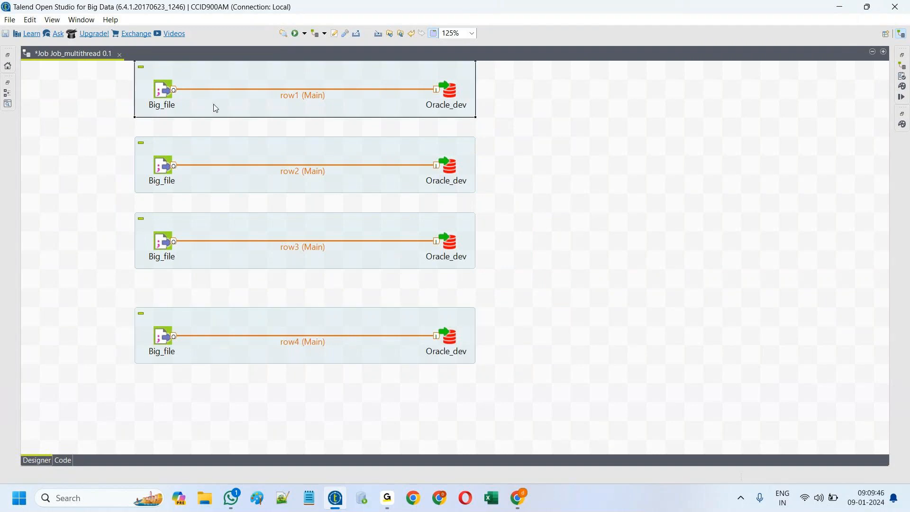
click(255, 362)
drag(254, 362, 254, 380)
drag(271, 258, 270, 280)
drag(272, 185, 277, 203)
drag(275, 112, 276, 131)
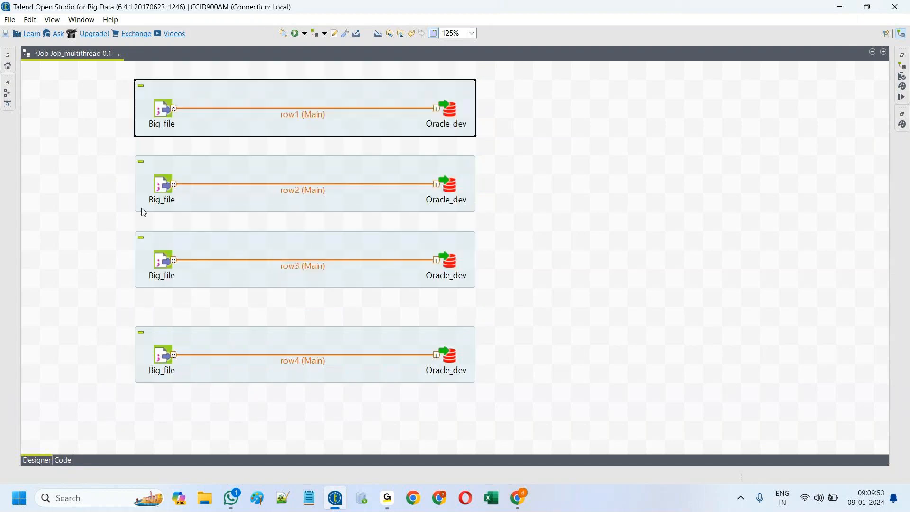
drag(105, 152, 519, 399)
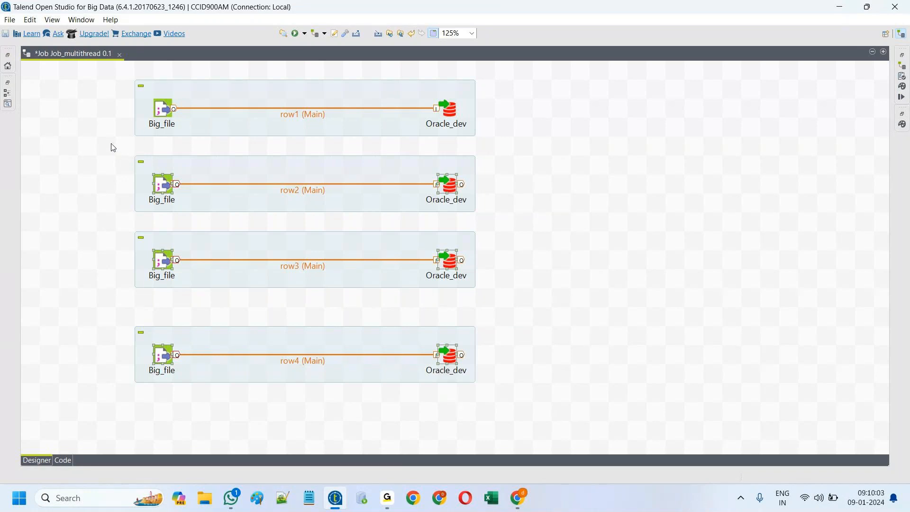
Step: Change the second Oracle_dev output's table from Table1 to Table2
drag(111, 142, 516, 398)
click(614, 322)
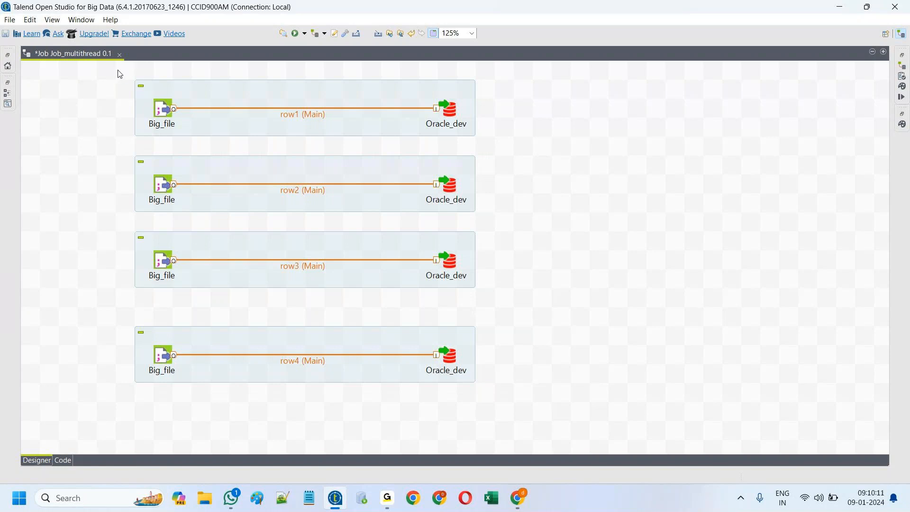
drag(112, 72, 212, 410)
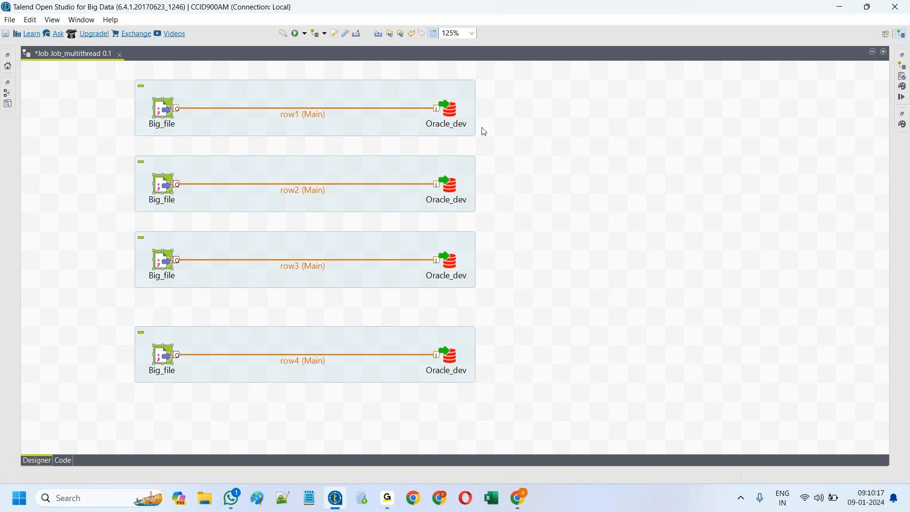
double_click(456, 113)
double_click(453, 183)
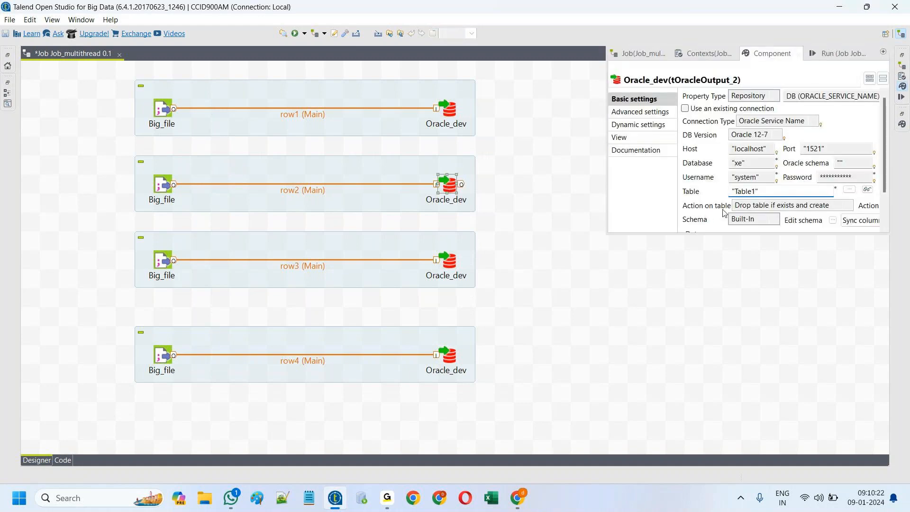
click(755, 191)
key(BackSpace)
text(2)
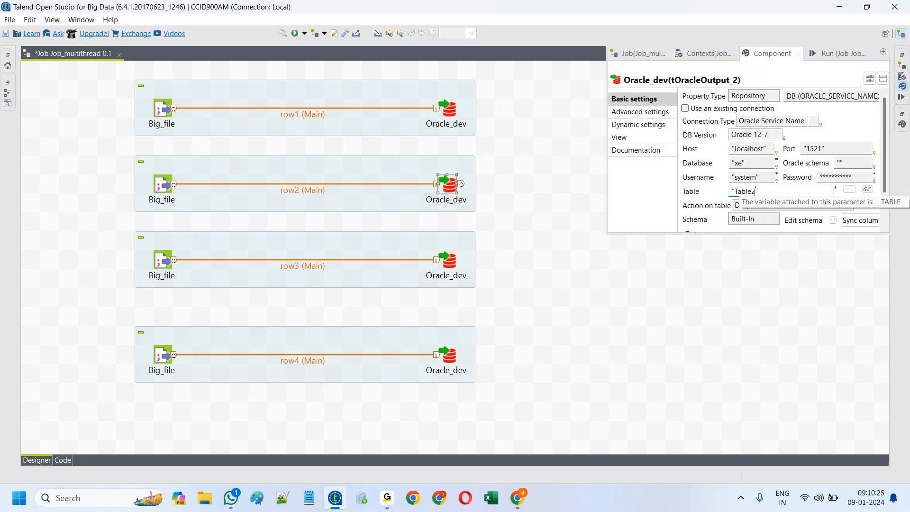
Step: Retarget the third and fourth Oracle_dev outputs to Table3 and Table4, then show the Run view
click(448, 260)
key(End)
key(Left)
key(BackSpace)
text(3)
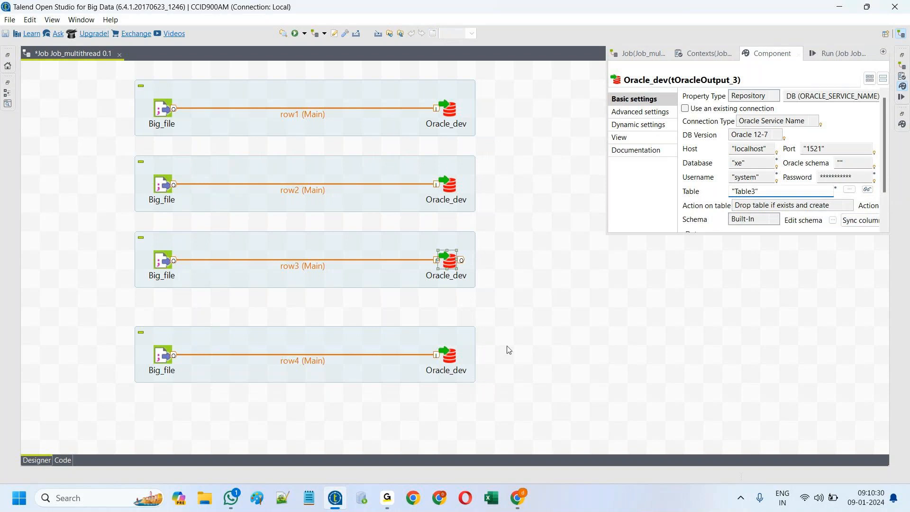
click(448, 355)
click(755, 191)
key(BackSpace)
text(4)
click(675, 319)
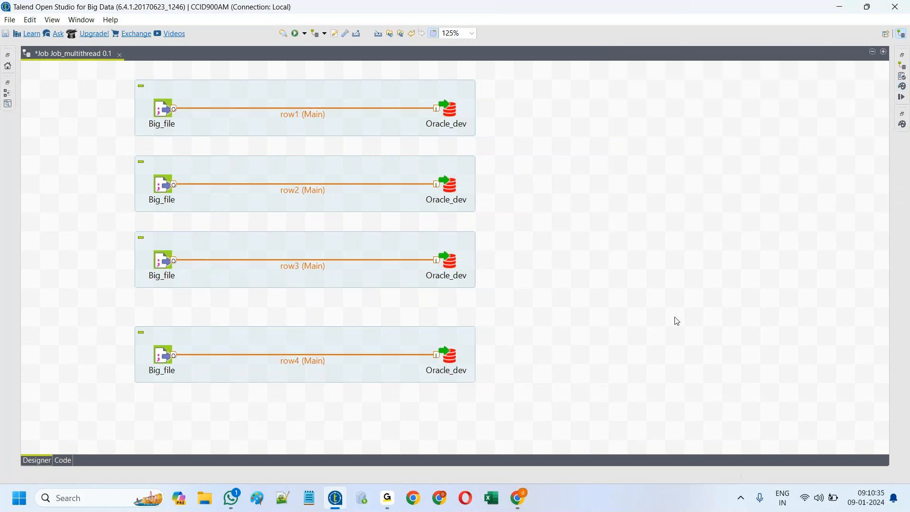
click(902, 97)
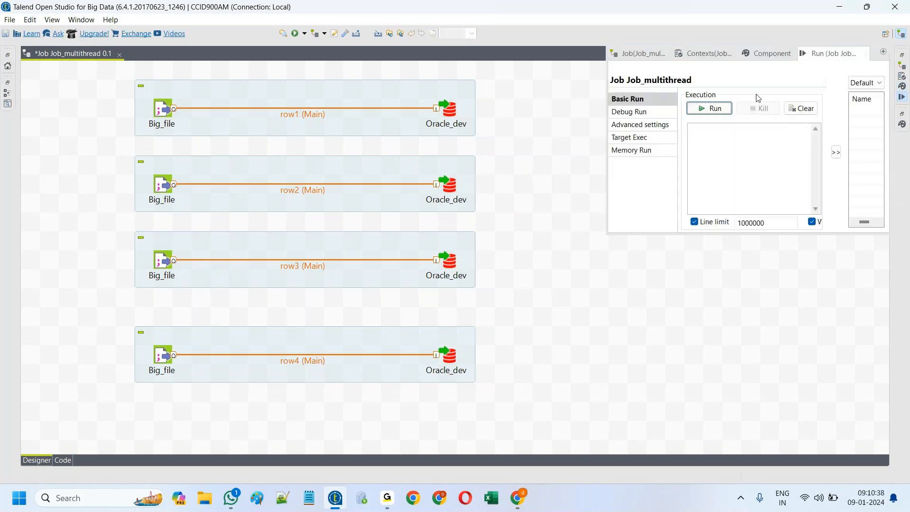
Step: Run Job_multithread so each subjob loads 956076 rows, then select all four subjobs
click(716, 109)
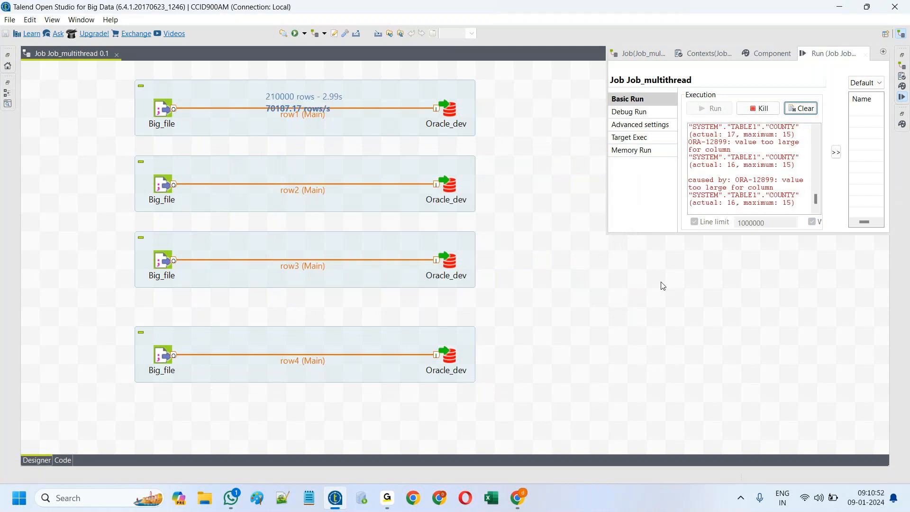
click(715, 295)
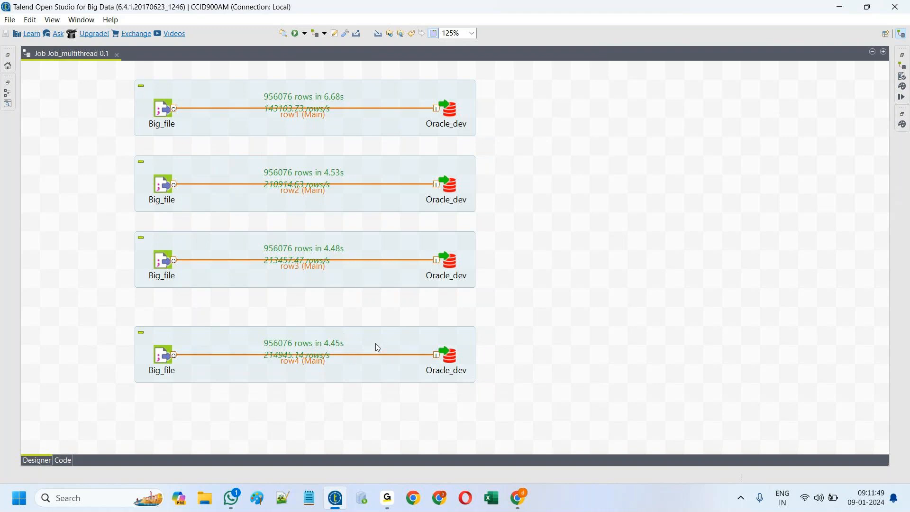
drag(101, 409, 522, 79)
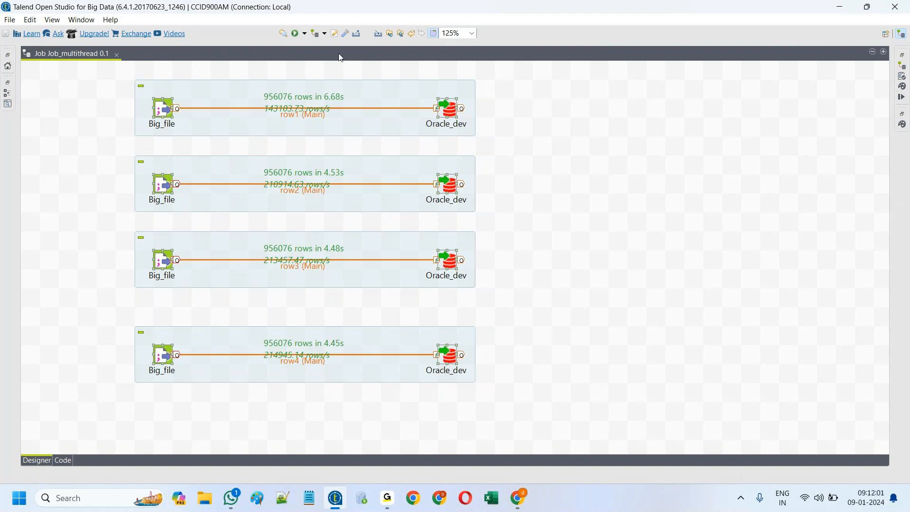
Step: Rerun the job; the four subjobs load 956076 rows in 5.06s, 4.83s, 4.83s, 4.63s
click(296, 33)
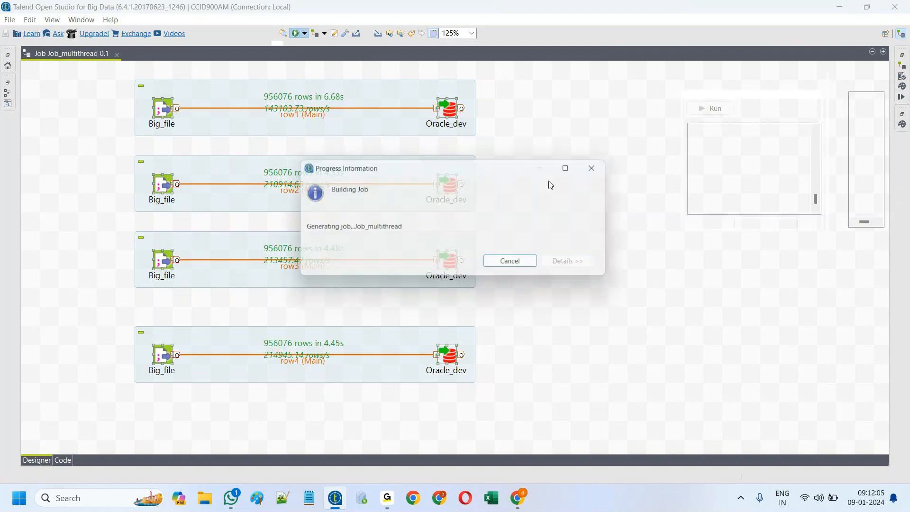
click(688, 327)
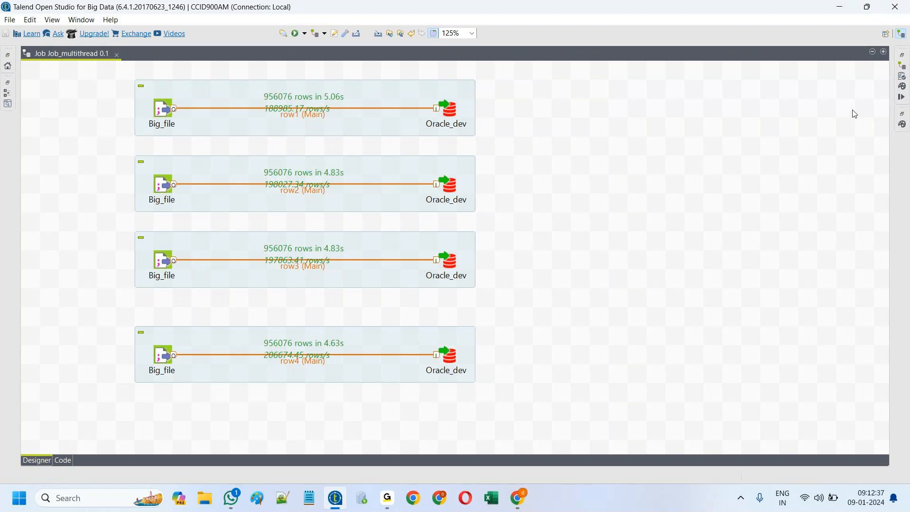
Step: Tick Multi thread execution in the job's Extra settings and run the job
double_click(55, 50)
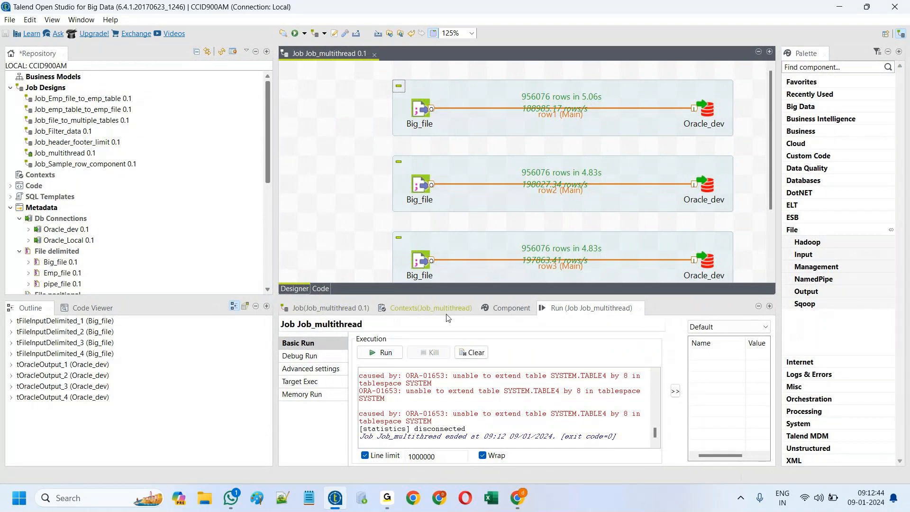
click(519, 307)
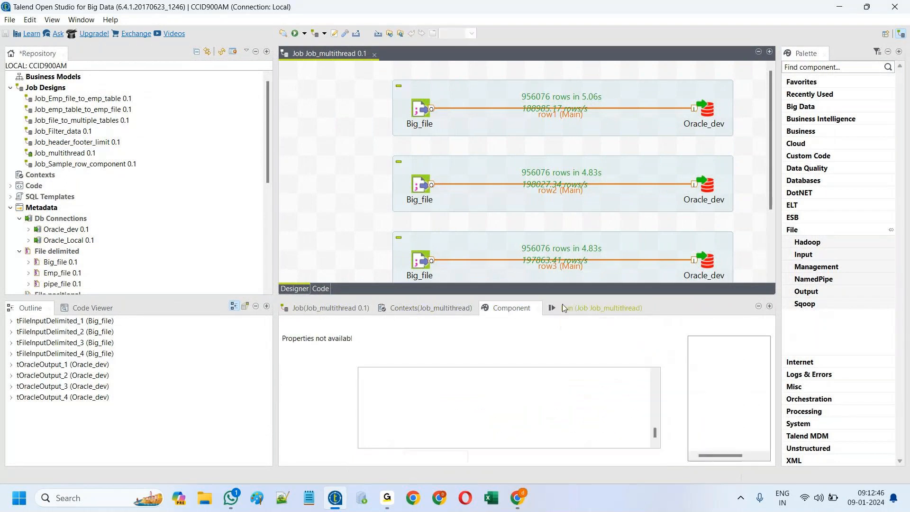
click(580, 309)
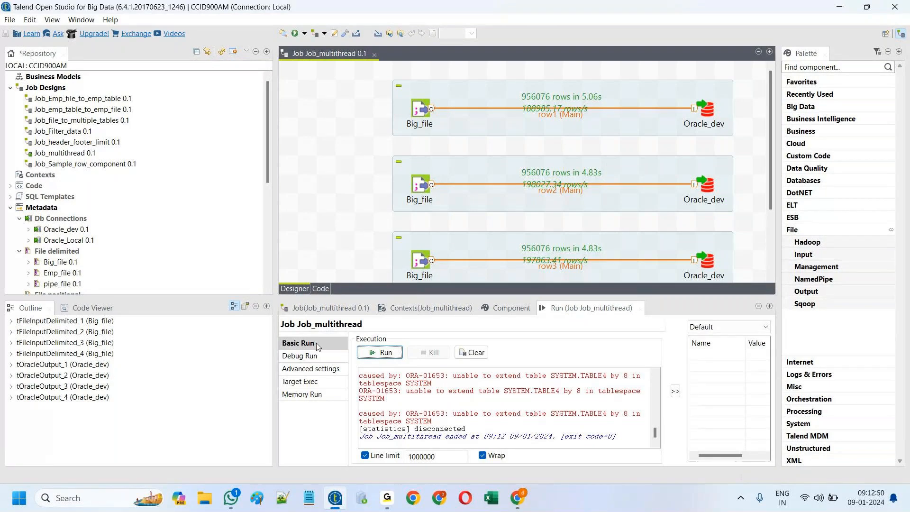
click(341, 308)
click(331, 309)
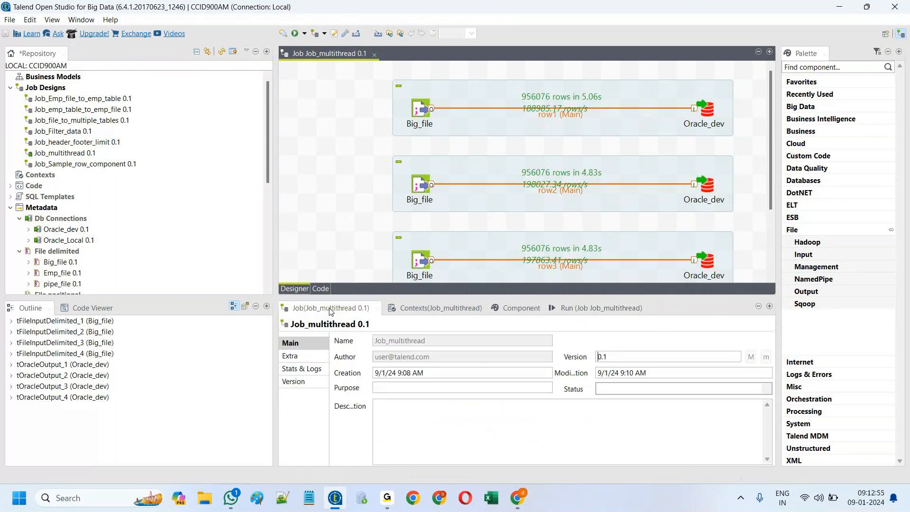
click(299, 355)
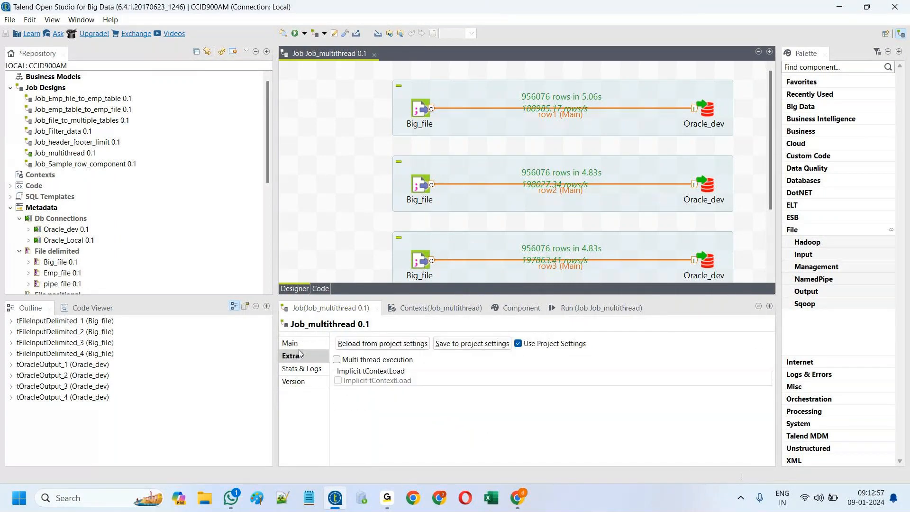
click(337, 360)
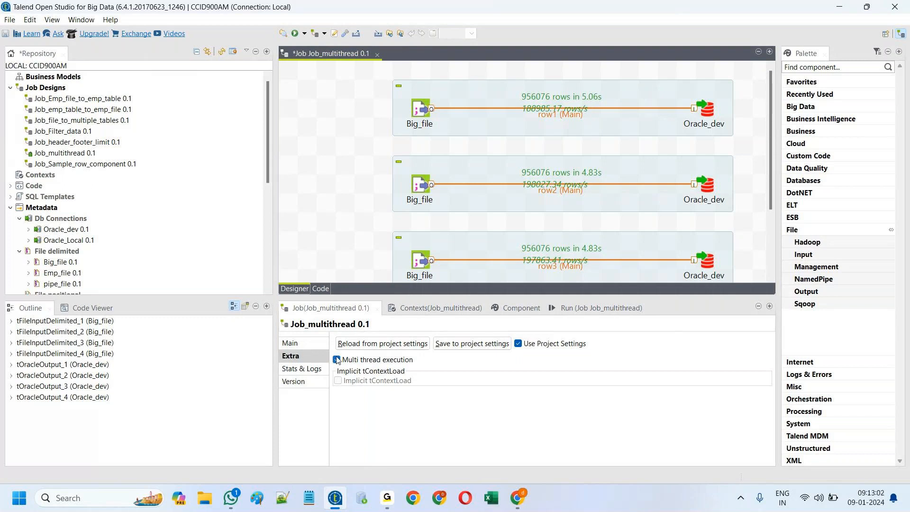
click(577, 308)
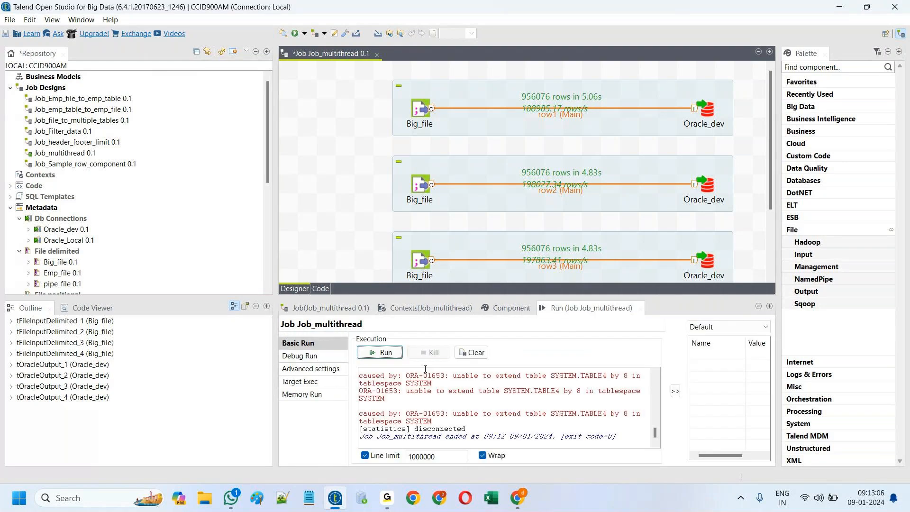
click(379, 352)
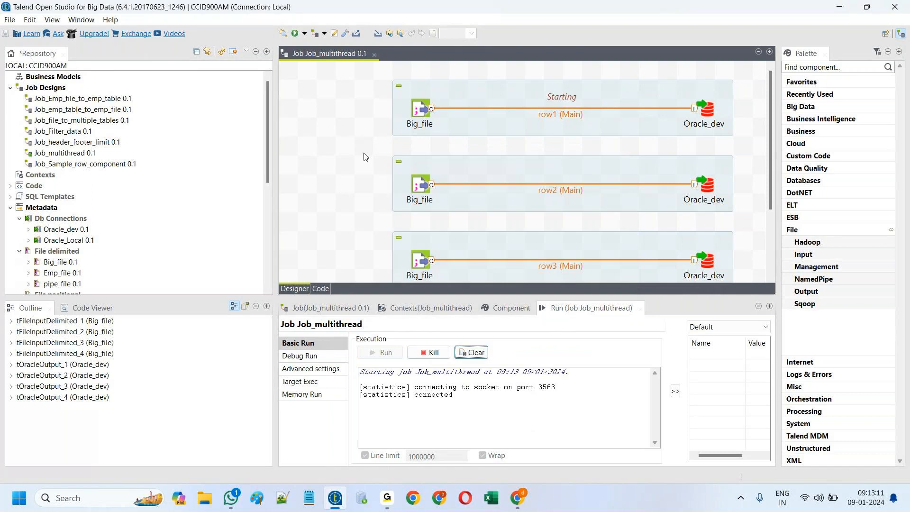
Step: Maximize the job editor and let the multithreaded run proceed
double_click(325, 52)
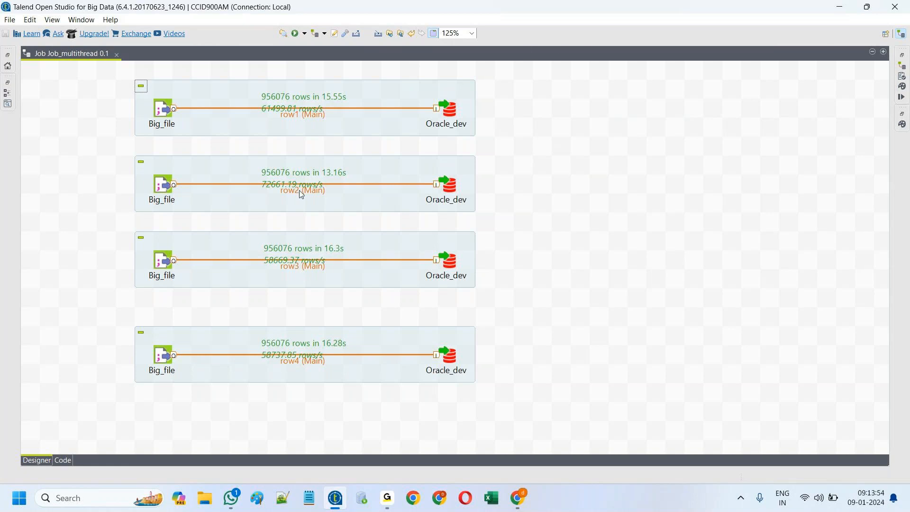
Step: Move all four subjob boxes about 120 px to the right
drag(343, 126, 400, 125)
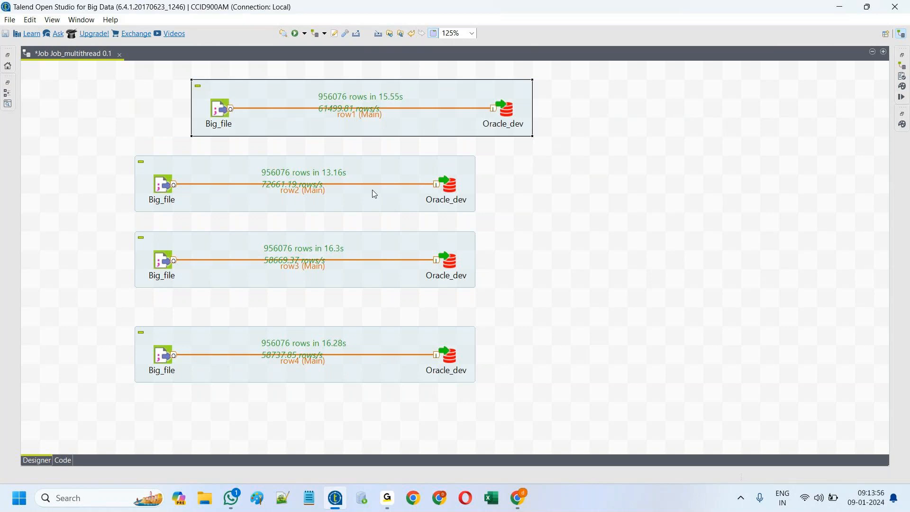
drag(374, 195, 431, 194)
drag(390, 283, 447, 282)
click(382, 377)
drag(382, 378, 458, 378)
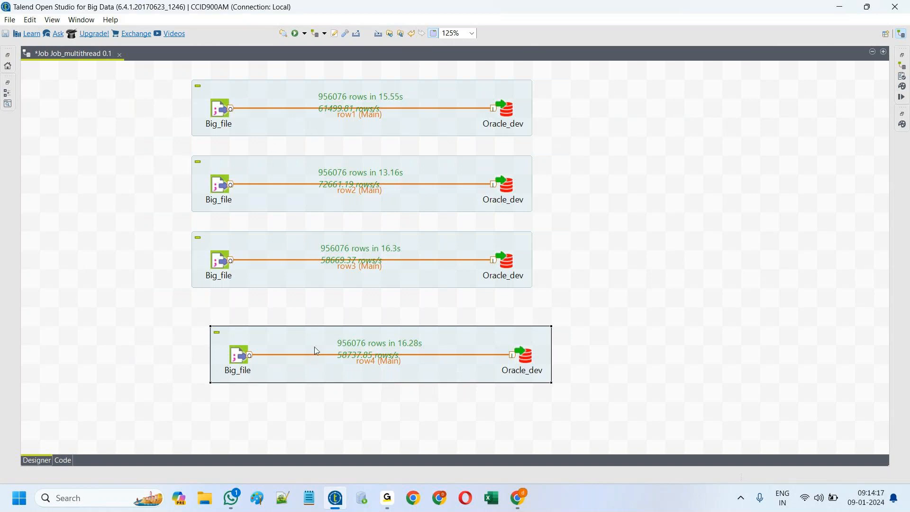
Step: Add a tPrejob component at the left of the canvas
click(129, 109)
text(p)
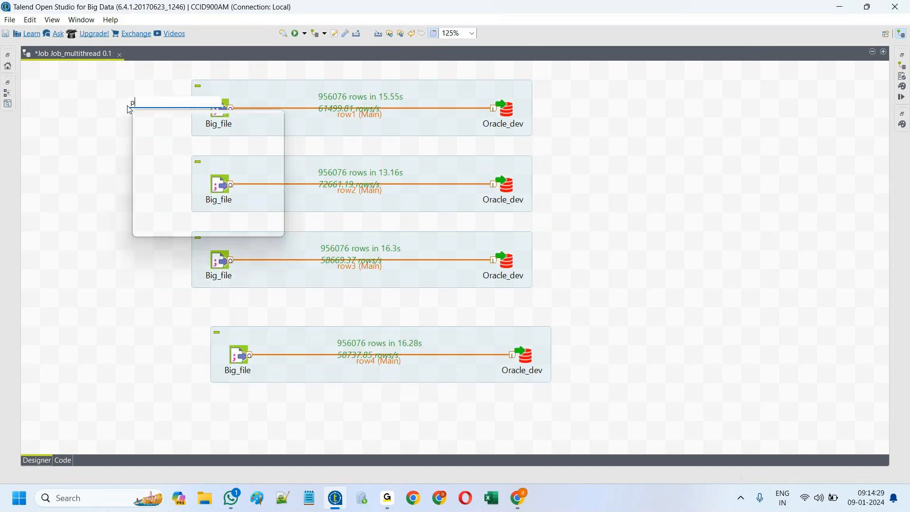
text(re)
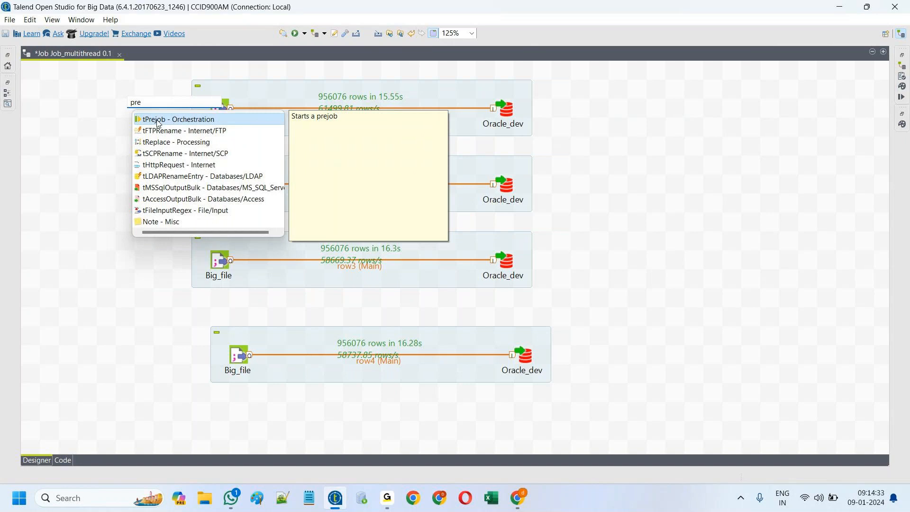
double_click(158, 122)
drag(124, 111, 98, 107)
double_click(105, 111)
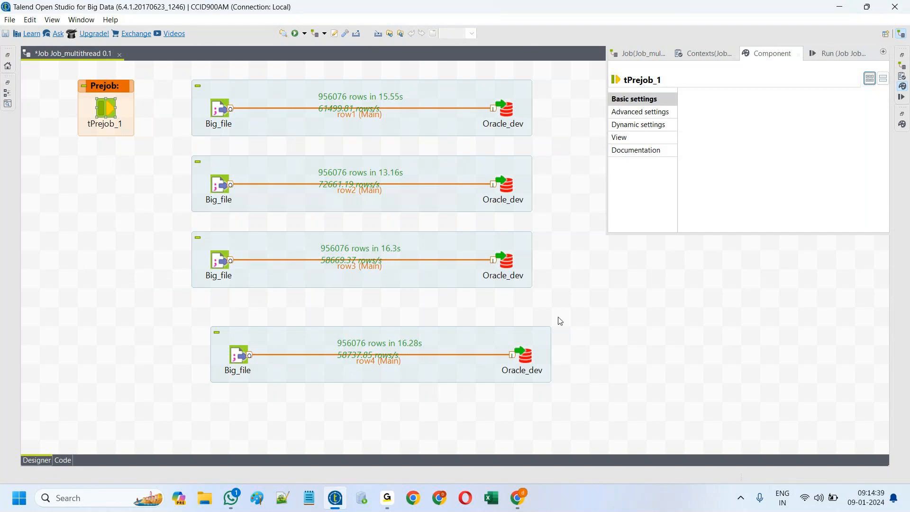
click(588, 274)
Step: Connect tPrejob_1 to the first Big_file with an OnComponentOk trigger
click(108, 109)
right_click(108, 110)
mouse_move(141, 112)
click(295, 112)
click(220, 109)
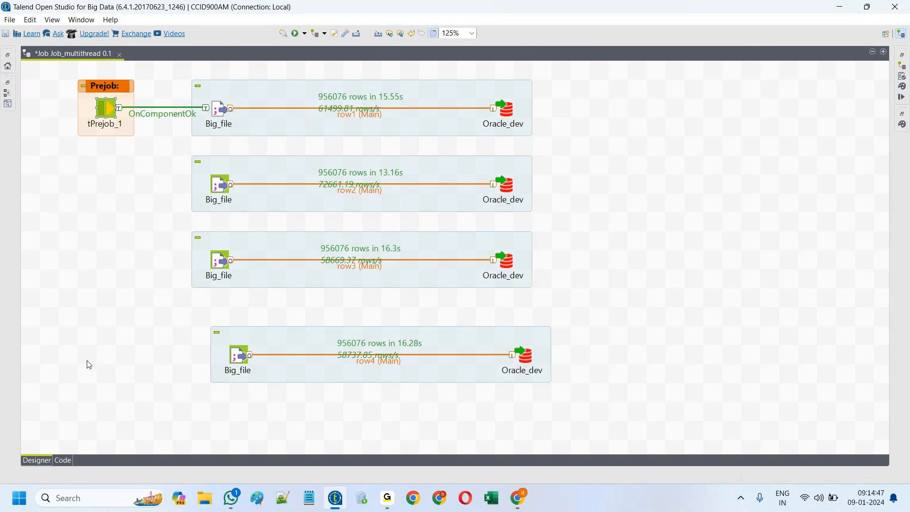
click(88, 363)
Step: Add a tPostjob linked OnComponentOk to the fourth Big_file, then run the job
text(p)
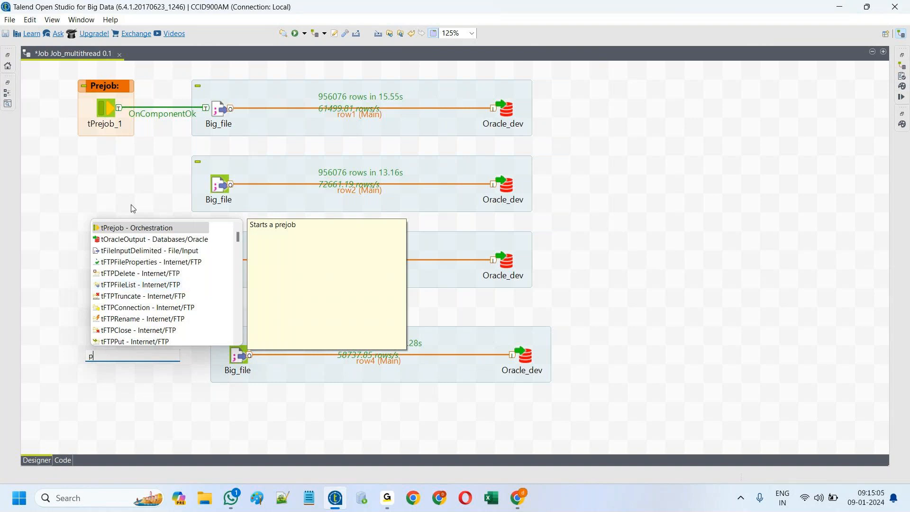
text(os)
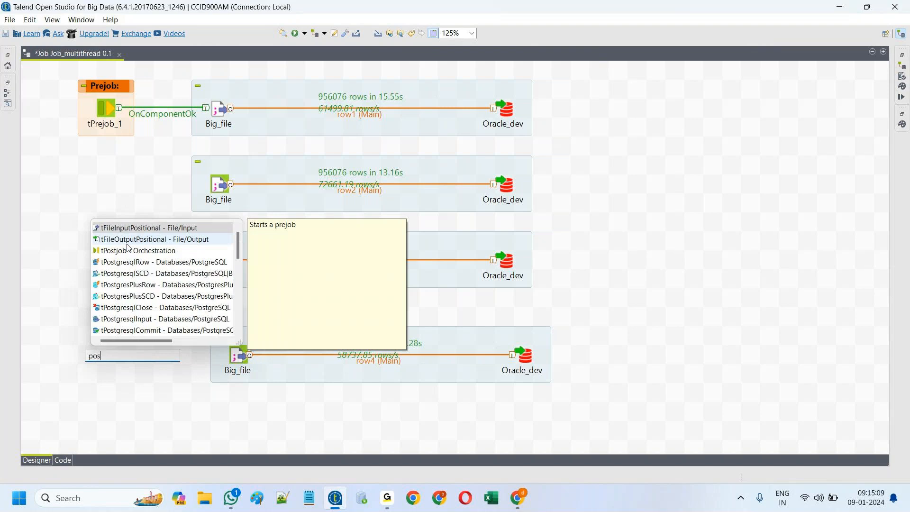
text(t)
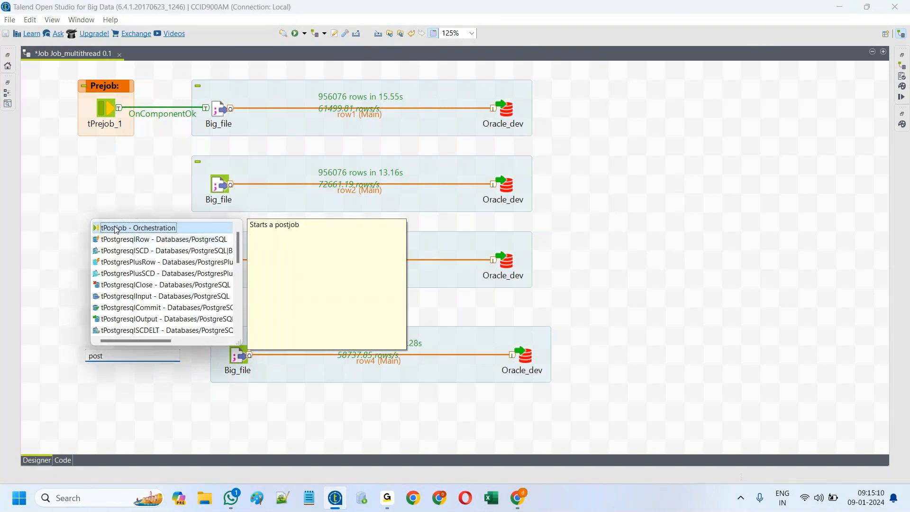
double_click(116, 229)
right_click(89, 353)
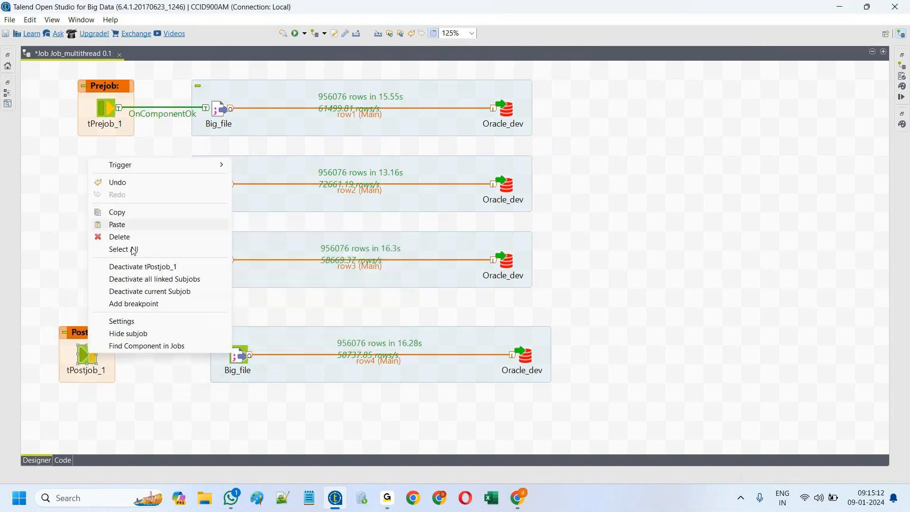
mouse_move(135, 166)
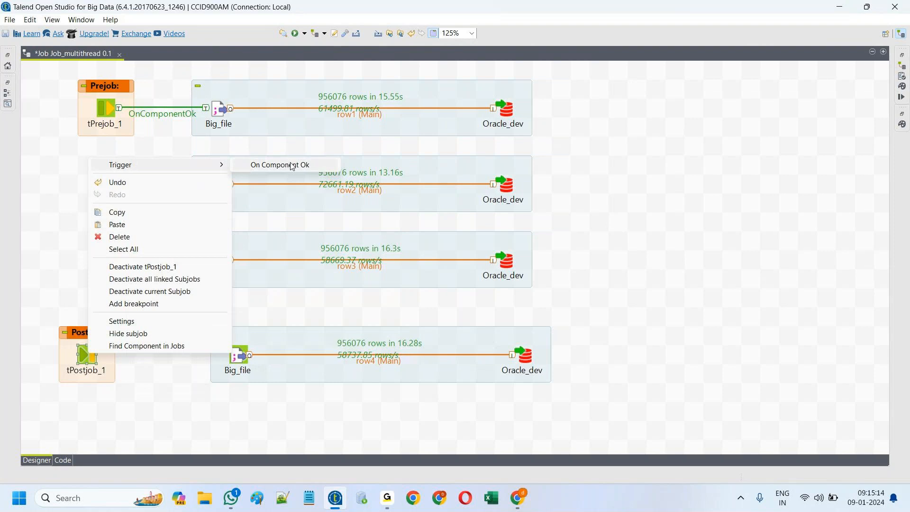
click(251, 172)
click(238, 355)
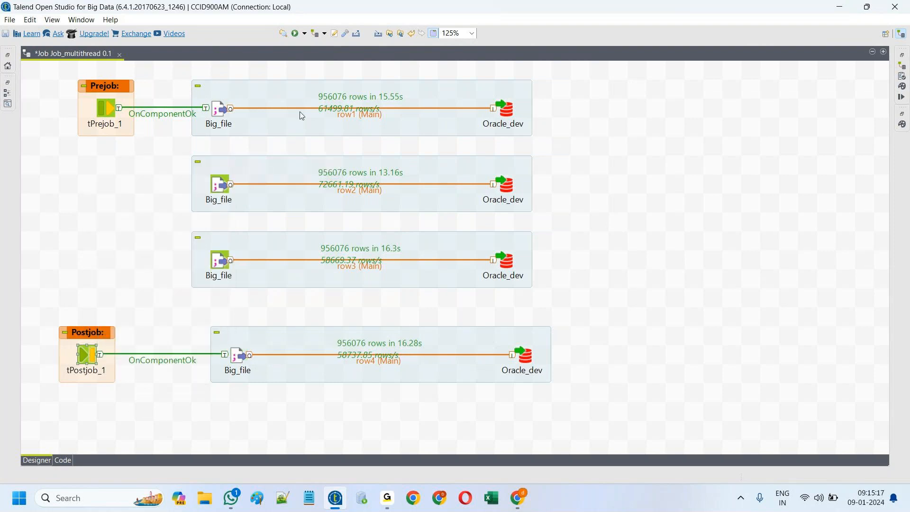
click(297, 33)
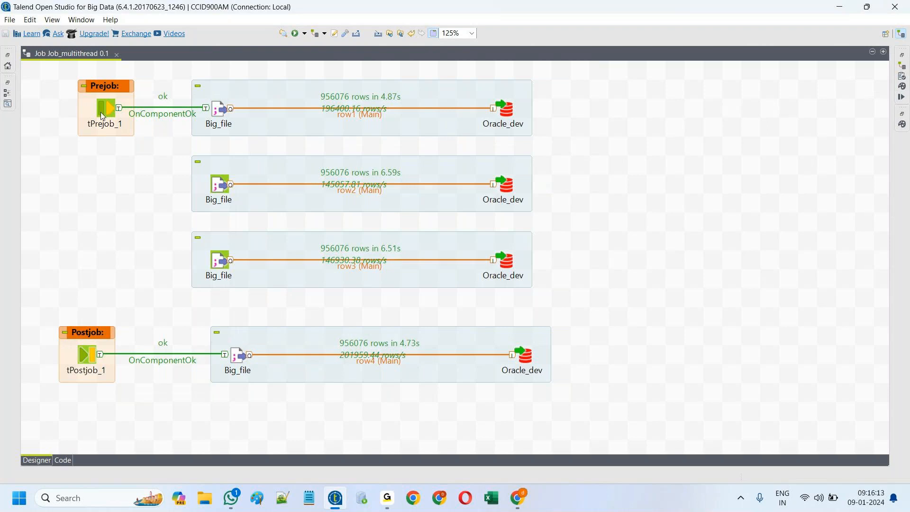
Step: Delete tPrejob_1 and its trigger, then rerun the job
drag(64, 73, 162, 156)
key(Delete)
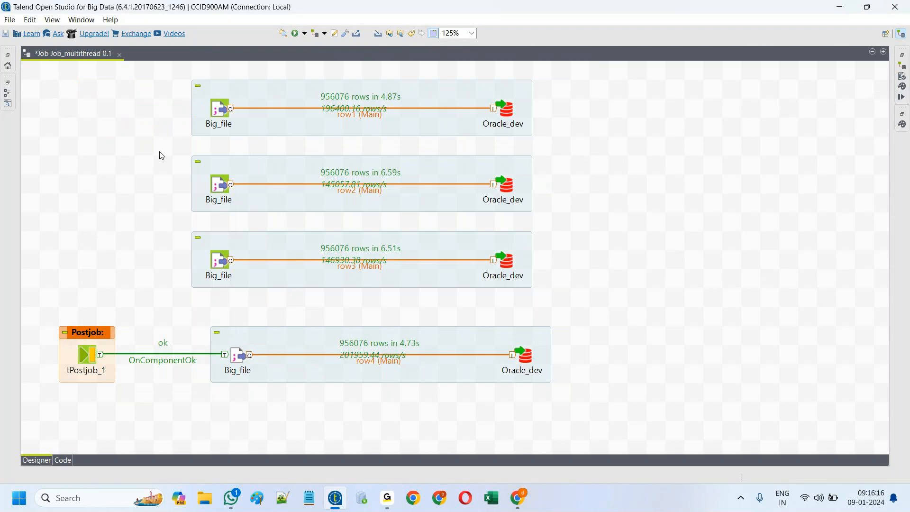
click(294, 32)
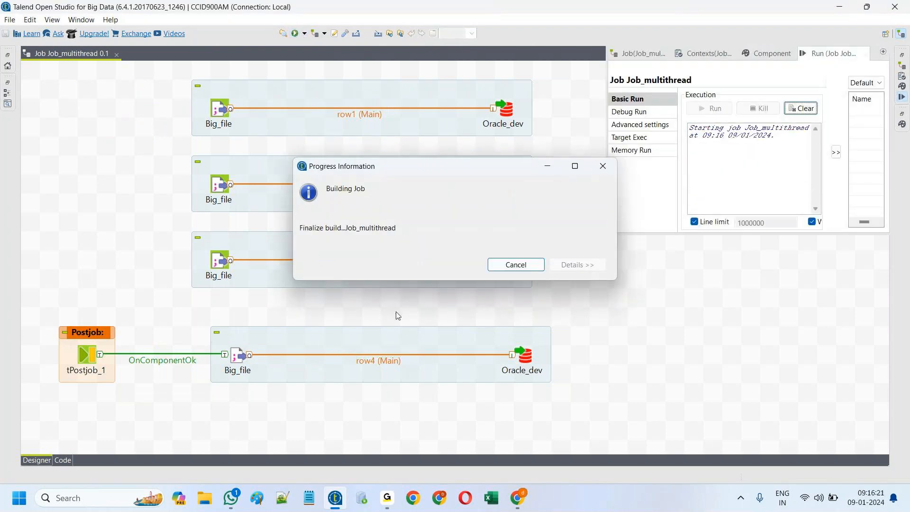
click(715, 320)
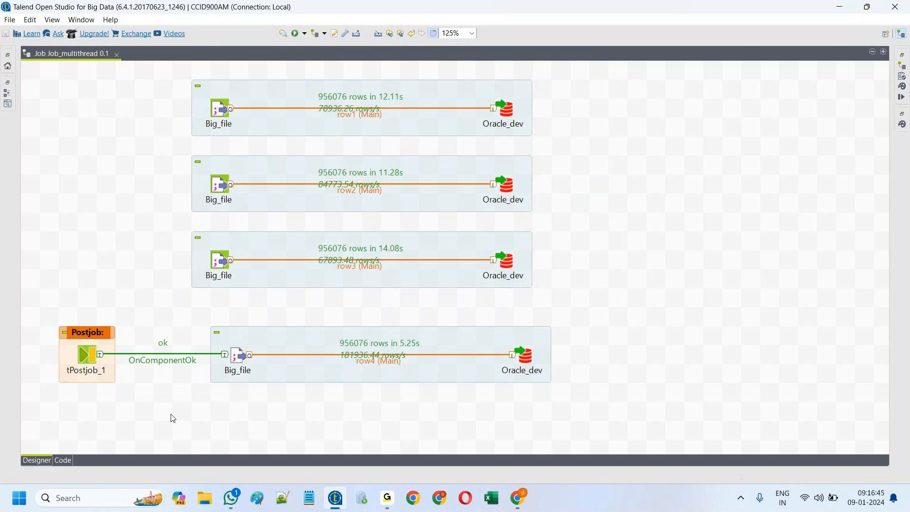
Step: Link the first Big_file to the second, and the second to the third, with OnSubjobOk
click(218, 111)
right_click(219, 111)
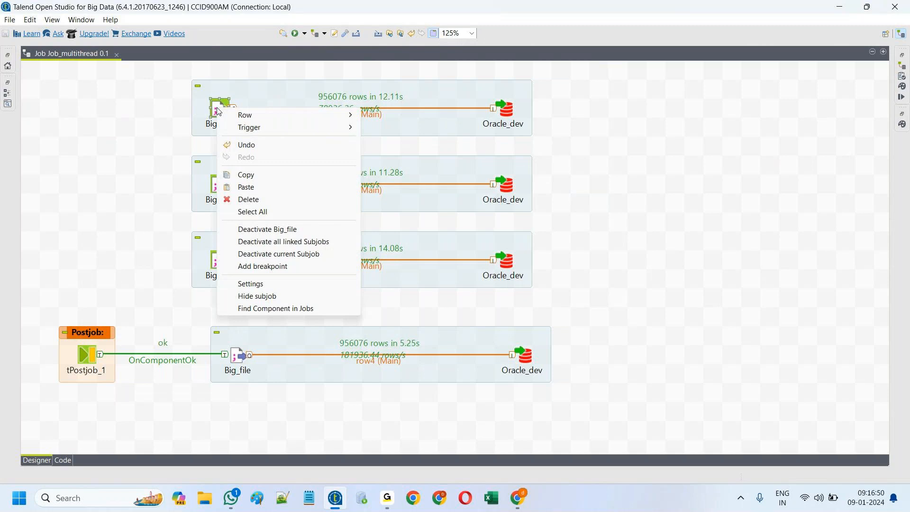
mouse_move(254, 129)
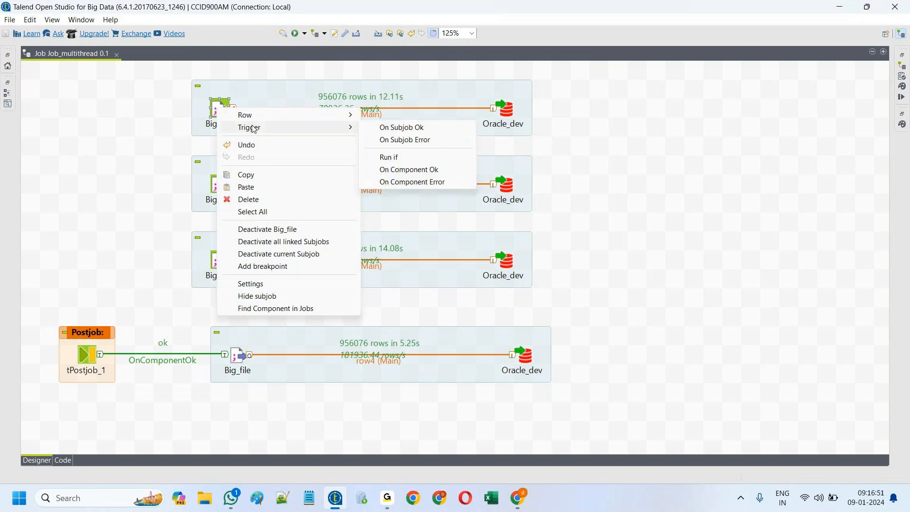
click(411, 128)
click(218, 185)
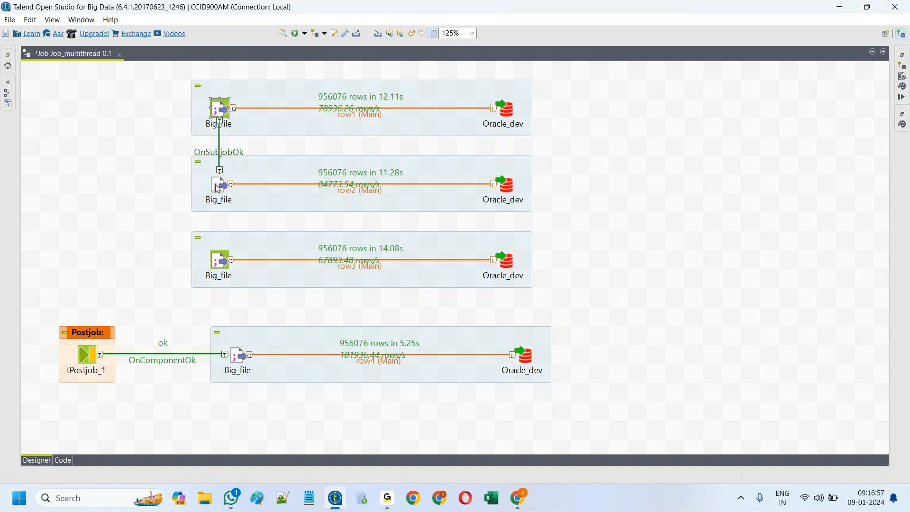
right_click(219, 186)
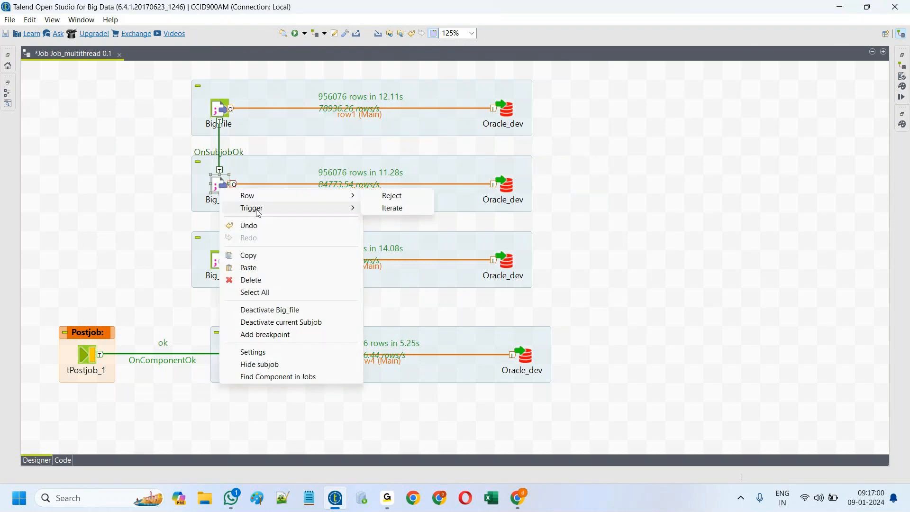
mouse_move(258, 213)
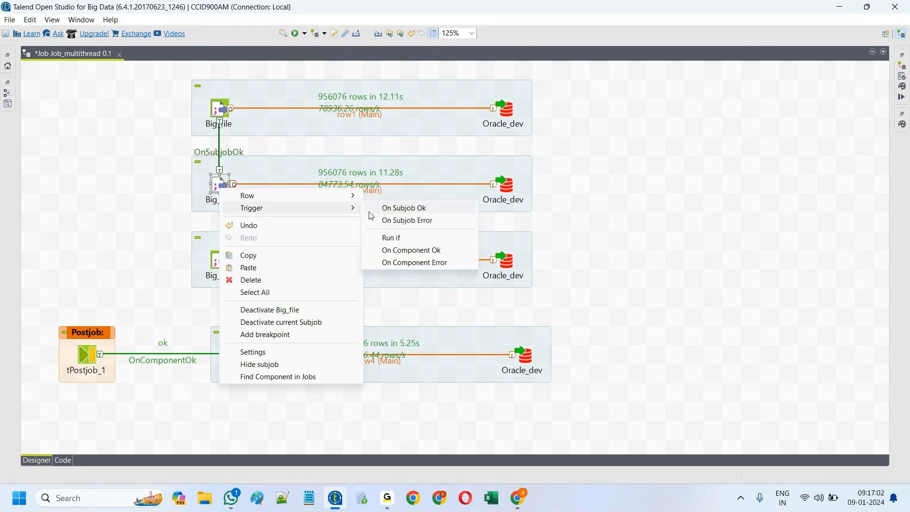
click(400, 212)
click(217, 261)
Step: Link the third Big_file to the fourth with OnSubjobOk and run the job
right_click(217, 262)
mouse_move(266, 288)
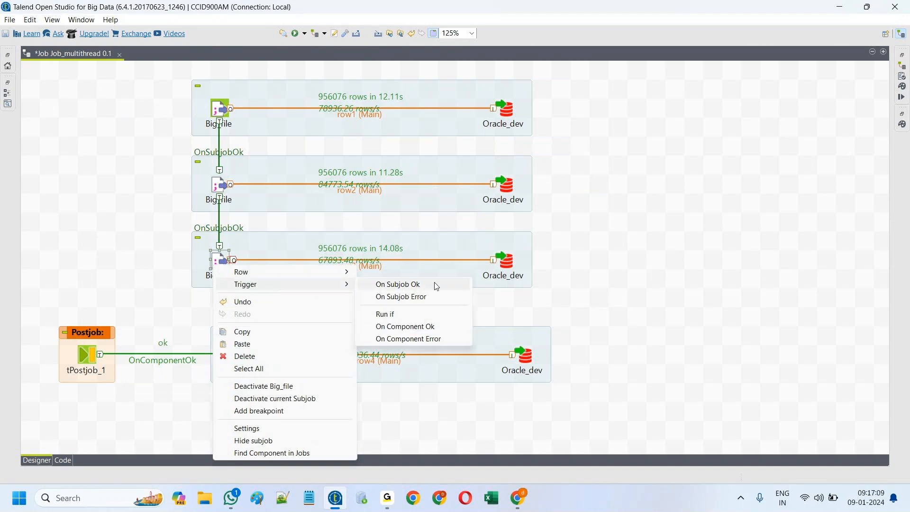
click(417, 286)
click(238, 355)
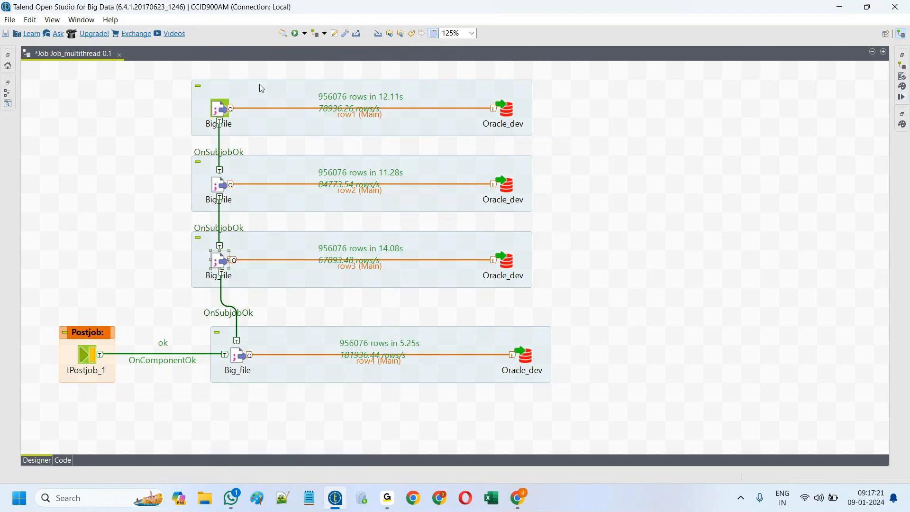
click(296, 33)
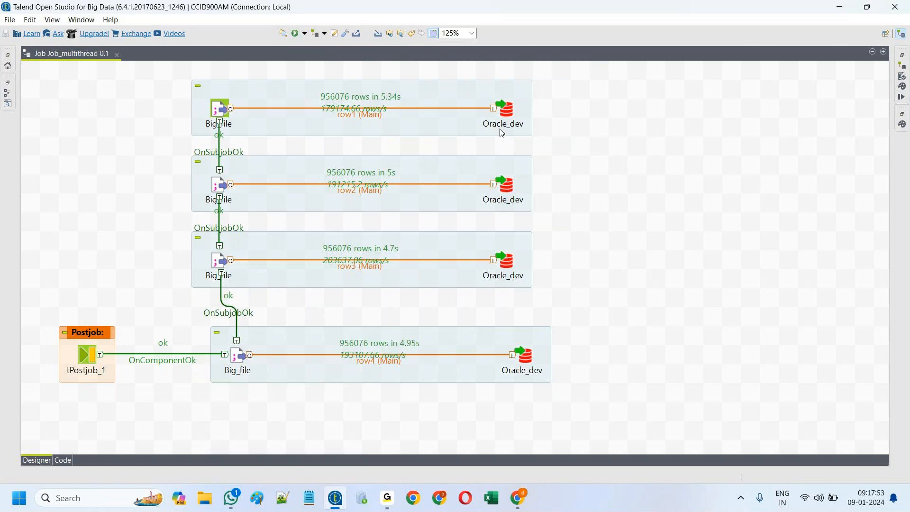
Step: Set the first Oracle_dev to Built-In properties, append 1 to its username, and show the Run console
double_click(508, 110)
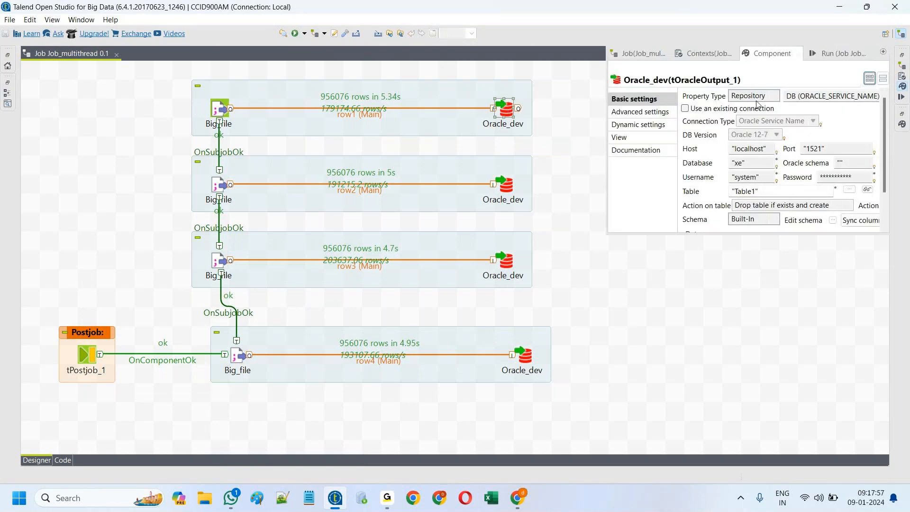
click(776, 97)
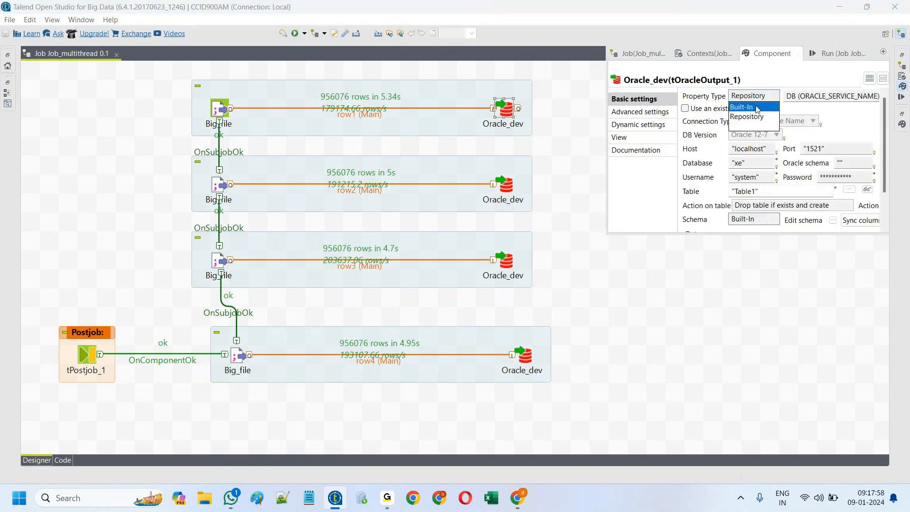
click(757, 108)
click(759, 179)
text(1)
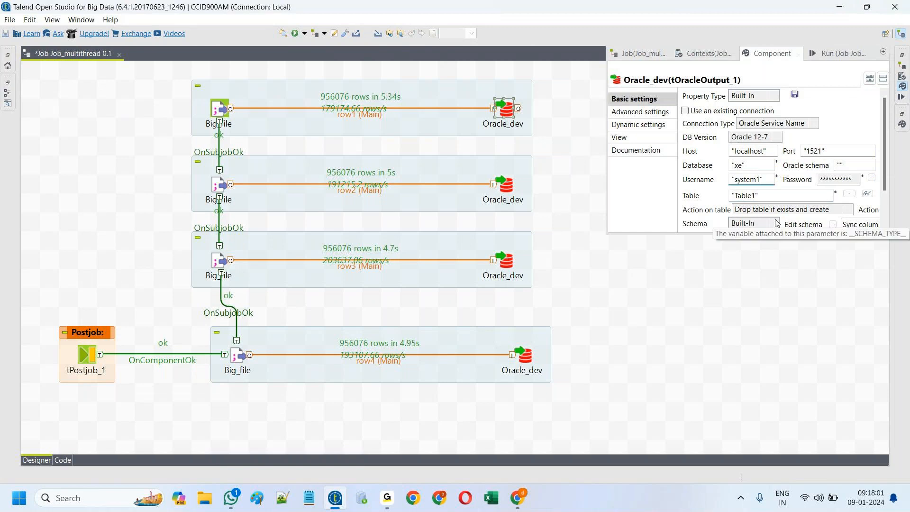
click(841, 54)
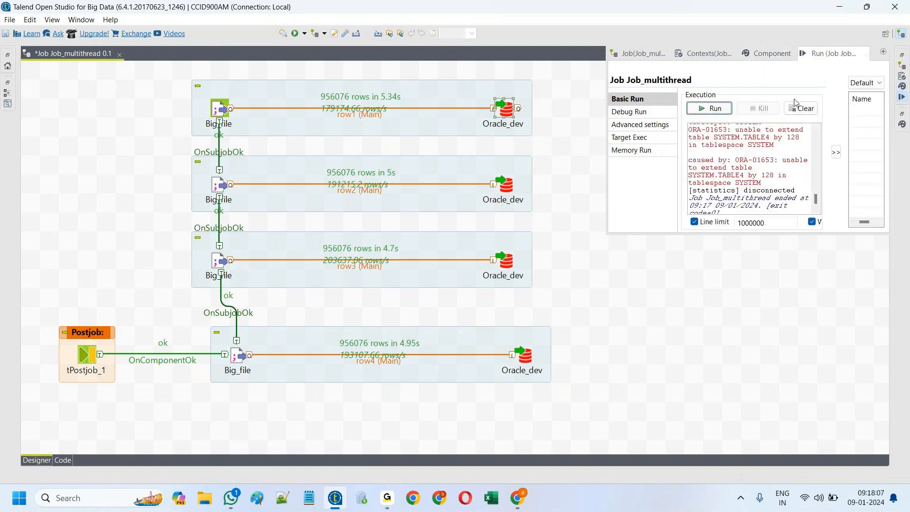
Step: Clear the console and run the job with the broken Oracle connection
click(801, 109)
click(714, 109)
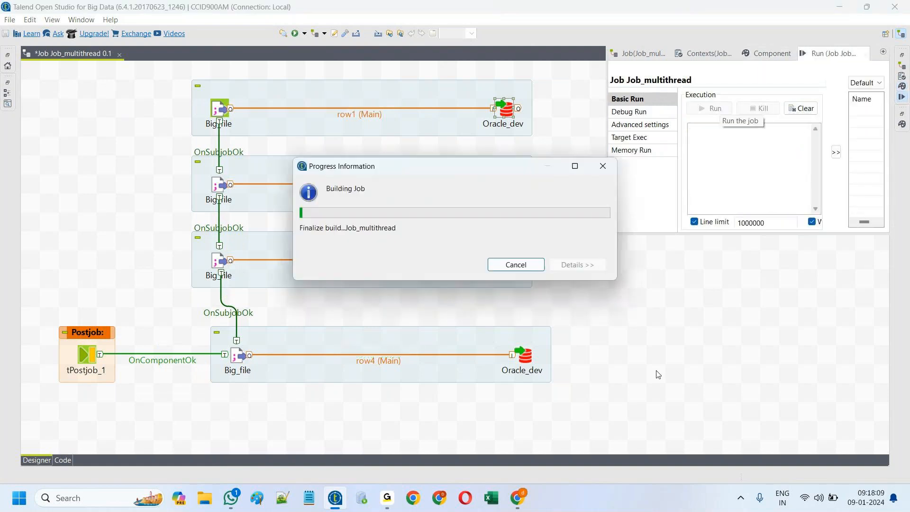
click(696, 324)
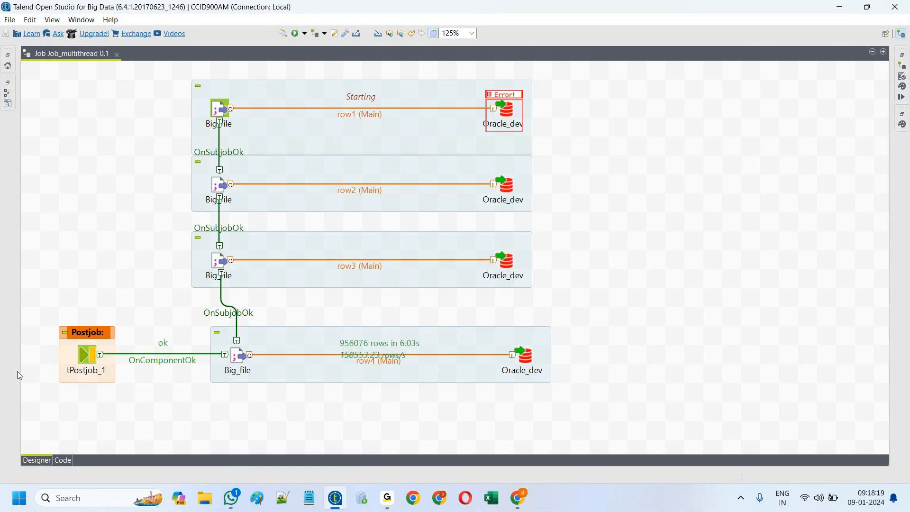
Step: Delete tPostjob_1 and its trigger, then clear the console and rerun the job
drag(45, 415, 144, 307)
key(Delete)
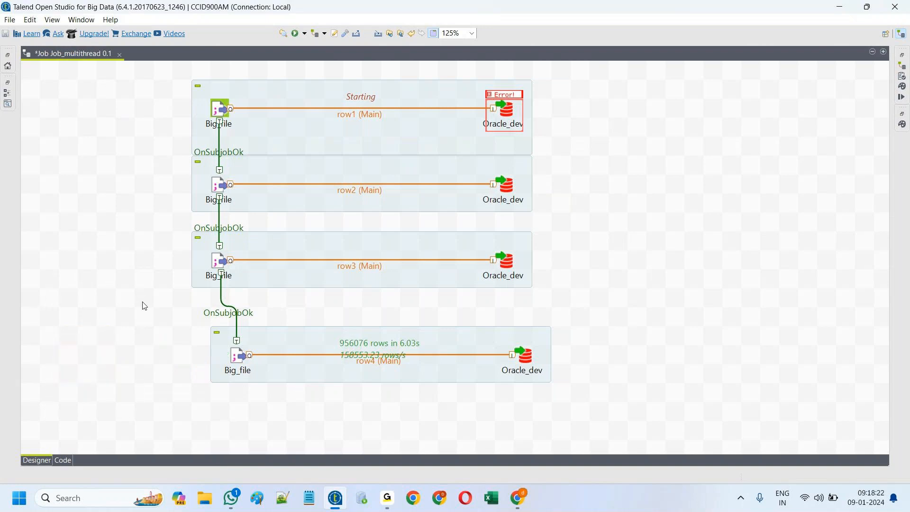
click(298, 37)
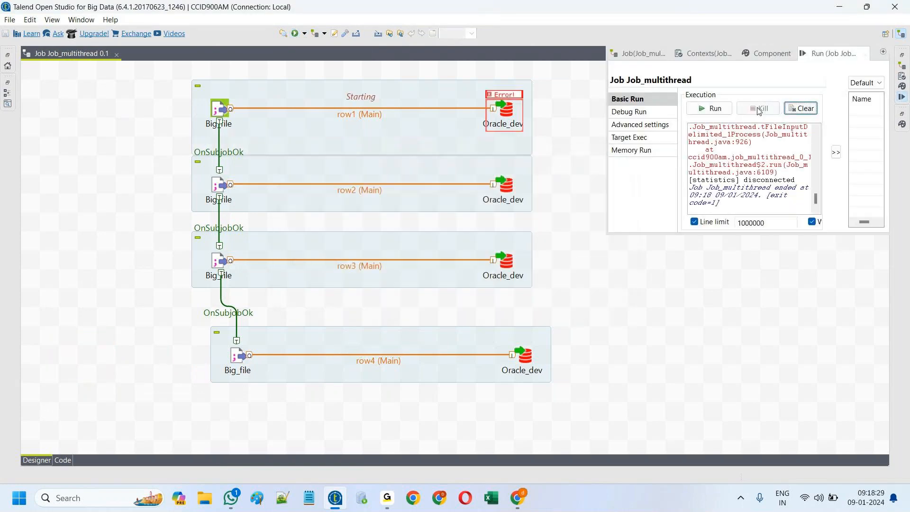
click(805, 108)
click(715, 108)
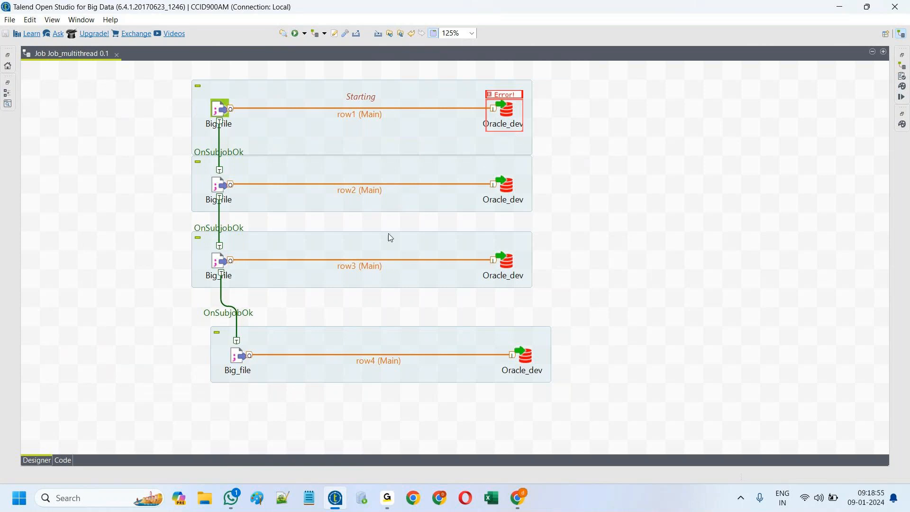
Step: Move the fourth, third and second subjobs lower, then pick the first OnSubjobOk link
drag(417, 374, 422, 412)
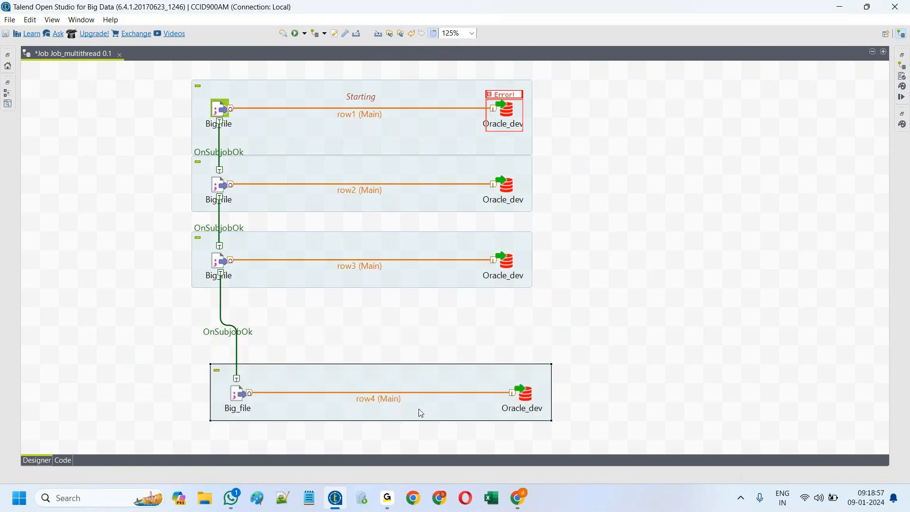
drag(392, 286, 398, 325)
drag(377, 203, 381, 226)
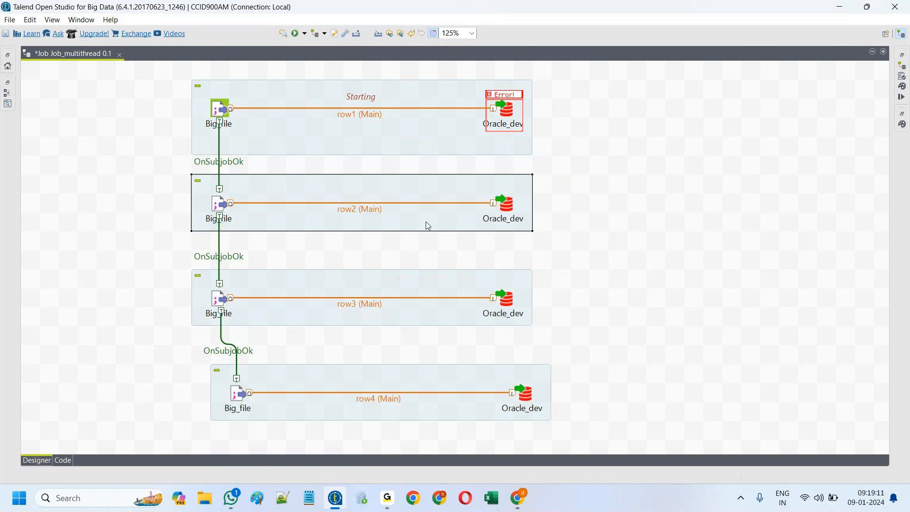
click(219, 163)
right_click(219, 164)
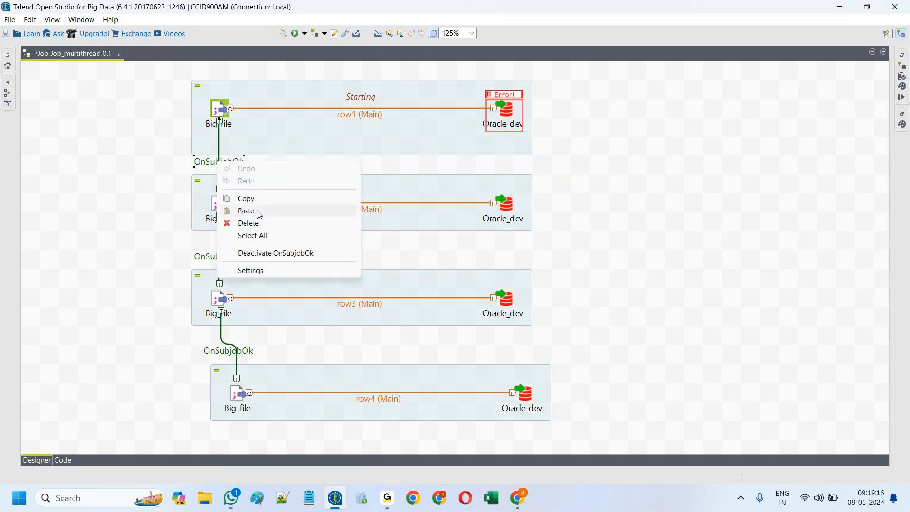
Step: Delete all three OnSubjobOk links and shift the row2 subjob to the right
click(259, 224)
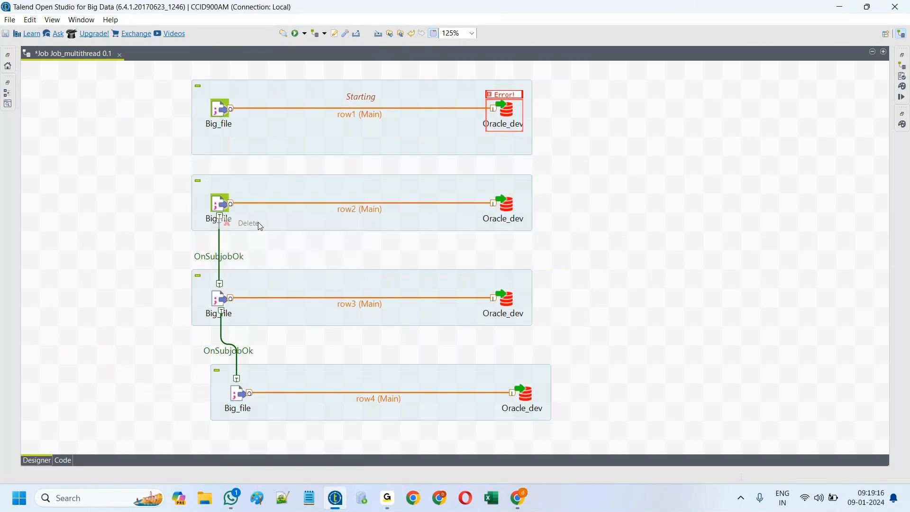
click(219, 259)
right_click(220, 259)
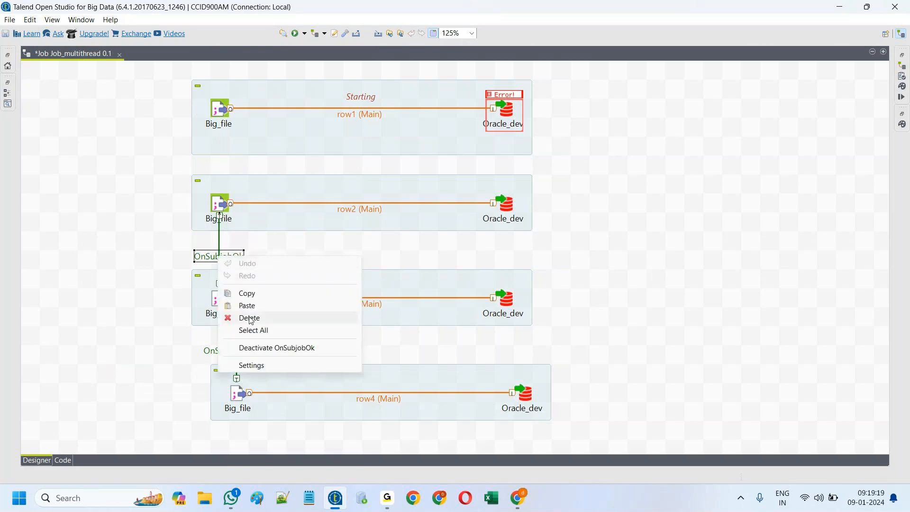
click(251, 319)
click(230, 352)
right_click(232, 353)
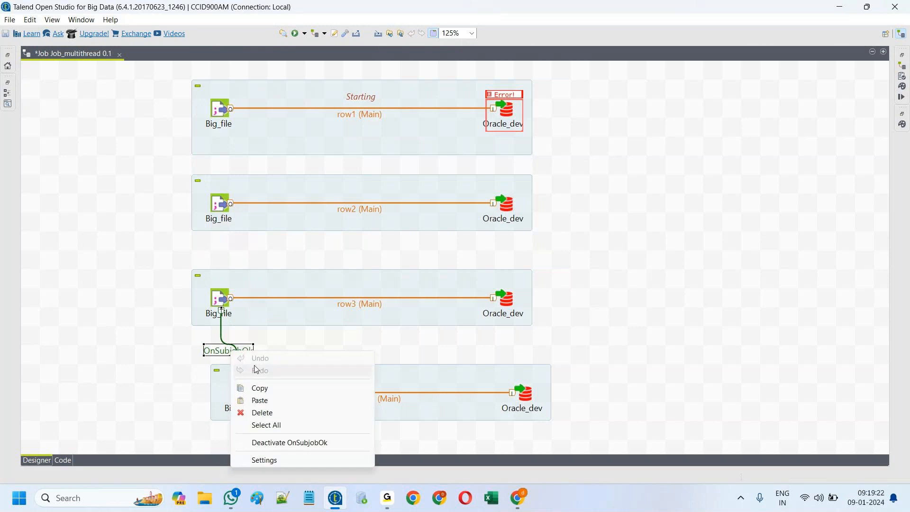
click(253, 409)
drag(277, 192, 396, 192)
Step: Link the first Big_file to the row2 Big_file with an OnSubjobError trigger (order 1)
right_click(220, 108)
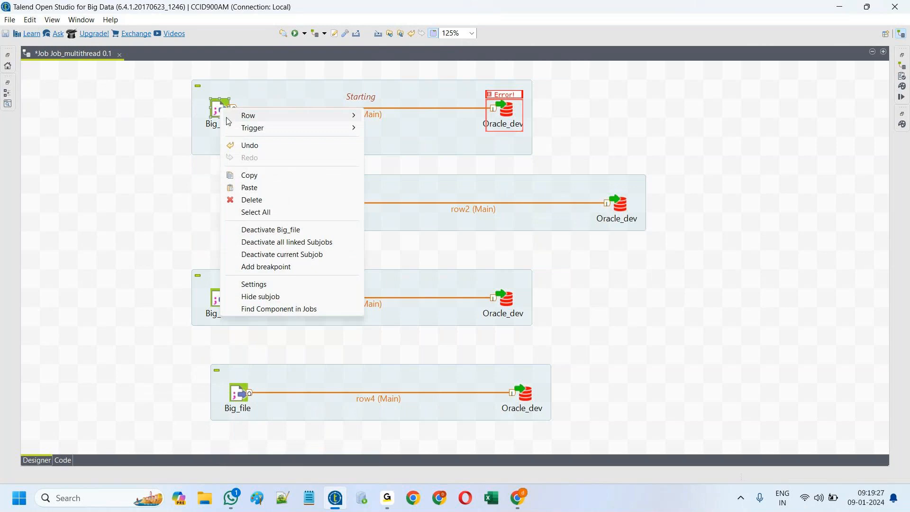
click(407, 140)
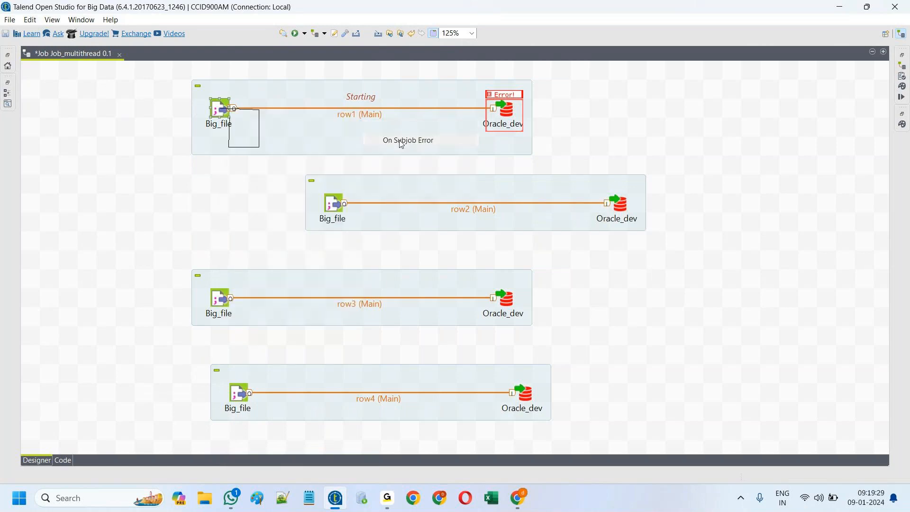
click(333, 203)
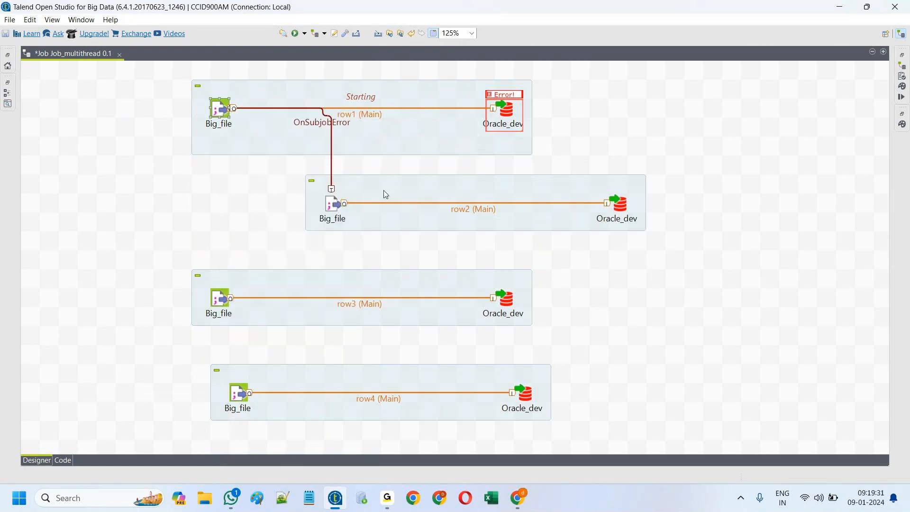
drag(384, 194, 390, 213)
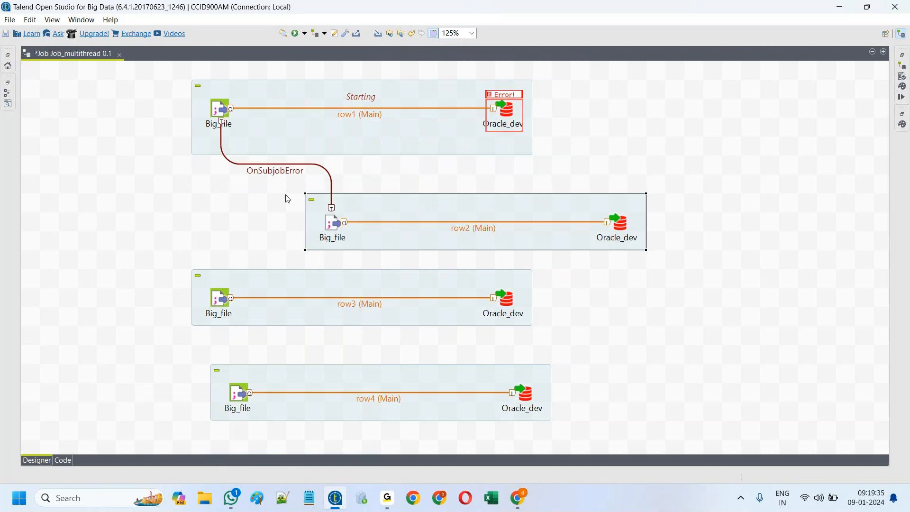
Step: Start another OnSubjobError trigger from the first Big_file, then cancel it
click(219, 110)
right_click(219, 110)
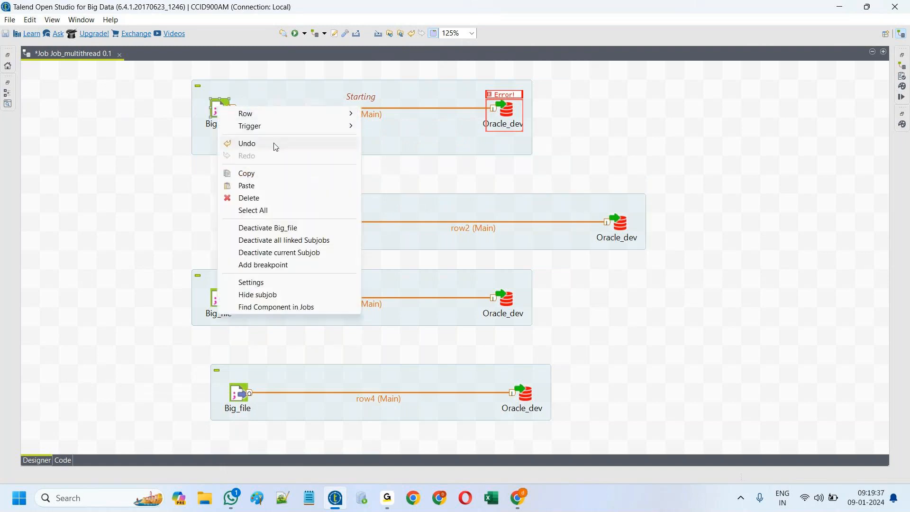
mouse_move(332, 128)
click(403, 138)
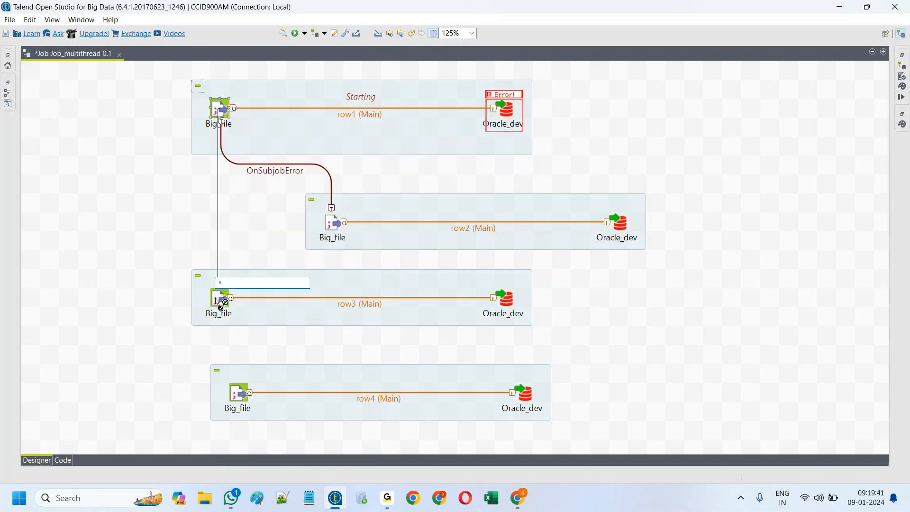
key(Escape)
right_click(218, 110)
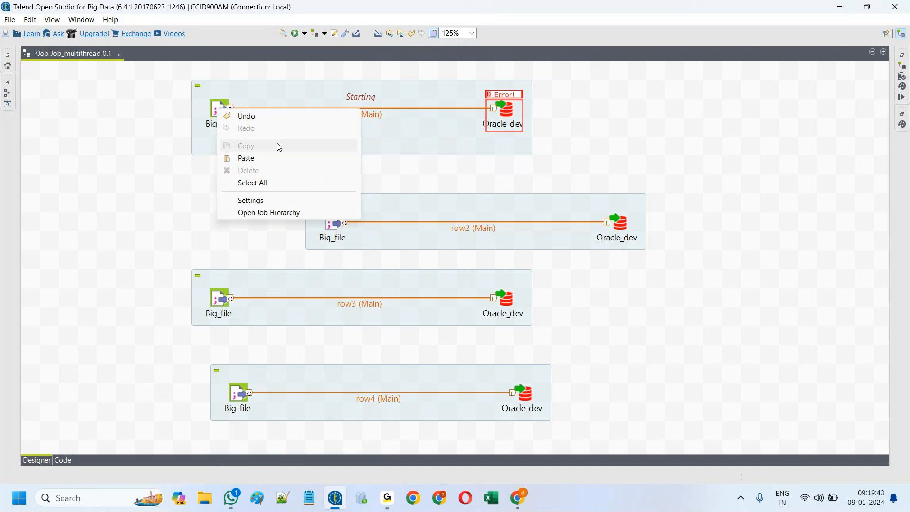
click(163, 174)
Step: Link the first Big_file to the row3 Big_file with OnSubjobError and shift row3 left
click(222, 111)
right_click(223, 111)
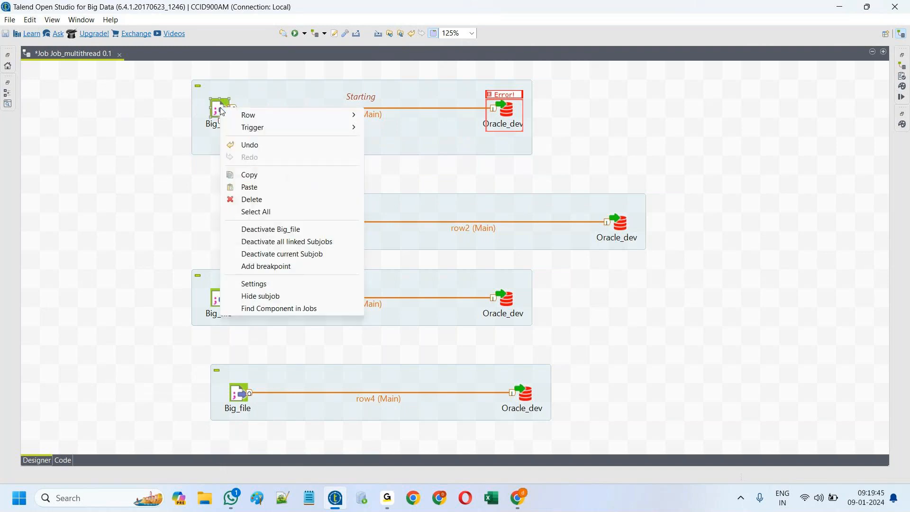
mouse_move(265, 127)
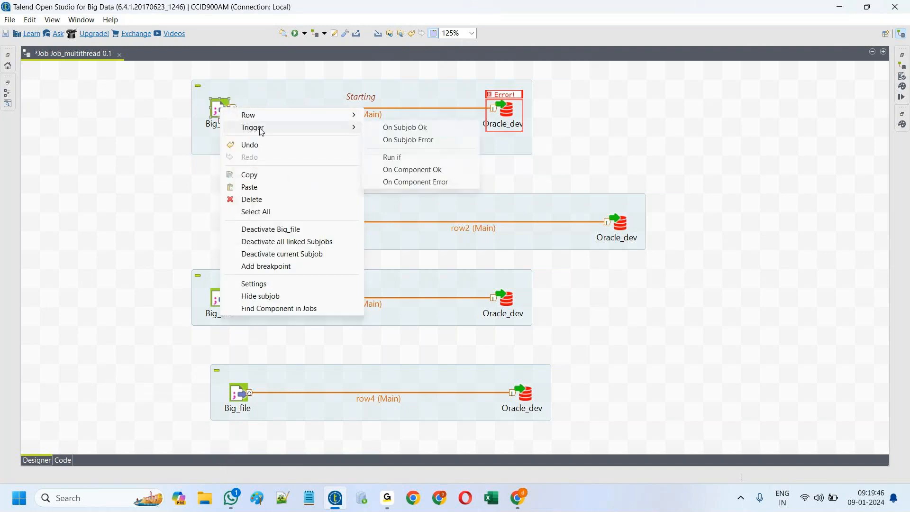
click(396, 142)
click(220, 307)
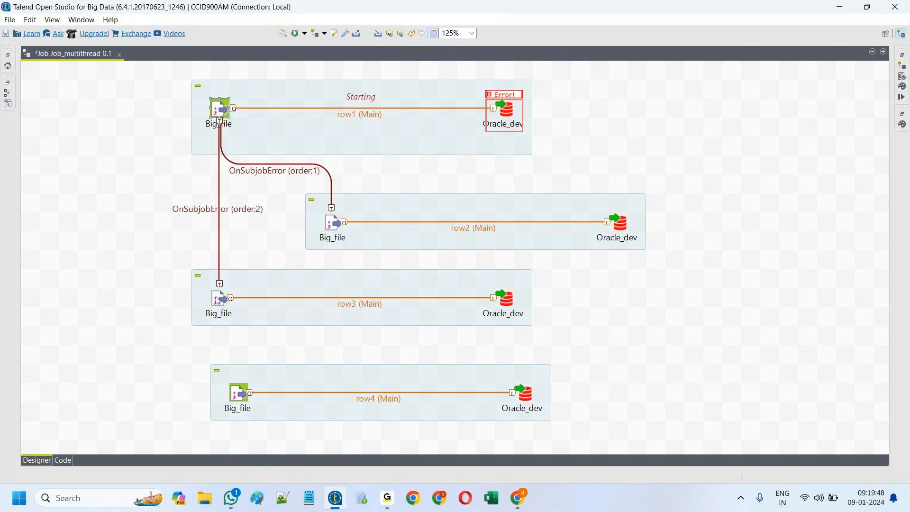
drag(295, 288, 223, 289)
Step: Link the first Big_file to the row4 Big_file with a third OnSubjobError trigger
click(220, 111)
right_click(219, 112)
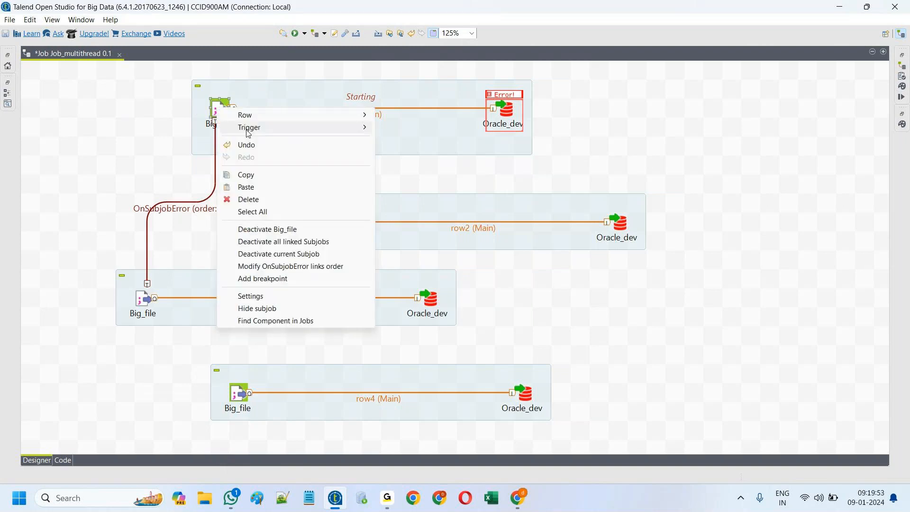
mouse_move(248, 133)
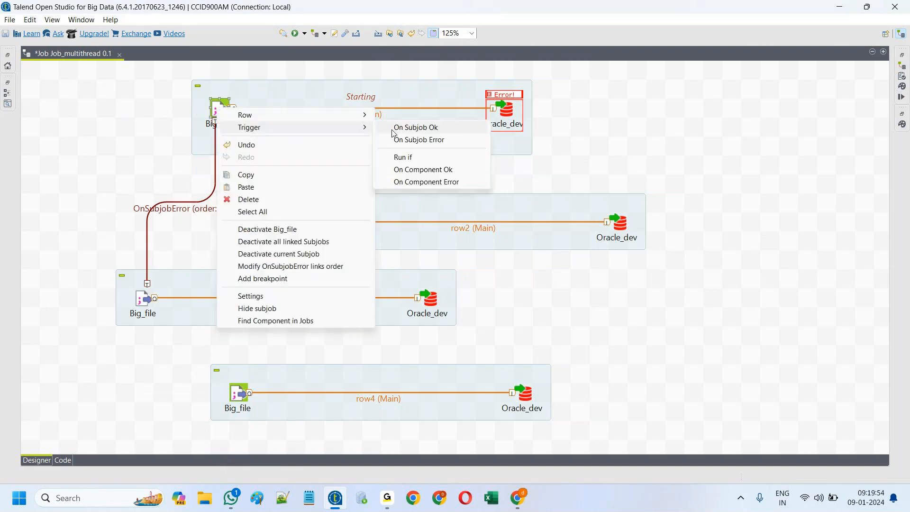
click(392, 131)
click(236, 395)
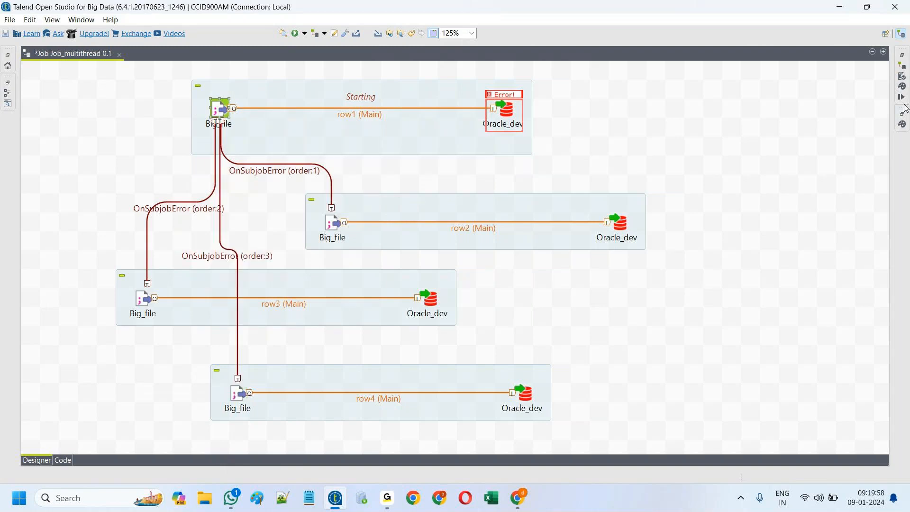
Step: Run Job_multithread and watch the three error-triggered subjobs each load 956076 rows
click(296, 34)
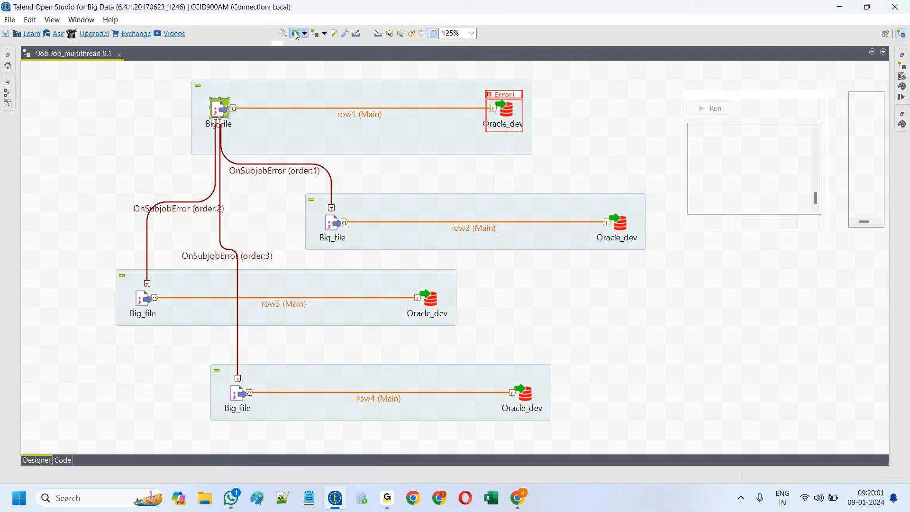
click(645, 310)
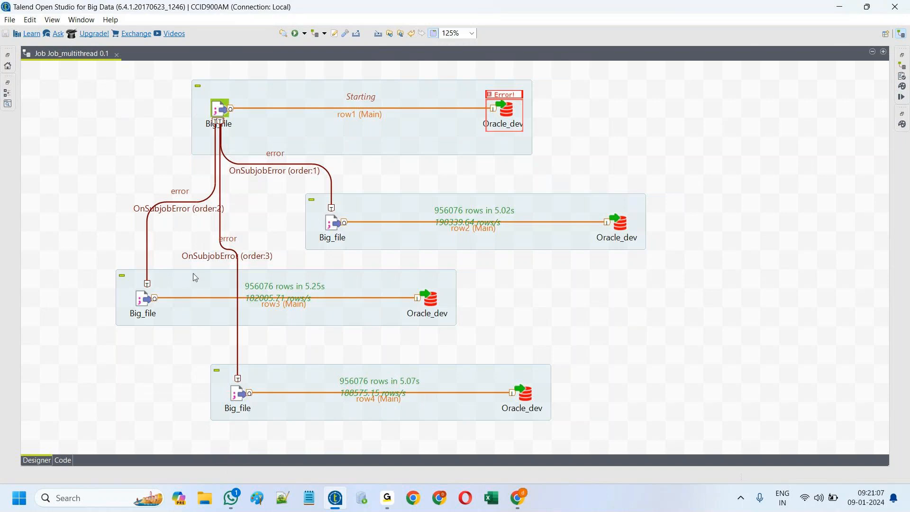
Step: Delete the order 3, order 1 and remaining OnSubjobError links, then select the row4 subjob
right_click(229, 260)
click(256, 316)
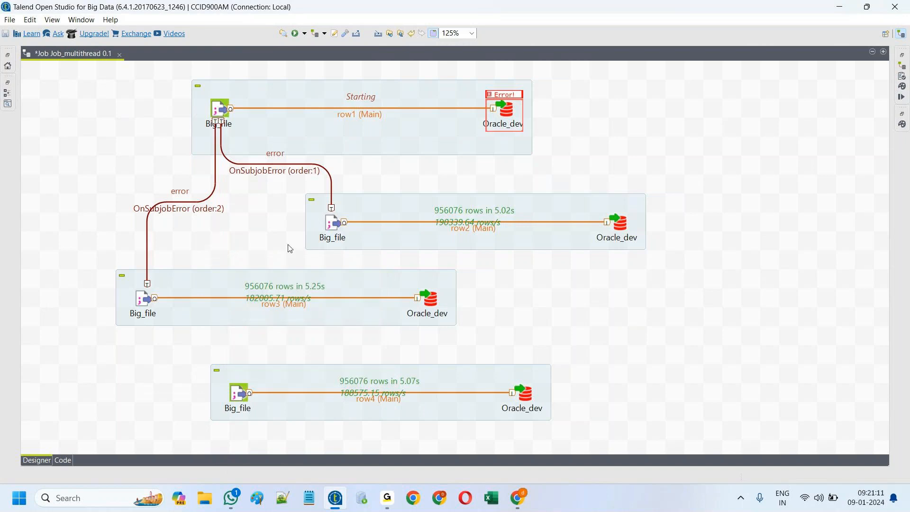
click(284, 170)
right_click(283, 171)
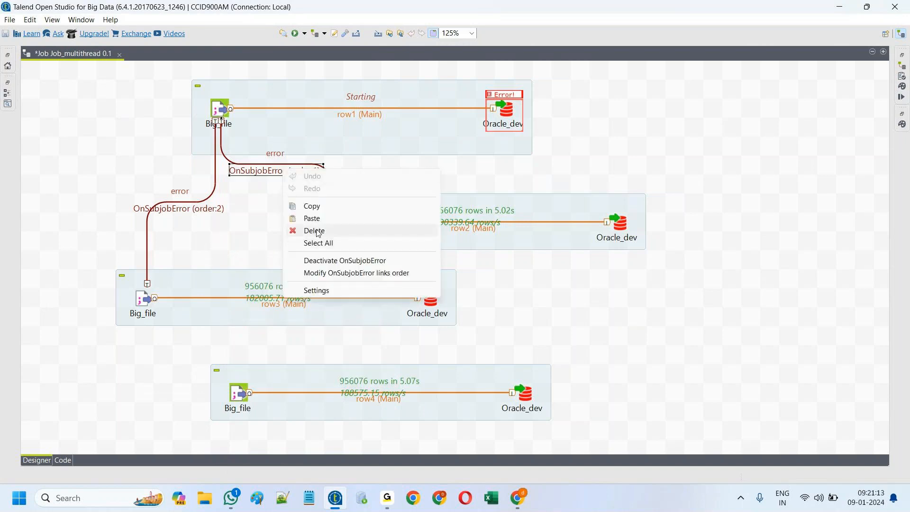
click(315, 231)
click(156, 209)
right_click(156, 209)
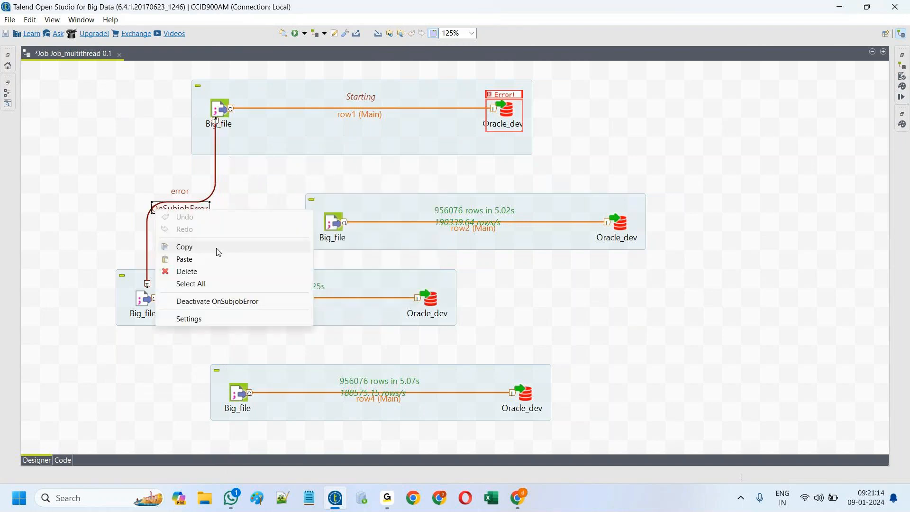
click(205, 271)
click(320, 388)
Step: Paste a copy of the row4 subjob as row5 and stagger all five subjobs down the canvas
key(ctrl+v)
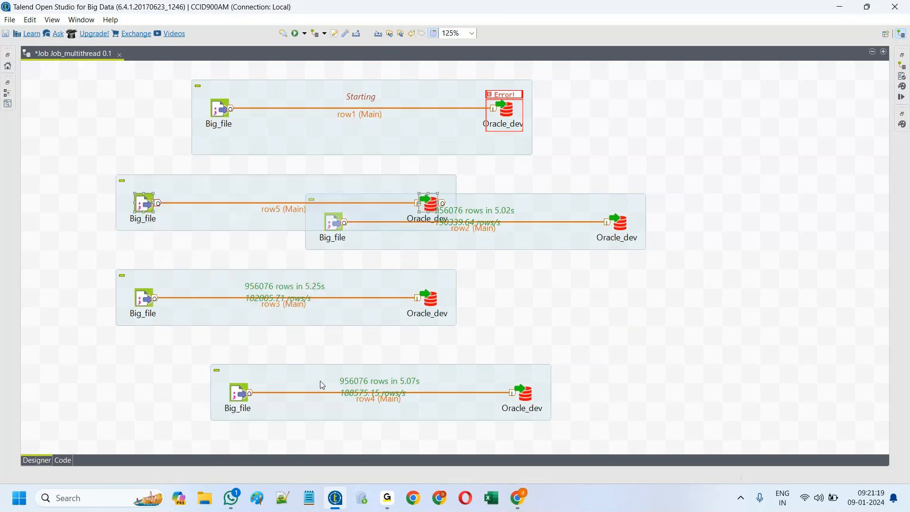
drag(233, 193, 699, 393)
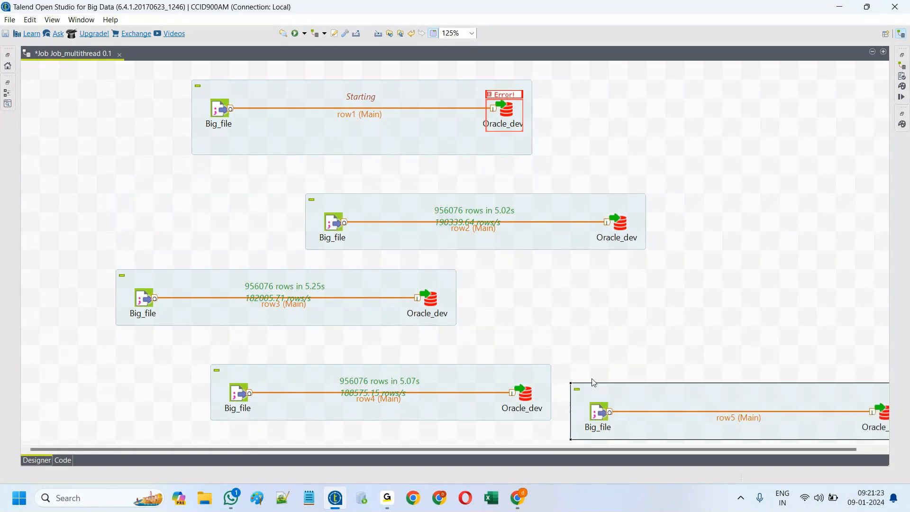
drag(304, 92, 169, 86)
drag(377, 205, 322, 179)
drag(331, 280, 300, 260)
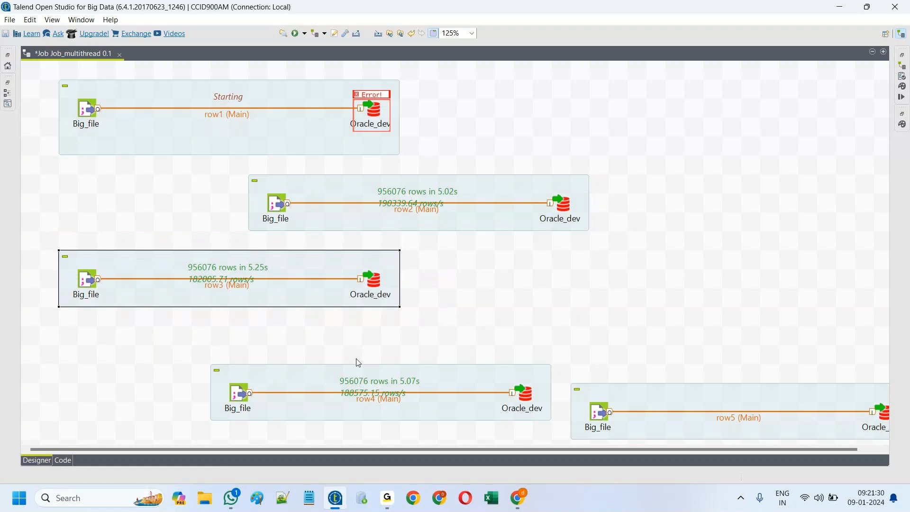
drag(292, 373, 216, 329)
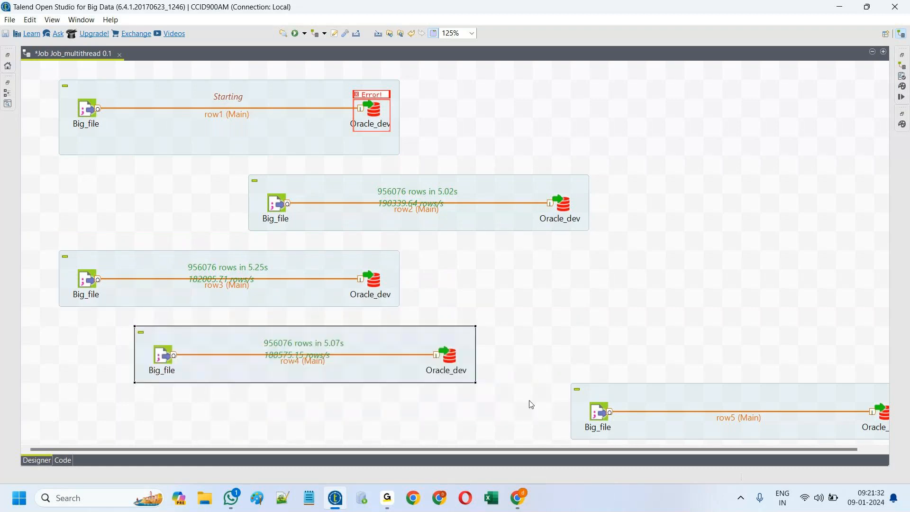
drag(672, 394, 519, 402)
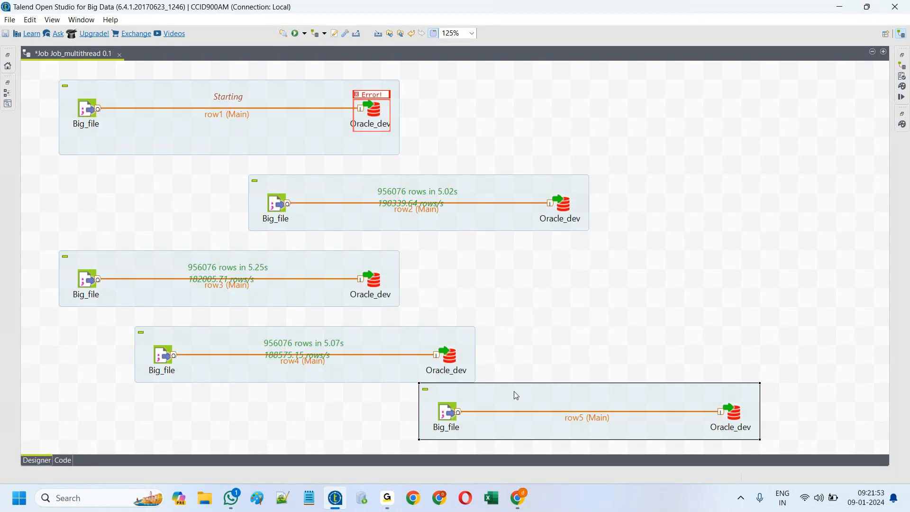
Step: Remove the stray trailing 1 from the first Oracle_dev's database username
double_click(369, 108)
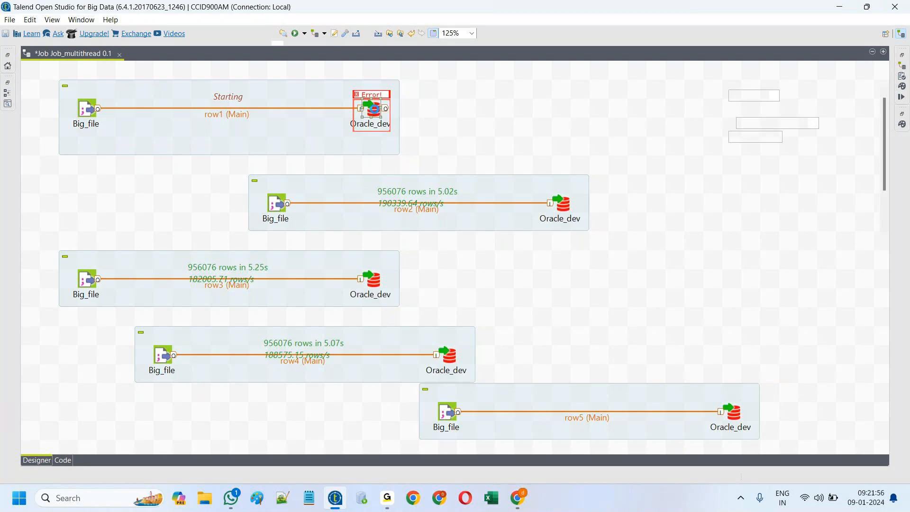
click(761, 180)
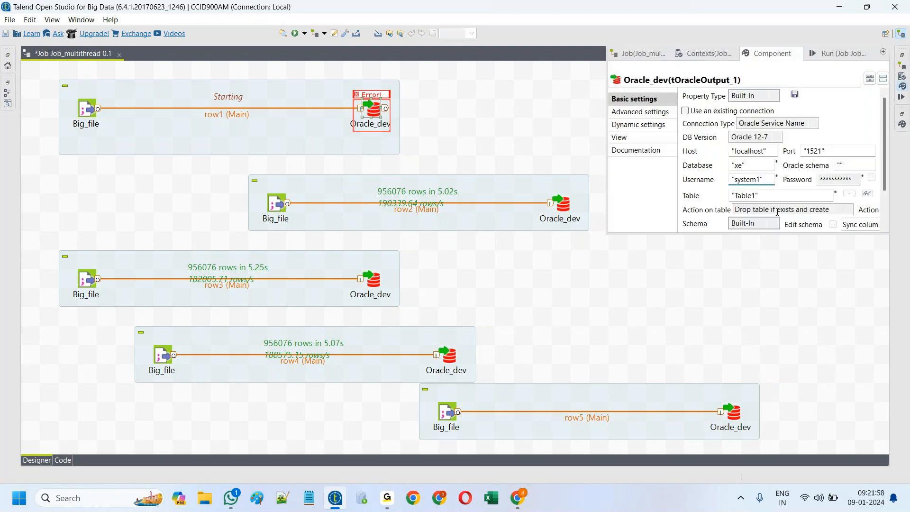
key(BackSpace)
click(629, 303)
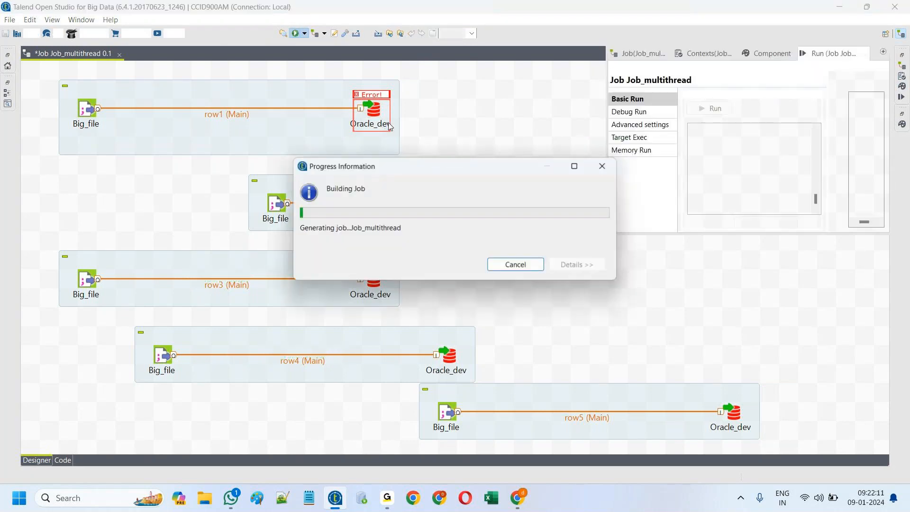
Step: Change the row5 Oracle_dev target table to Table5
click(498, 123)
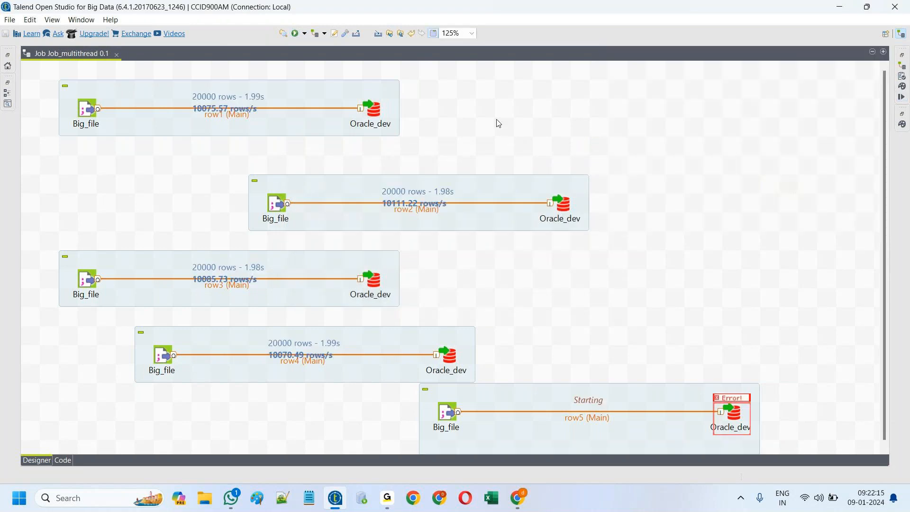
double_click(739, 420)
click(755, 191)
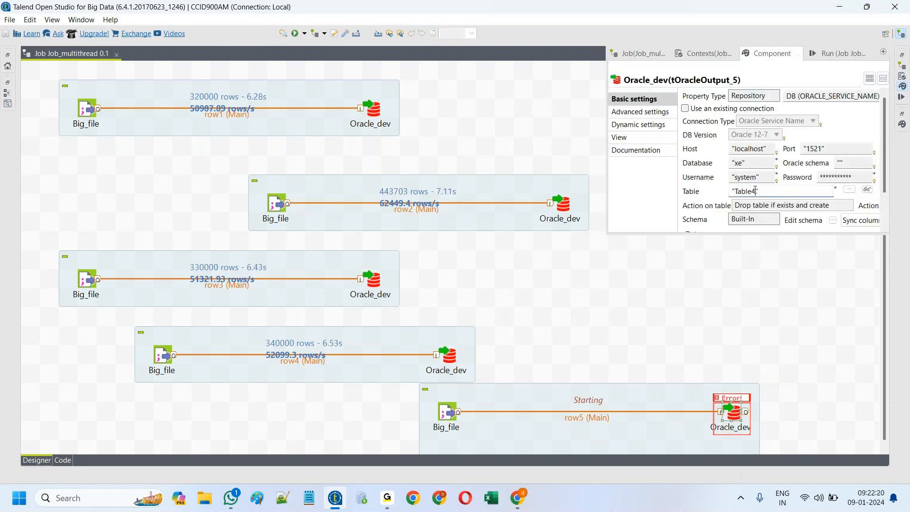
key(BackSpace)
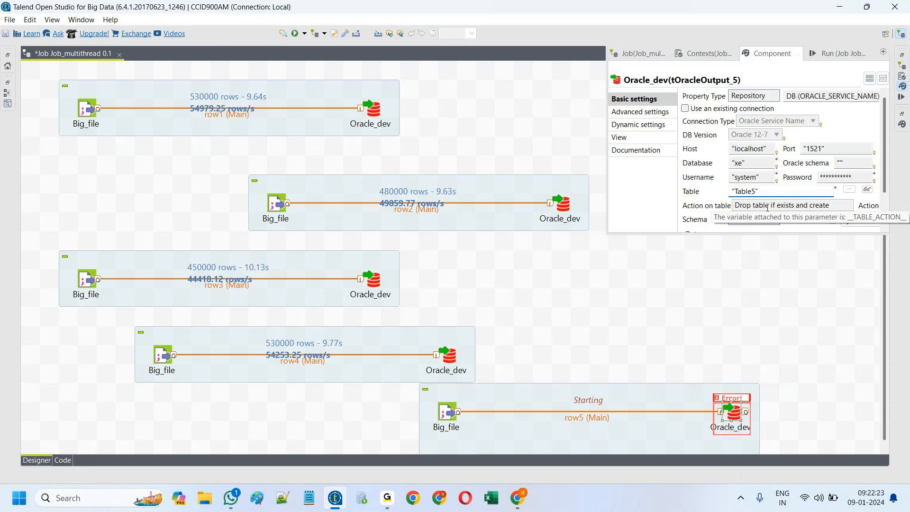
click(737, 291)
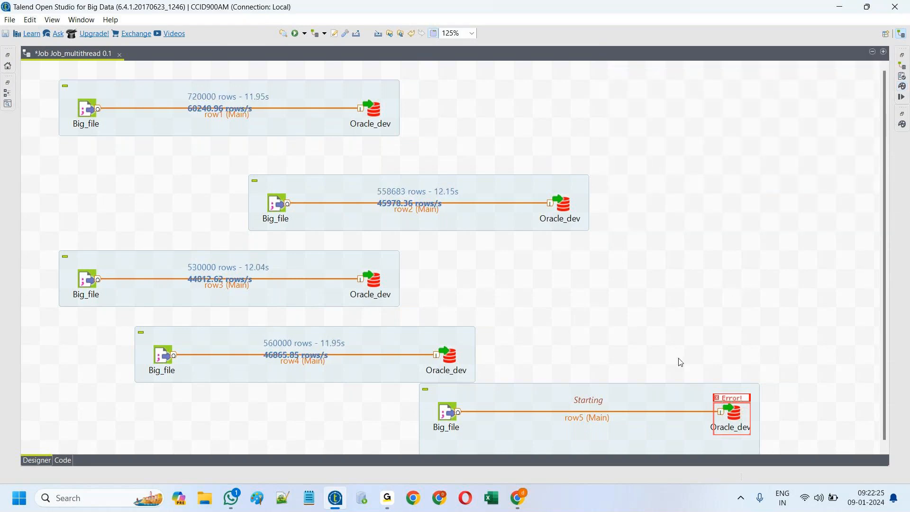
Step: Bring up the Run (Job_multithread) view with the failed run's error log
click(902, 98)
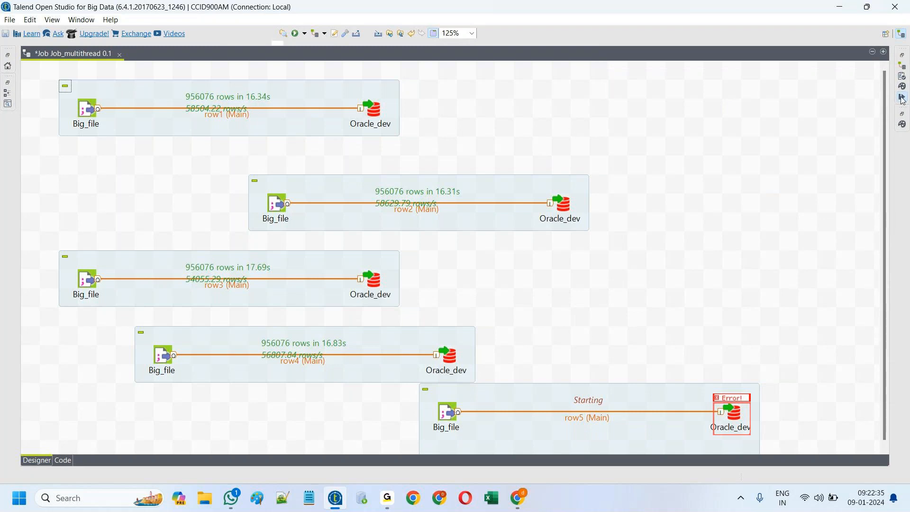
click(902, 97)
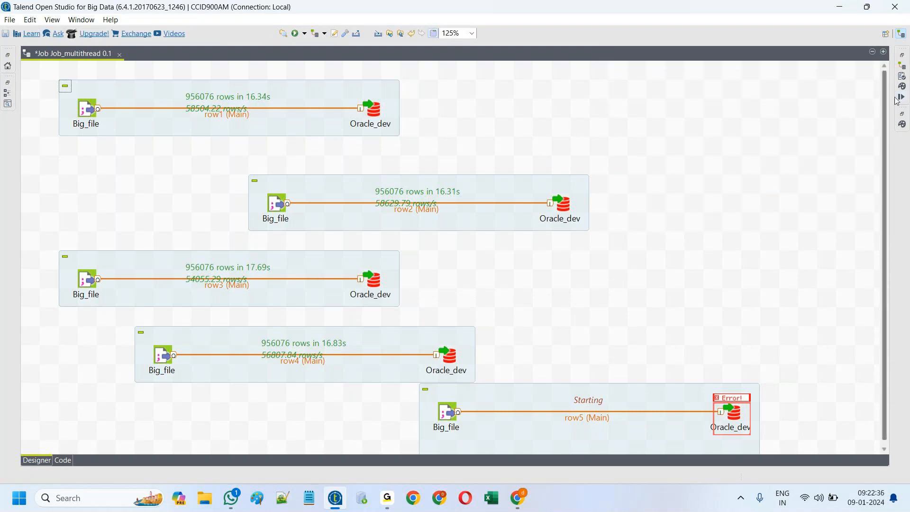
click(902, 98)
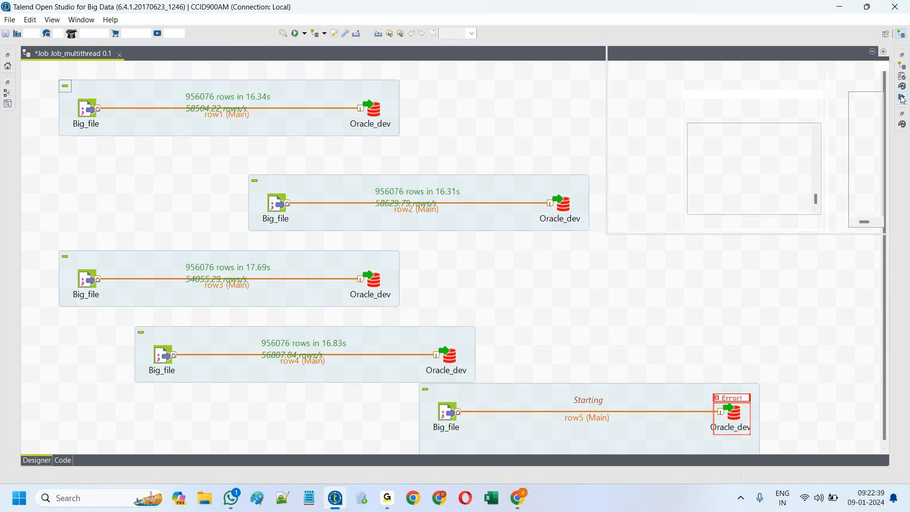
Step: Clear the last run's results and link the row1 Big_file to row2 with OnSubjobOk
click(805, 109)
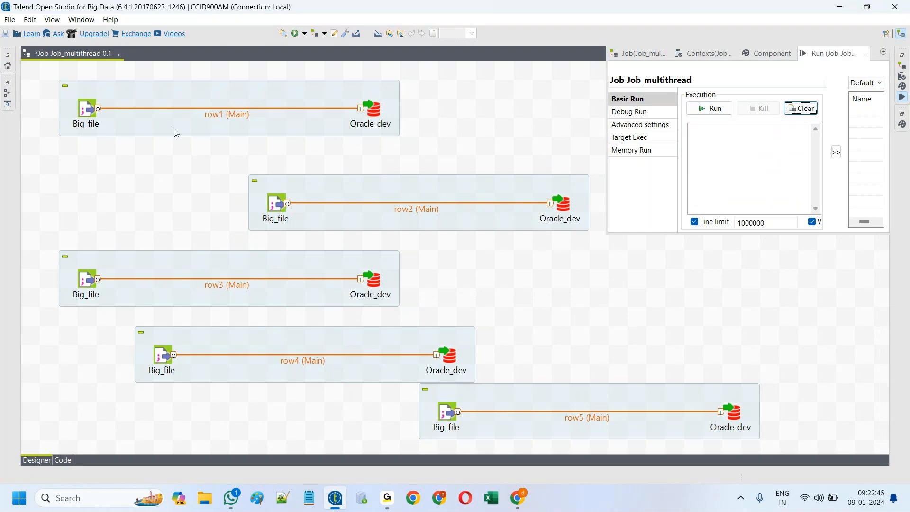
right_click(88, 113)
mouse_move(121, 129)
click(307, 133)
click(275, 203)
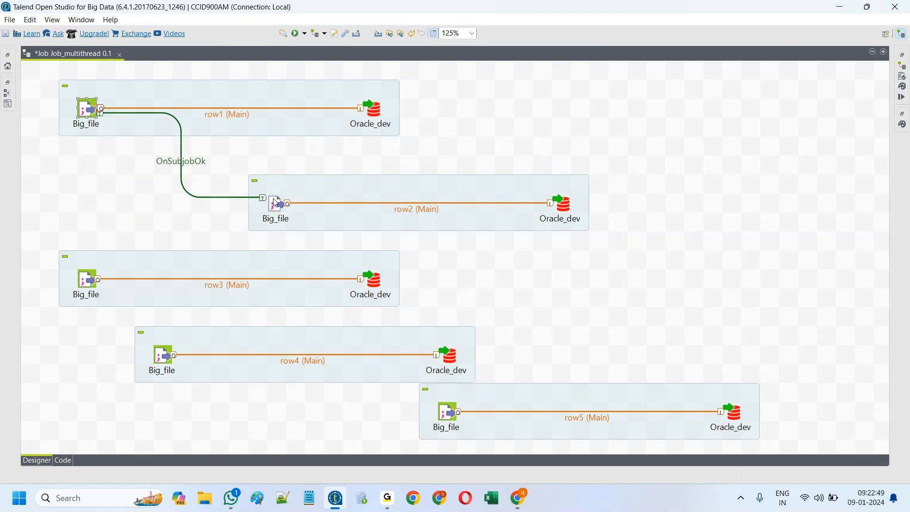
Step: Chain the row2 Big_file on to the row3 Big_file with an OnSubjobOk trigger
right_click(279, 204)
mouse_move(403, 225)
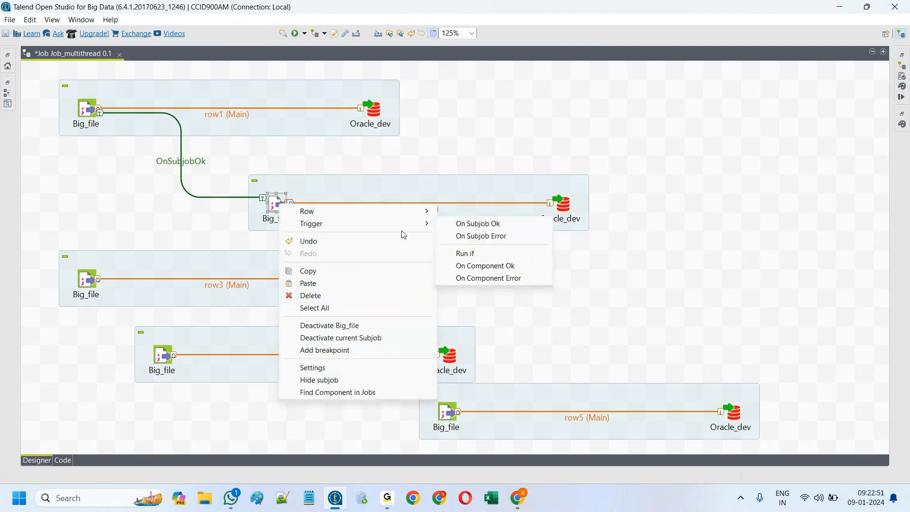
click(478, 224)
click(93, 285)
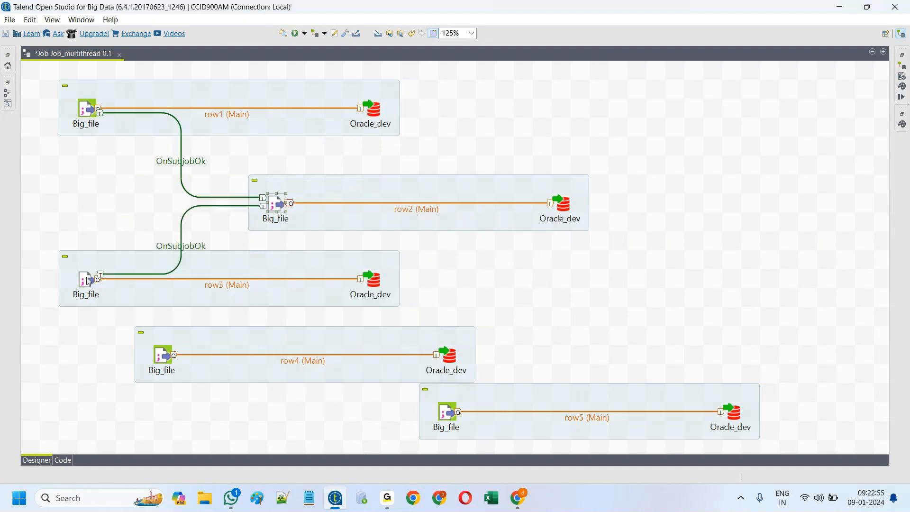
Step: Switch the row3 Oracle_dev to Built-In properties and change its database to xe1
double_click(377, 284)
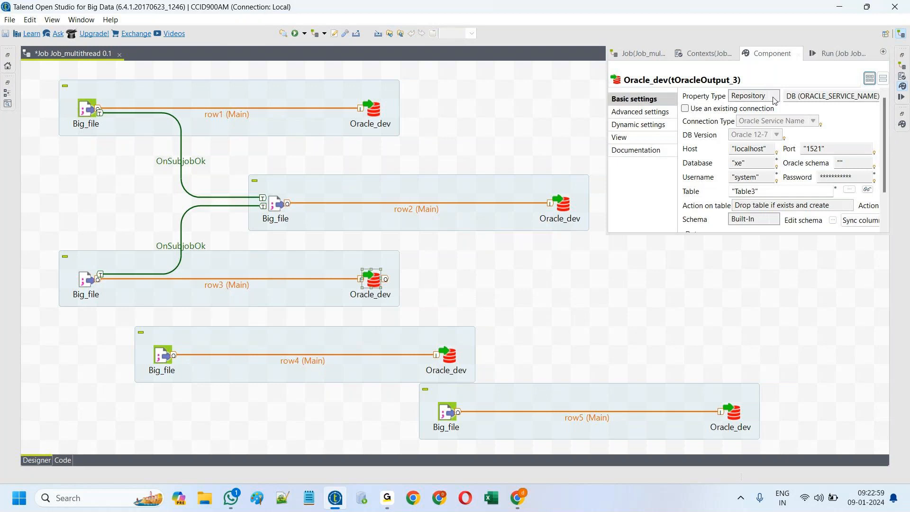
click(759, 97)
click(756, 106)
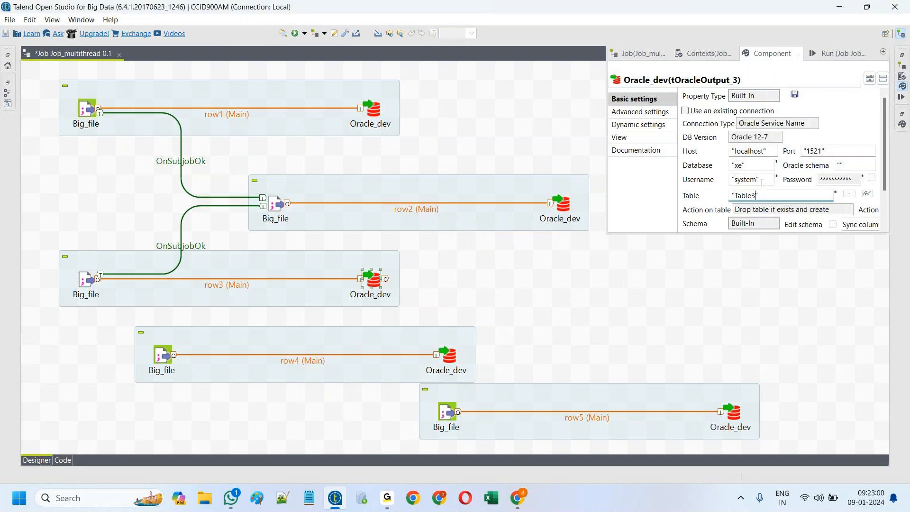
click(754, 165)
text(1)
click(746, 265)
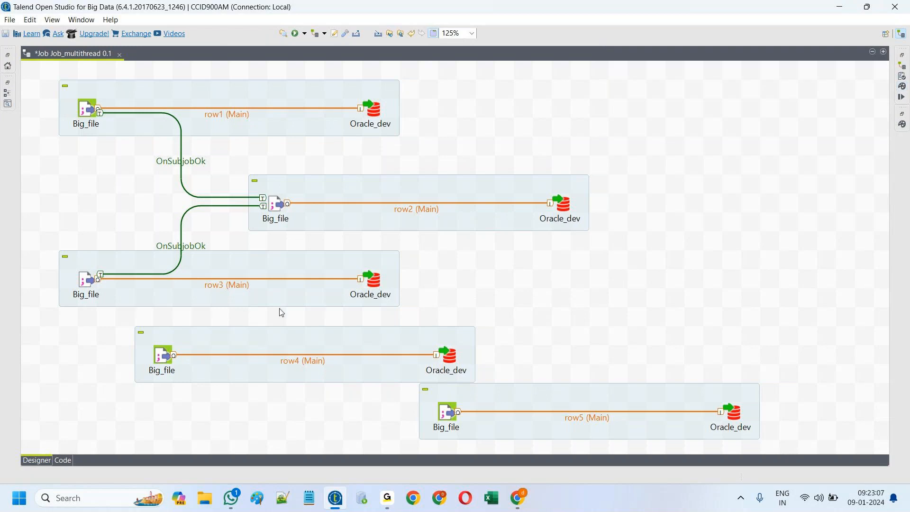
Step: Add an OnSubjobOk trigger from row3's Big_file to row4's Big_file
click(87, 280)
right_click(95, 280)
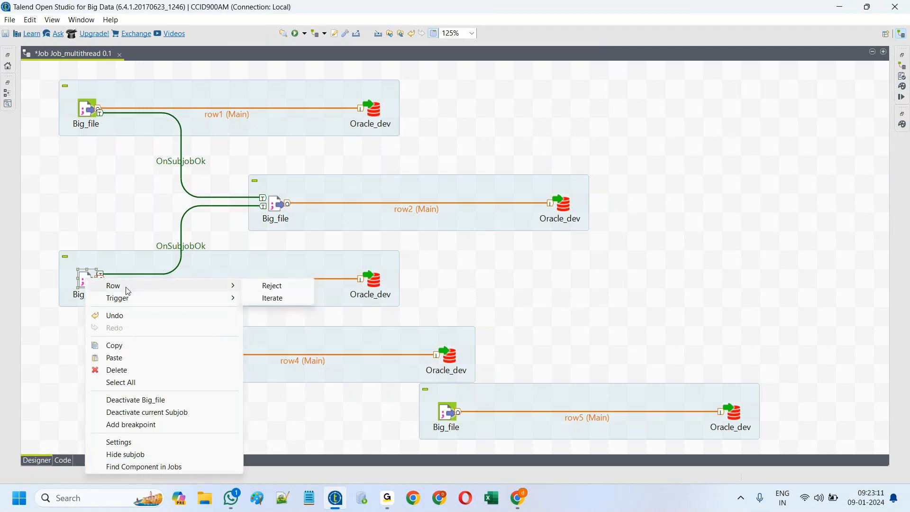
mouse_move(158, 300)
click(274, 299)
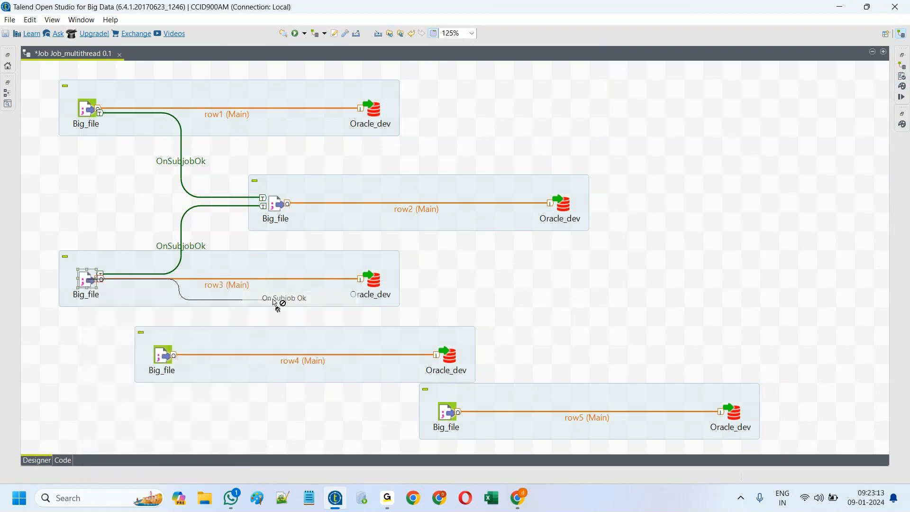
click(165, 357)
Step: Rearrange the fourth and fifth subjobs on the canvas for clearer spacing
drag(244, 349, 225, 367)
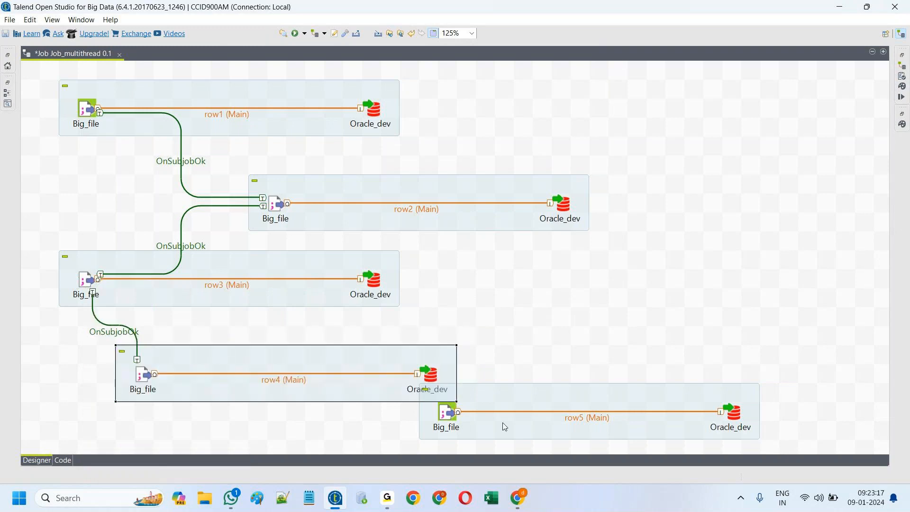
drag(548, 393, 383, 437)
drag(362, 364, 396, 351)
drag(381, 436, 359, 434)
Step: Chain row4's Big_file to row5's Big_file with an OnSubjobOk trigger
right_click(183, 373)
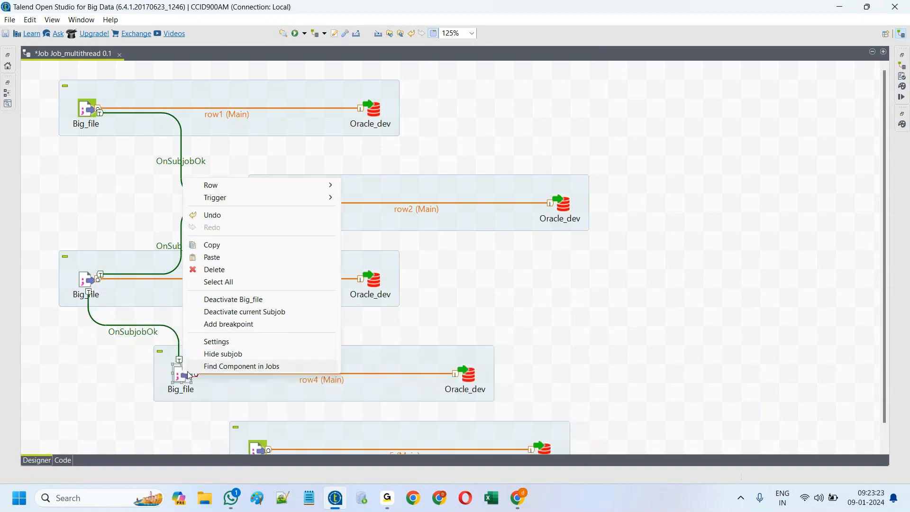
mouse_move(242, 197)
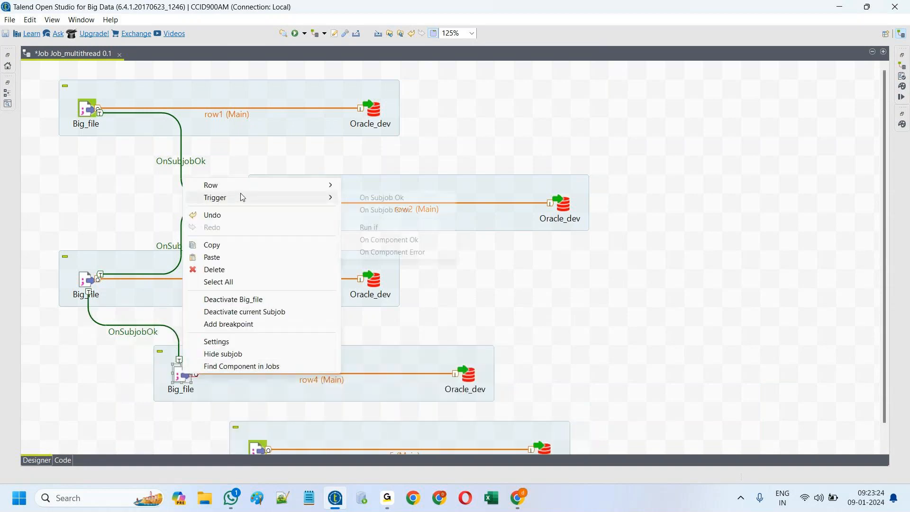
click(374, 197)
click(256, 449)
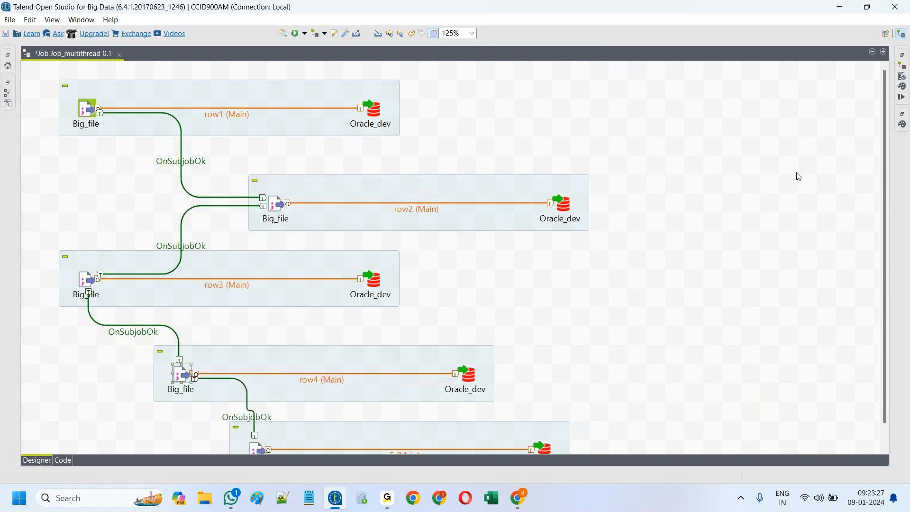
Step: Run Job_multithread: row1 and row2 load 956076 rows each while row3's Oracle_dev errors at Starting
click(296, 36)
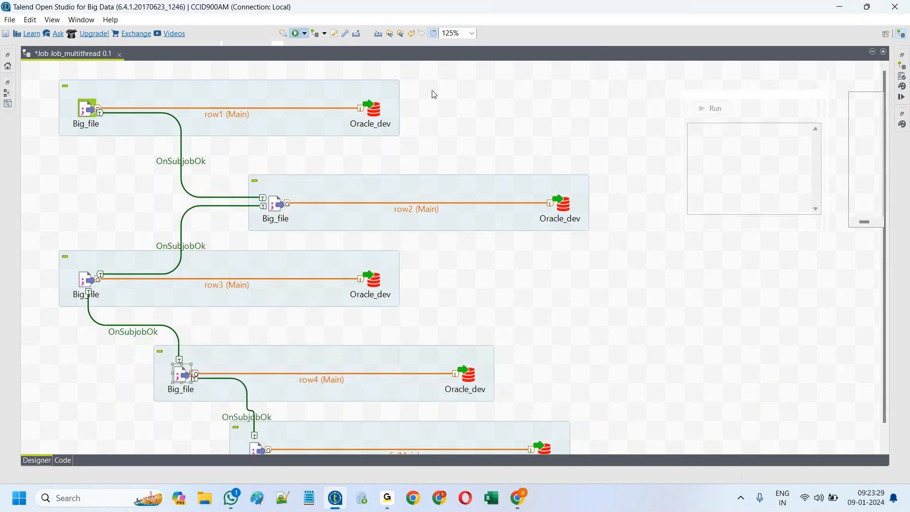
click(507, 106)
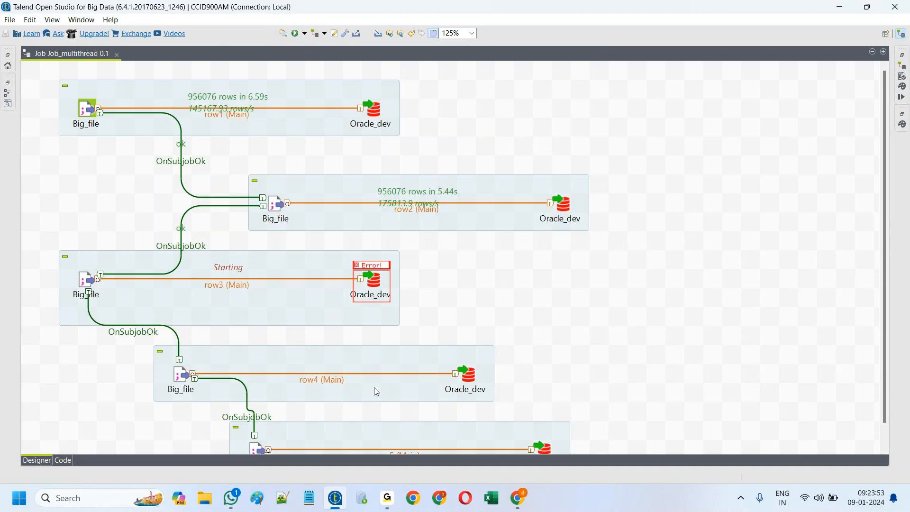
Step: Delete the row3-to-row4 and row4-to-row5 OnSubjobOk links
right_click(149, 333)
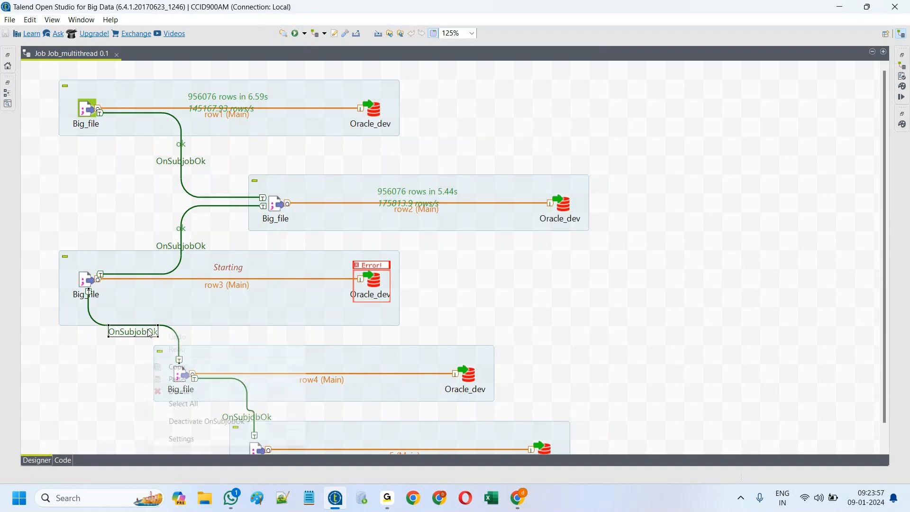
click(199, 396)
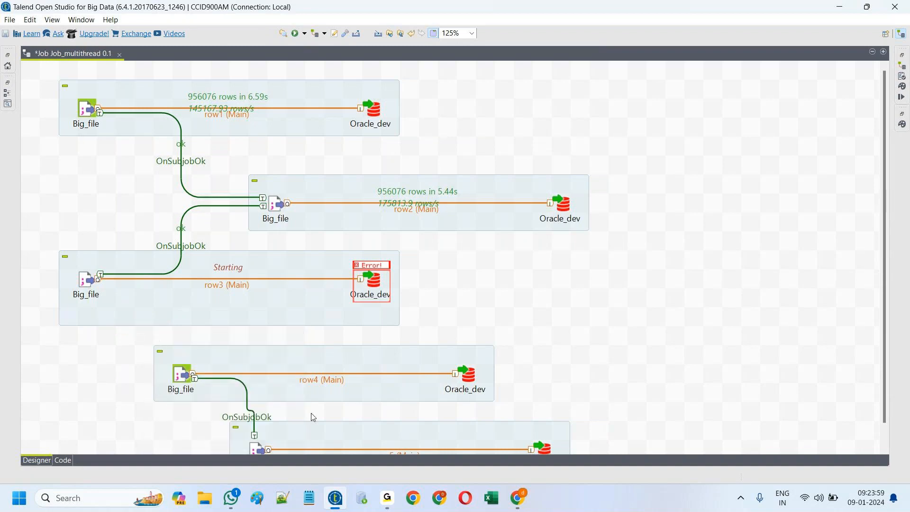
click(258, 417)
right_click(258, 418)
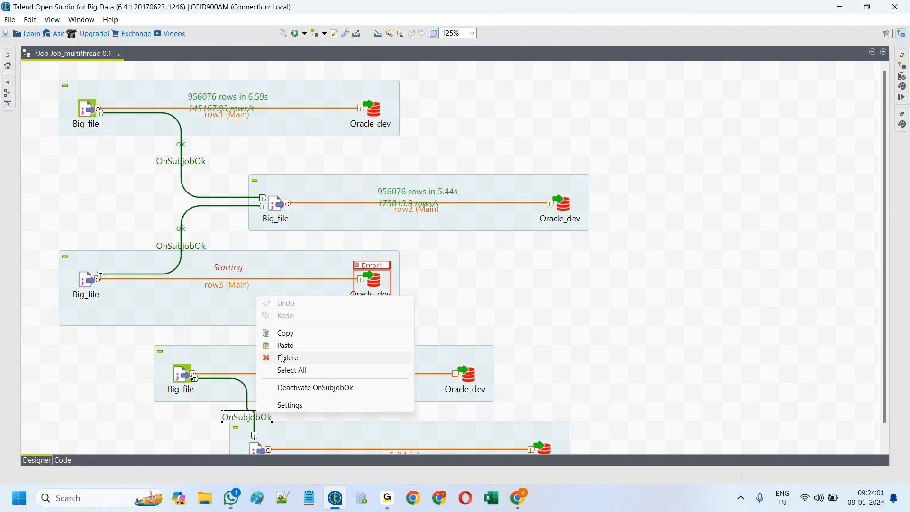
click(286, 356)
Step: Add OnSubjobError triggers from row3's Big_file to row4 and row5 Big_file, orders 1 and 2
right_click(87, 284)
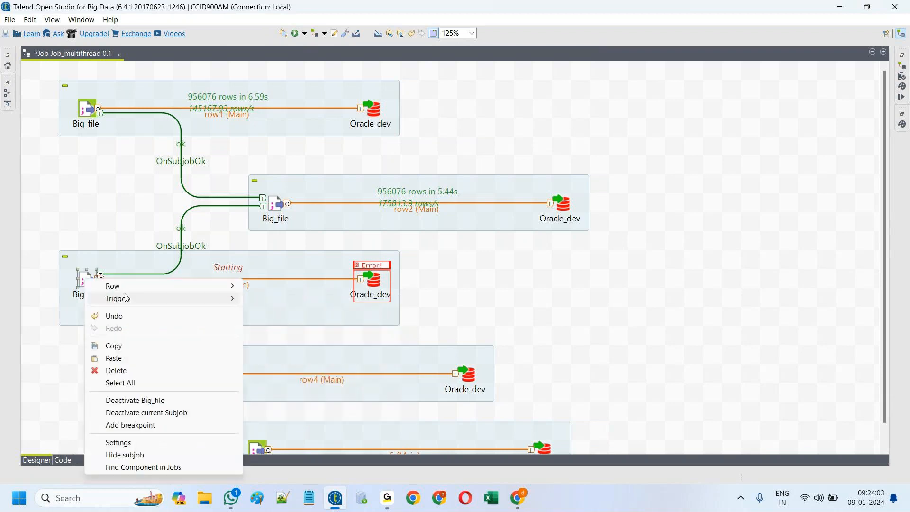
mouse_move(143, 298)
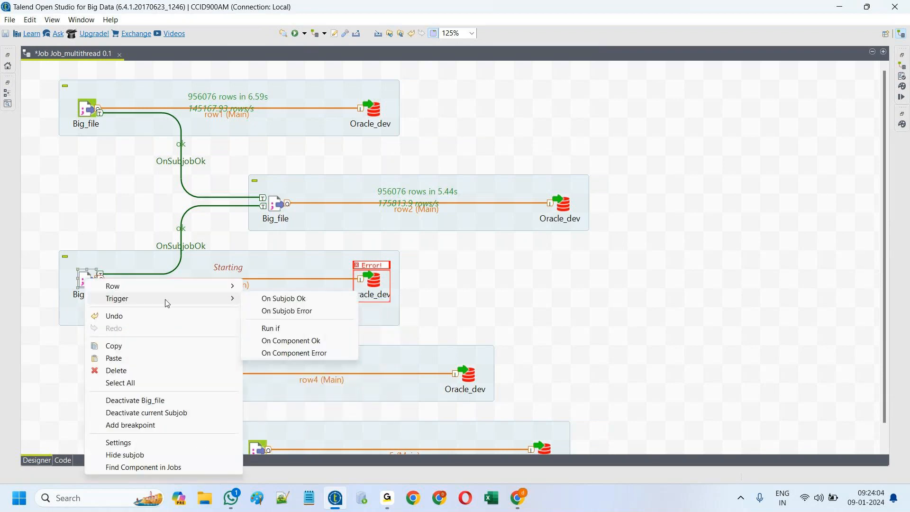
click(297, 316)
click(181, 375)
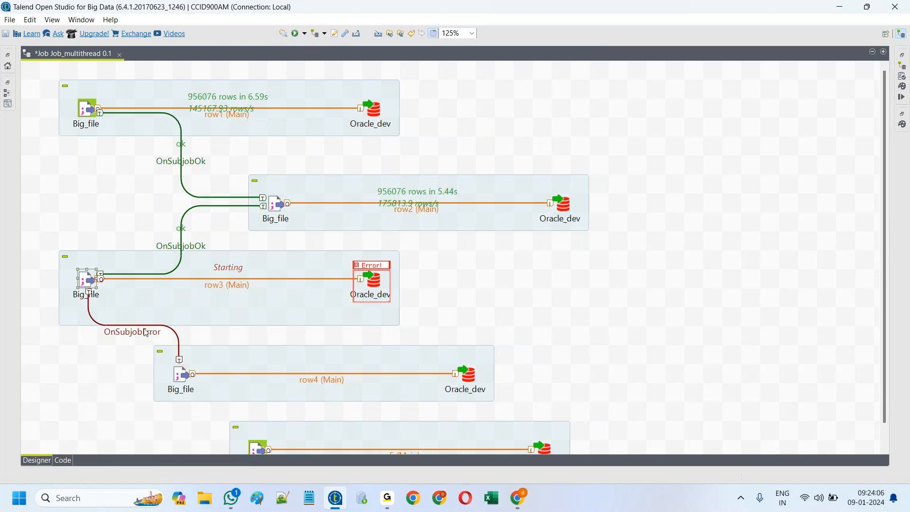
right_click(87, 283)
mouse_move(143, 301)
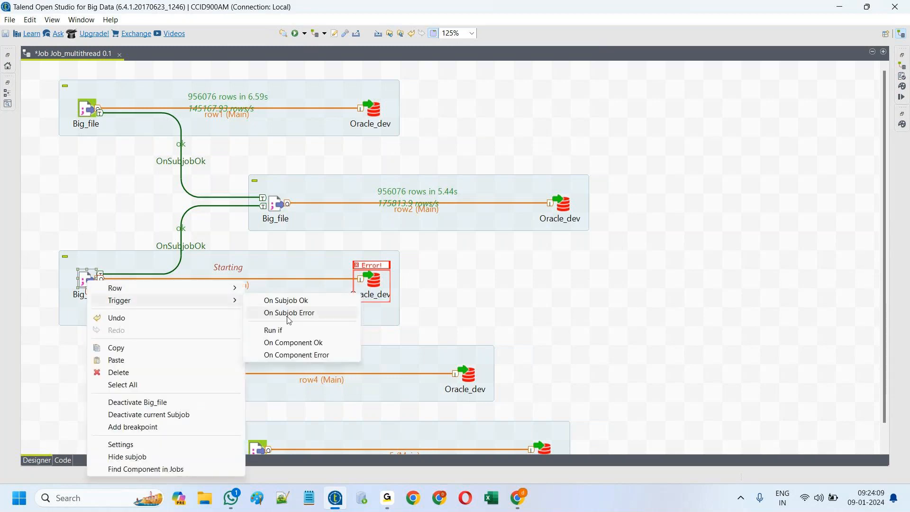
click(291, 314)
click(259, 445)
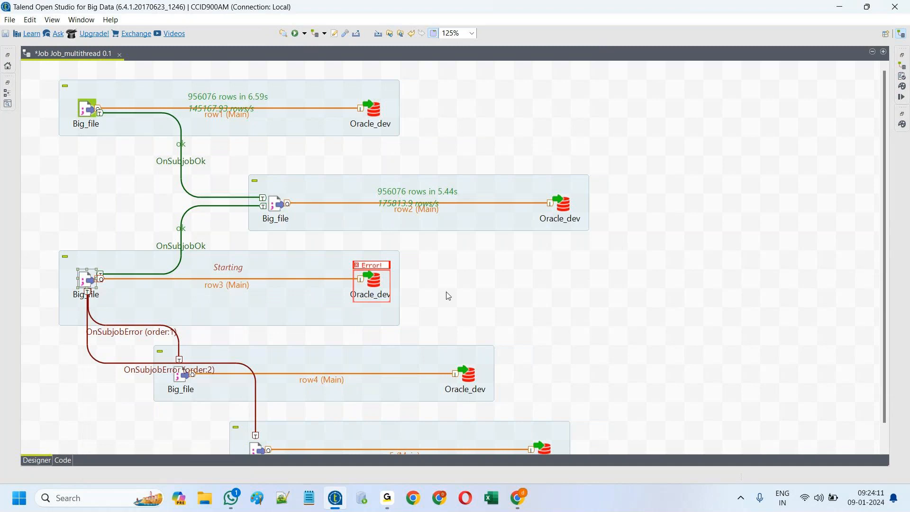
Step: Rerun Job_multithread; row4 and row5 load 956076 rows in 5.42s and 5.37s after row3 errors
click(296, 34)
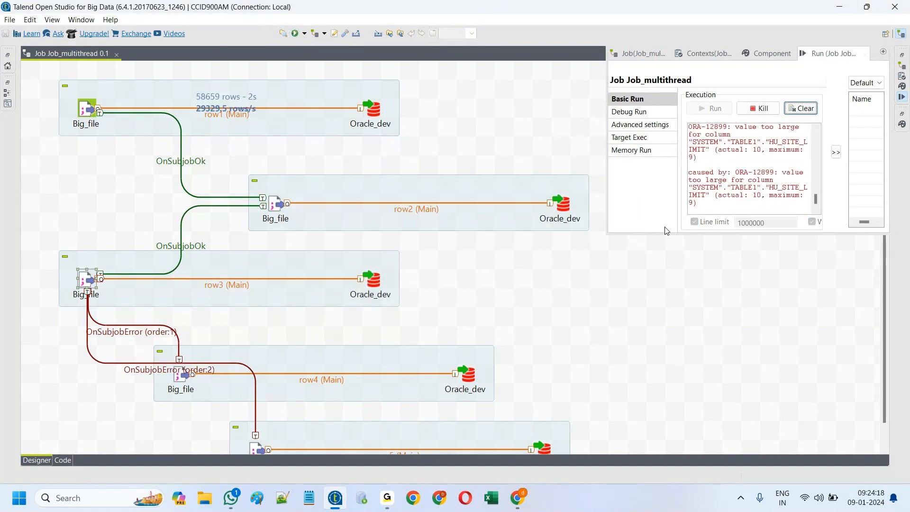
click(626, 342)
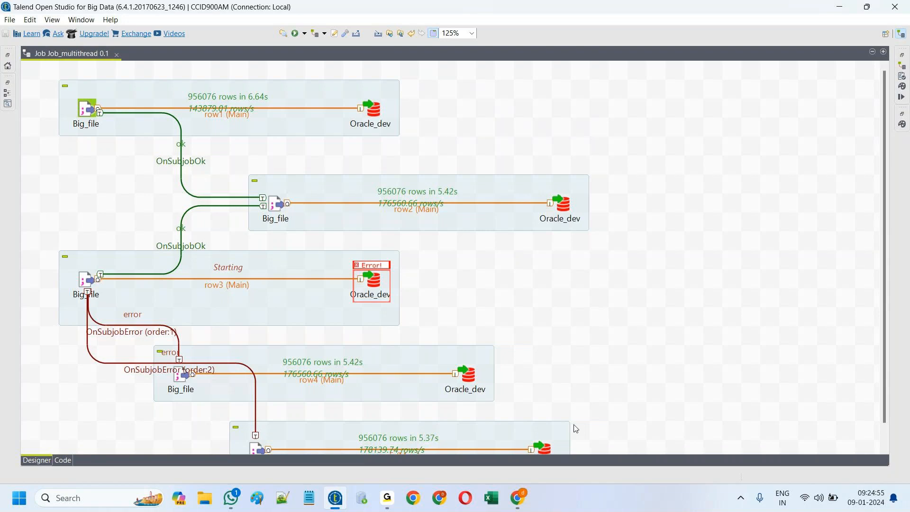
Step: In Notepad++, view Important_SQL_Questions, Job_Build_job_one_run.bat and Demofile.txt in turn
click(206, 500)
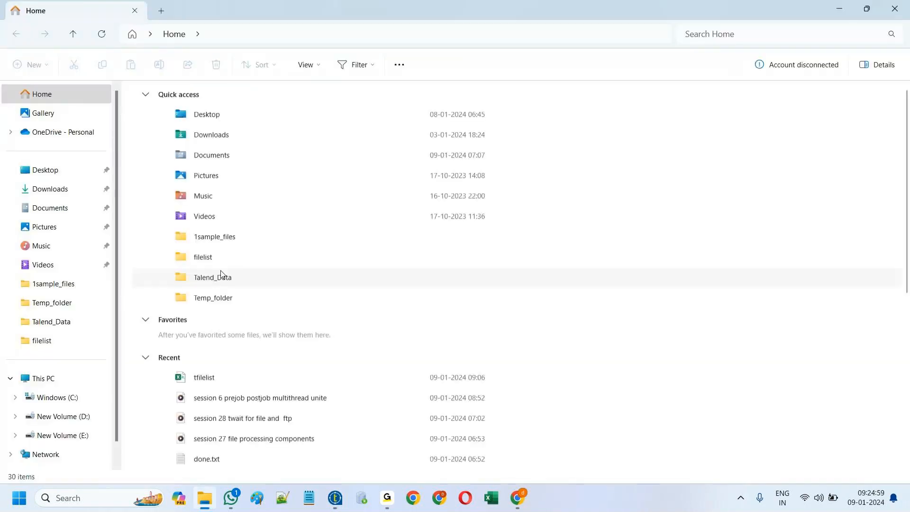
click(283, 498)
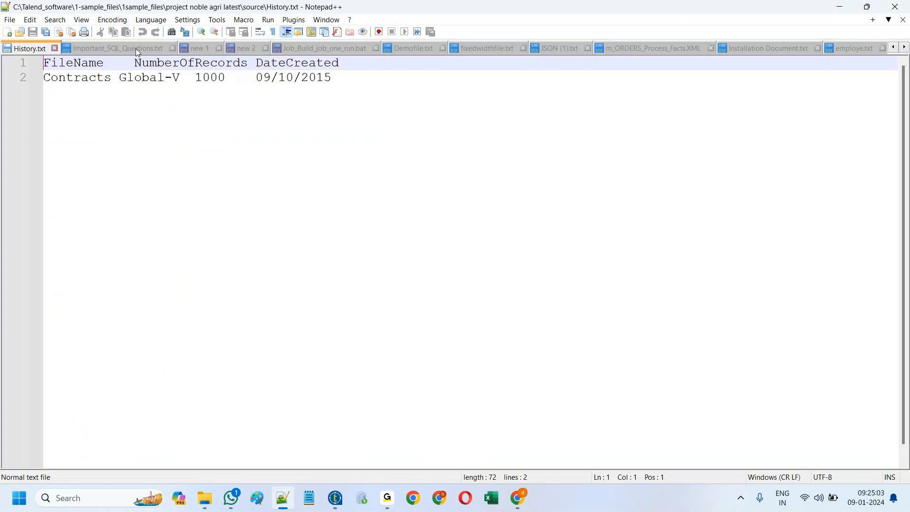
click(135, 48)
click(306, 49)
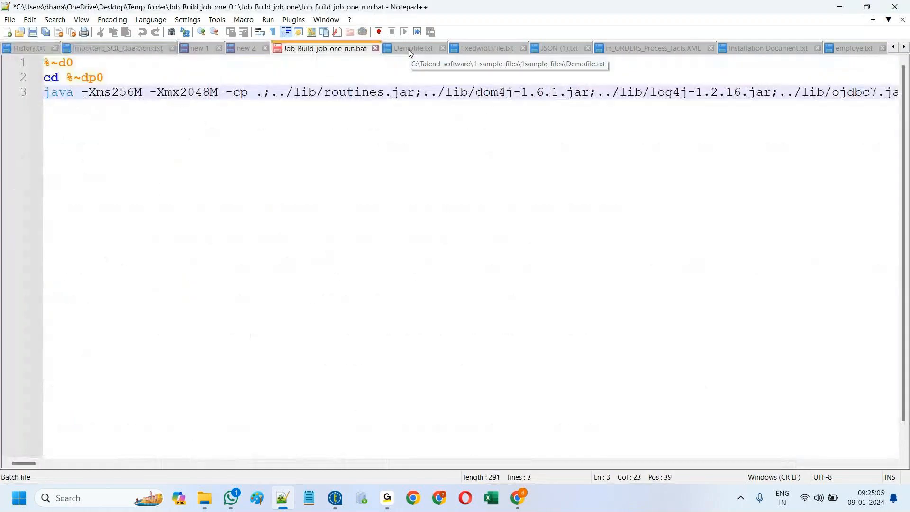
click(410, 49)
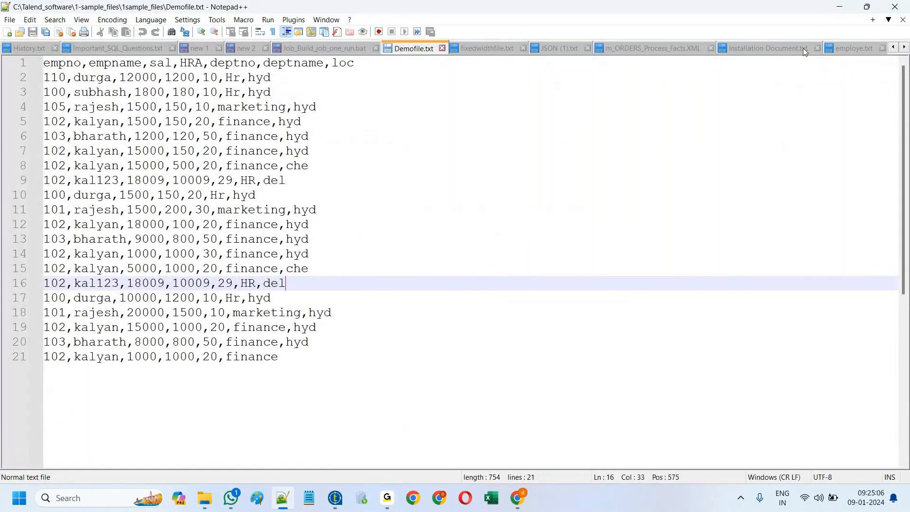
Step: Show Installation Document.txt, scroll the tab bar right, then bring up File Explorer
click(804, 48)
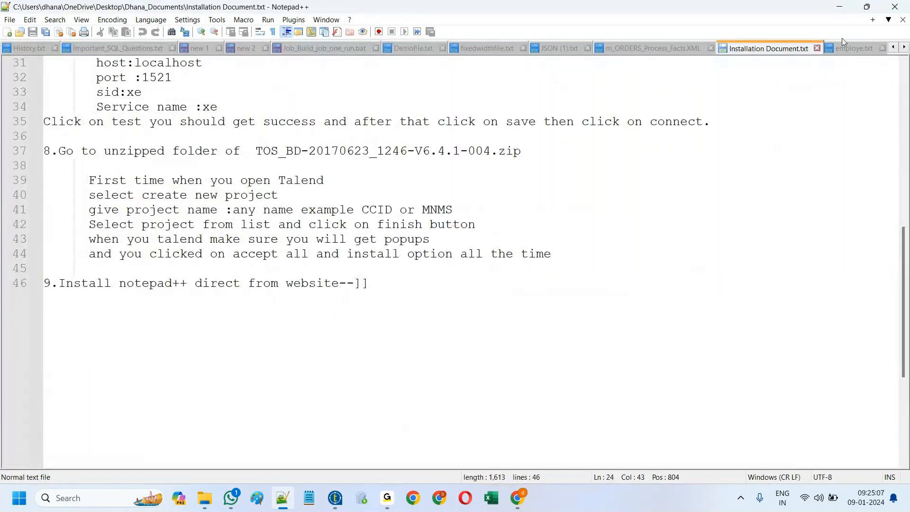
click(905, 47)
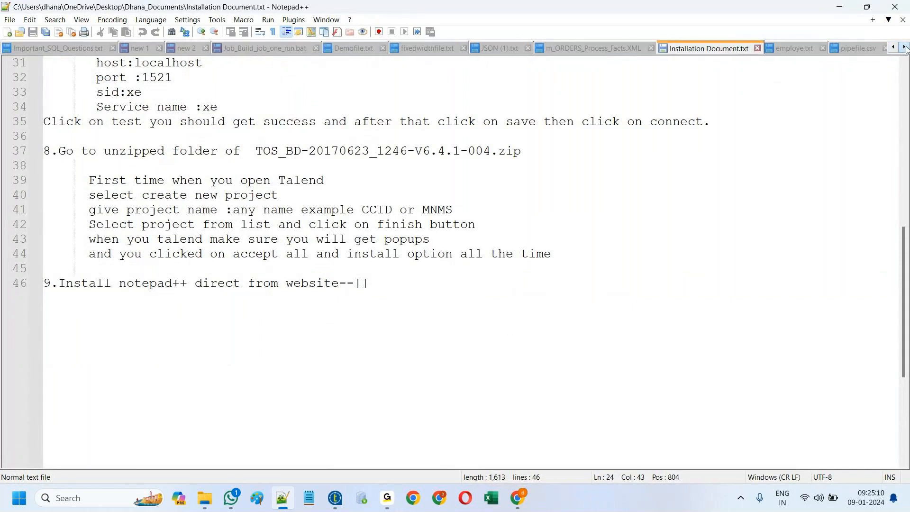
click(905, 48)
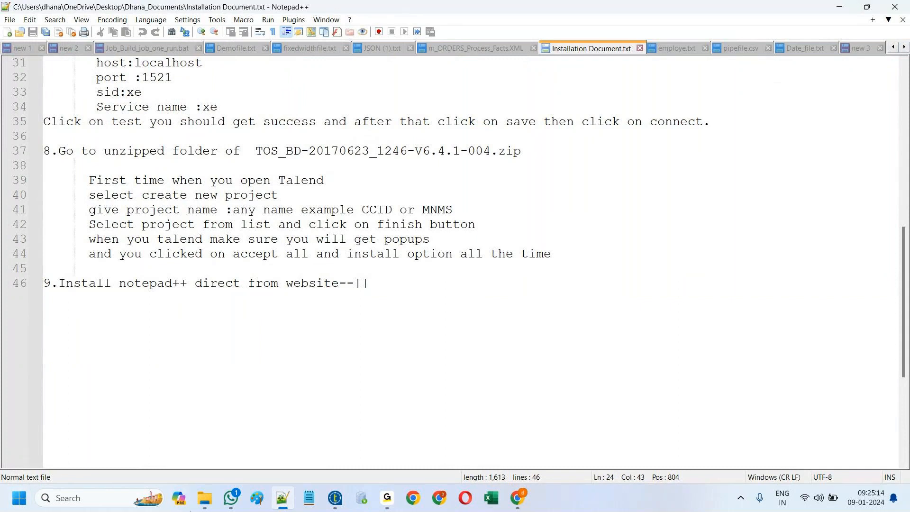
click(205, 497)
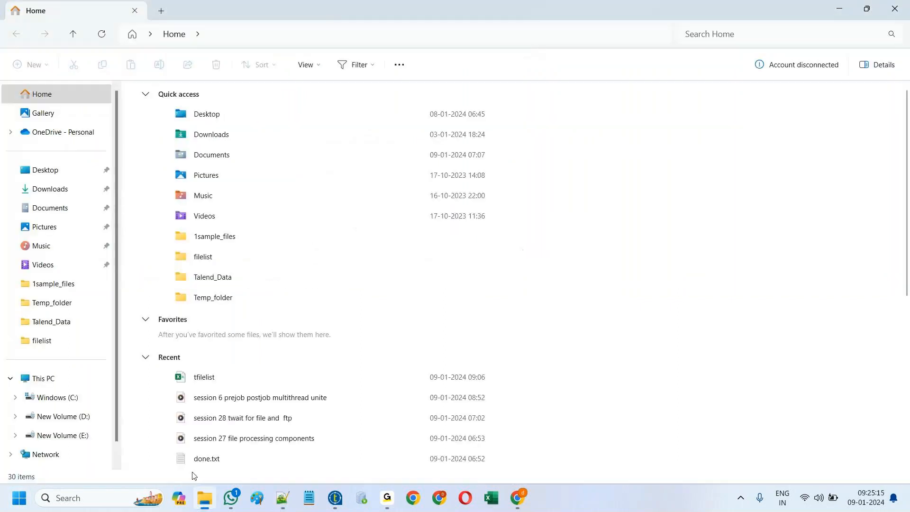
Step: Go to Desktop > documents and open Talend Real time Scenarios.txt with Edit with Notepad++
click(46, 307)
click(51, 175)
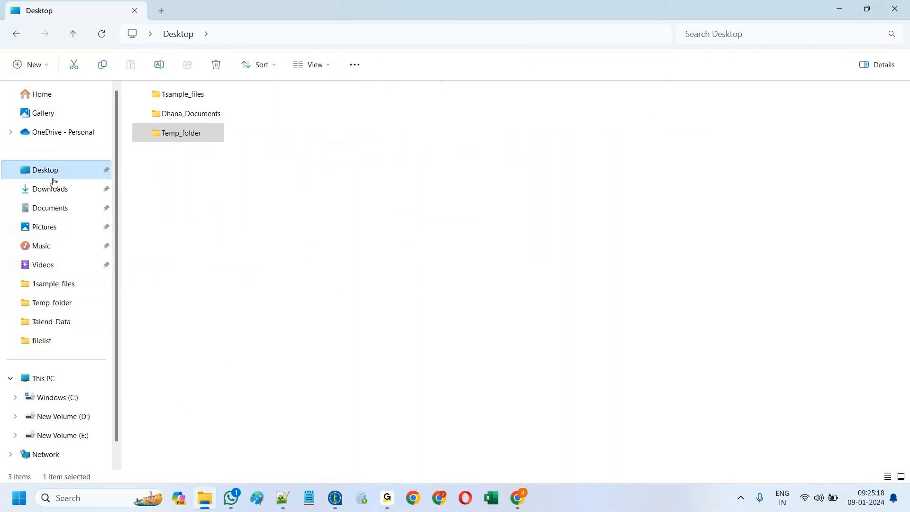
double_click(186, 114)
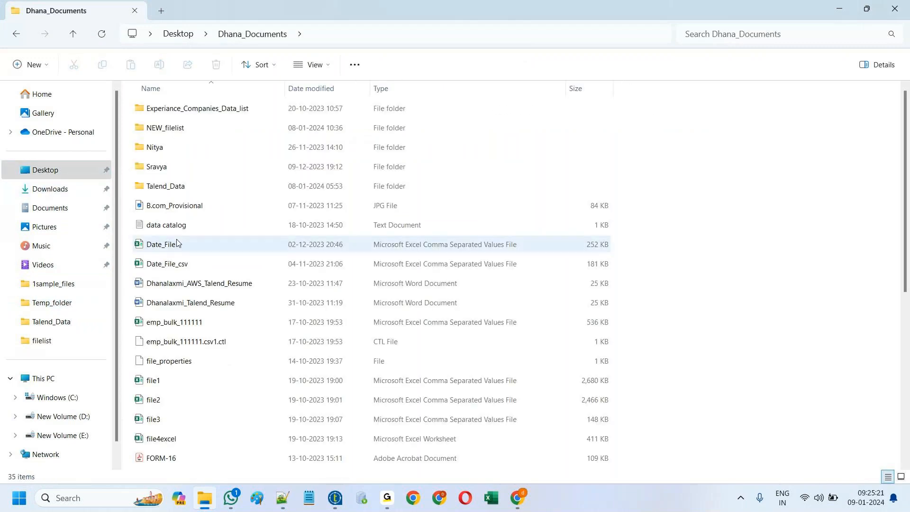
scroll(176, 244, down, 4)
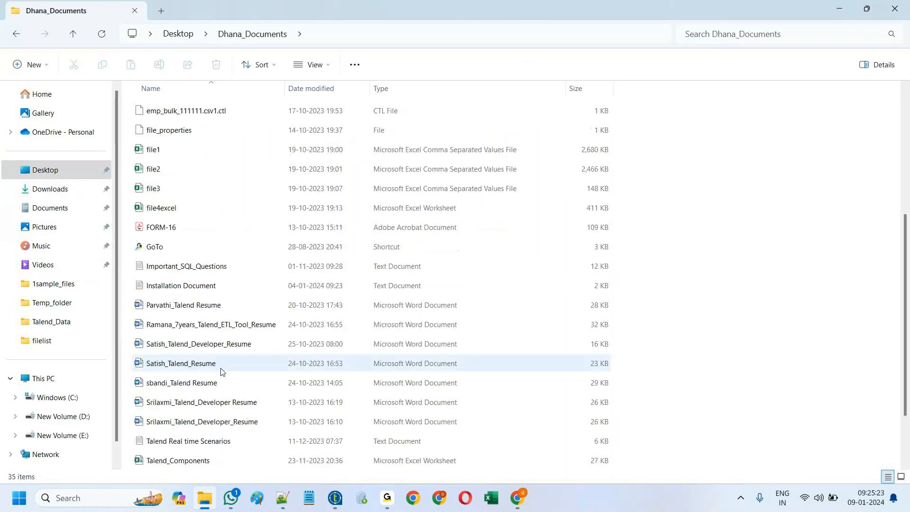
scroll(220, 371, down, 1)
click(193, 386)
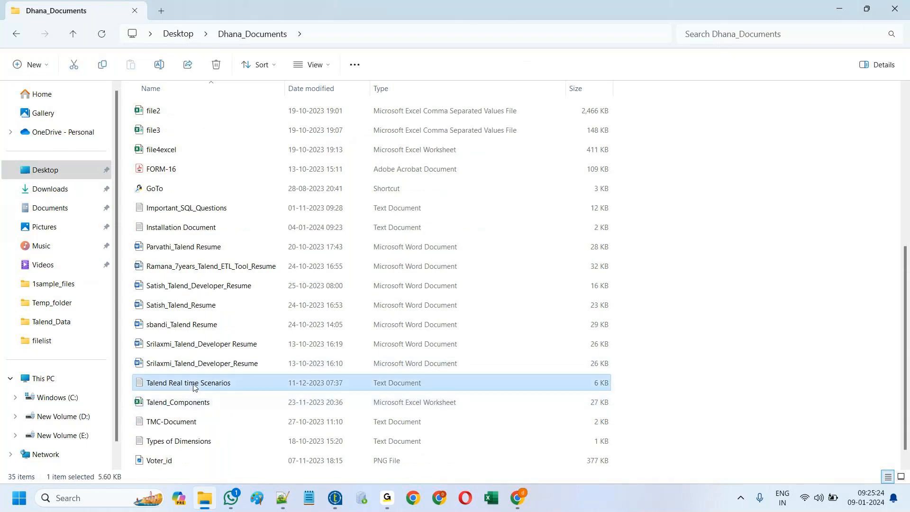
right_click(193, 386)
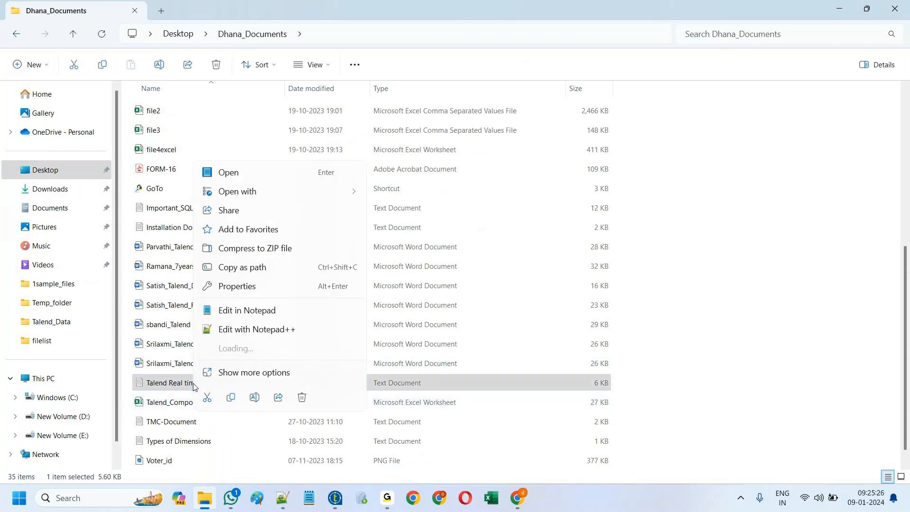
click(242, 330)
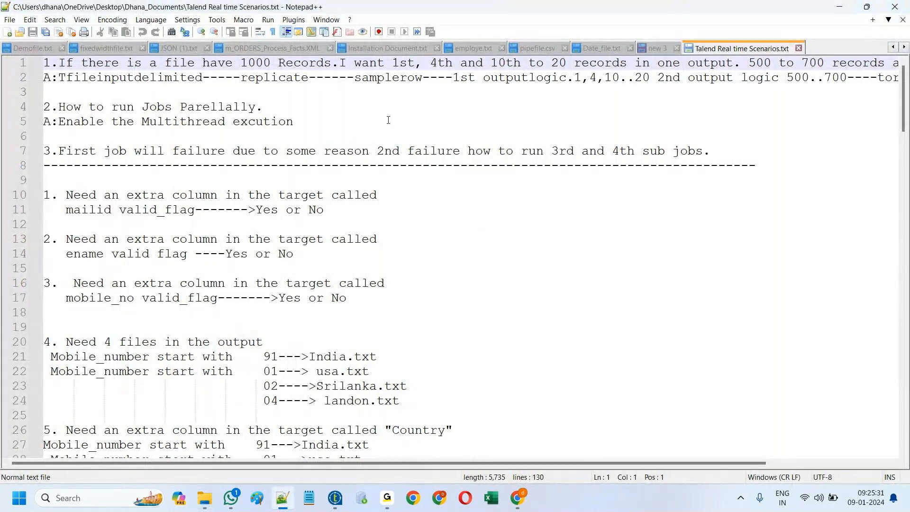
scroll(427, 313, down, 2)
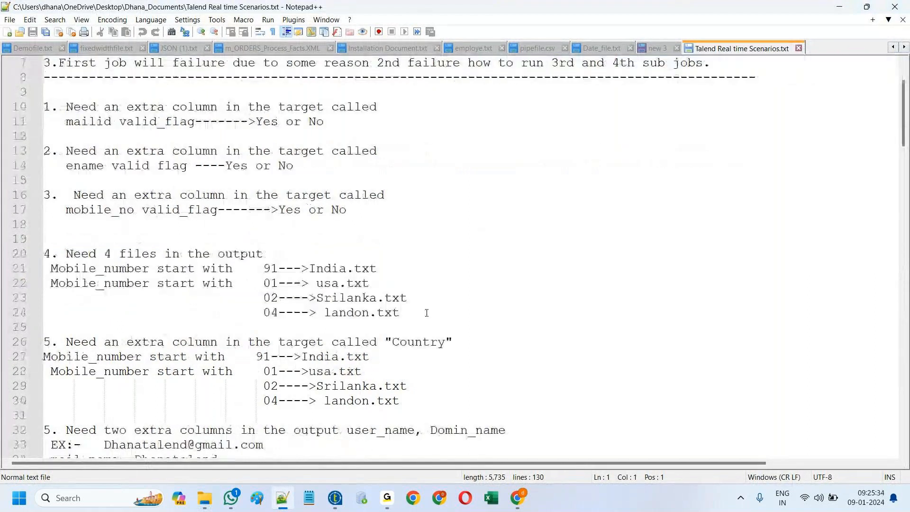
scroll(426, 312, down, 18)
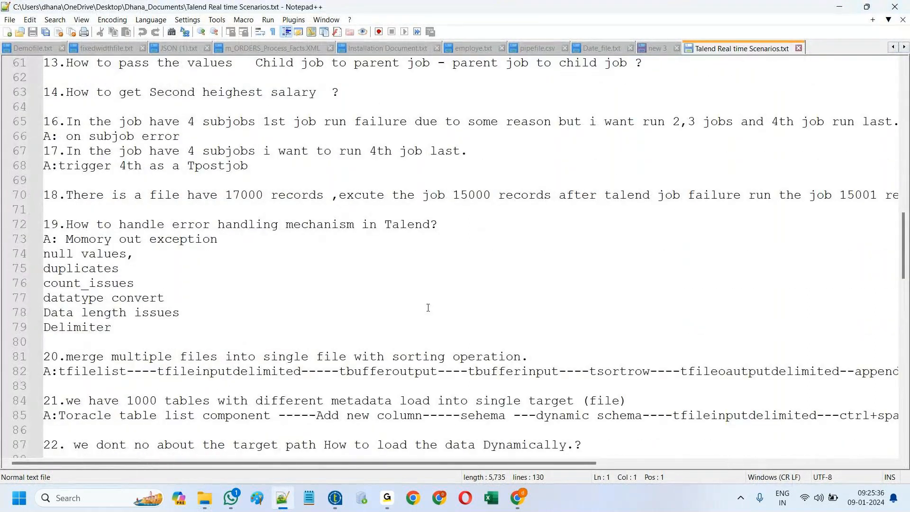
scroll(428, 309, down, 5)
scroll(429, 308, down, 12)
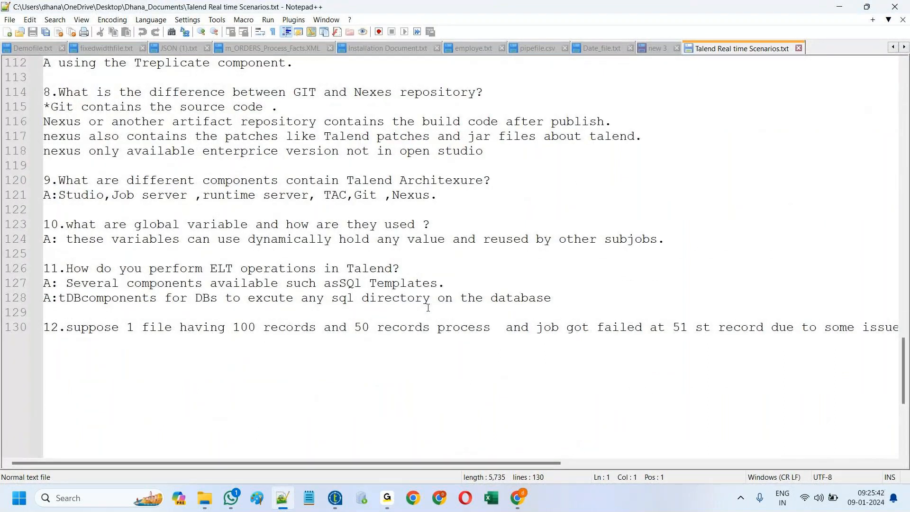
scroll(429, 308, up, 2)
scroll(428, 308, up, 1)
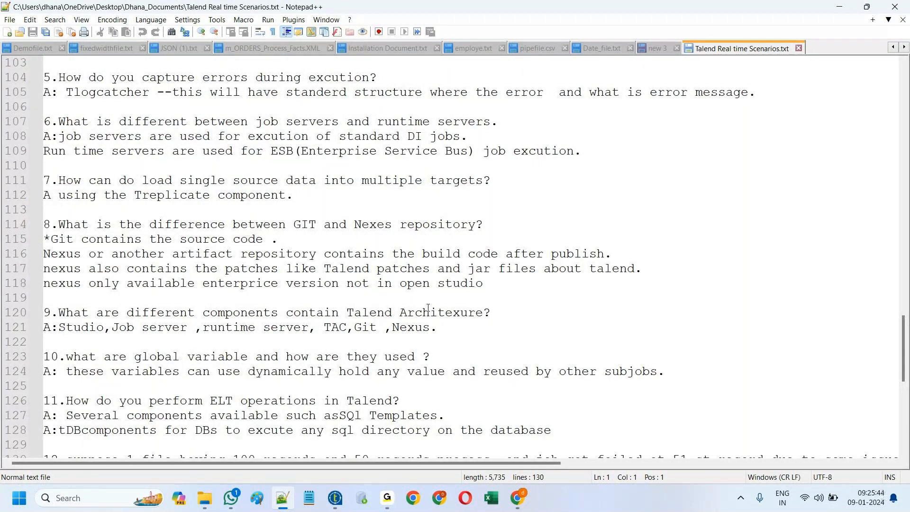
scroll(428, 308, up, 2)
scroll(428, 309, up, 4)
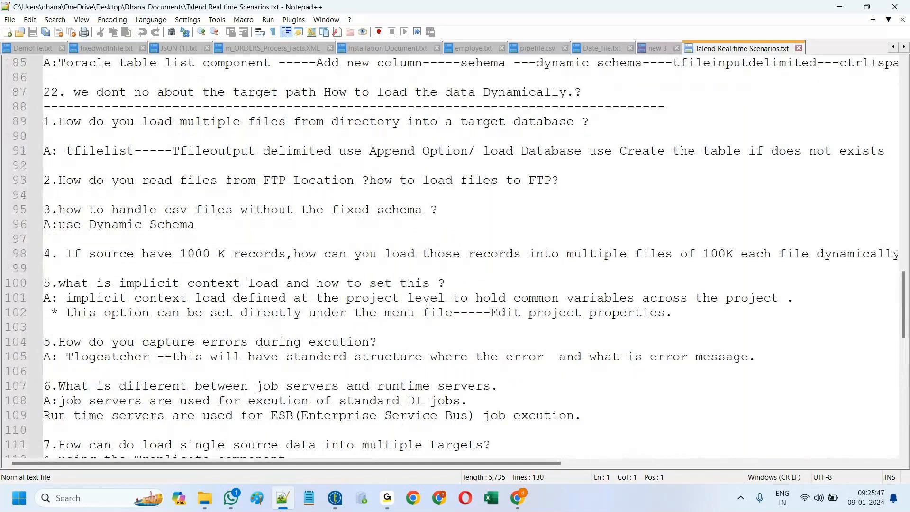
scroll(428, 308, up, 3)
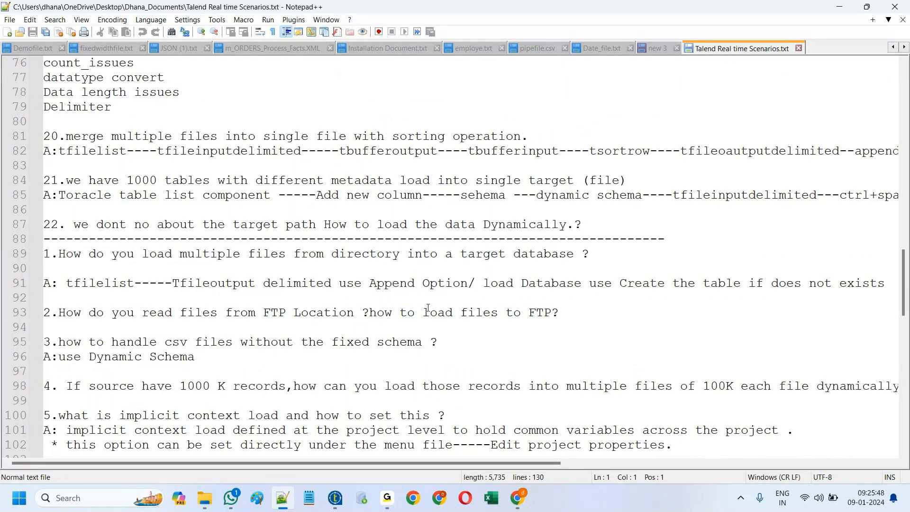
scroll(428, 308, up, 4)
scroll(429, 308, down, 12)
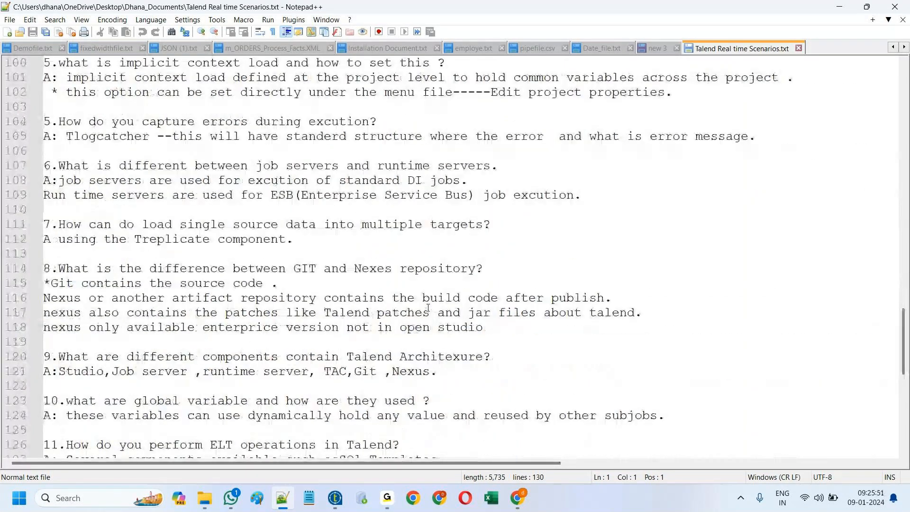
scroll(428, 308, down, 3)
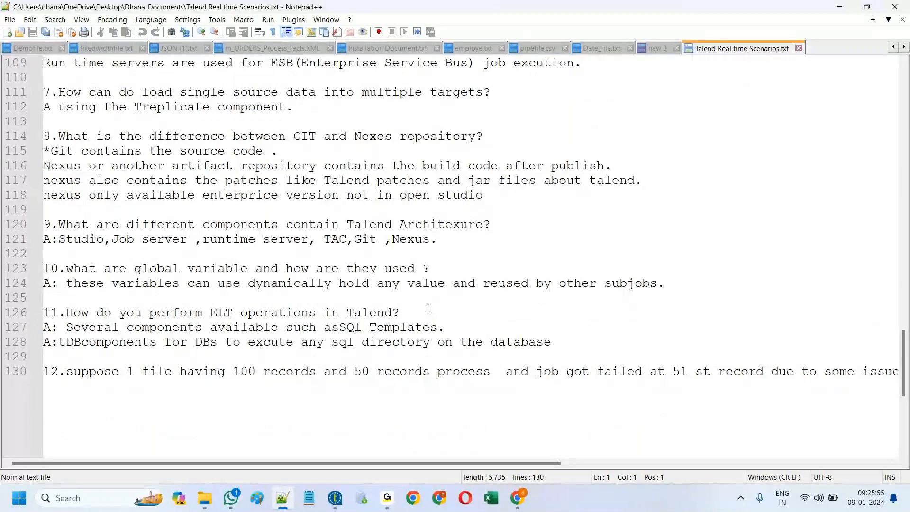
scroll(428, 308, up, 1)
scroll(428, 308, up, 4)
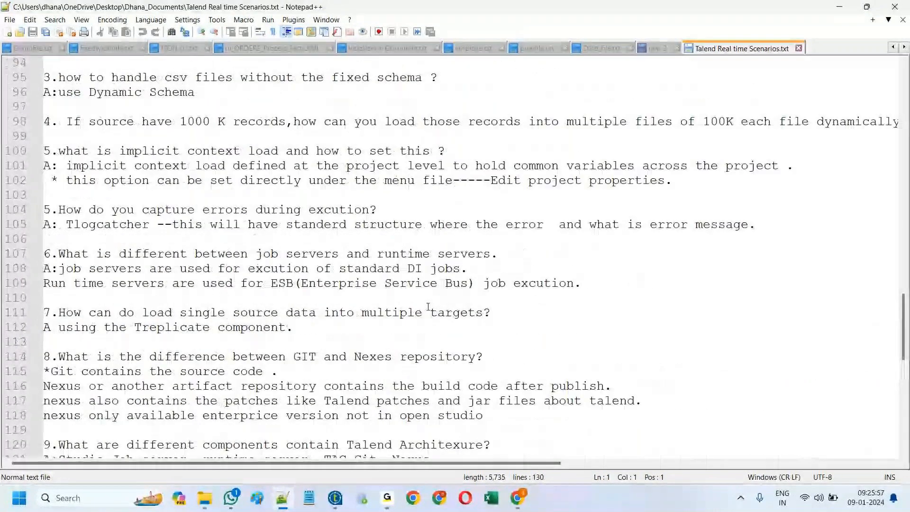
scroll(428, 308, up, 20)
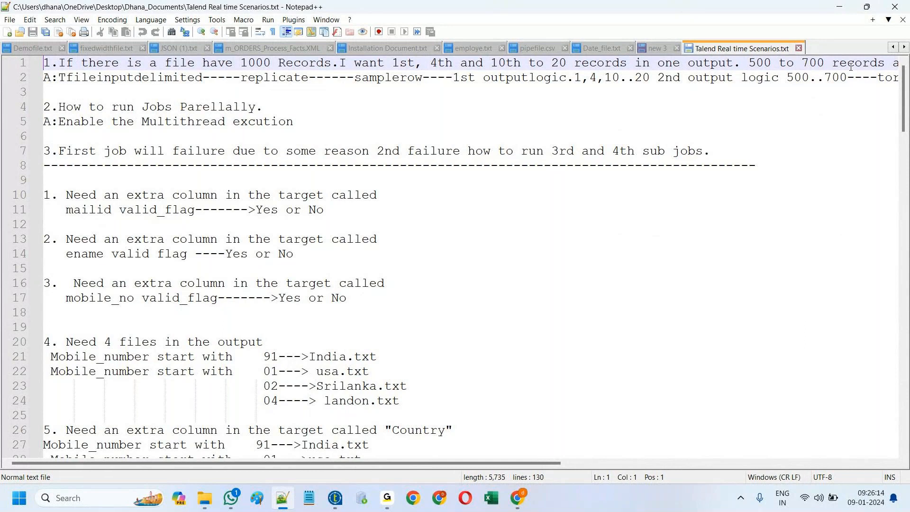
drag(534, 461, 516, 477)
drag(512, 462, 470, 467)
drag(44, 107, 293, 129)
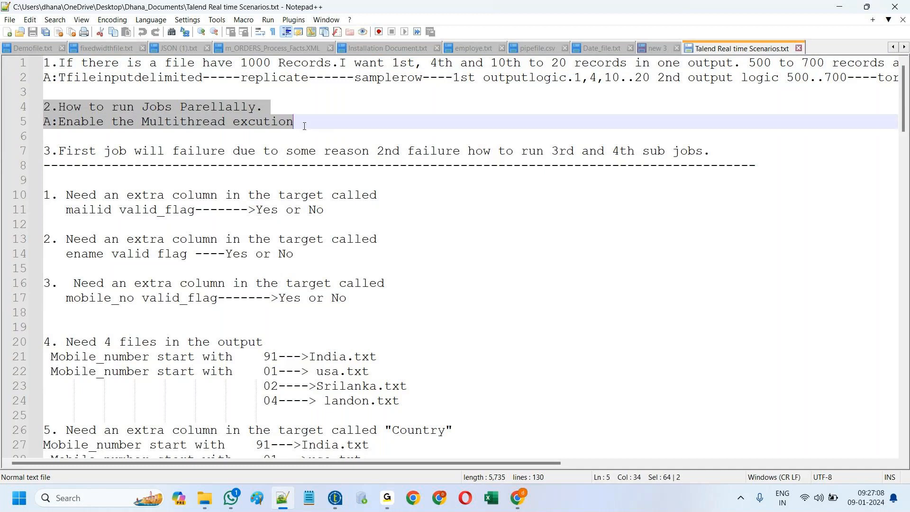
click(306, 121)
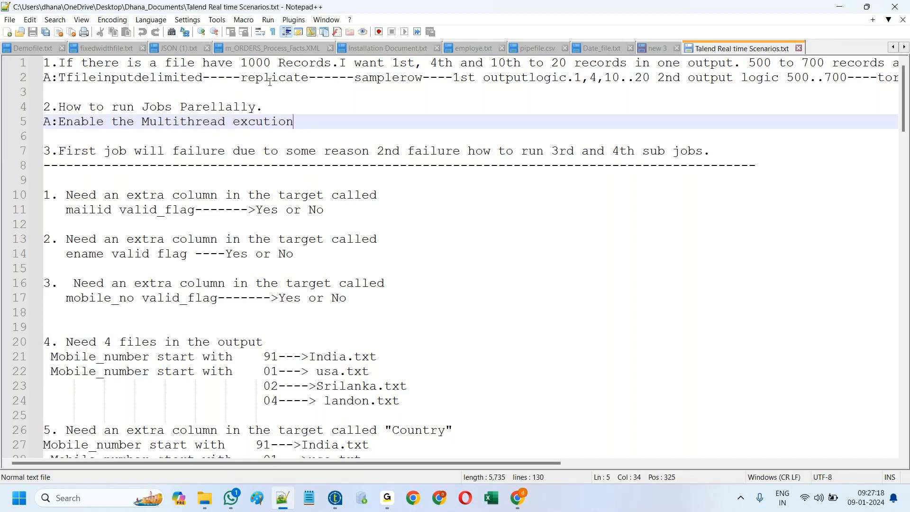
scroll(292, 195, down, 1)
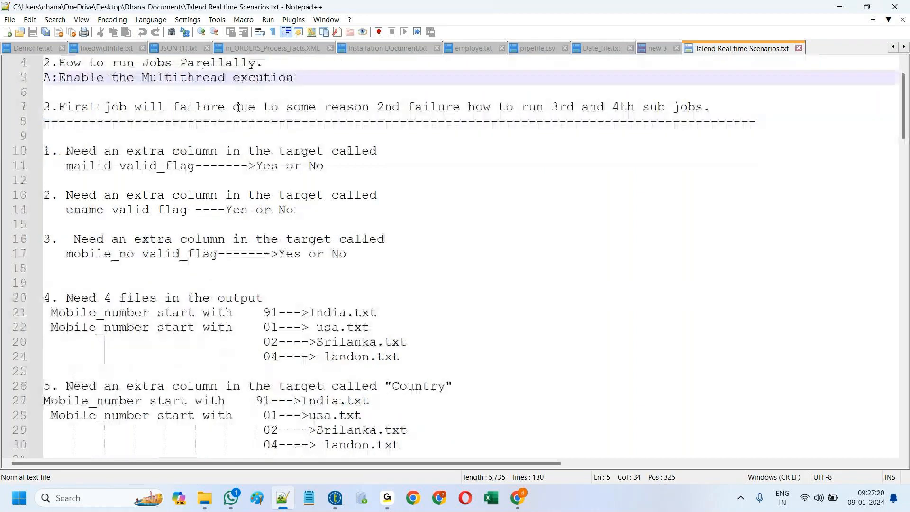
scroll(235, 109, down, 4)
scroll(233, 112, down, 7)
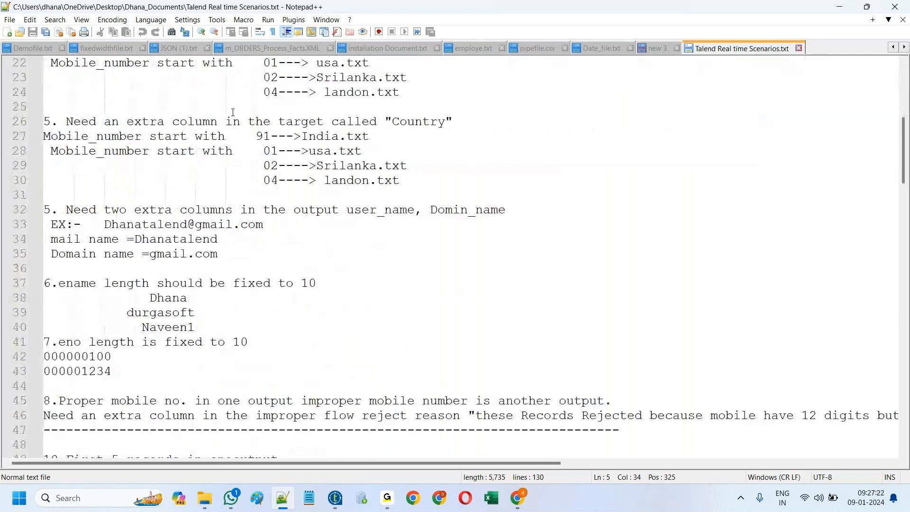
scroll(233, 112, down, 4)
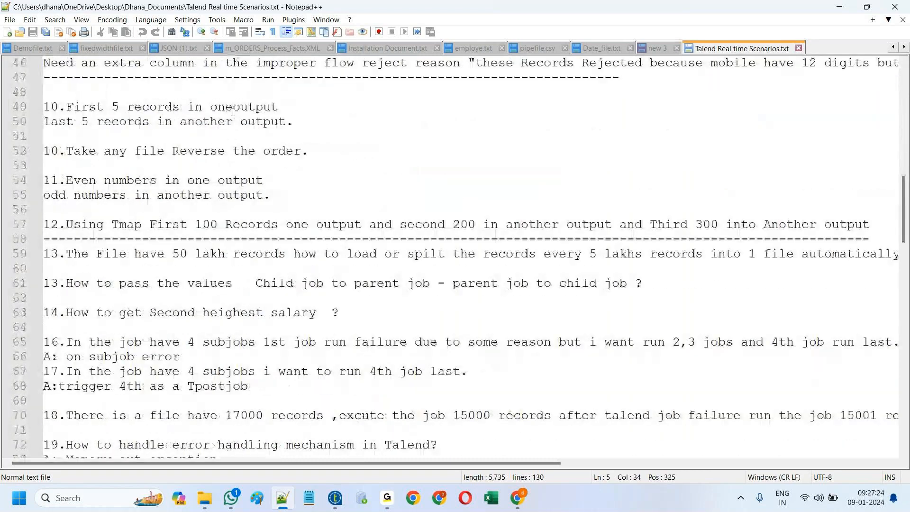
scroll(233, 112, down, 1)
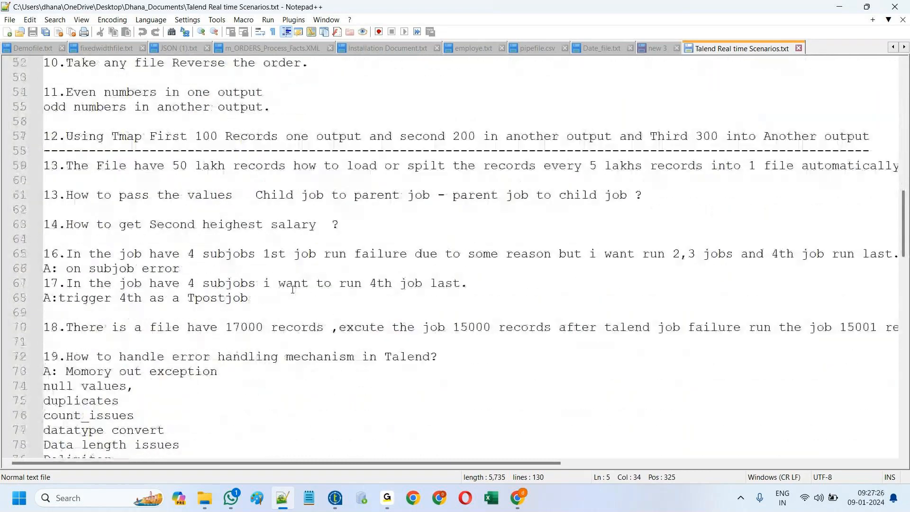
click(270, 297)
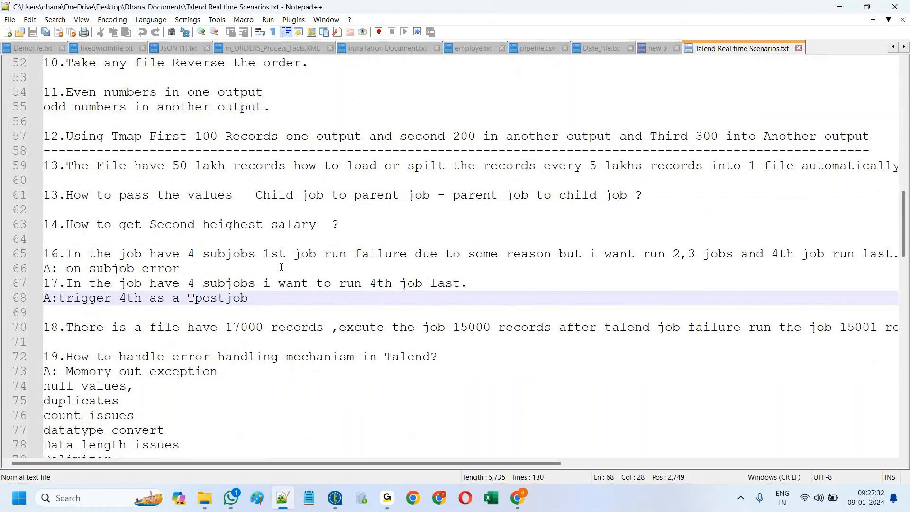
scroll(281, 267, up, 2)
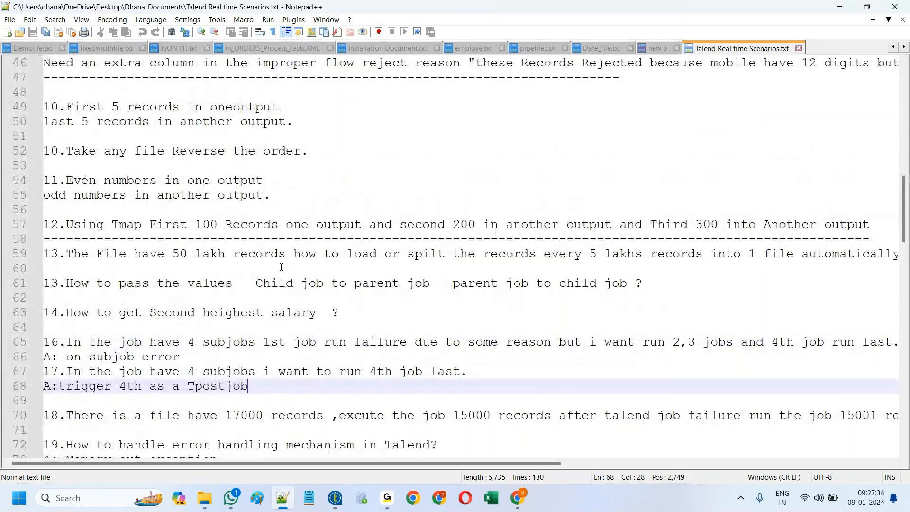
scroll(282, 266, down, 2)
scroll(281, 267, up, 1)
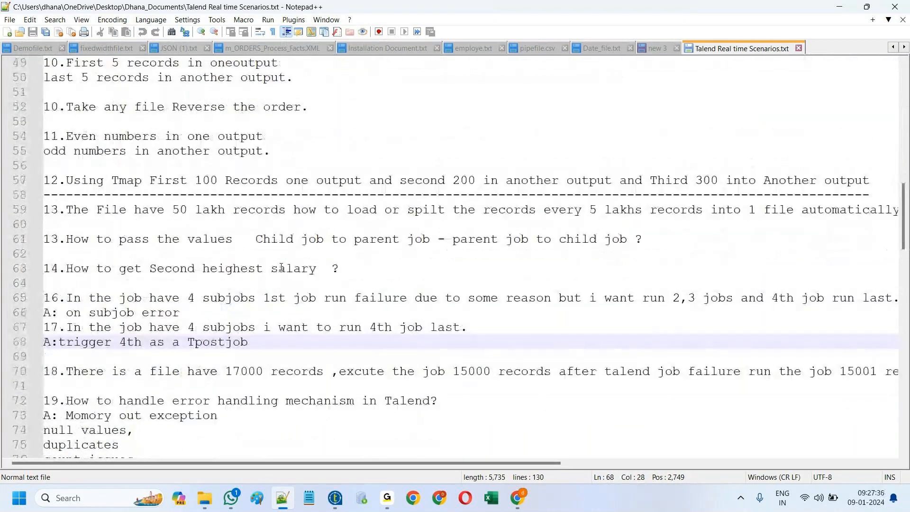
scroll(281, 267, down, 3)
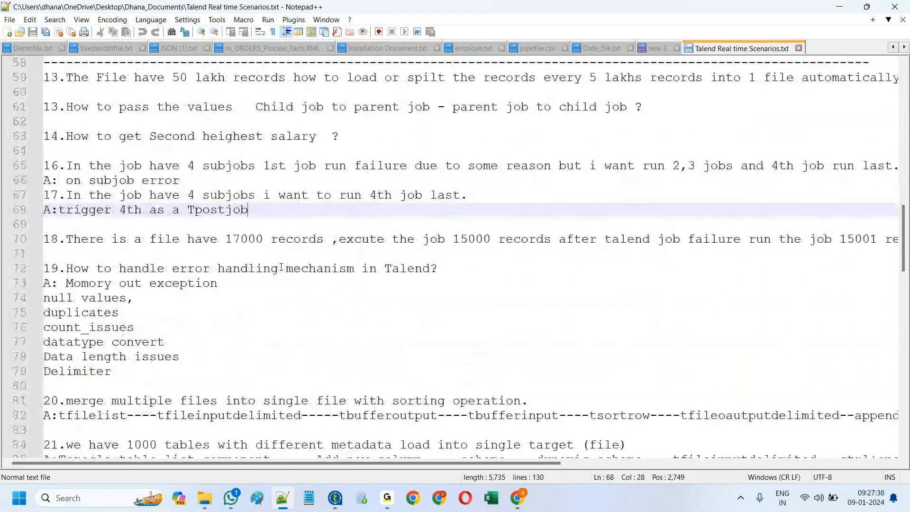
scroll(281, 267, down, 6)
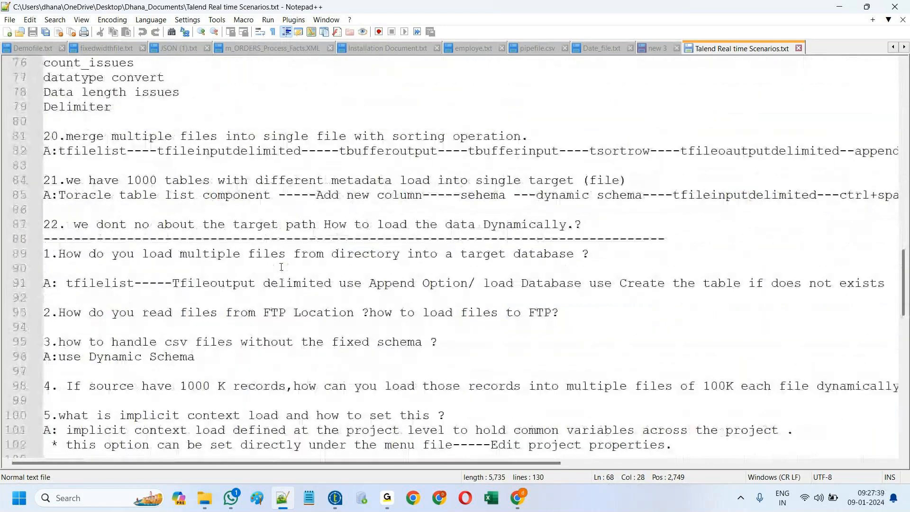
scroll(281, 267, down, 12)
scroll(281, 267, up, 13)
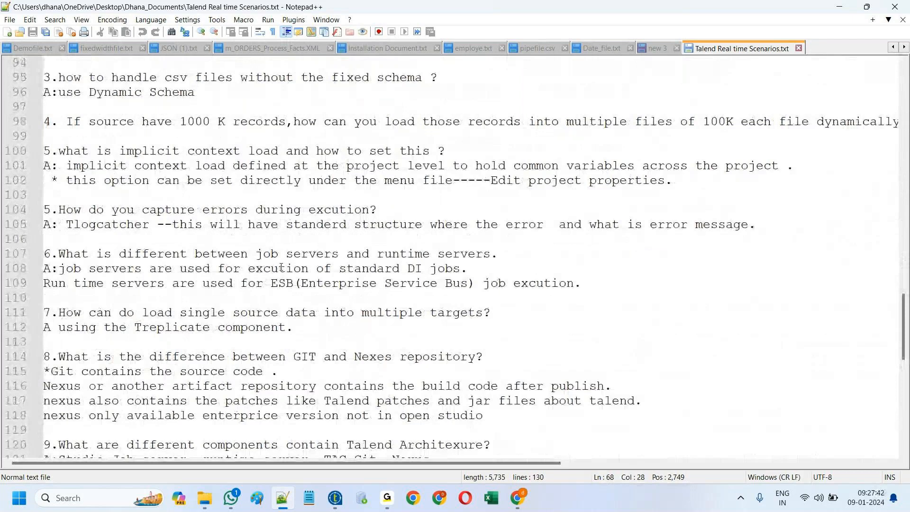
scroll(281, 267, up, 20)
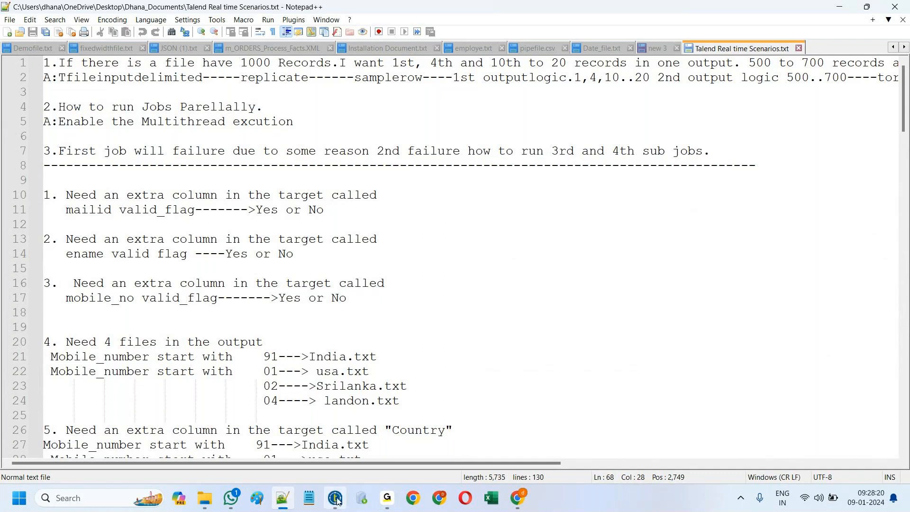
Step: Change the first Oracle_dev output's Database to 'xe1' and rerun, so row1 errors at Starting
mouse_move(337, 500)
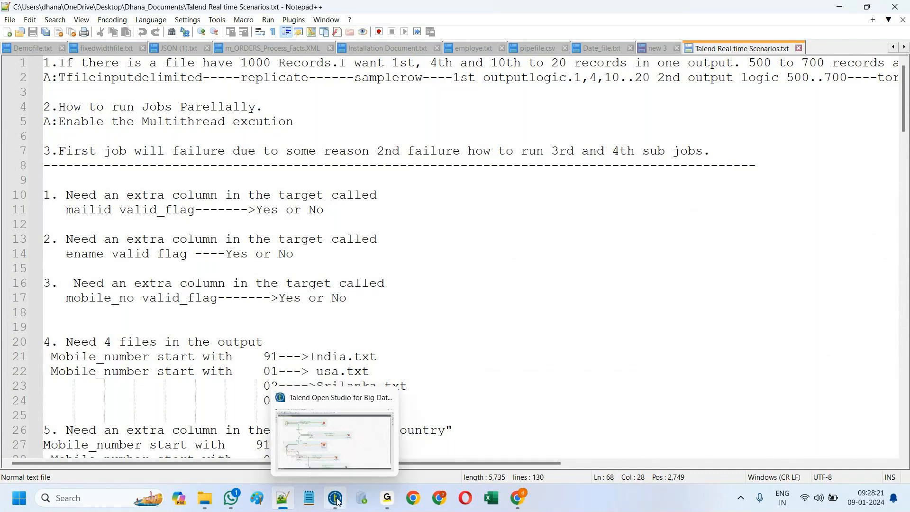
click(337, 503)
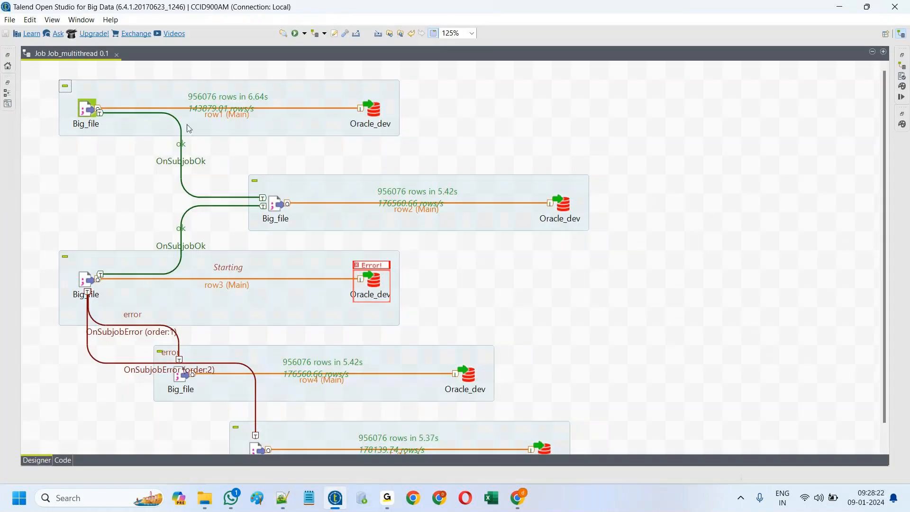
double_click(379, 104)
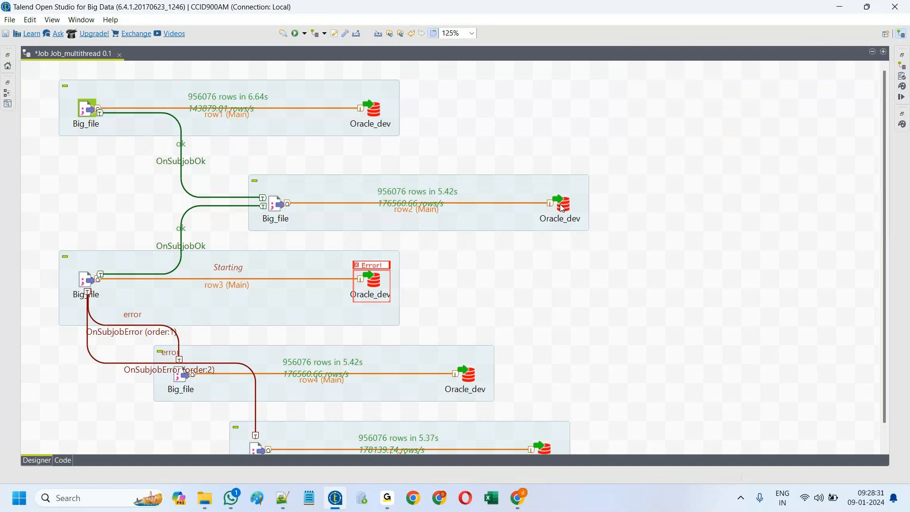
click(562, 207)
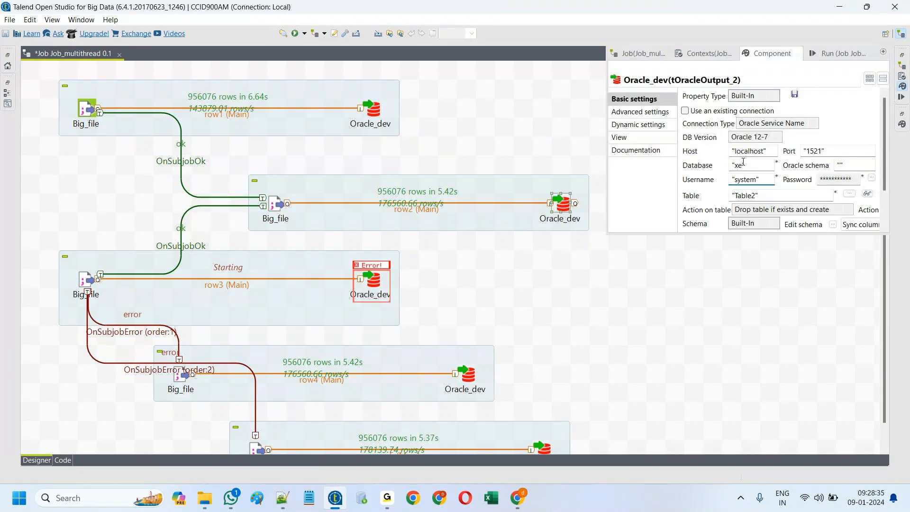
click(743, 164)
text(1)
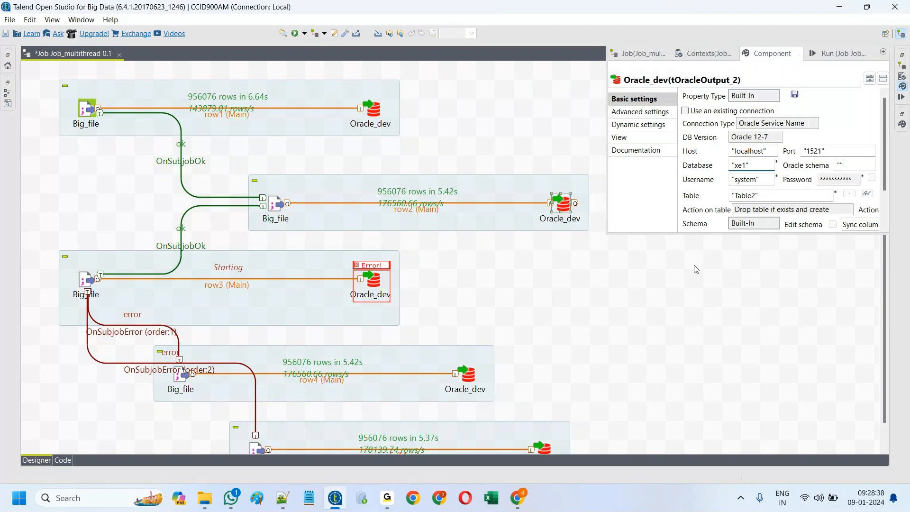
click(695, 269)
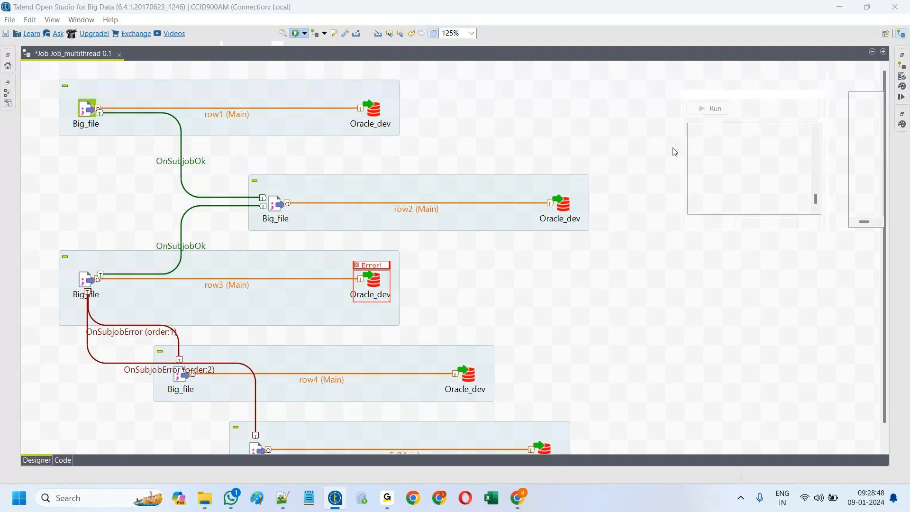
click(664, 272)
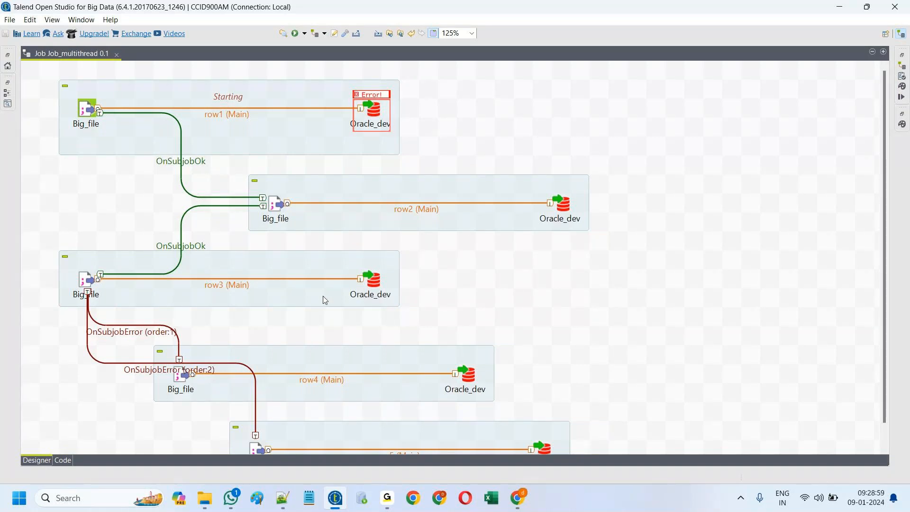
Step: Delete the OnSubjobOk link leaving the first subjob
click(180, 163)
right_click(181, 166)
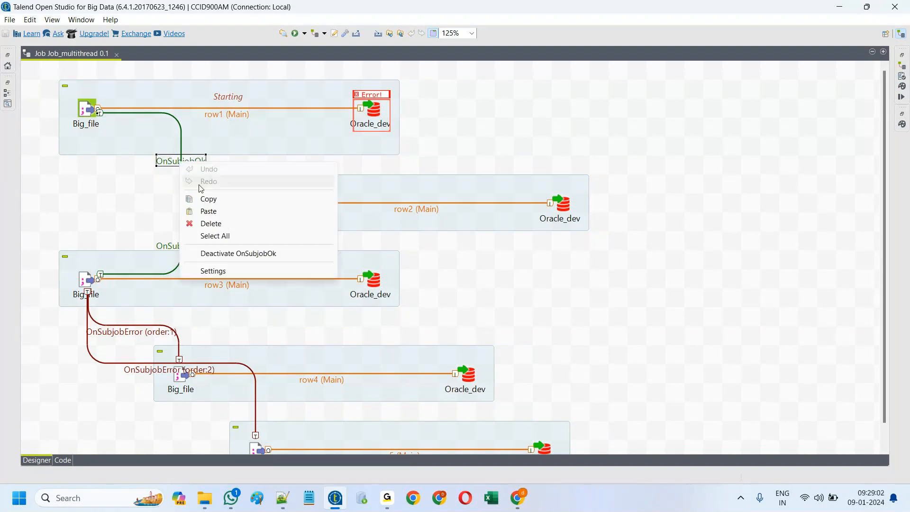
click(213, 226)
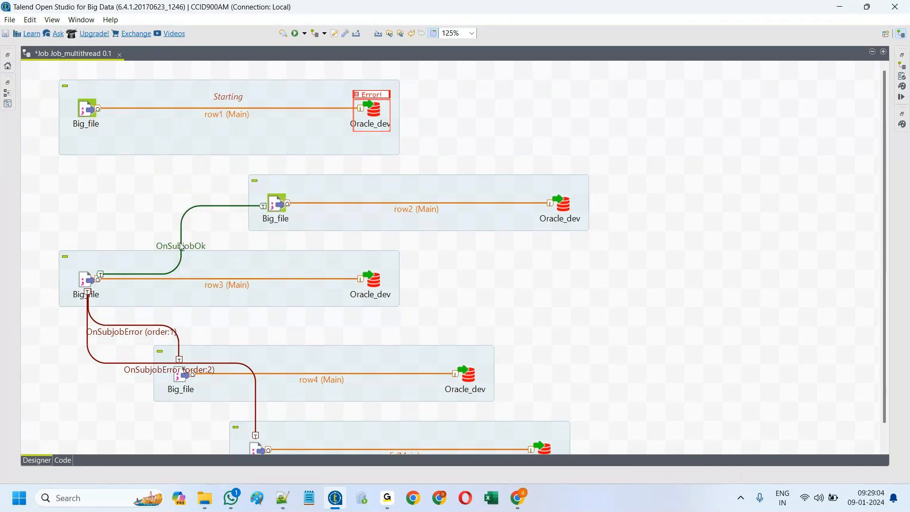
Step: Link row1's Big_file to the second subjob with OnSubjobError and rerun the job
click(90, 110)
right_click(89, 110)
mouse_move(143, 127)
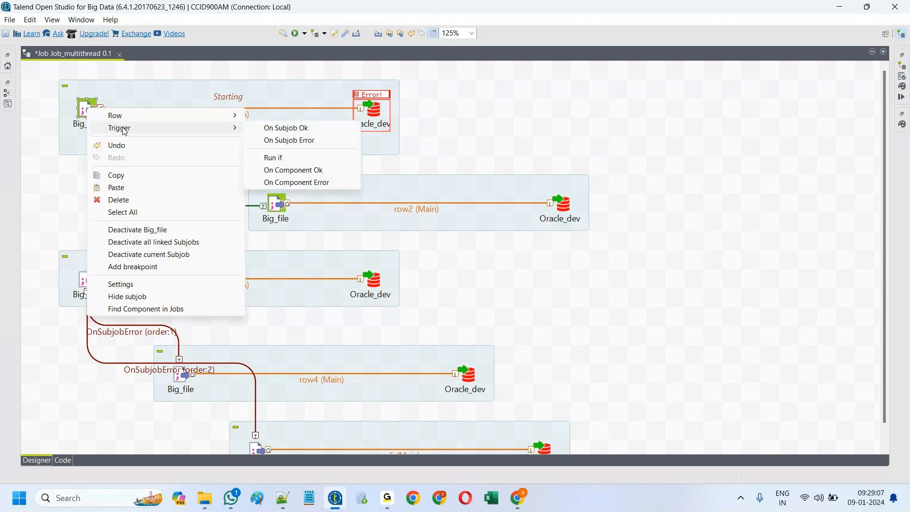
click(285, 141)
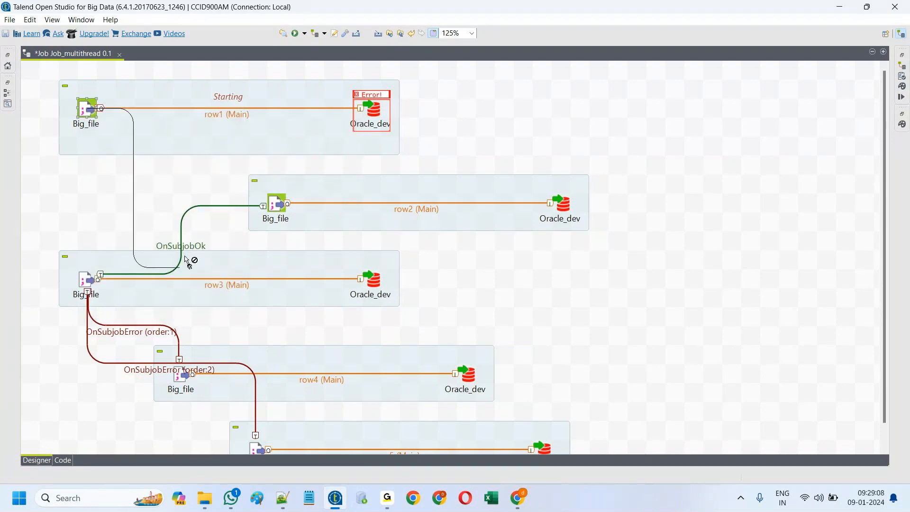
click(271, 205)
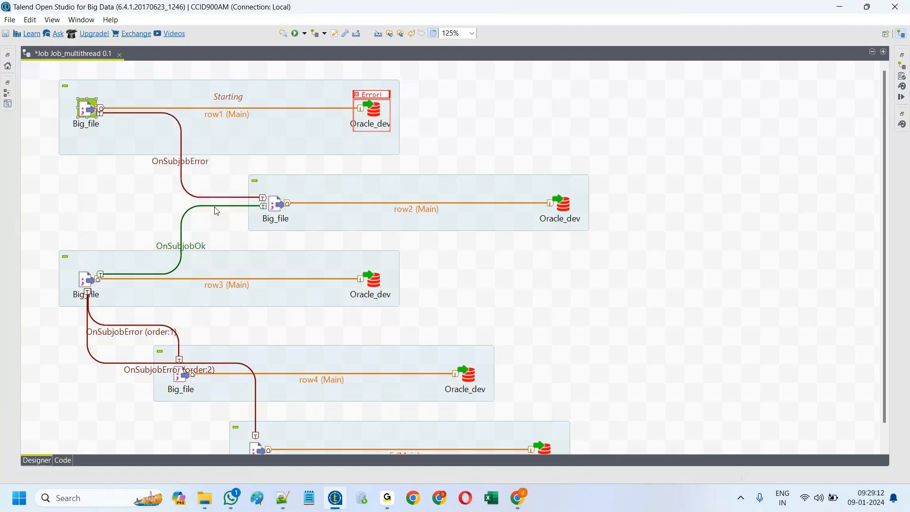
click(296, 34)
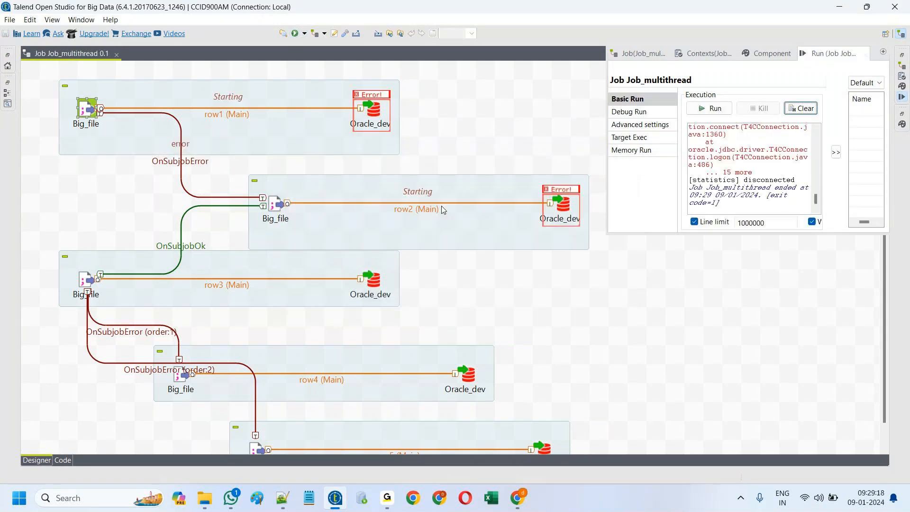
Step: Delete the OnSubjobOk link leading to the third subjob
click(180, 245)
right_click(182, 244)
click(211, 306)
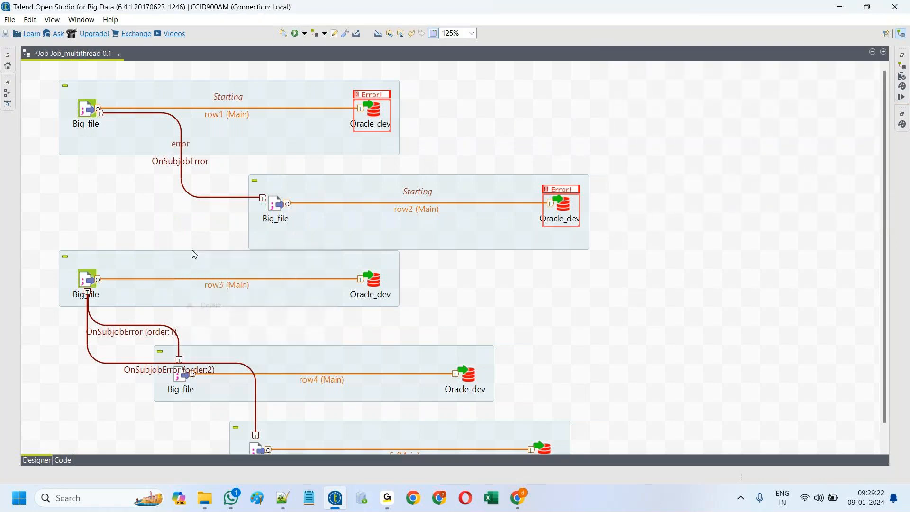
click(181, 164)
Step: Add an OnSubjobError (order 2) from row1's Big_file to row3 and rerun; row4 reaches 180000 rows
right_click(86, 109)
mouse_move(142, 128)
click(294, 142)
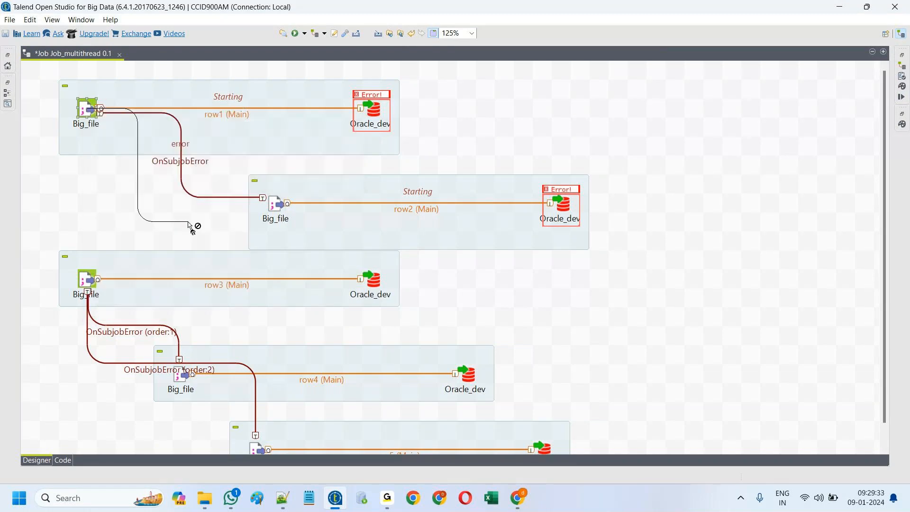
click(85, 278)
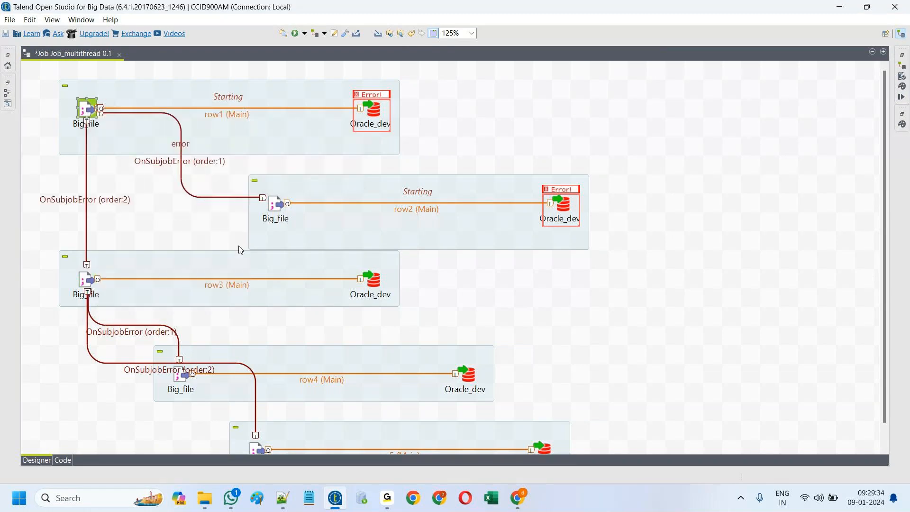
click(295, 33)
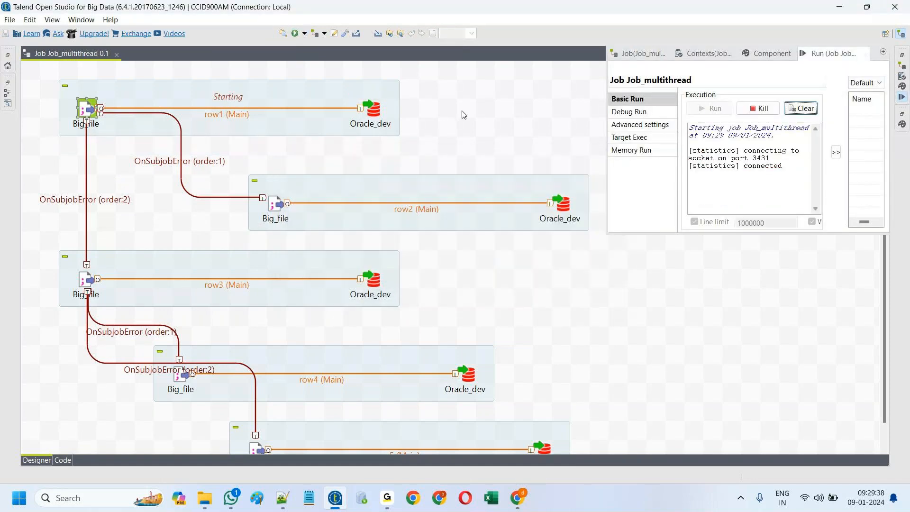
click(463, 114)
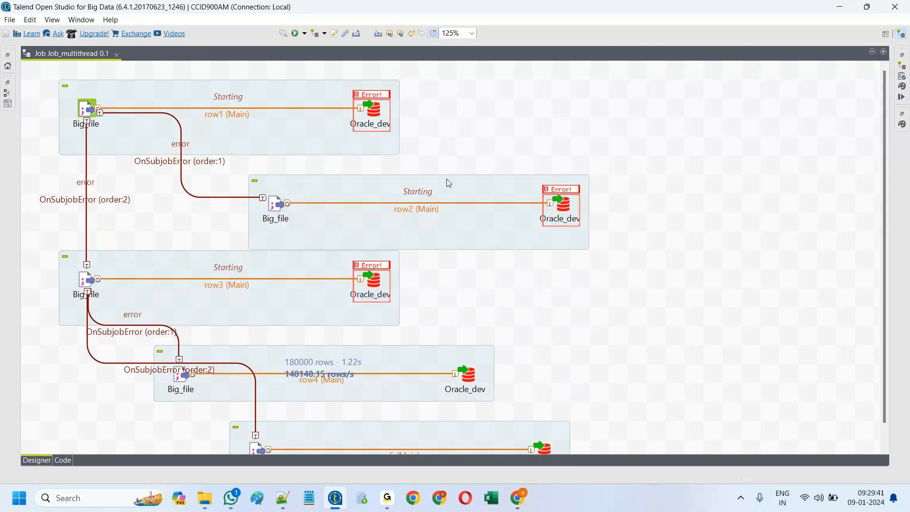
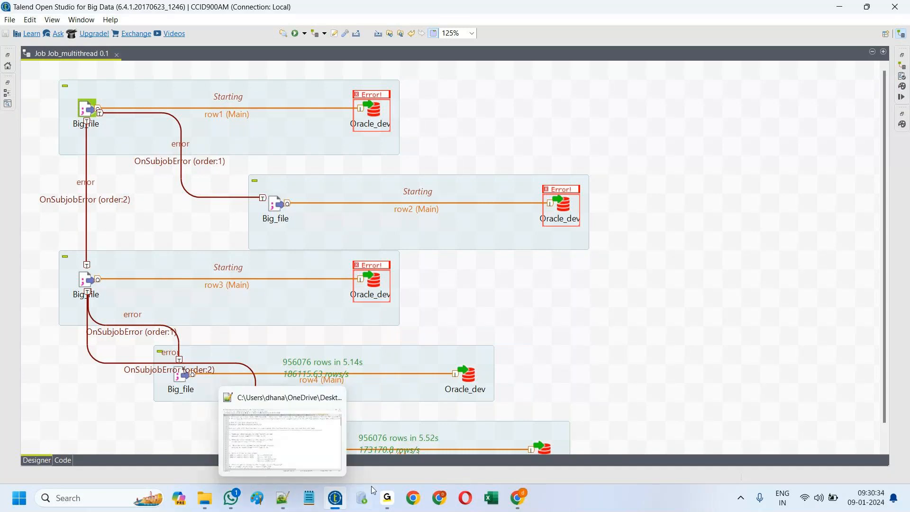
Step: Switch from the Talend job run to a new Chrome tab
mouse_move(384, 501)
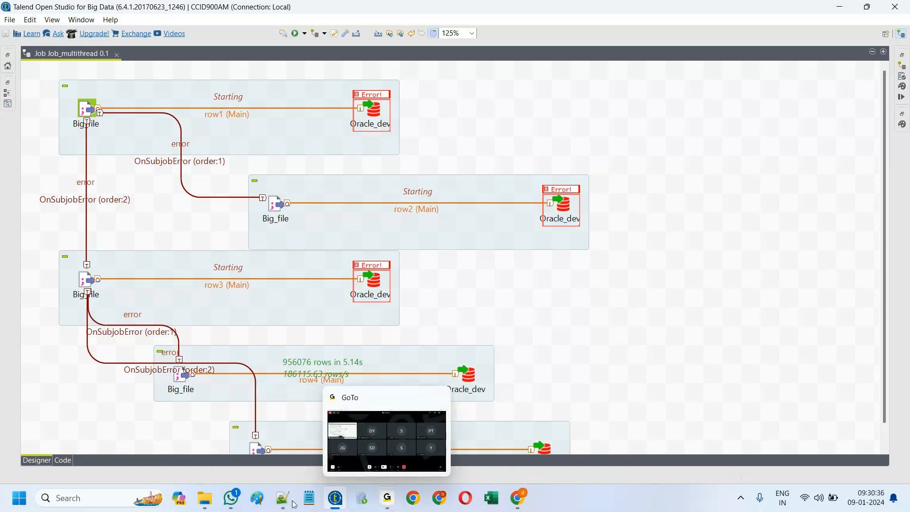
click(440, 498)
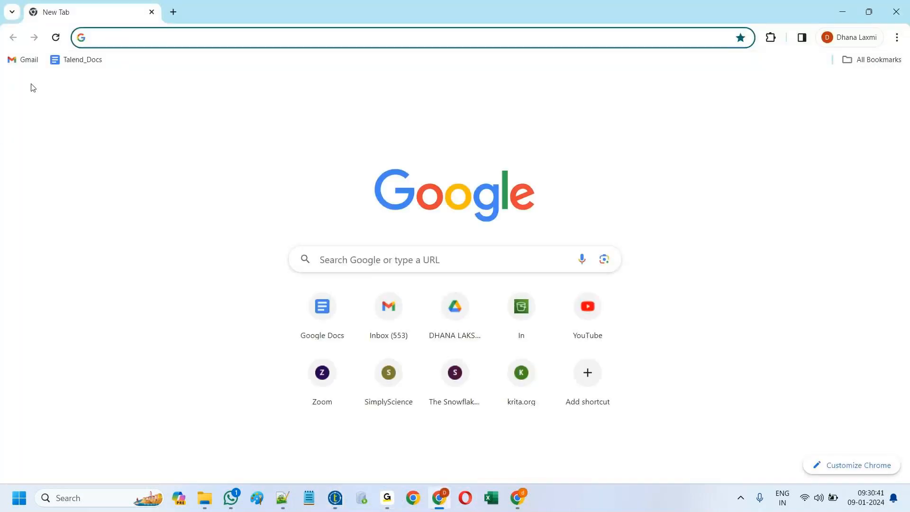
Step: Open the Talend_interview_questions document from the Talend_Docs bookmark, dismissing the privacy notice
click(77, 61)
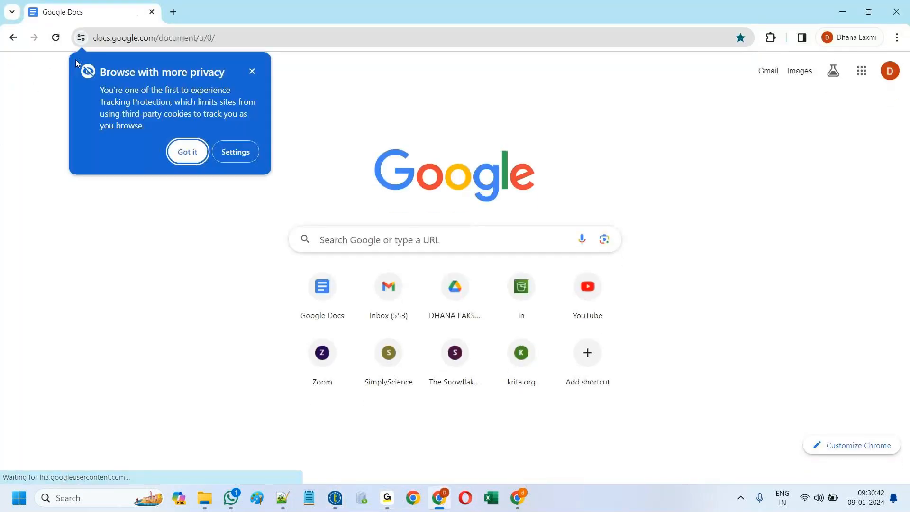
click(252, 72)
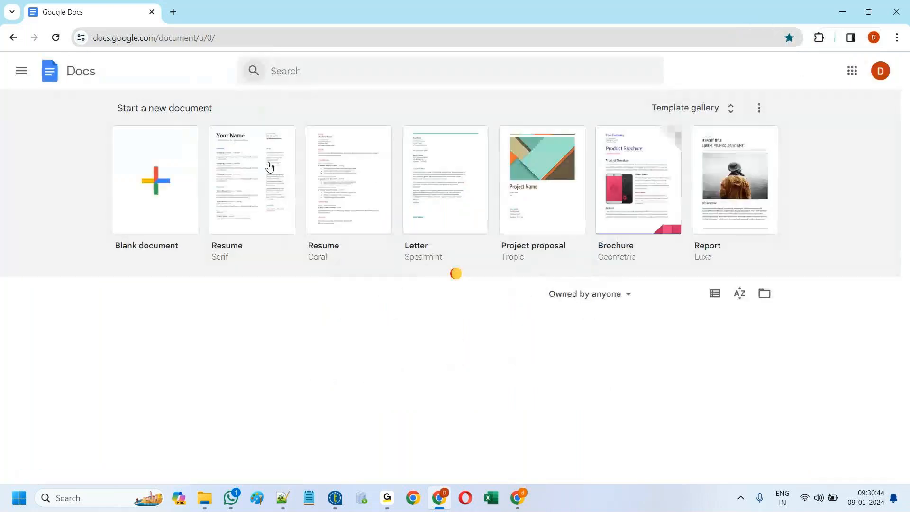
click(439, 409)
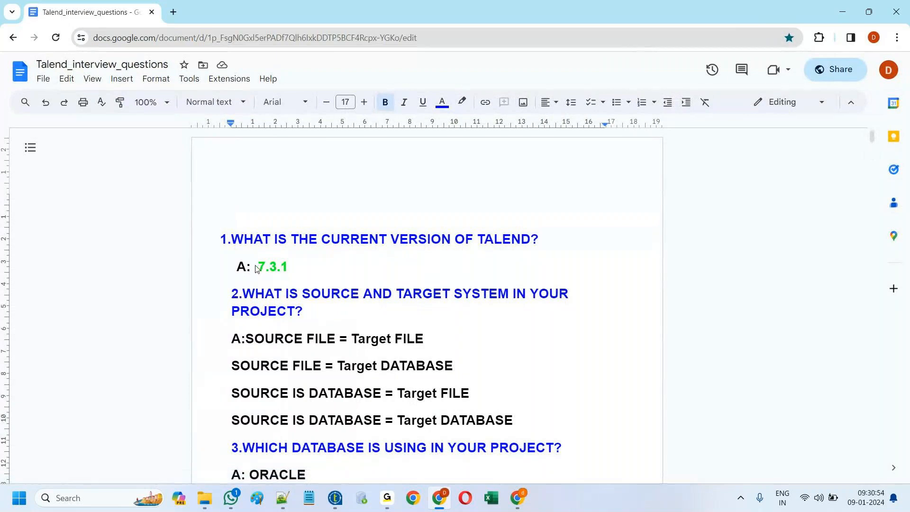
Step: Read the document down to question 6, then return to Talend Open Studio
drag(260, 269, 304, 264)
click(340, 256)
scroll(361, 275, down, 2)
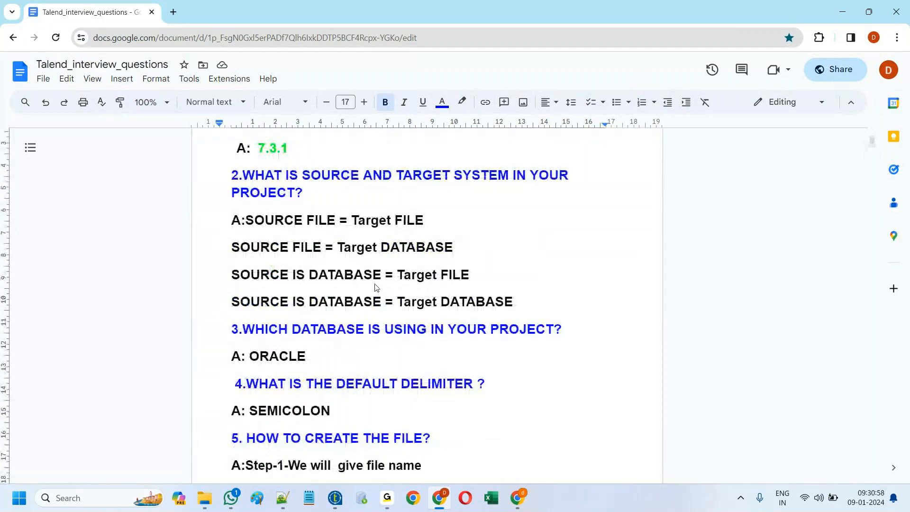
scroll(375, 288, down, 1)
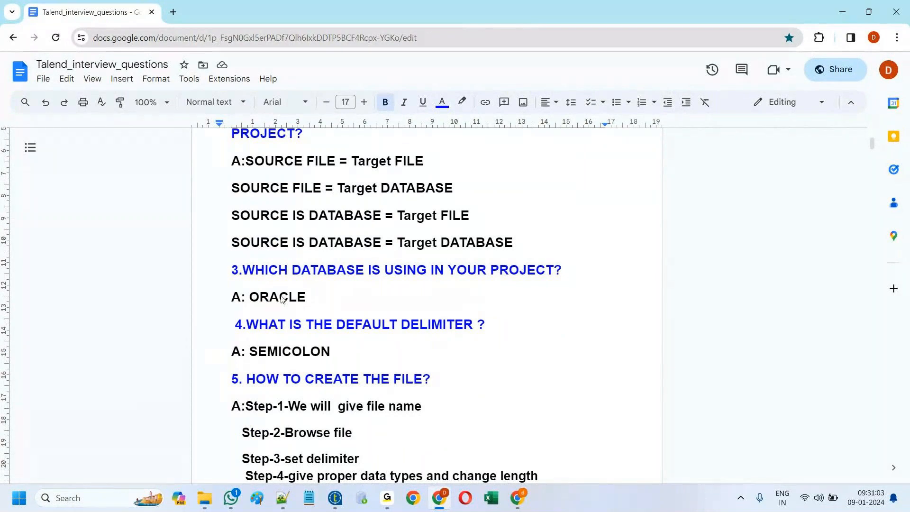
scroll(278, 302, down, 1)
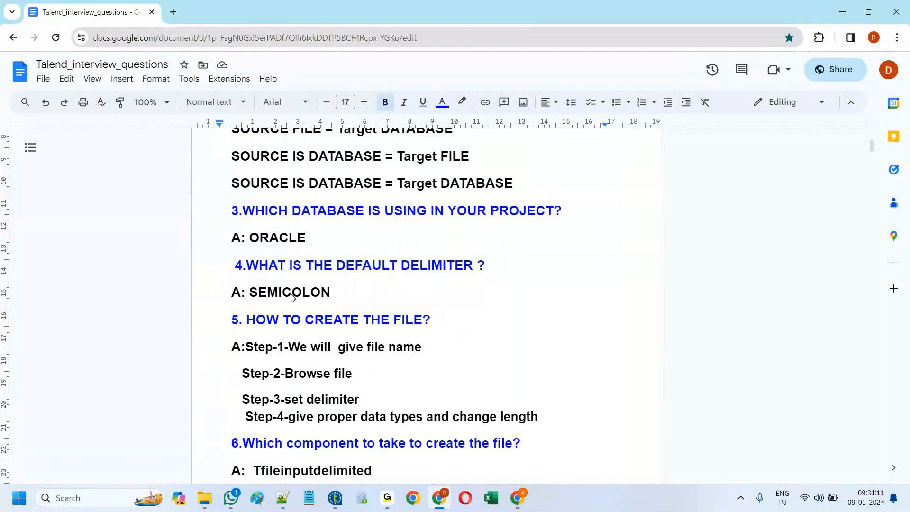
click(336, 498)
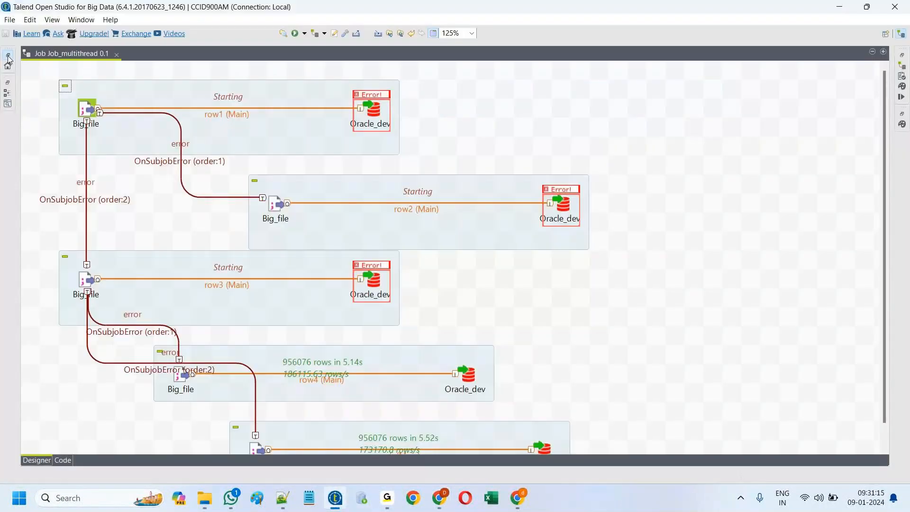
Step: Restore the Repository panel and start a File delimited metadata entry named 'sample'
click(8, 56)
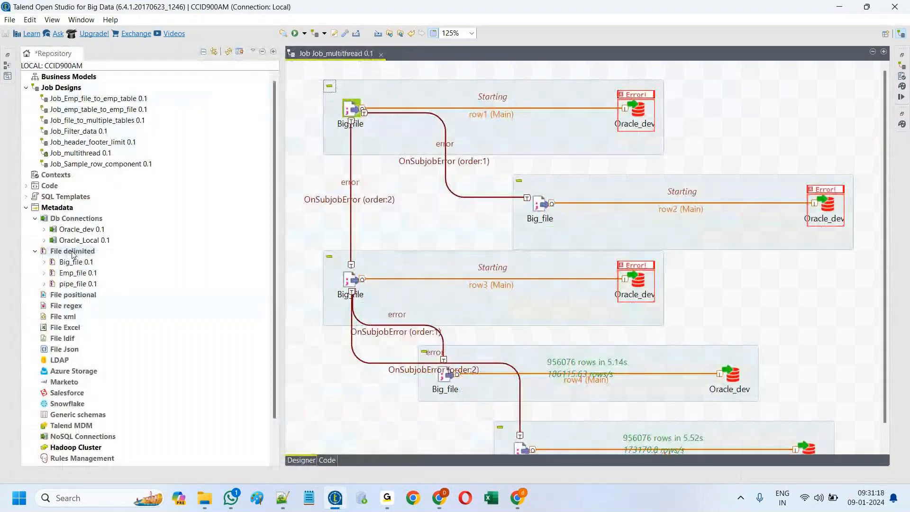
double_click(73, 251)
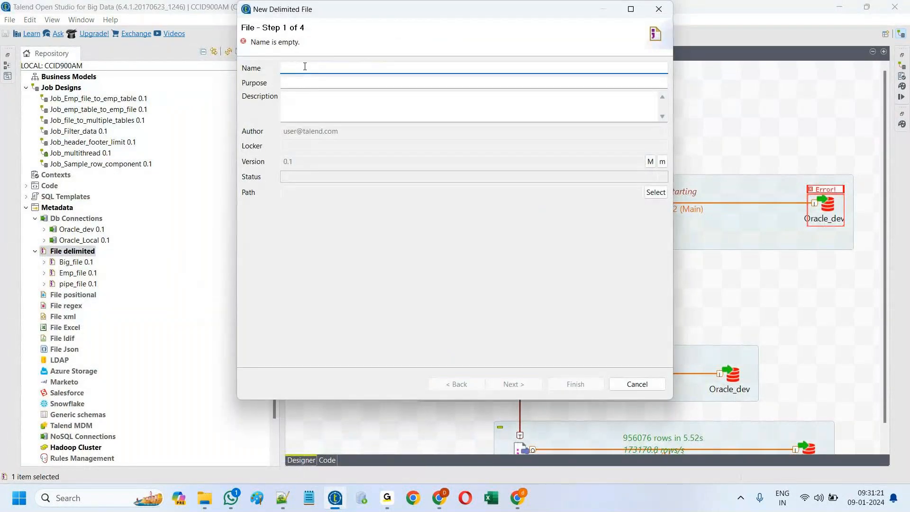
text(demo)
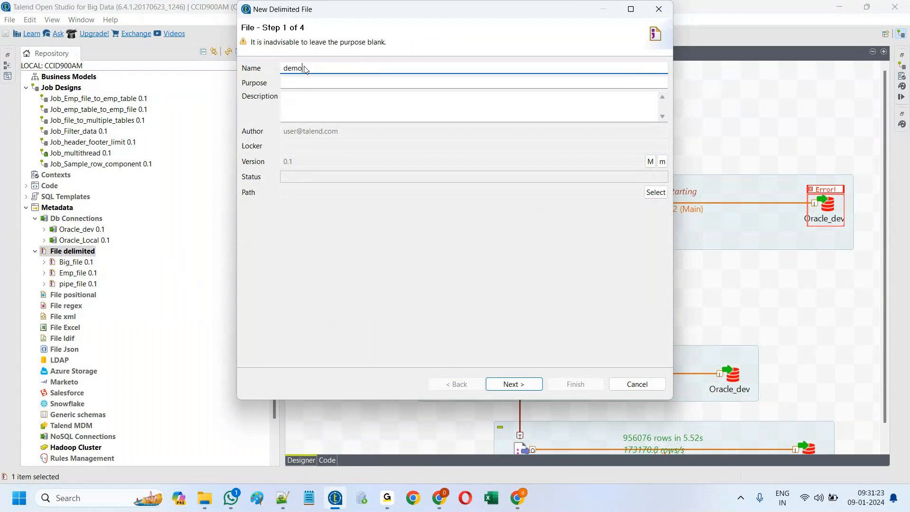
key(BackSpace)
key(BackSpace)
key(BackSpace)
key(BackSpace)
text(s)
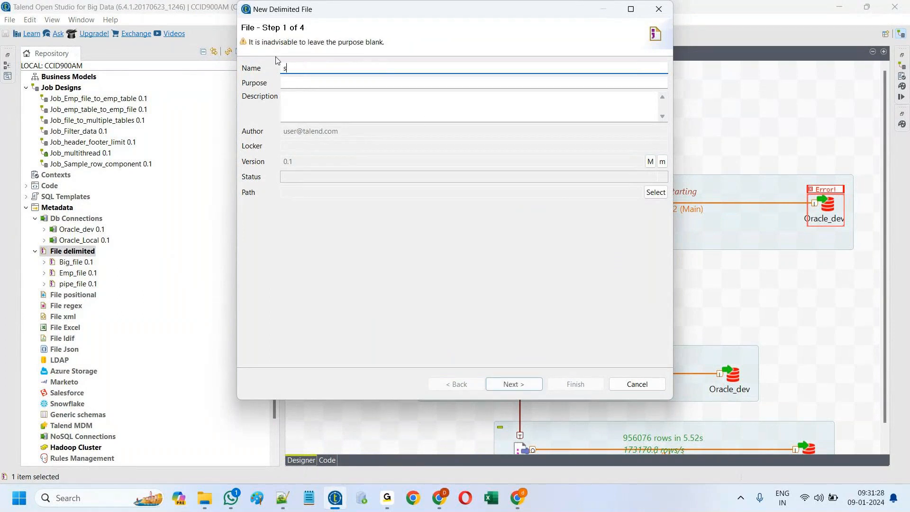
text(ample)
click(539, 384)
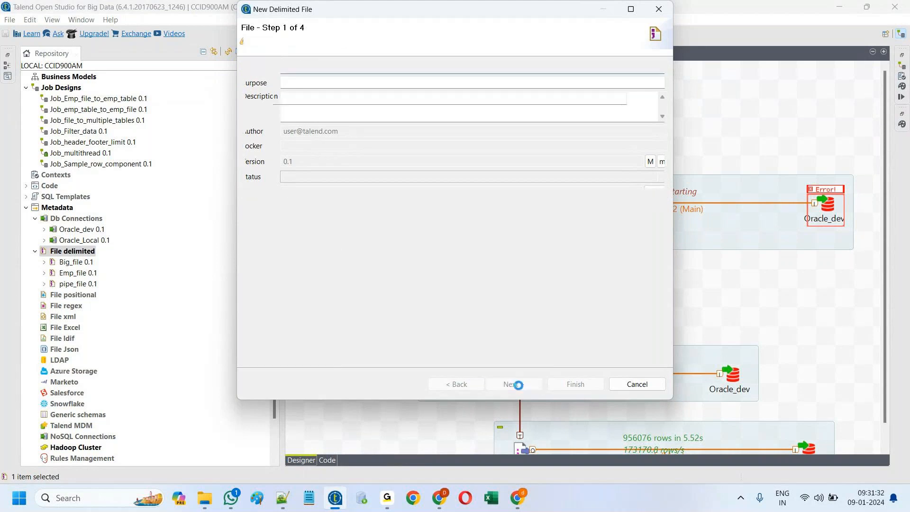
Step: Choose contextfile.txt as the source file, showing all file types
click(644, 99)
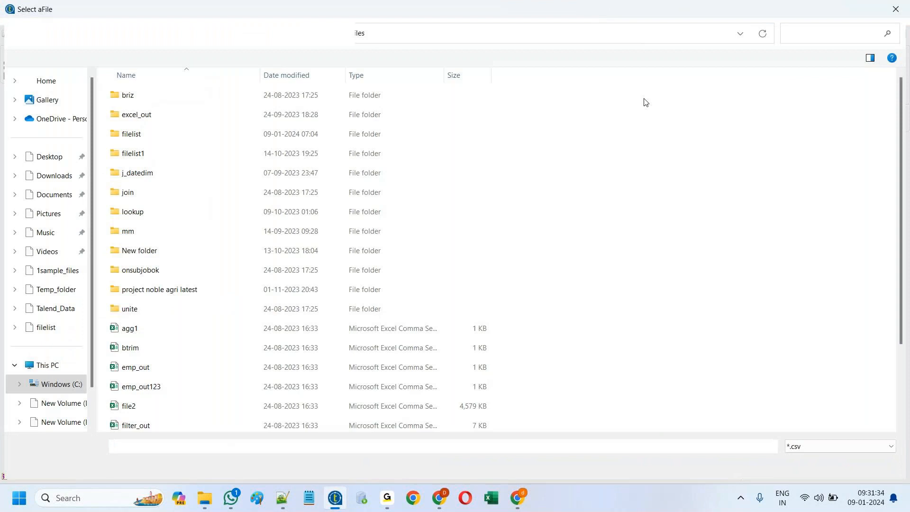
scroll(147, 386, down, 2)
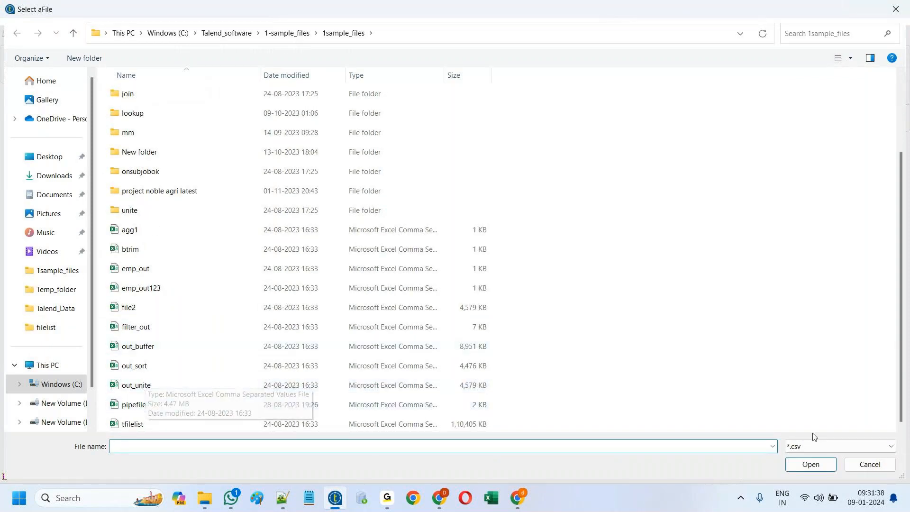
click(809, 446)
click(801, 475)
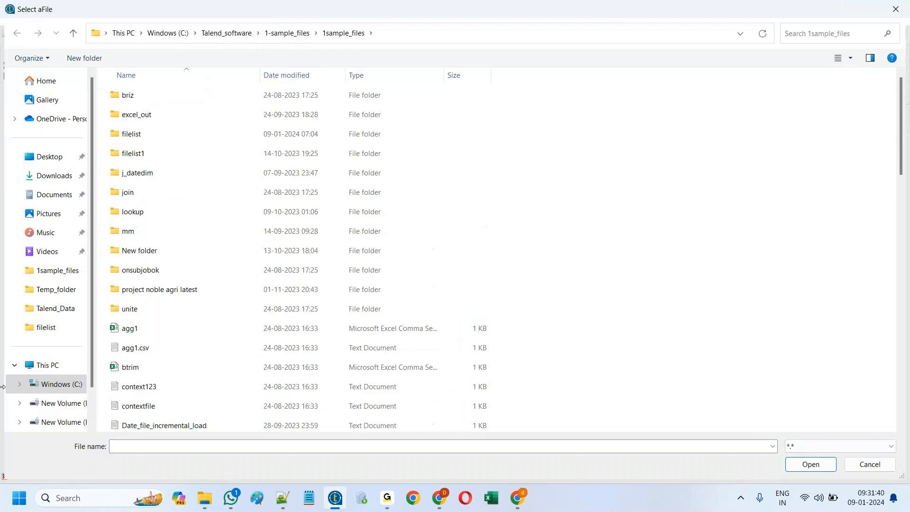
click(144, 406)
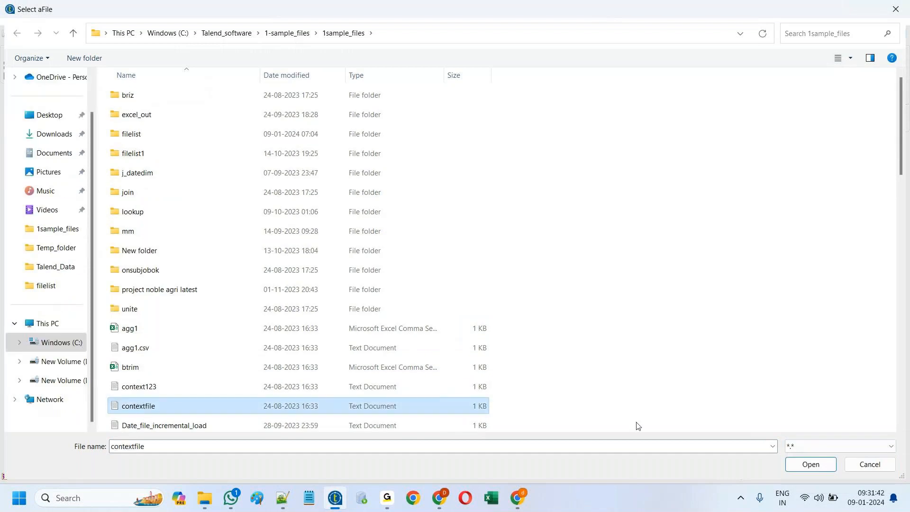
click(804, 467)
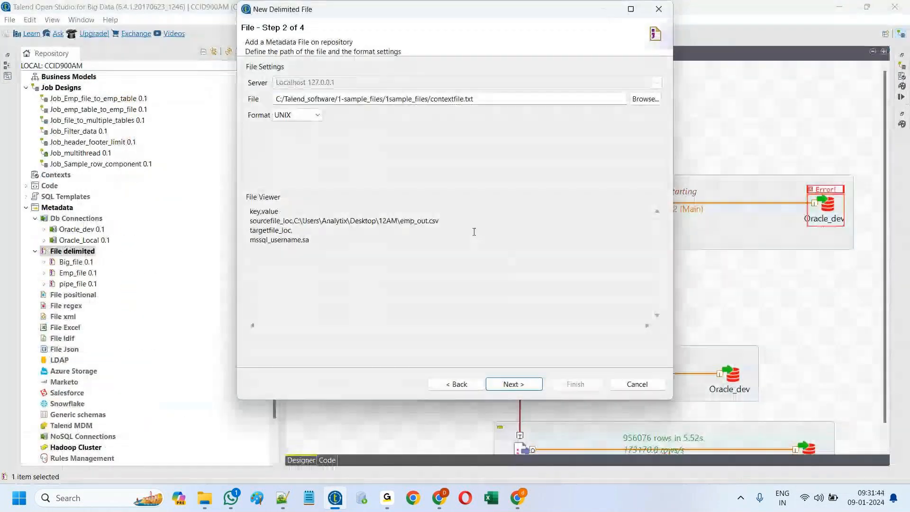
Step: Review the Semicolon field separator in the parsing step, then close the wizard unsaved
click(511, 382)
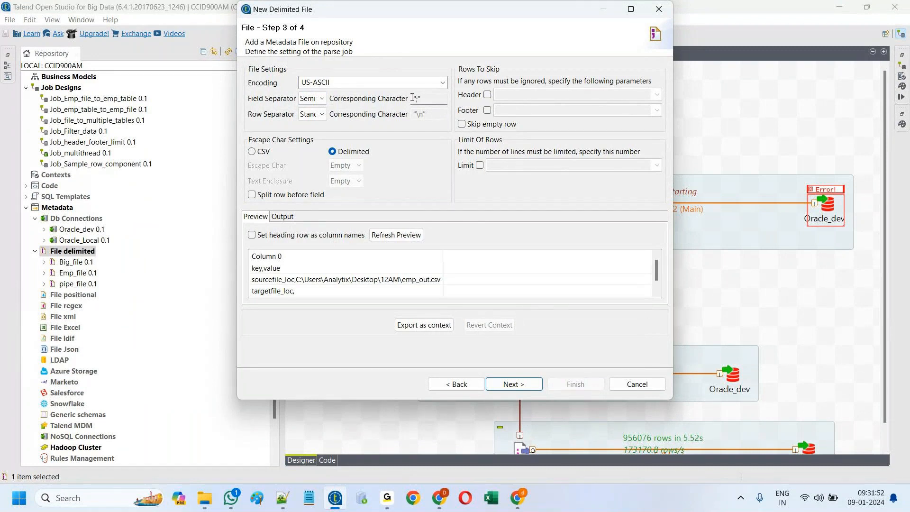
click(322, 99)
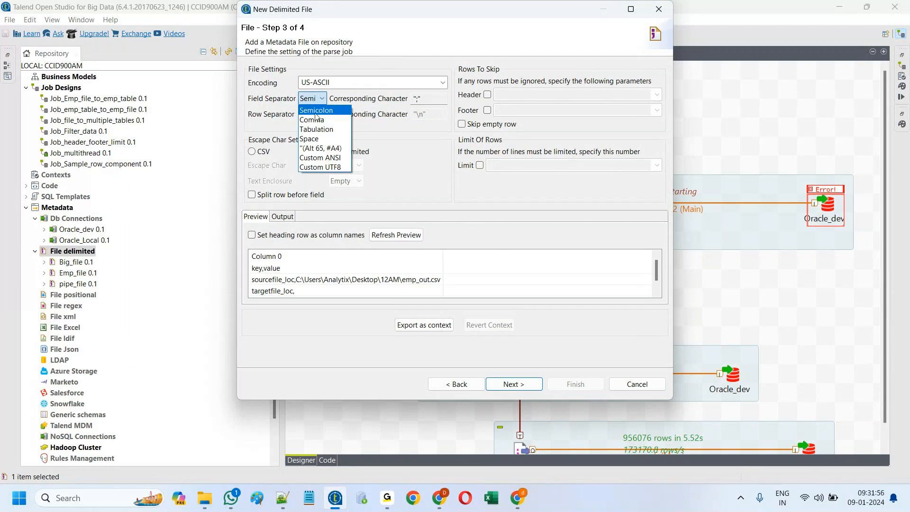
click(660, 10)
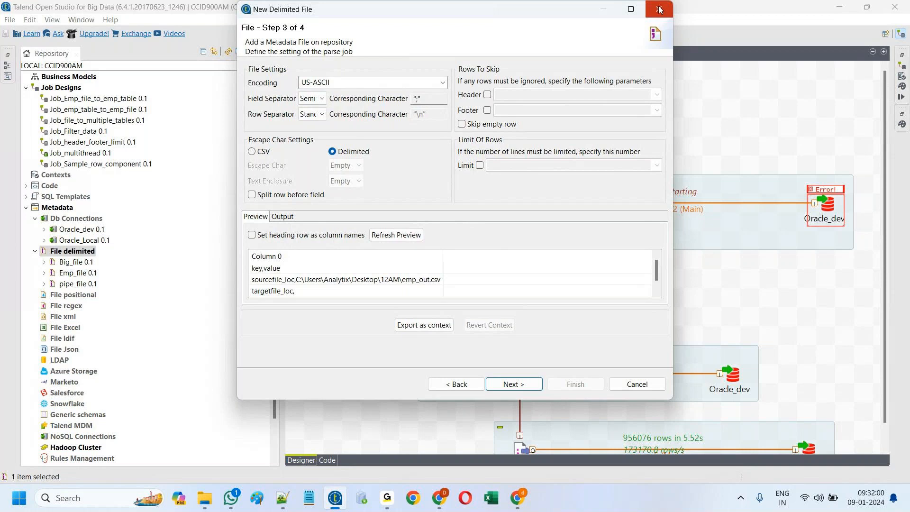
click(659, 10)
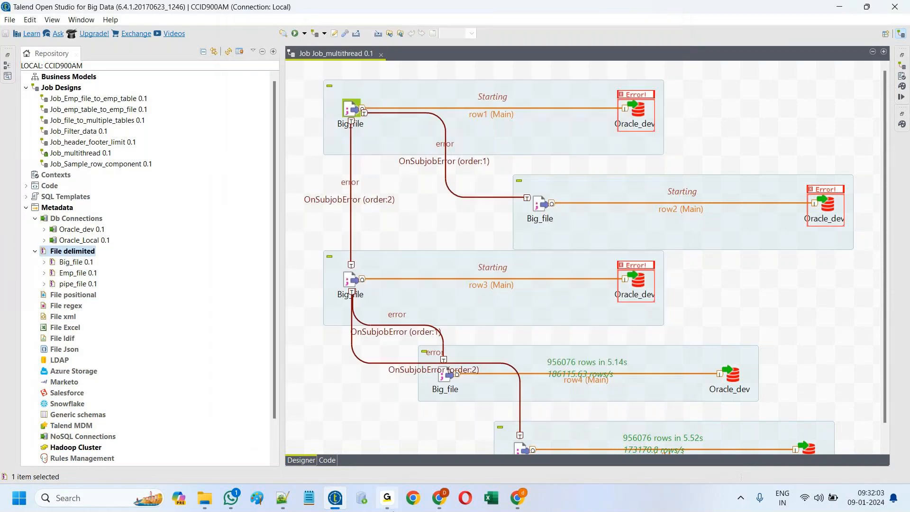
click(387, 498)
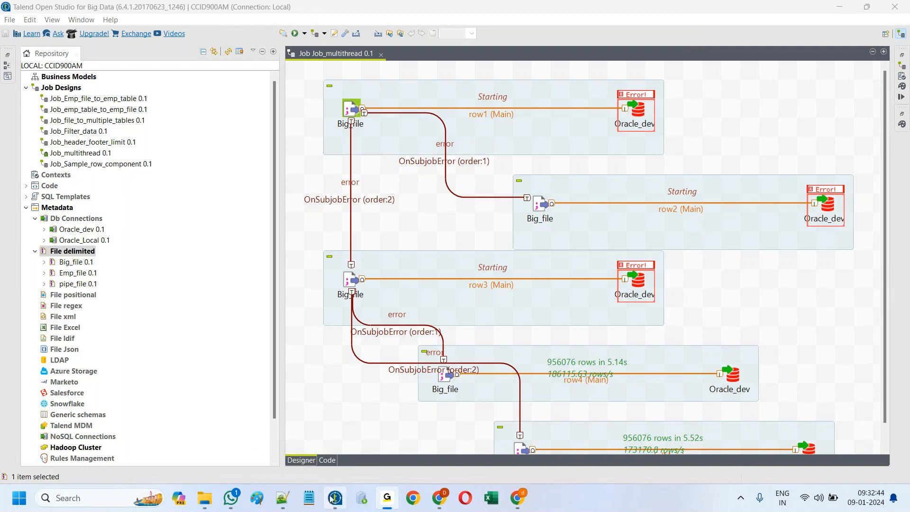
mouse_move(344, 509)
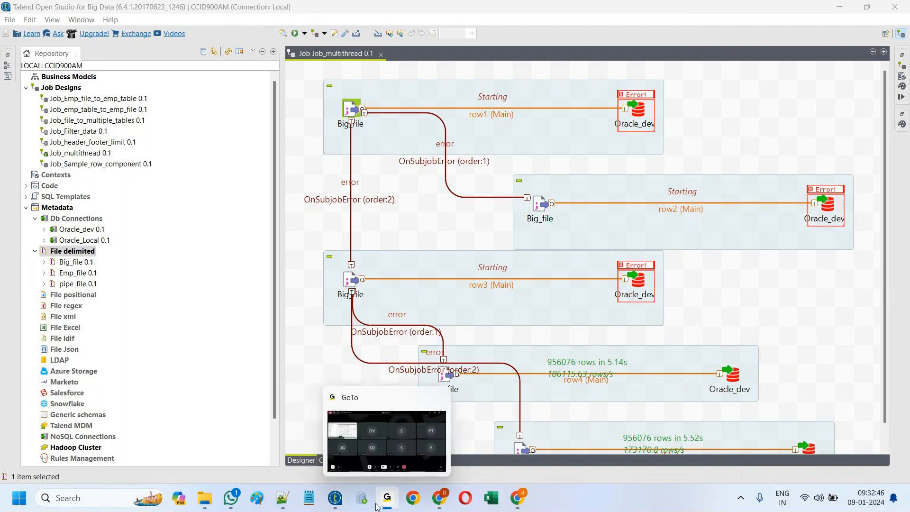
Step: Scroll the interview questions down to question 13 on union versus union all
click(428, 485)
scroll(384, 394, down, 3)
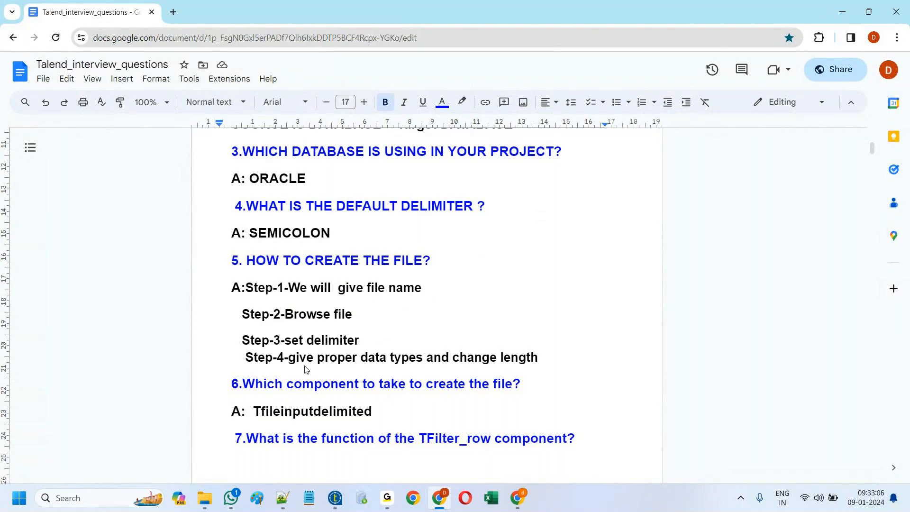
scroll(451, 368, down, 3)
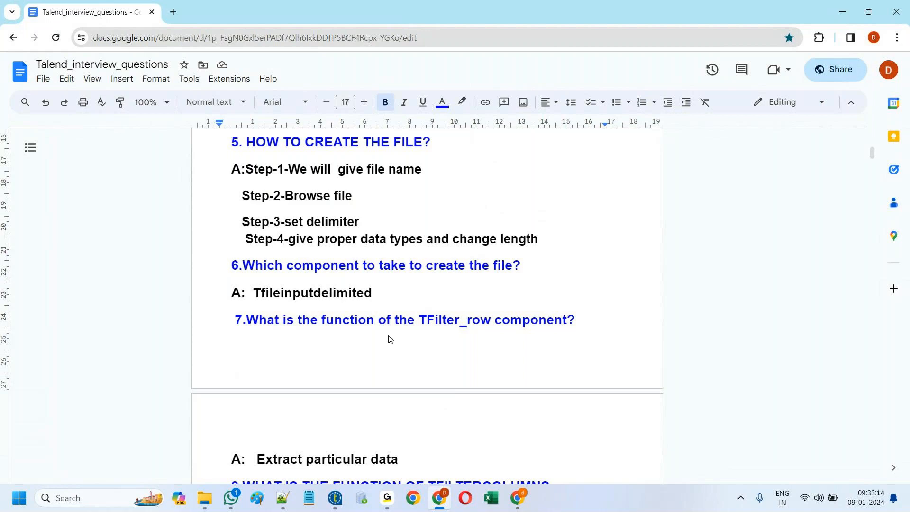
scroll(389, 336, down, 3)
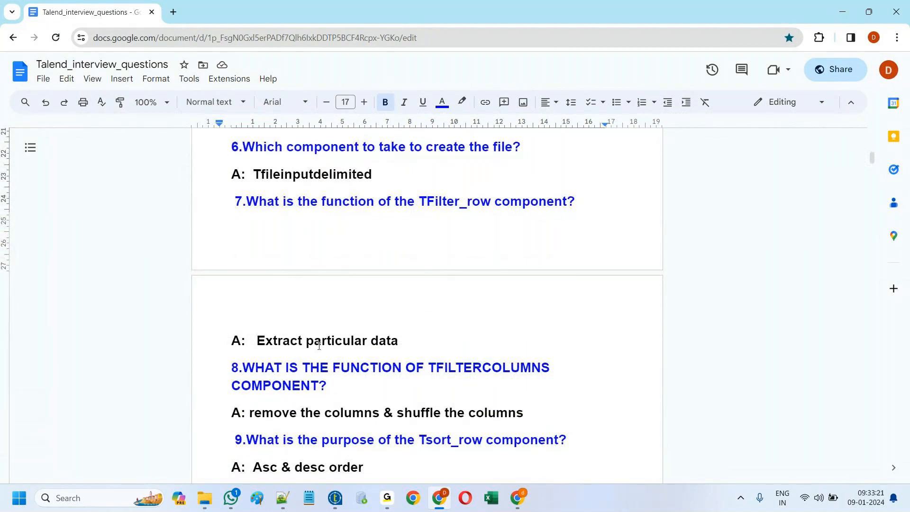
scroll(270, 339, down, 1)
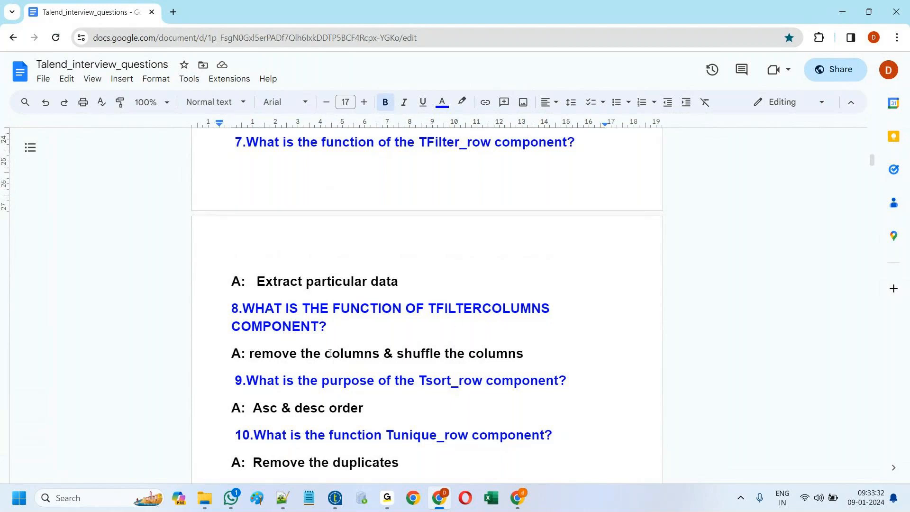
scroll(364, 354, down, 2)
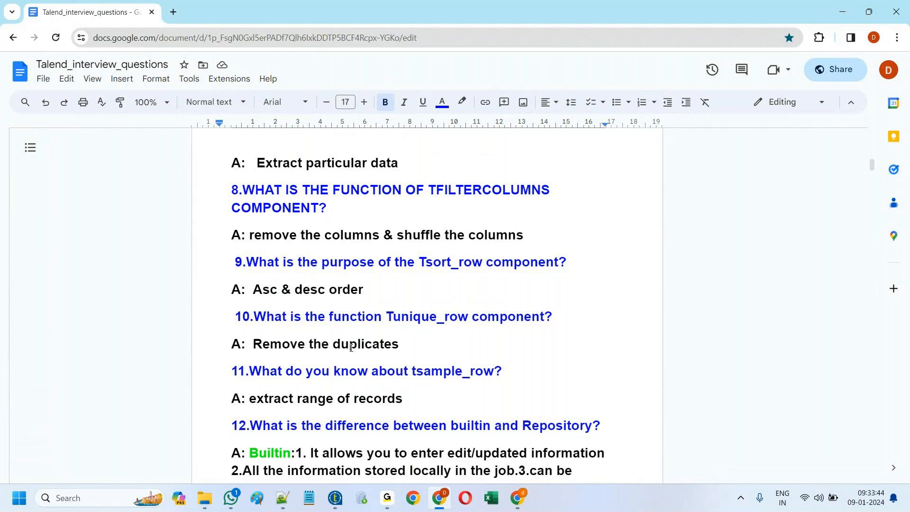
scroll(386, 334, down, 2)
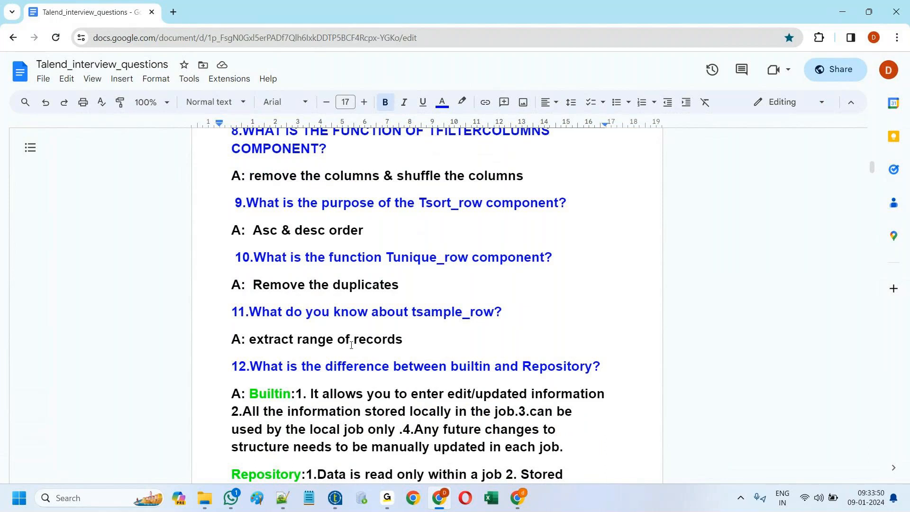
scroll(351, 344, down, 2)
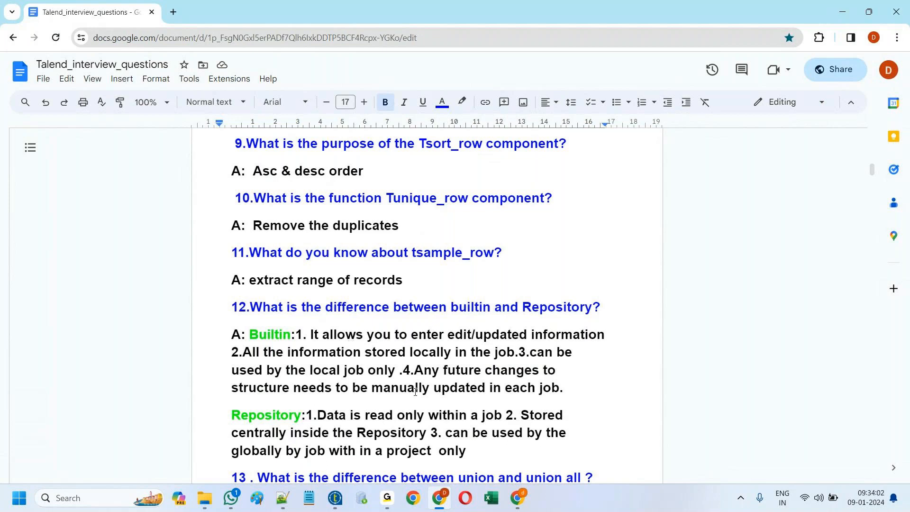
scroll(363, 361, down, 1)
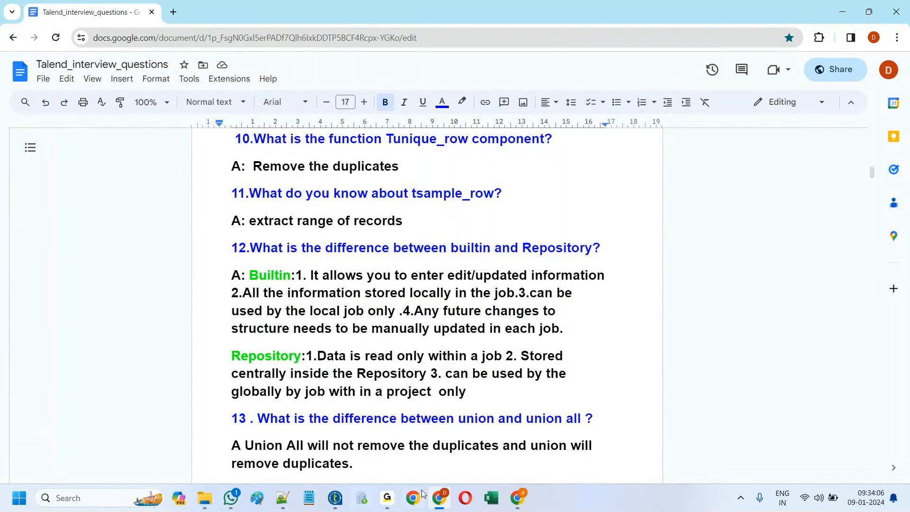
Step: Switch the first Oracle_dev output's Property Type to Repository and back to Built-In, widening the panel
click(335, 498)
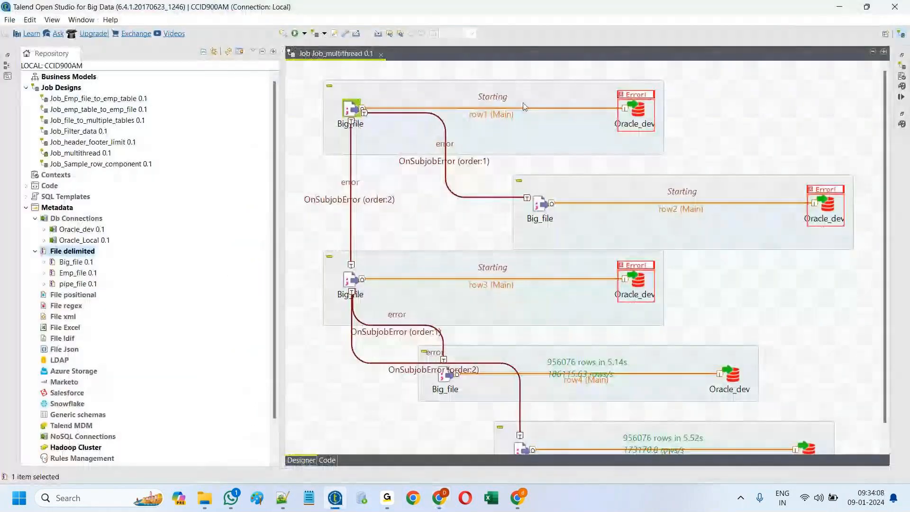
double_click(639, 108)
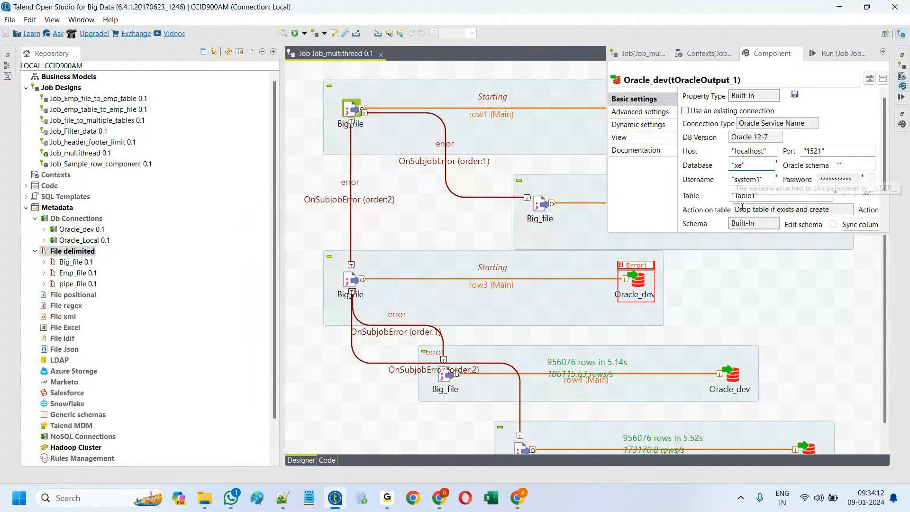
click(754, 96)
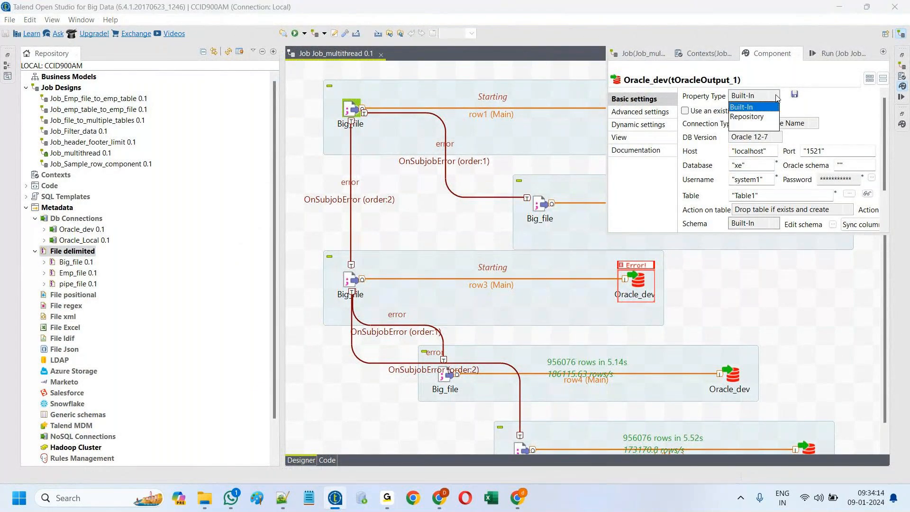
click(749, 118)
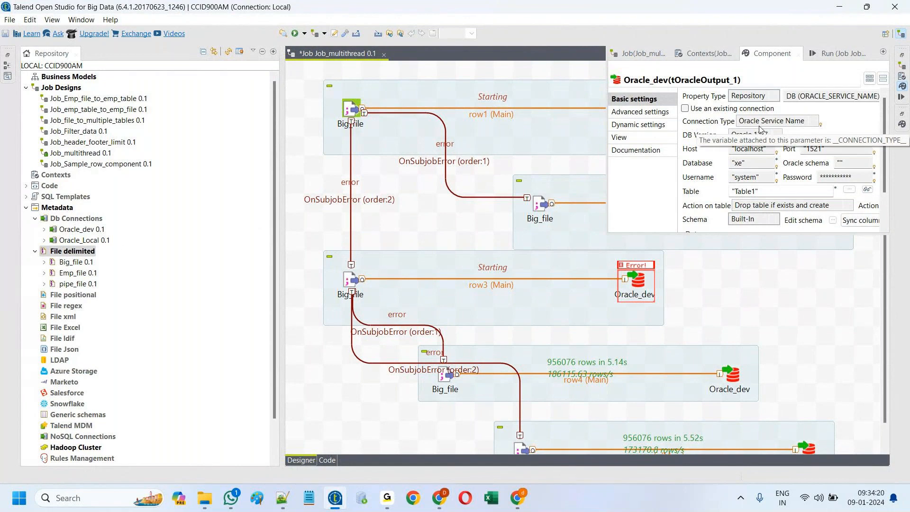
click(756, 95)
click(768, 107)
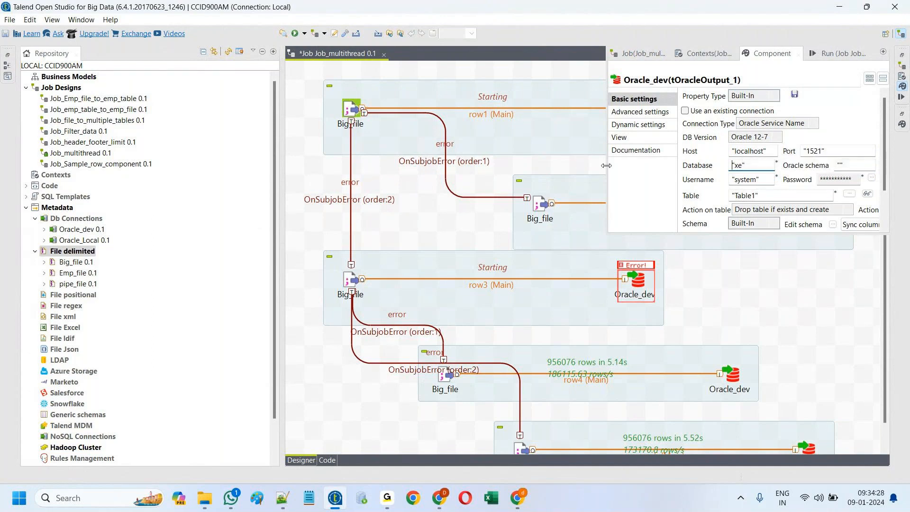
drag(607, 164, 508, 165)
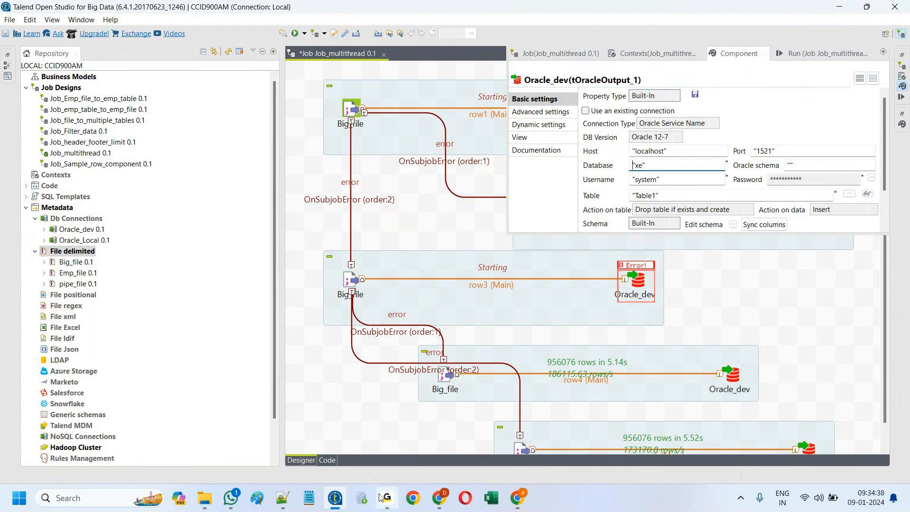
Step: Return to the interview questions document in Chrome
mouse_move(387, 498)
mouse_move(439, 500)
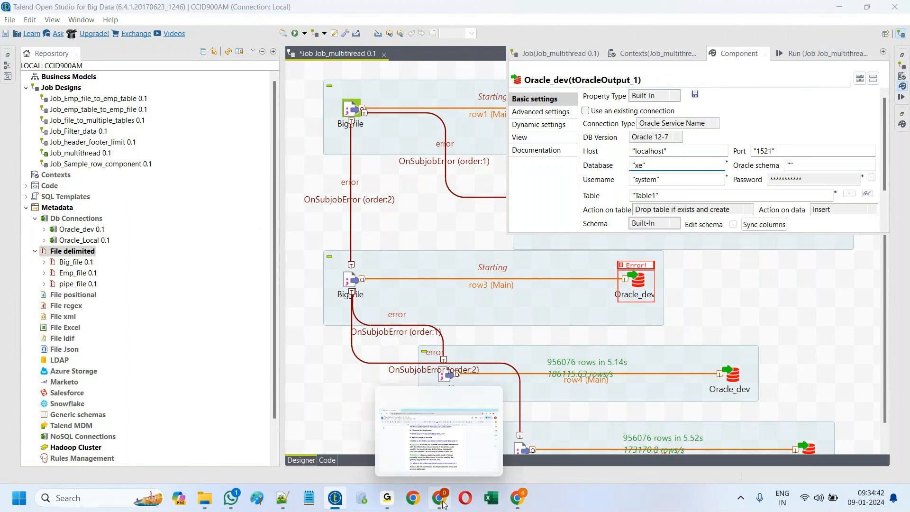
click(439, 436)
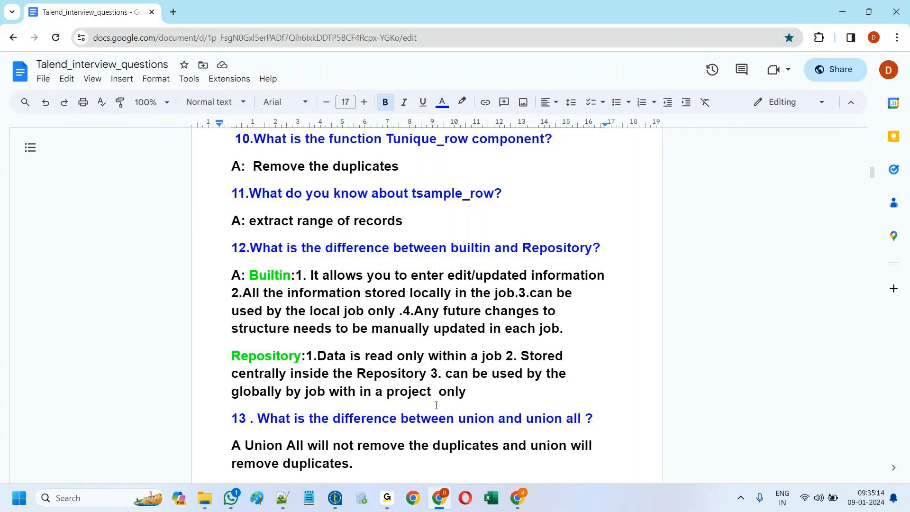
Step: Bring Talend Open Studio back to the front from the taskbar
click(335, 497)
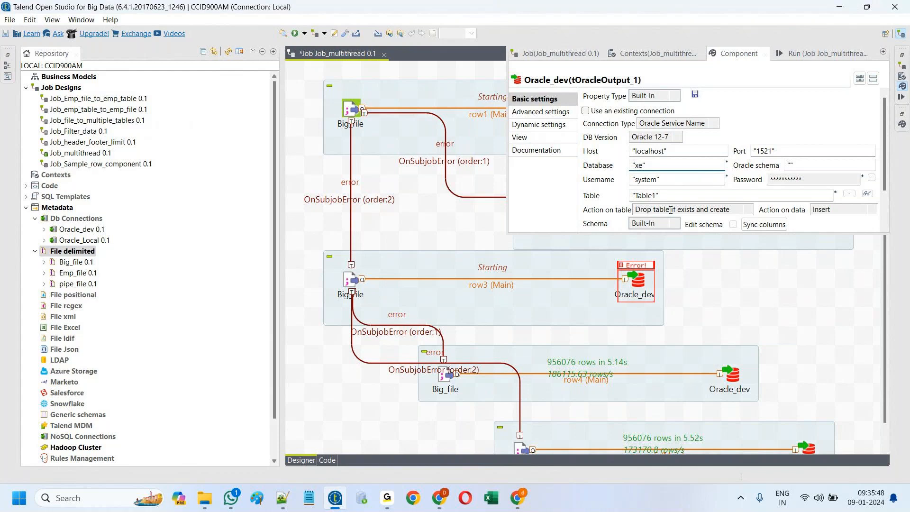
Step: Rerun the multithread job and bring up the row2 Oracle_dev output's settings
click(686, 274)
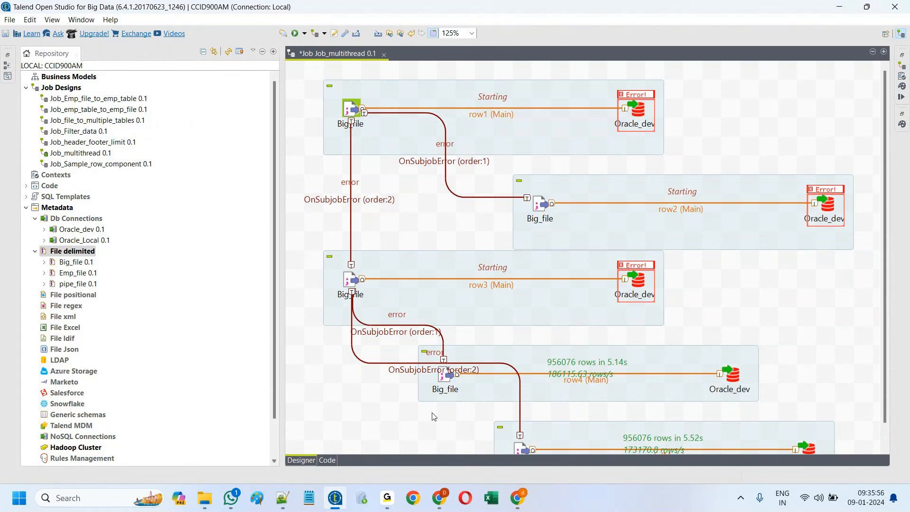
click(295, 34)
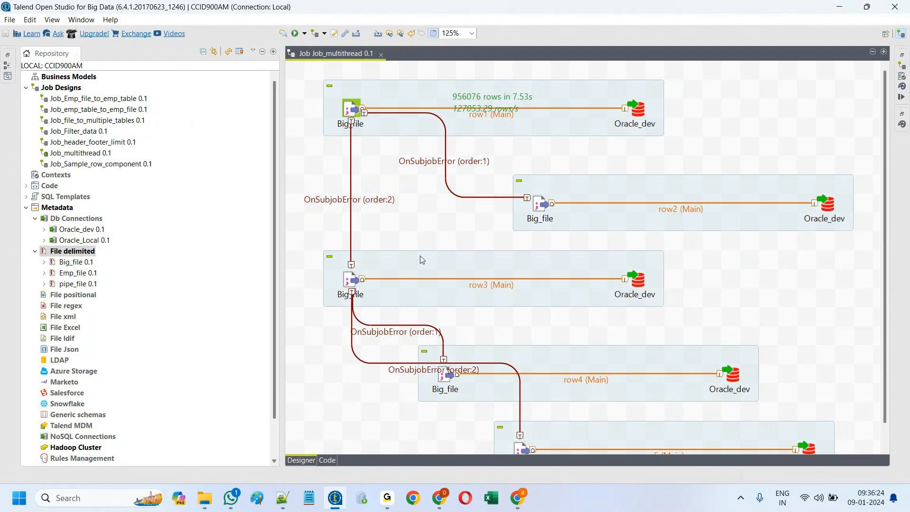
click(829, 205)
double_click(829, 204)
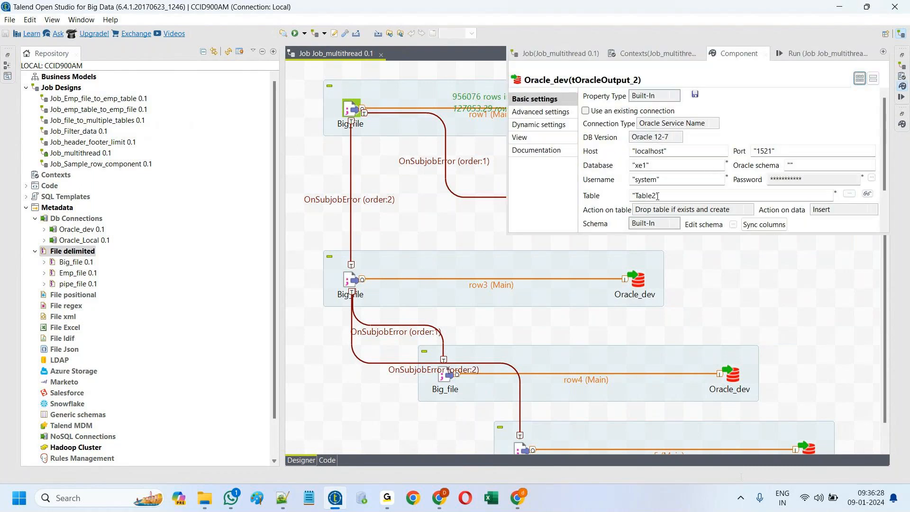
Step: Correct the row2 output's database from xe1 to xe and drag Oracle_dev 0.1 onto the canvas
click(648, 166)
key(BackSpace)
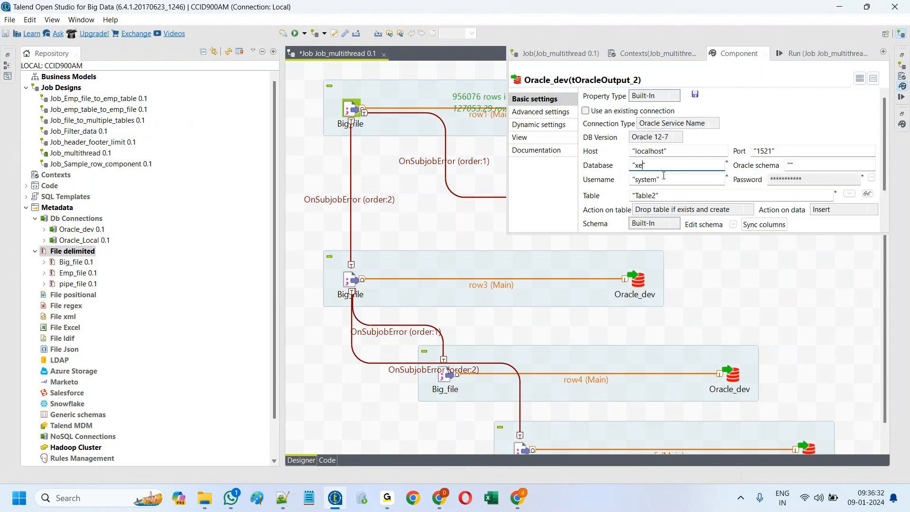
click(686, 268)
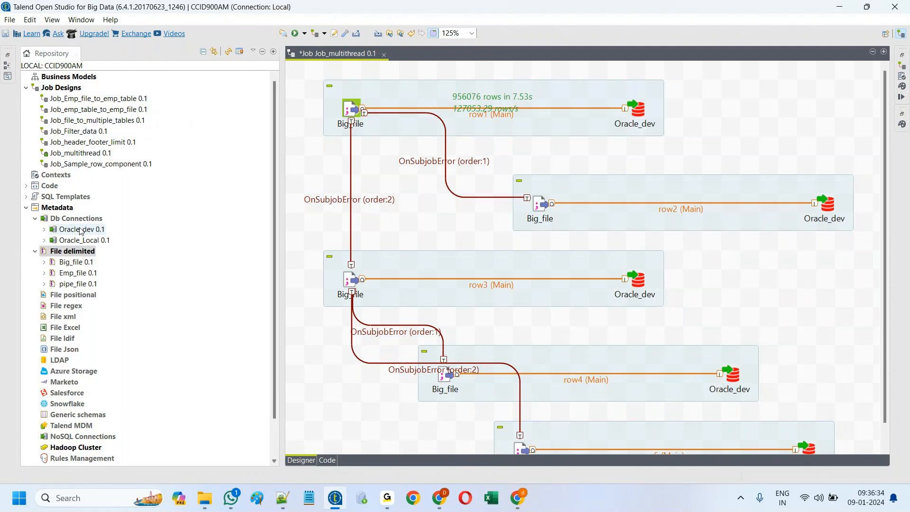
drag(77, 235, 764, 267)
Step: Create the dropped Oracle_dev as a tOracleOutput, then delete that extra component
click(379, 153)
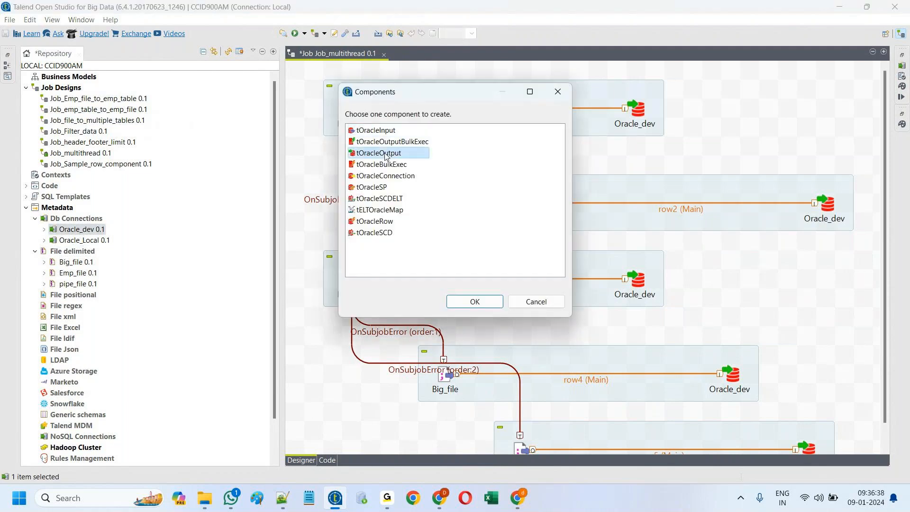
click(480, 304)
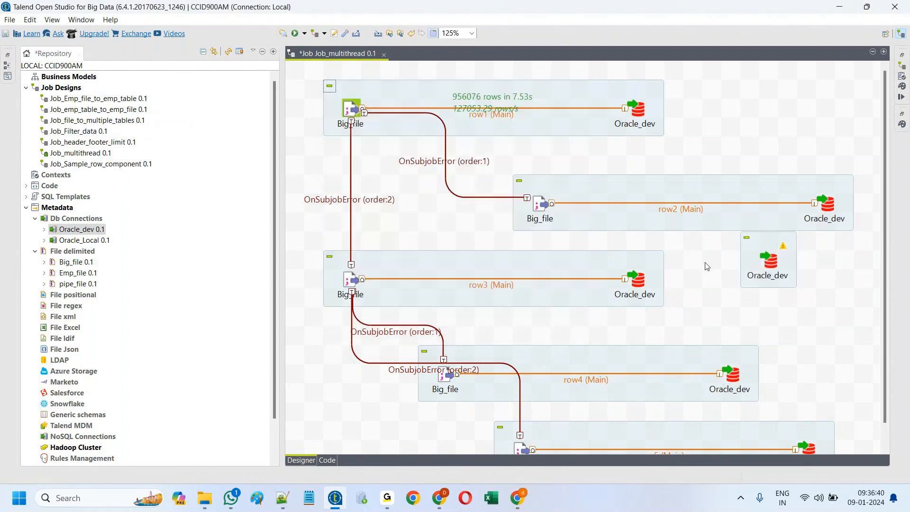
double_click(772, 263)
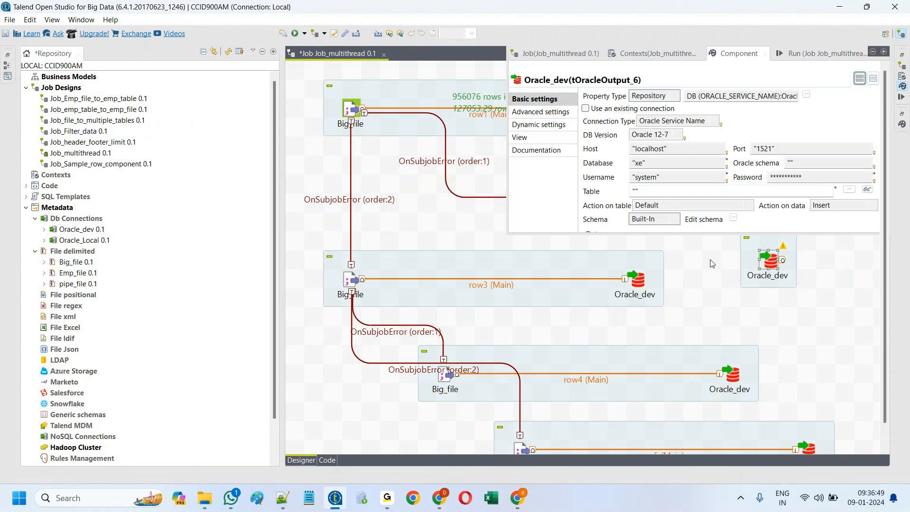
click(715, 243)
click(769, 260)
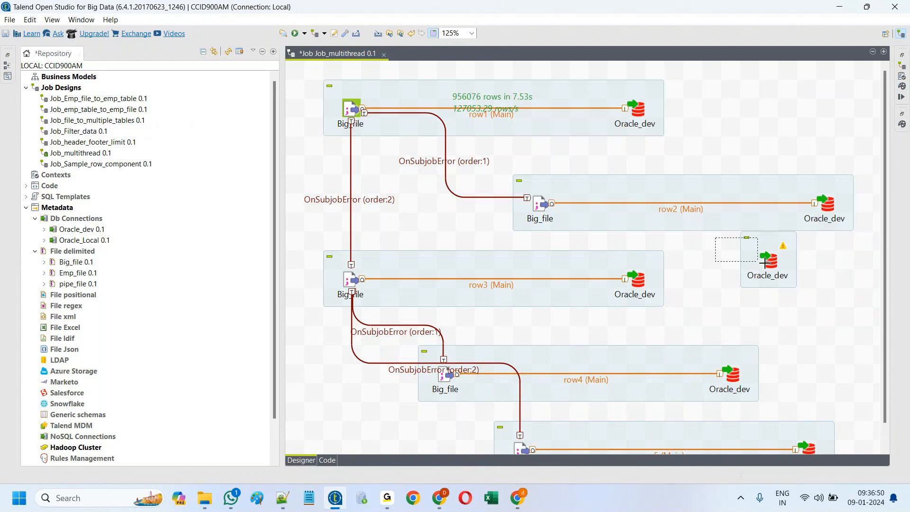
key(Delete)
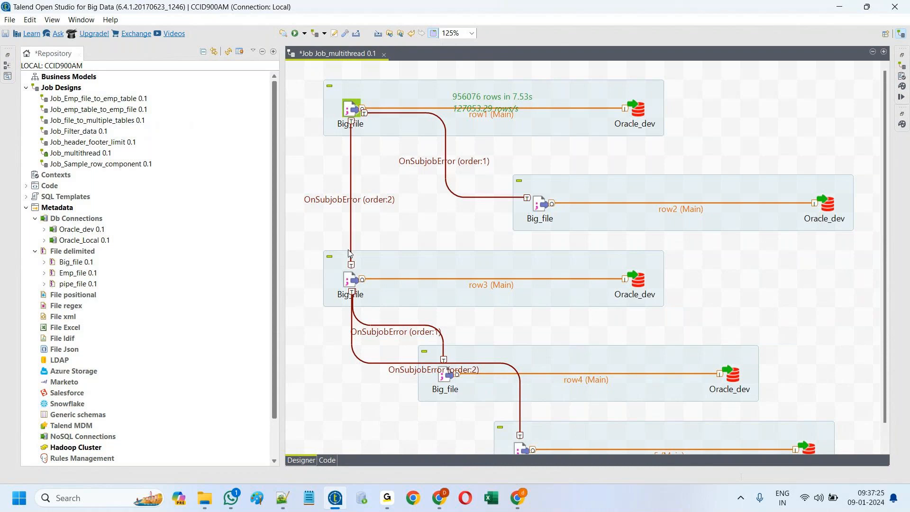
Step: In File Explorer, open 1sample_files > unite, showing the four 605 KB employe text files
click(205, 498)
click(49, 283)
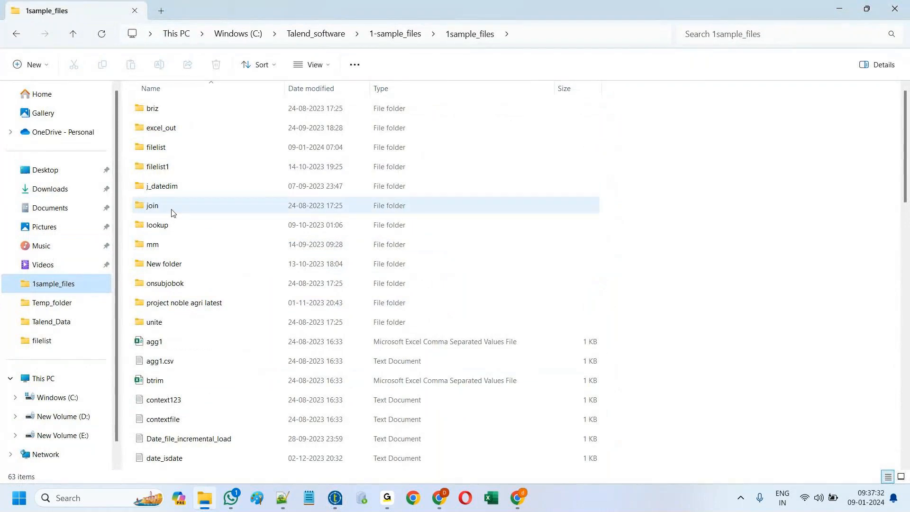
double_click(165, 322)
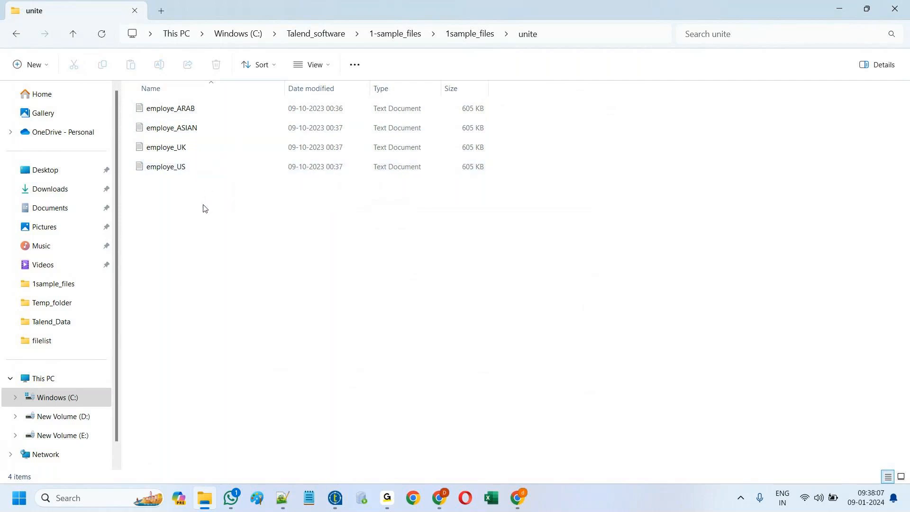
Step: Create a new job named Job_unite under Job Designs
click(340, 497)
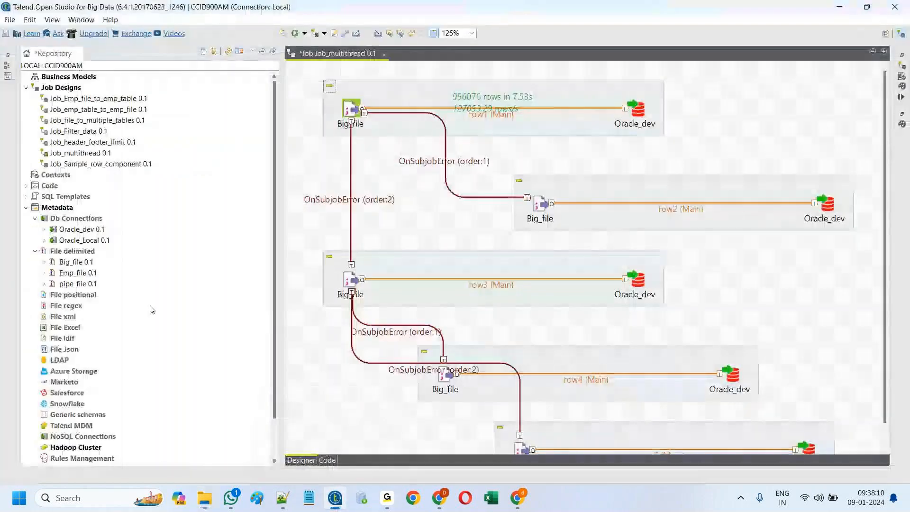
right_click(68, 89)
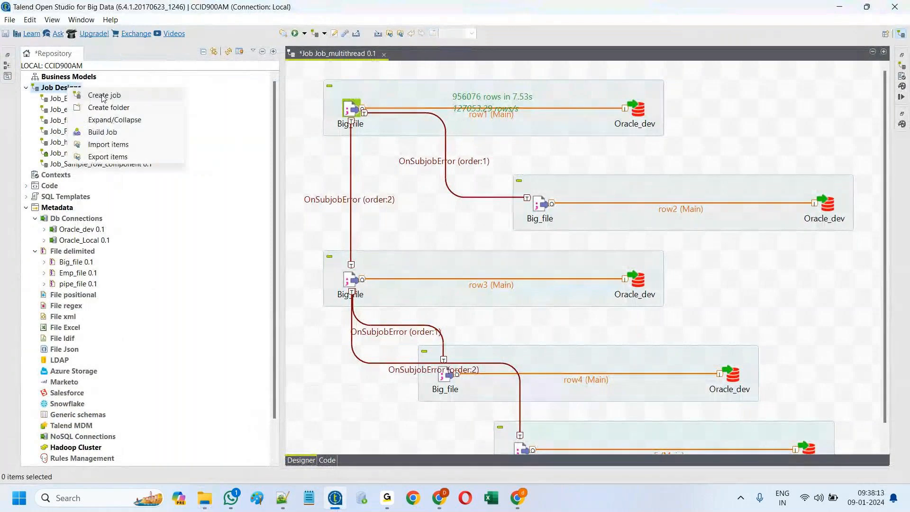
click(103, 95)
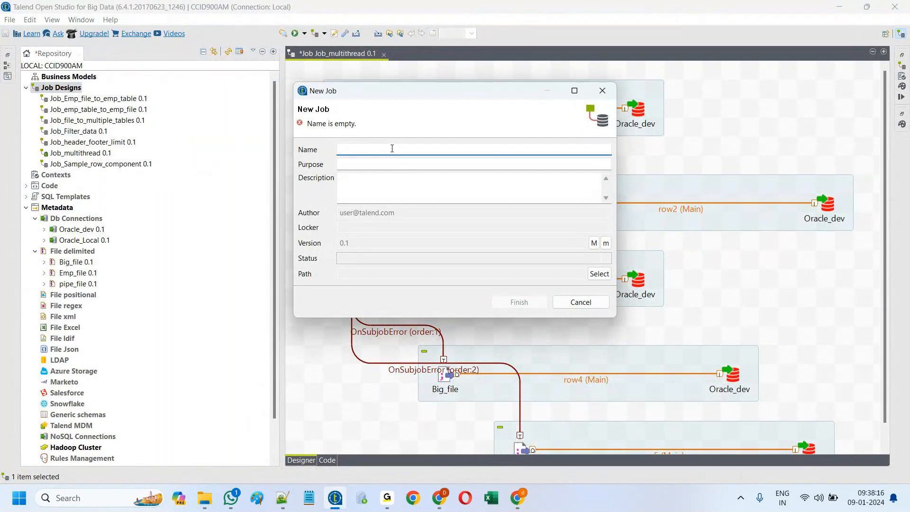
text(Job_)
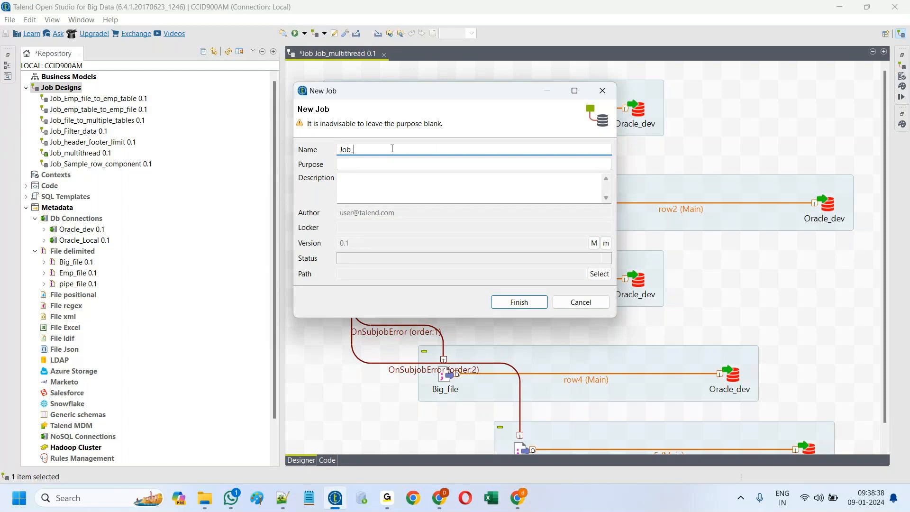
text(ui)
key(BackSpace)
text(nite)
click(511, 302)
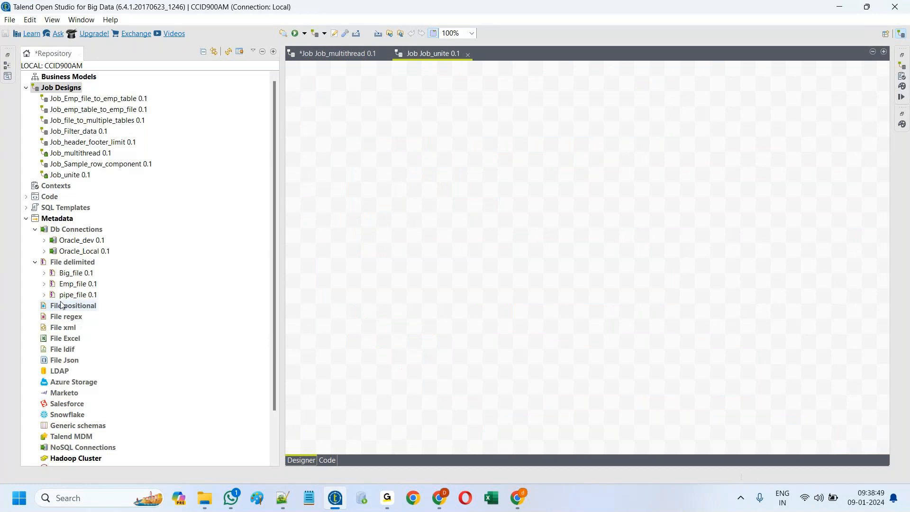
Step: Start a new delimited file metadata named 'Unite' using employe_ARAB.txt from the unite folder
right_click(76, 263)
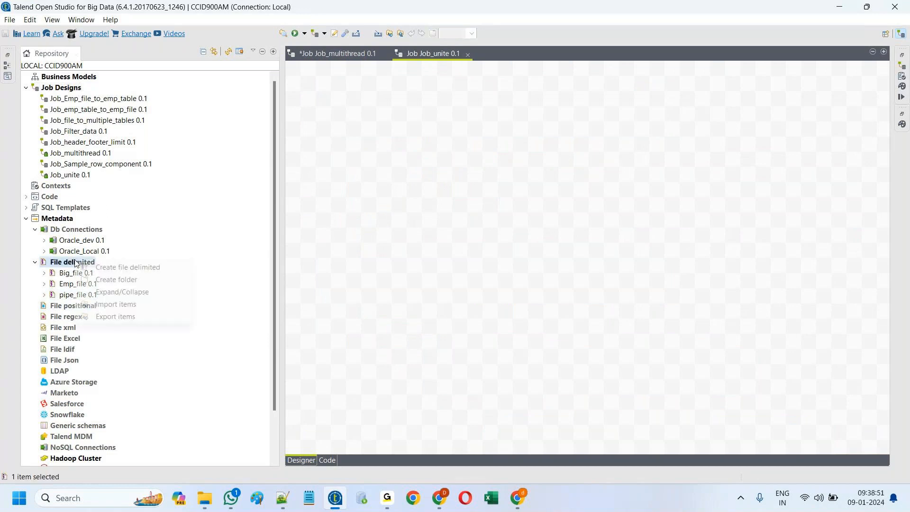
click(124, 268)
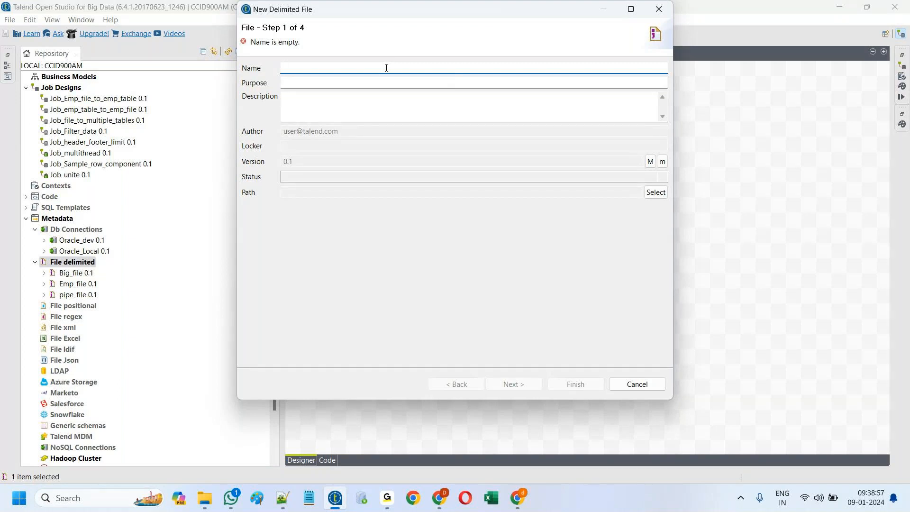
text(Unite)
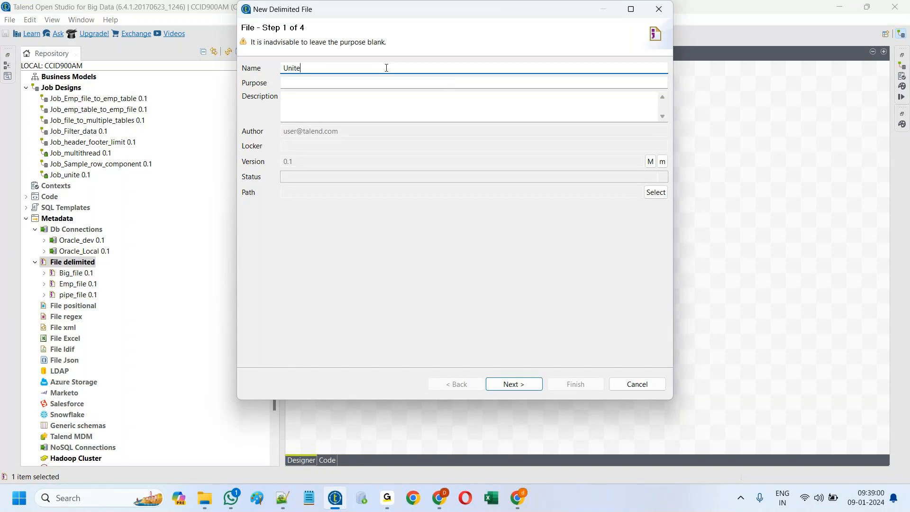
click(512, 385)
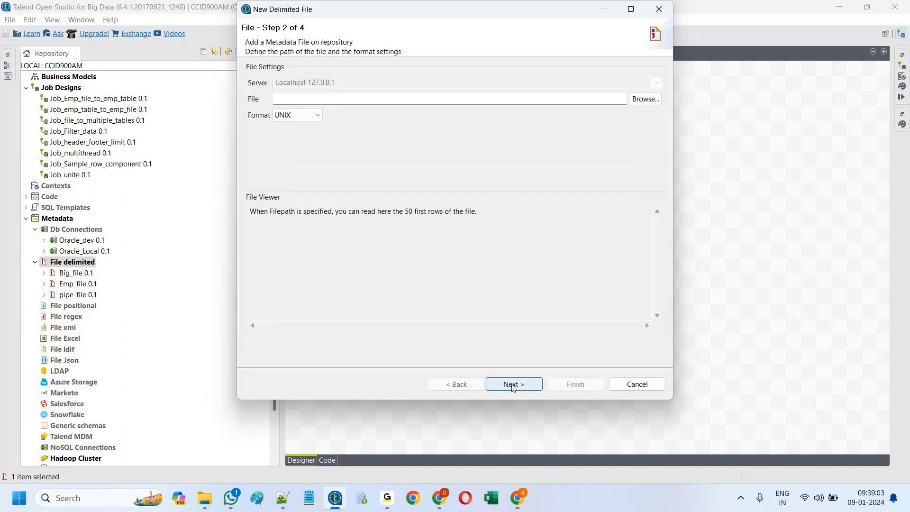
click(645, 99)
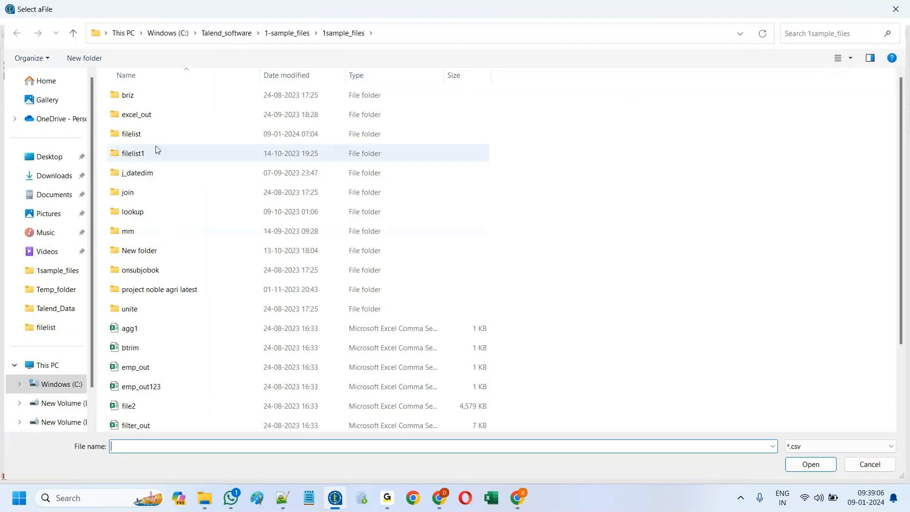
double_click(150, 312)
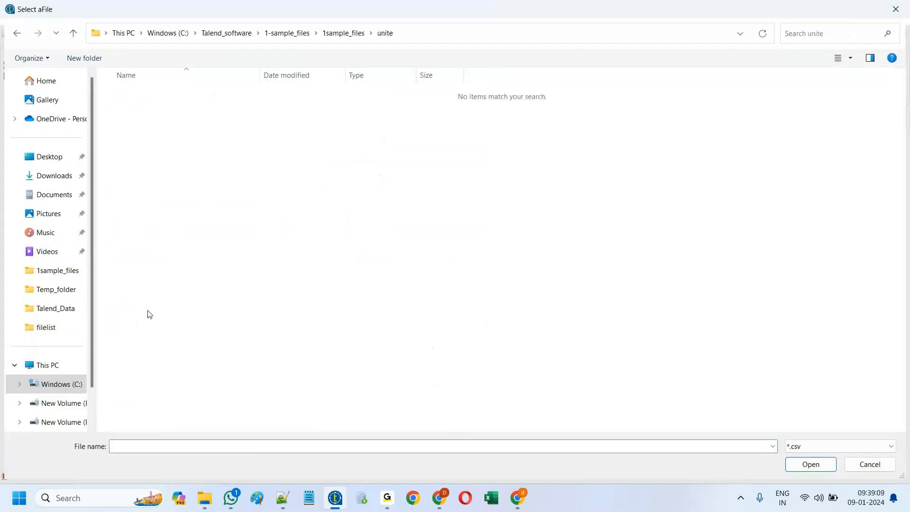
click(869, 448)
click(824, 477)
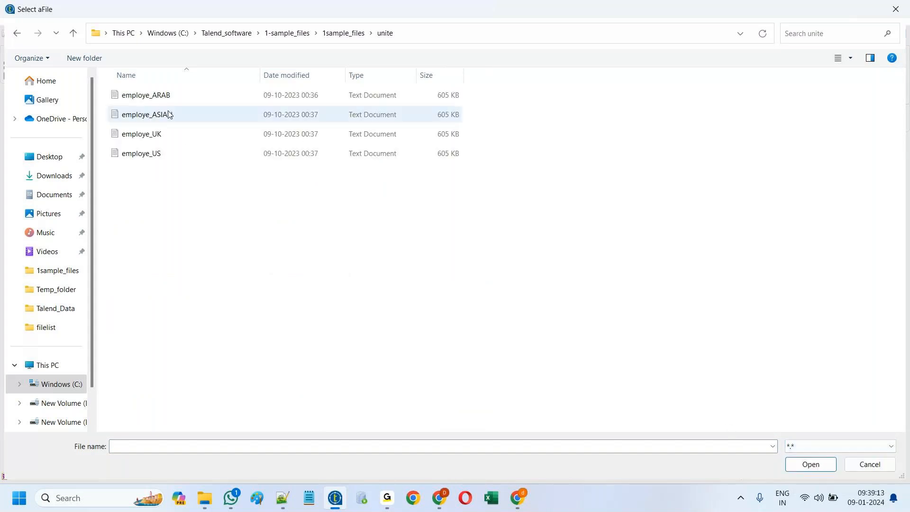
click(162, 103)
click(813, 467)
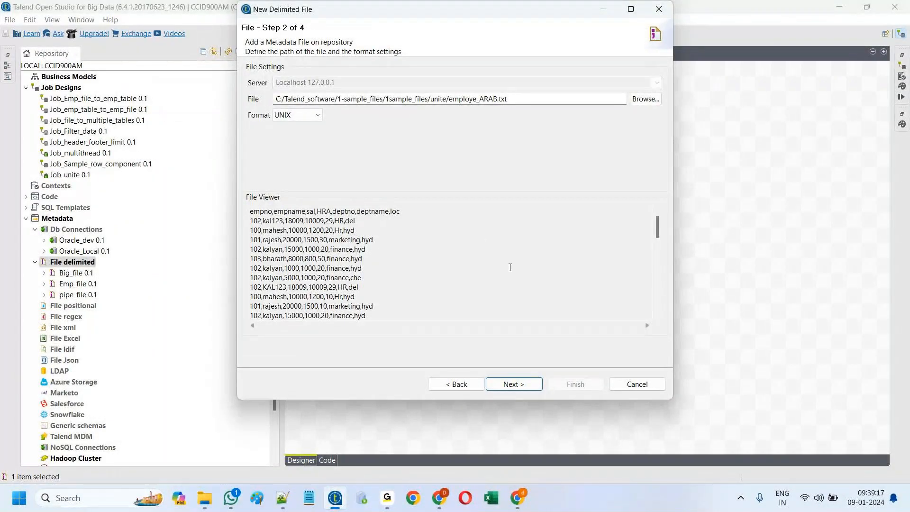
Step: Set the field separator to Comma and use the first row as column headings
click(511, 385)
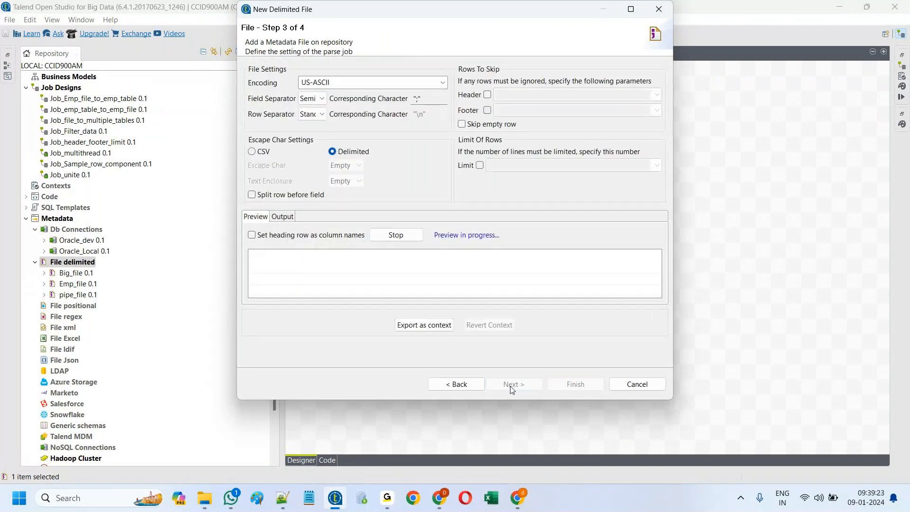
click(321, 99)
click(321, 118)
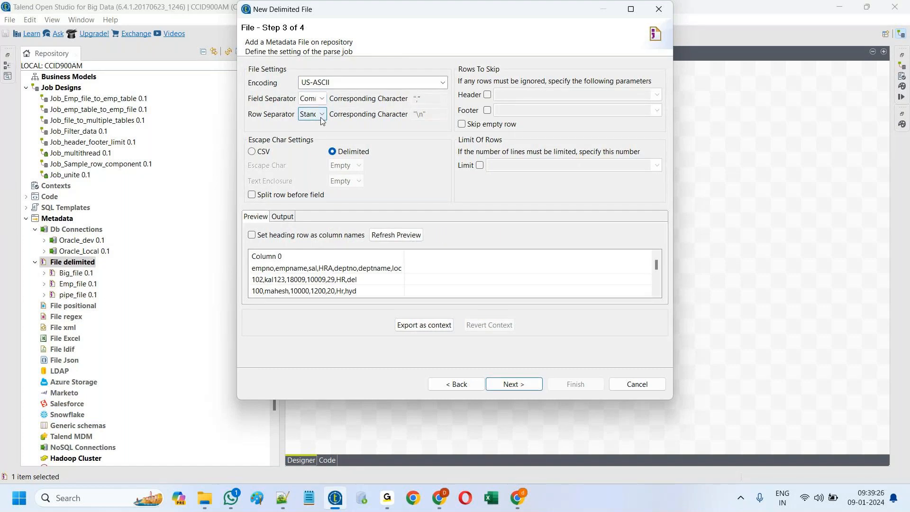
click(251, 235)
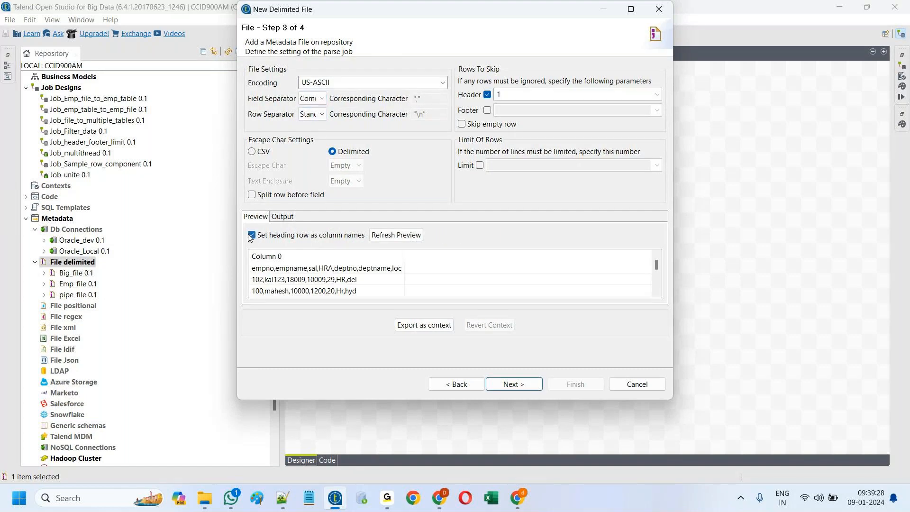
click(401, 239)
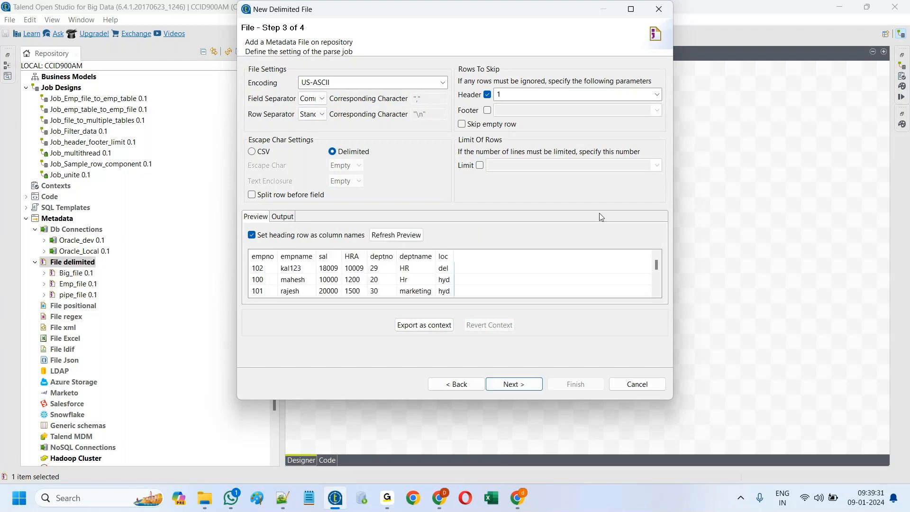
Step: Set every column length to 20, finish the Unite metadata, and drag it onto Job_unite
click(513, 384)
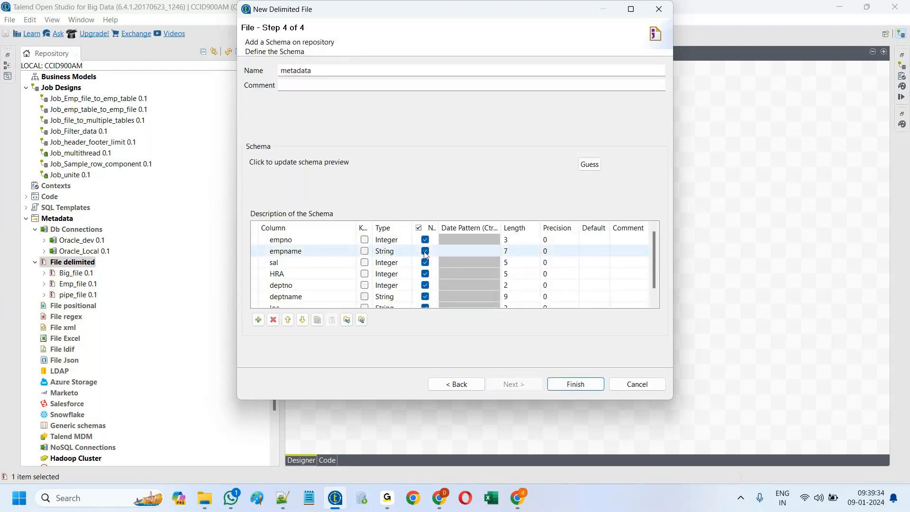
click(522, 240)
text(20)
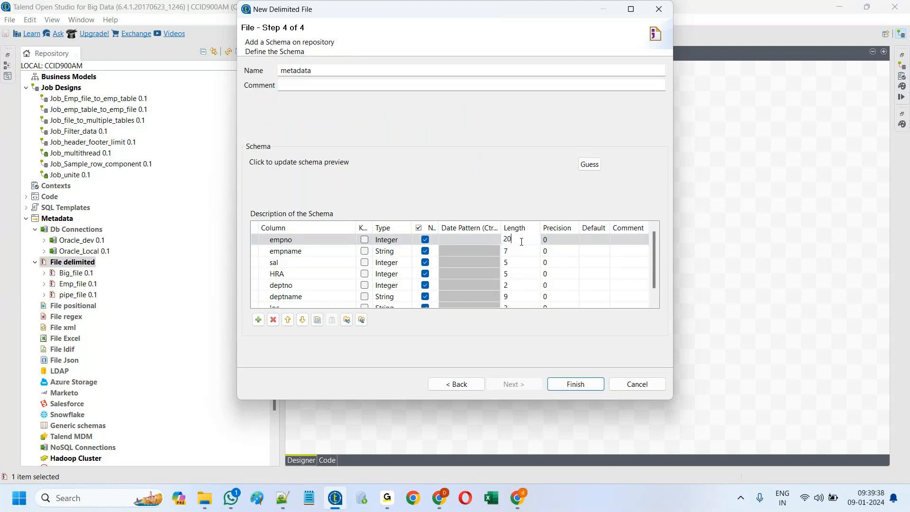
click(521, 253)
text(20)
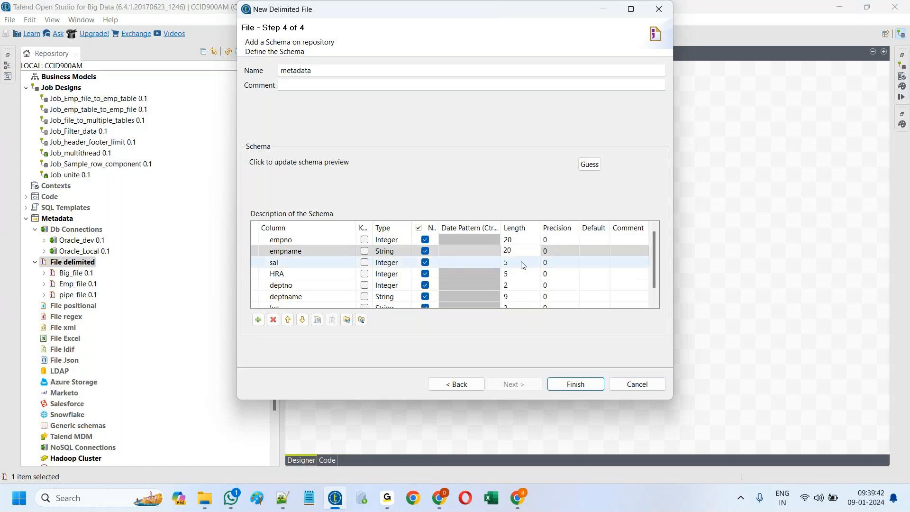
click(523, 263)
text(20)
click(526, 274)
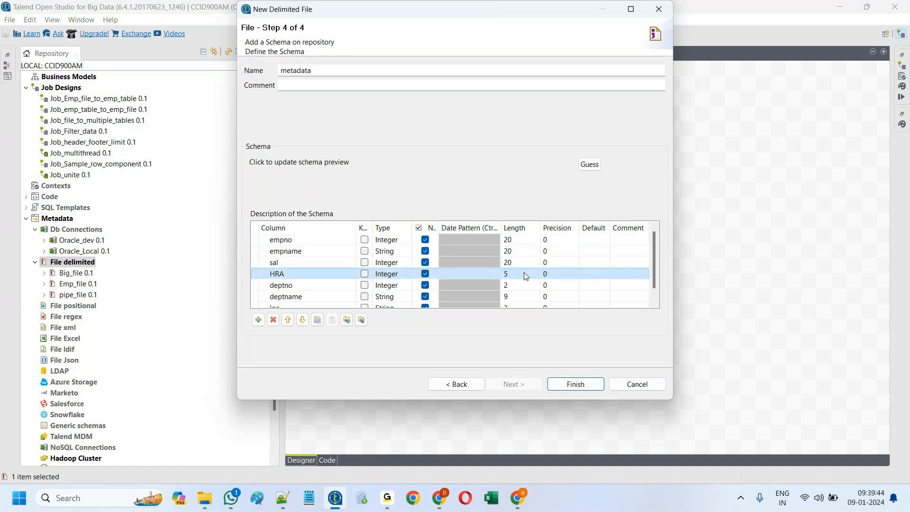
text(20)
click(525, 287)
text(20)
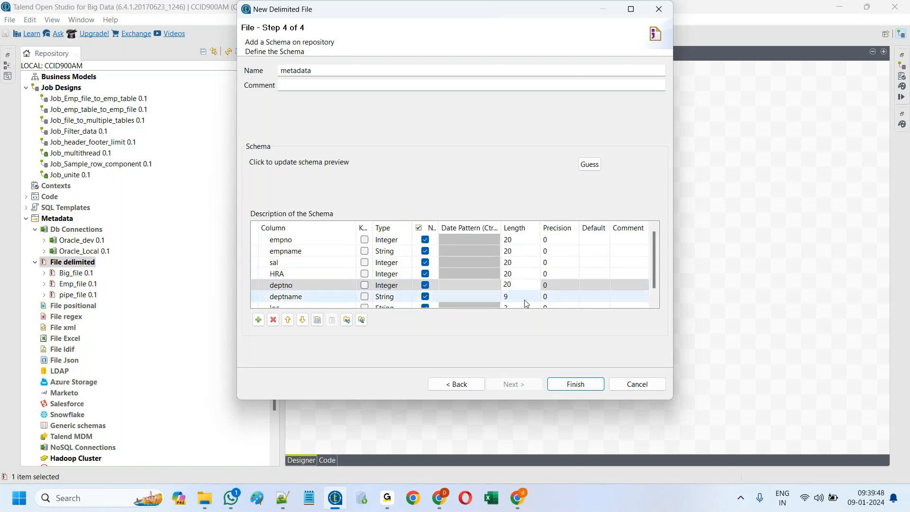
click(525, 297)
text(20)
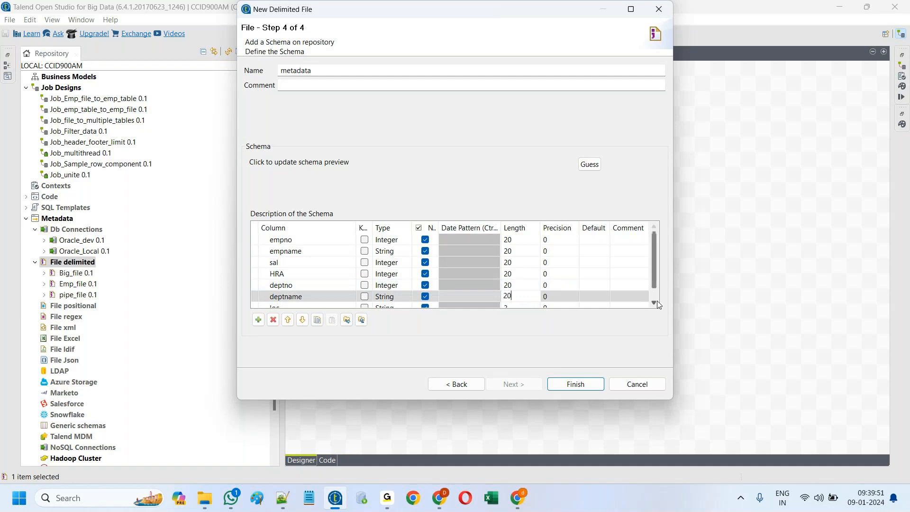
click(659, 303)
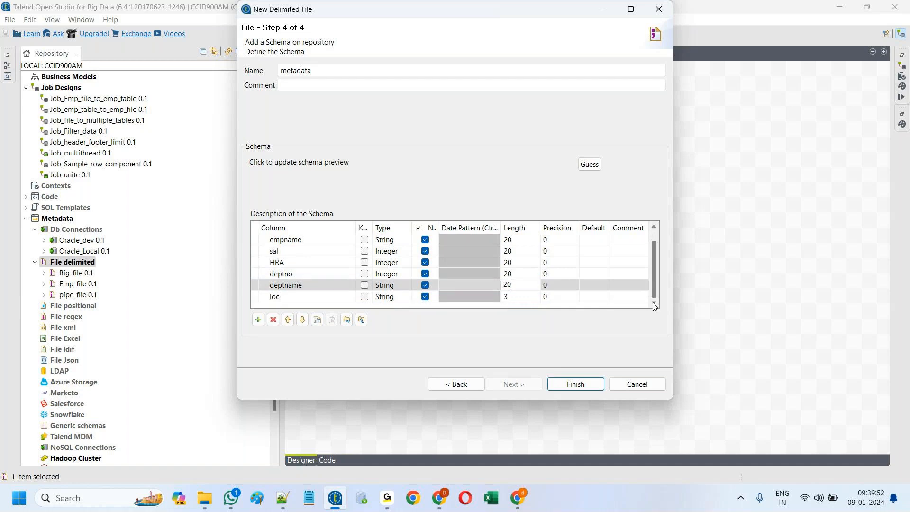
click(529, 297)
text(20)
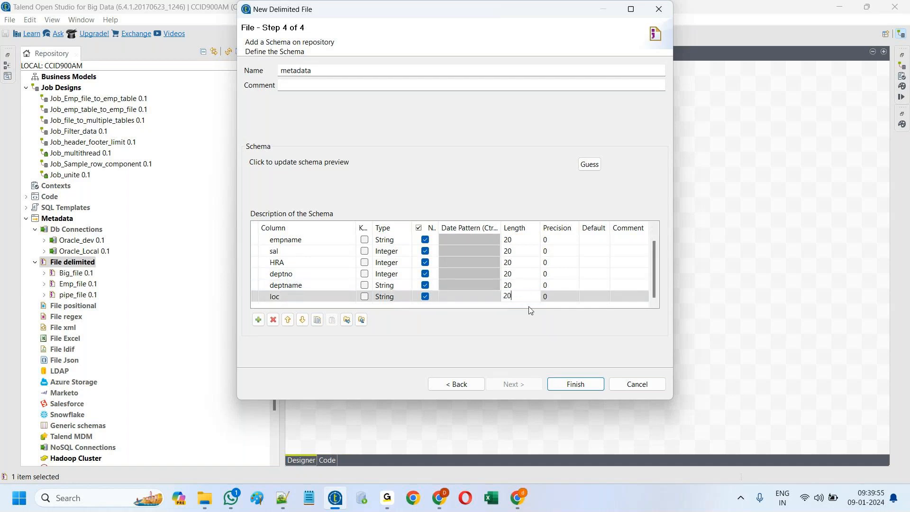
click(572, 386)
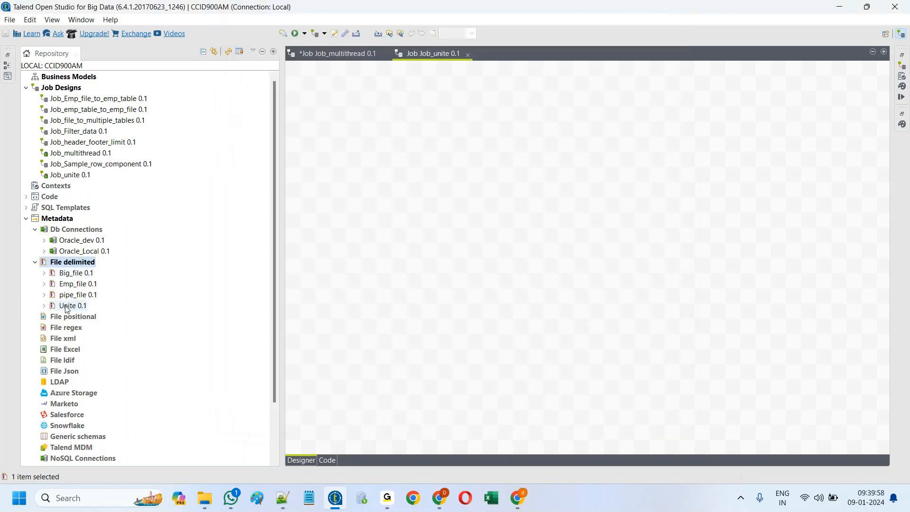
drag(66, 309, 488, 176)
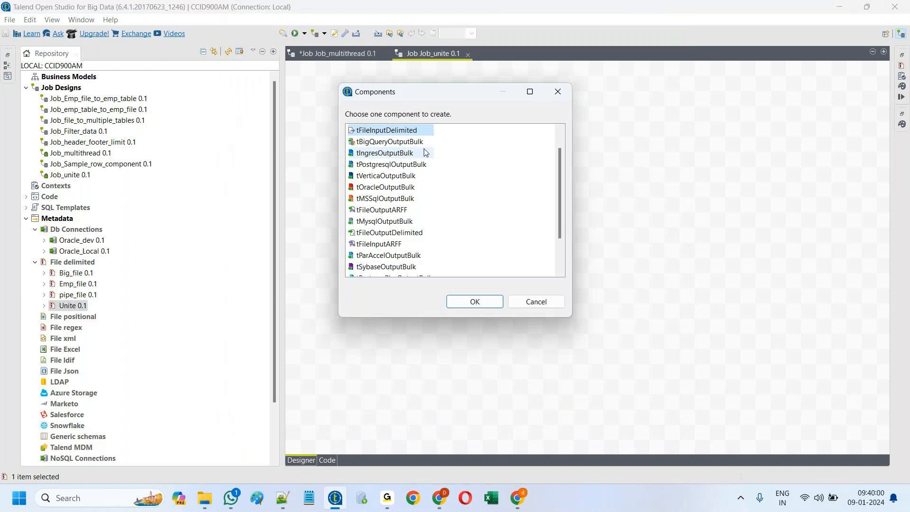
Step: Add Unite as a delimited file input and shift it further left on the canvas
click(476, 303)
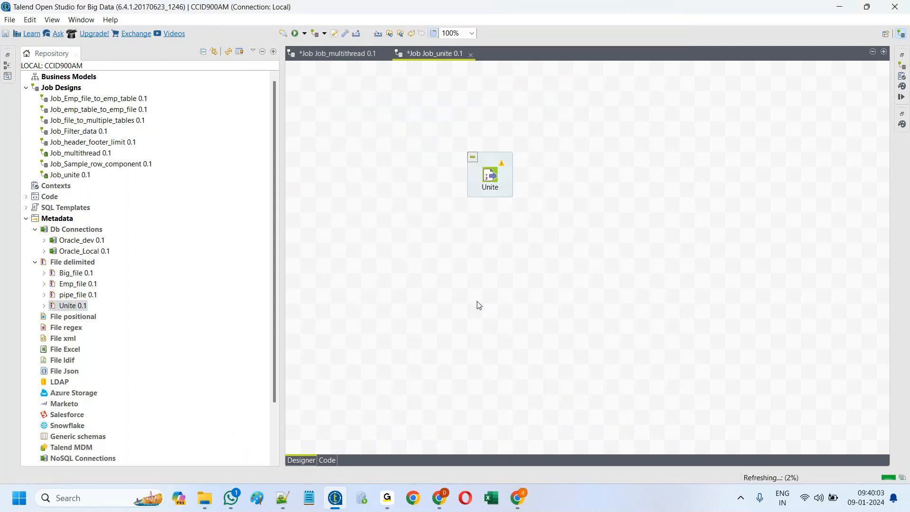
drag(488, 176, 383, 192)
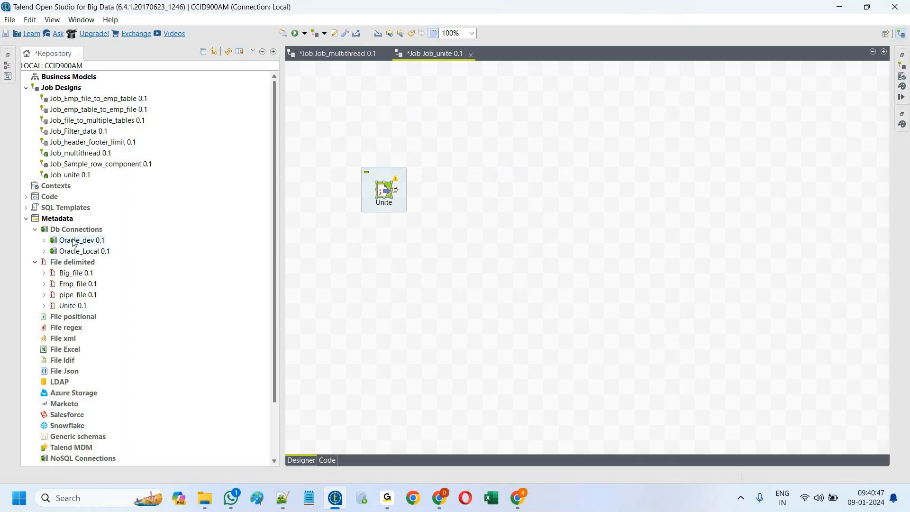
Step: Place Oracle_dev on the canvas as a tOracleOutput component
drag(73, 243, 574, 240)
click(385, 153)
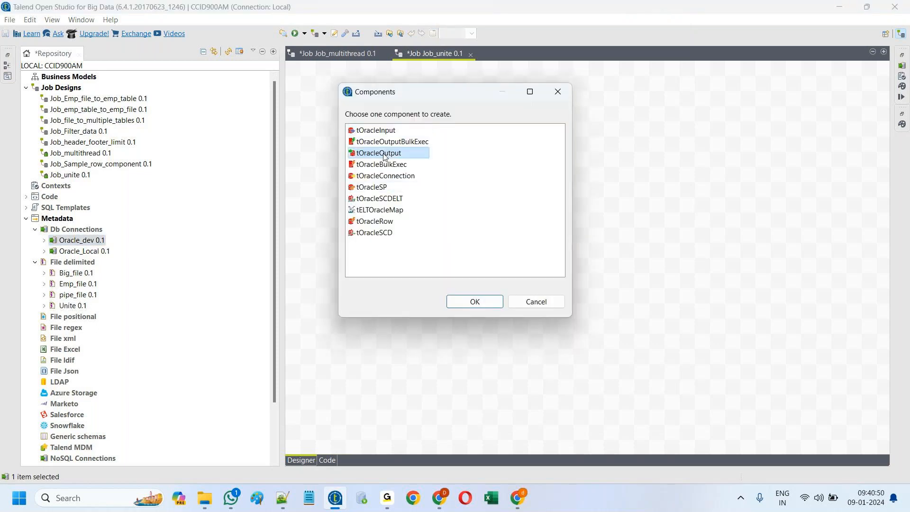
click(481, 302)
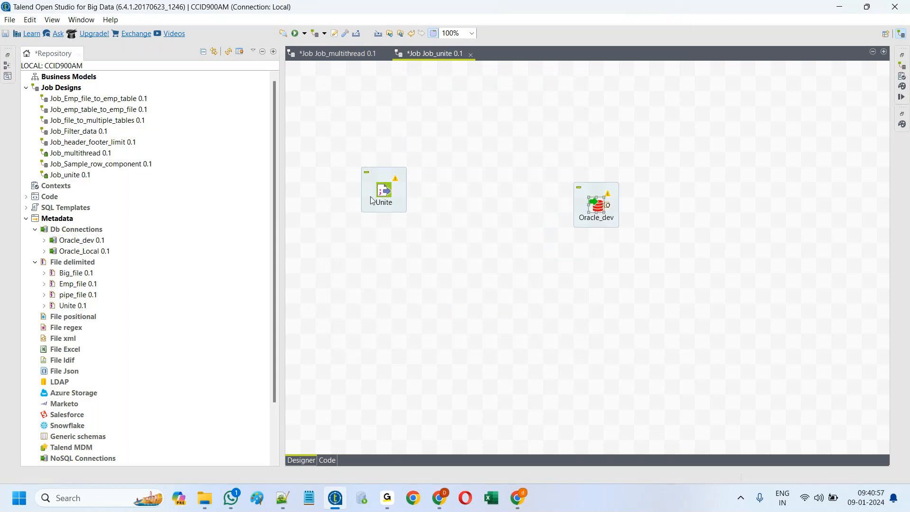
Step: Copy the Unite input and paste three more copies onto the canvas
click(386, 191)
double_click(385, 190)
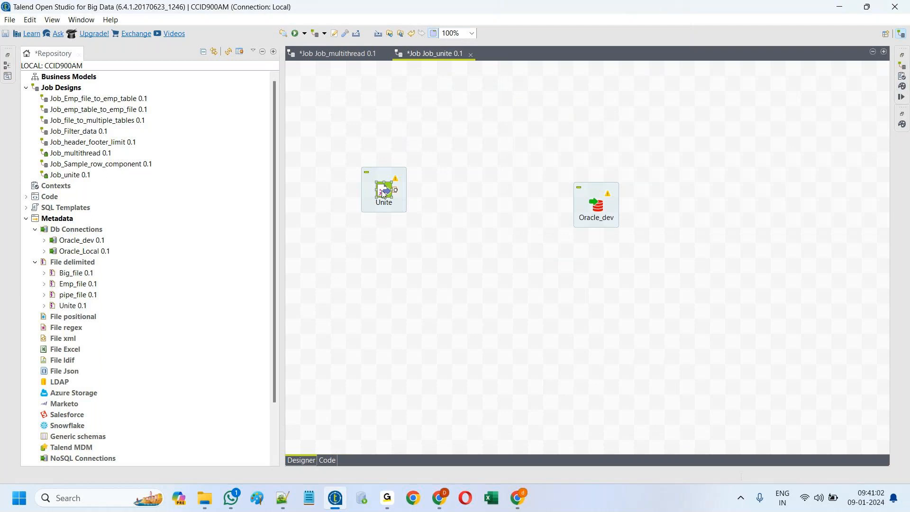
right_click(382, 191)
right_click(377, 278)
click(410, 353)
right_click(472, 310)
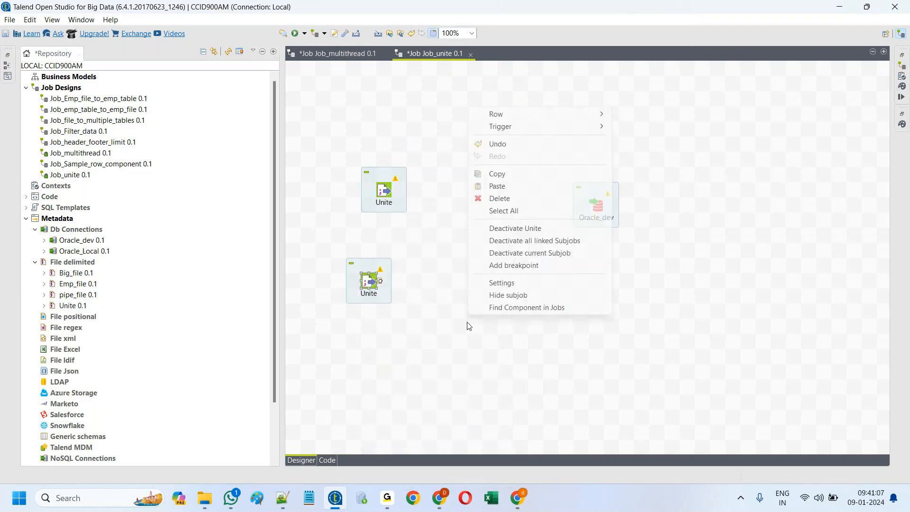
click(497, 186)
right_click(488, 374)
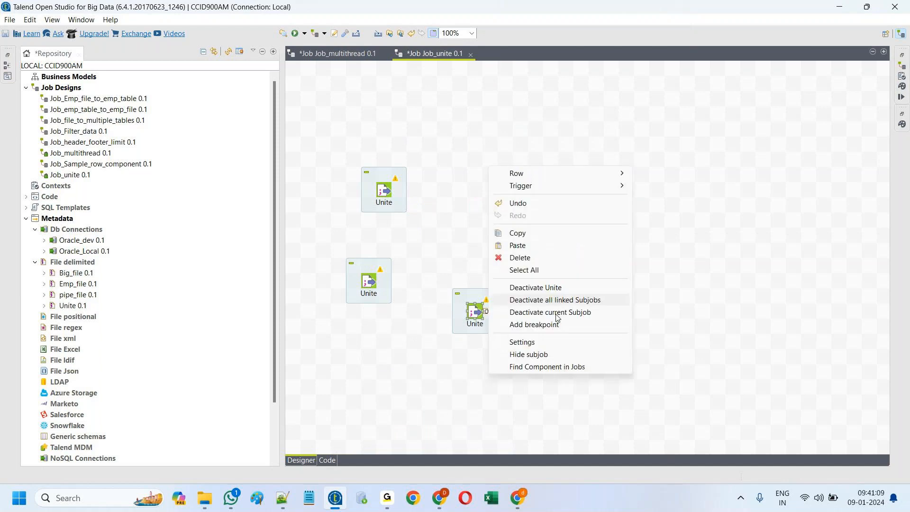
click(514, 245)
Step: Arrange the four Unite inputs into a vertical column
drag(385, 191, 400, 130)
drag(367, 282, 398, 236)
drag(476, 311, 398, 326)
drag(496, 374, 413, 413)
Step: Point the second Unite input at employe_ASIAN.txt
double_click(399, 135)
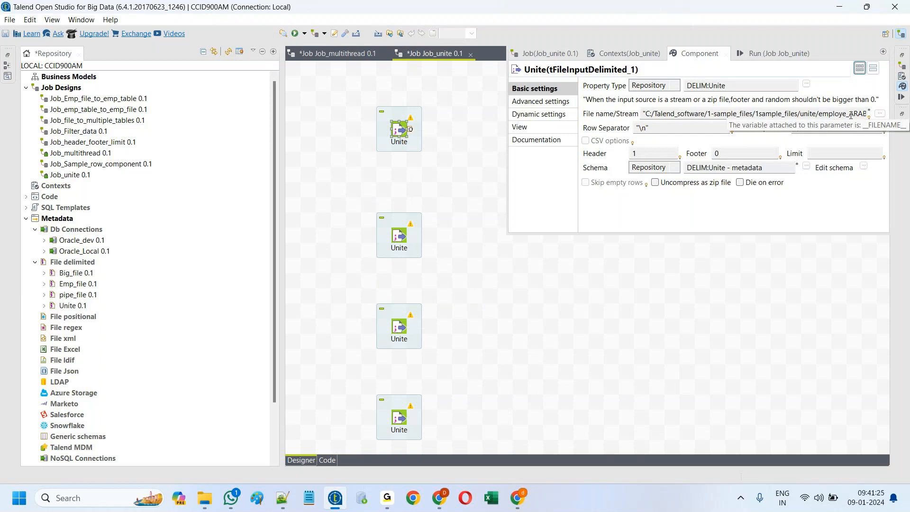
click(398, 236)
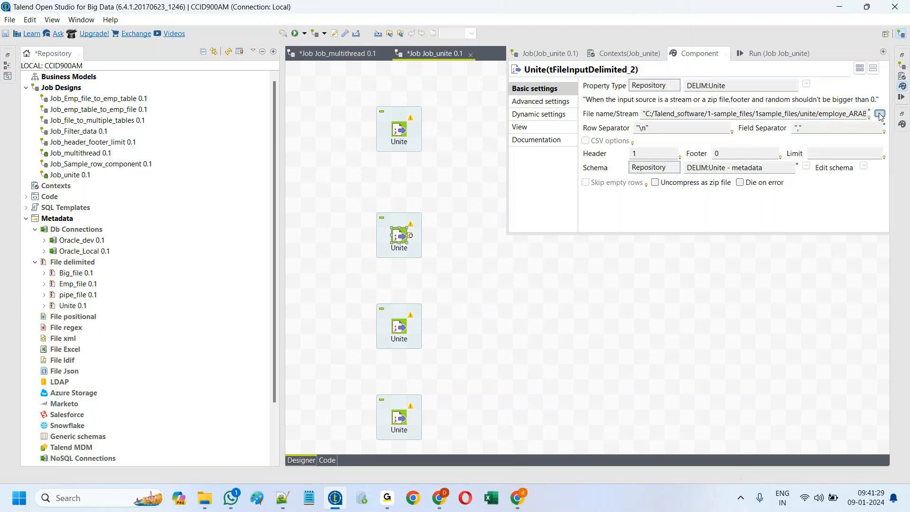
click(880, 114)
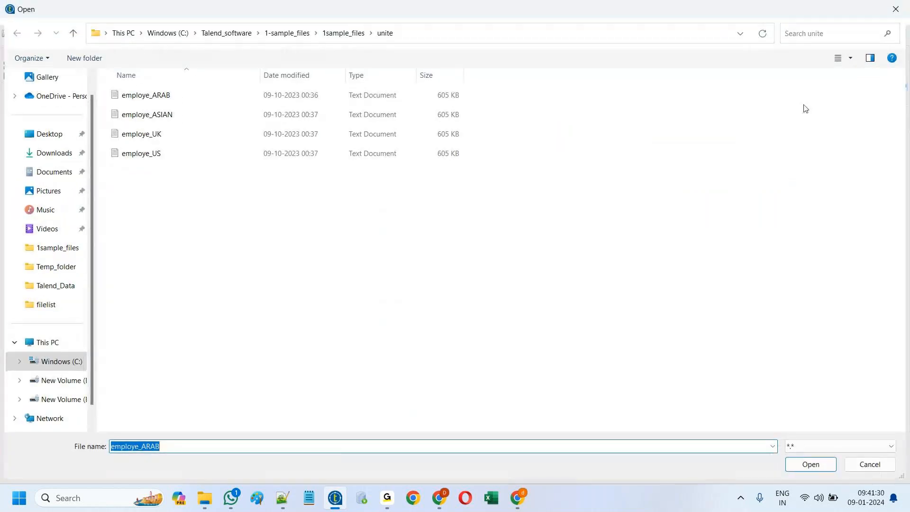
click(172, 121)
click(809, 464)
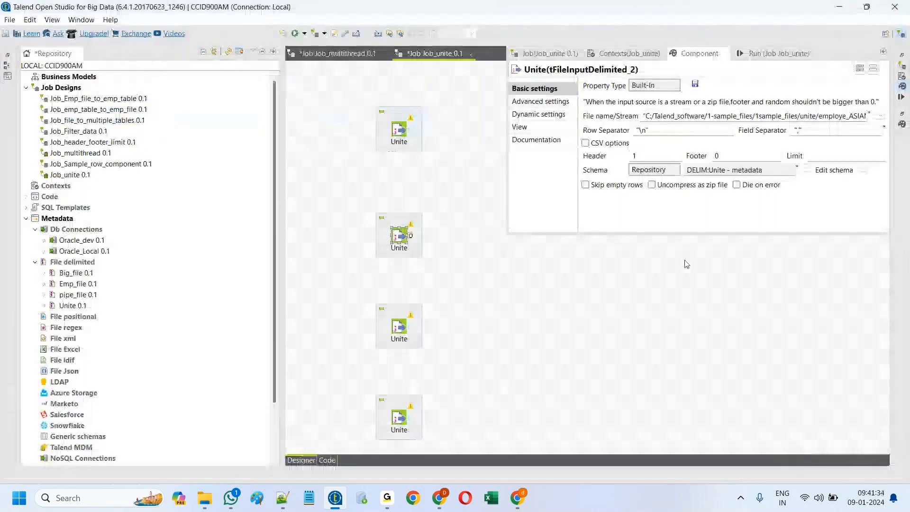
Step: Point the third Unite input at employe_UK.txt
click(397, 327)
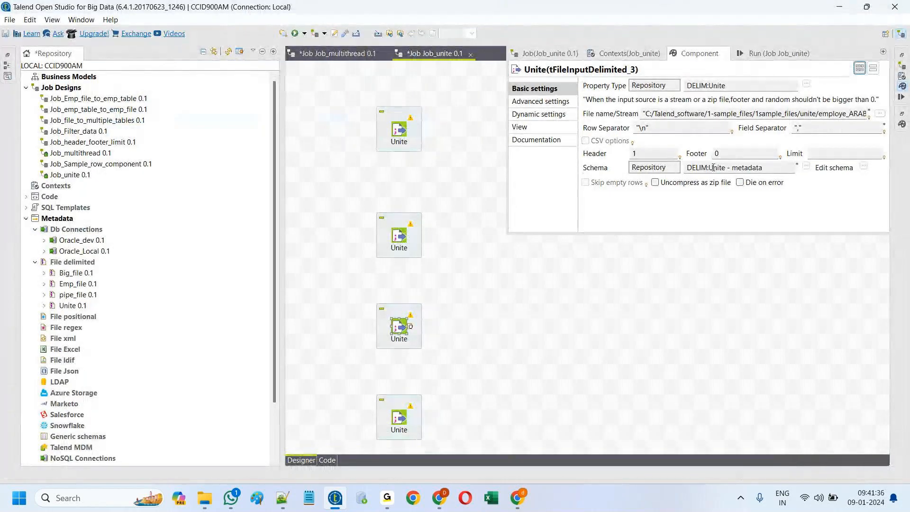
click(880, 114)
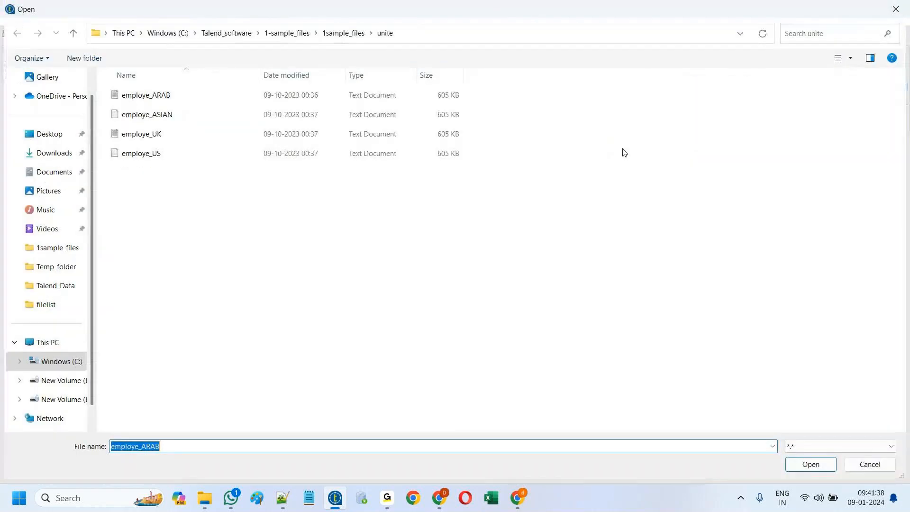
click(143, 134)
click(826, 467)
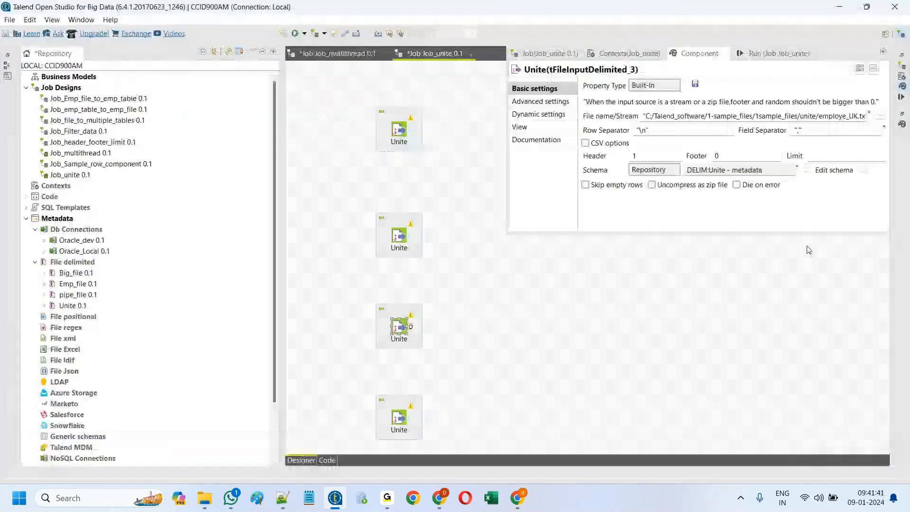
Step: Point the fourth Unite input at employe_US.txt and move Oracle_dev further right
click(398, 418)
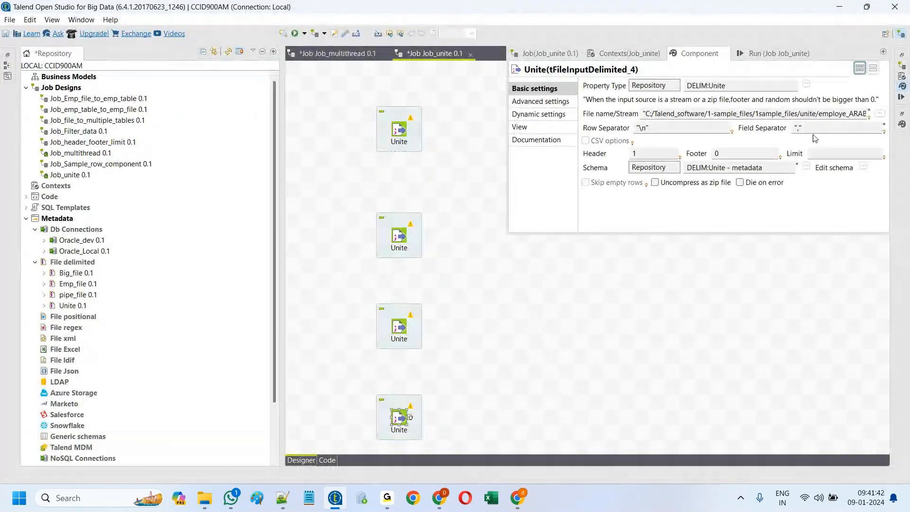
click(881, 114)
click(189, 153)
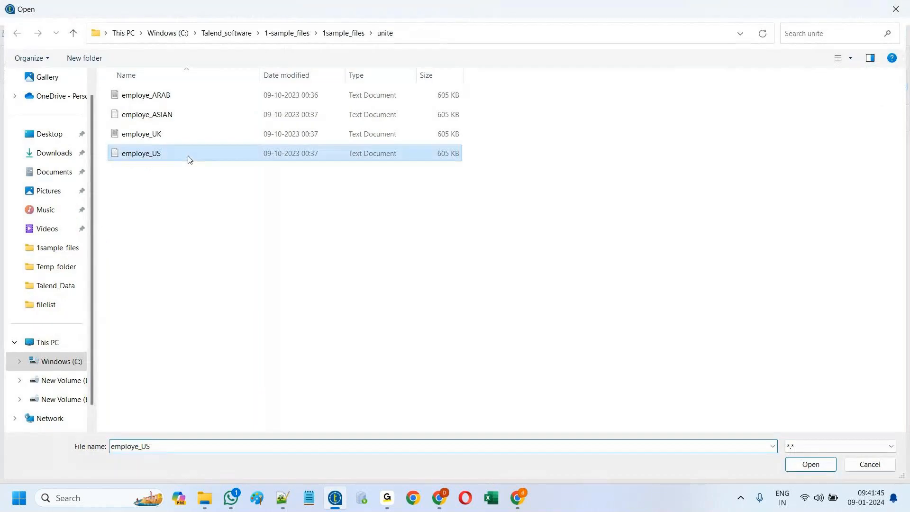
click(811, 464)
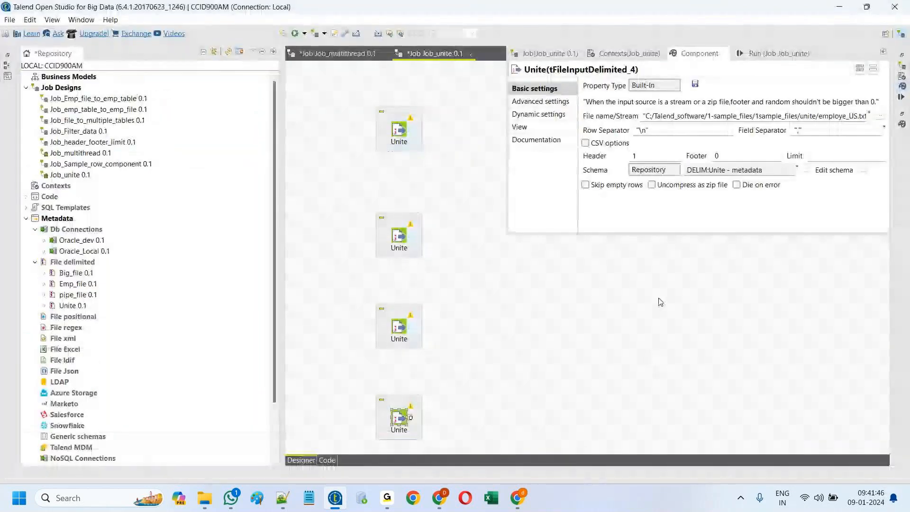
click(629, 305)
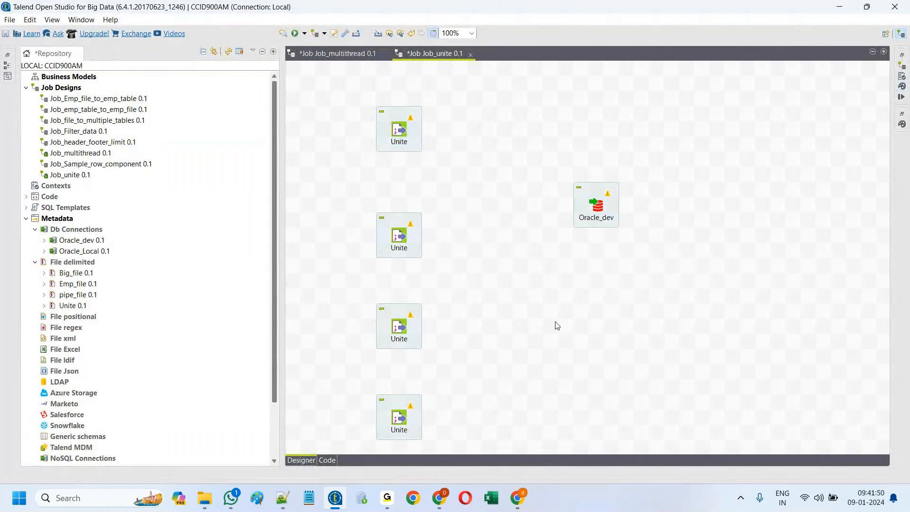
drag(605, 204, 671, 257)
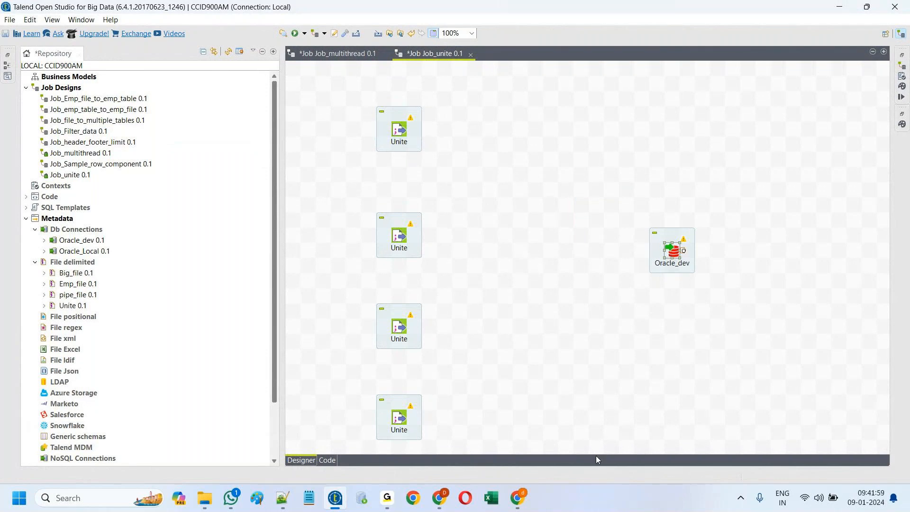
Step: Copy the three flow lines in the 'new 3' note and paste them three more times
click(290, 501)
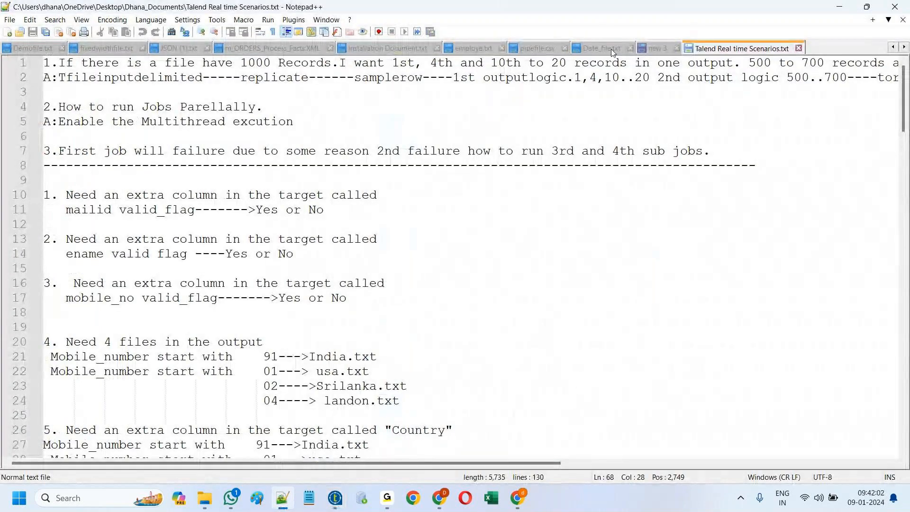
click(613, 49)
click(658, 48)
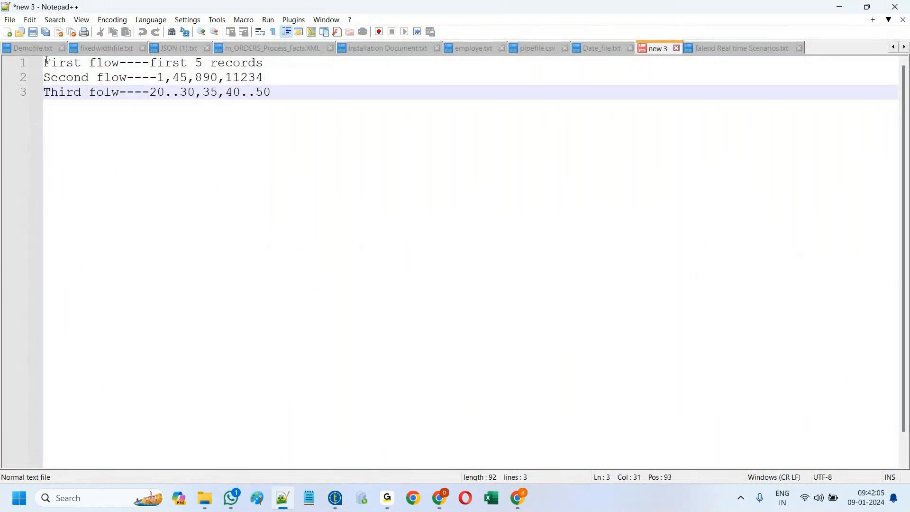
drag(44, 62, 277, 95)
key(ctrl+c)
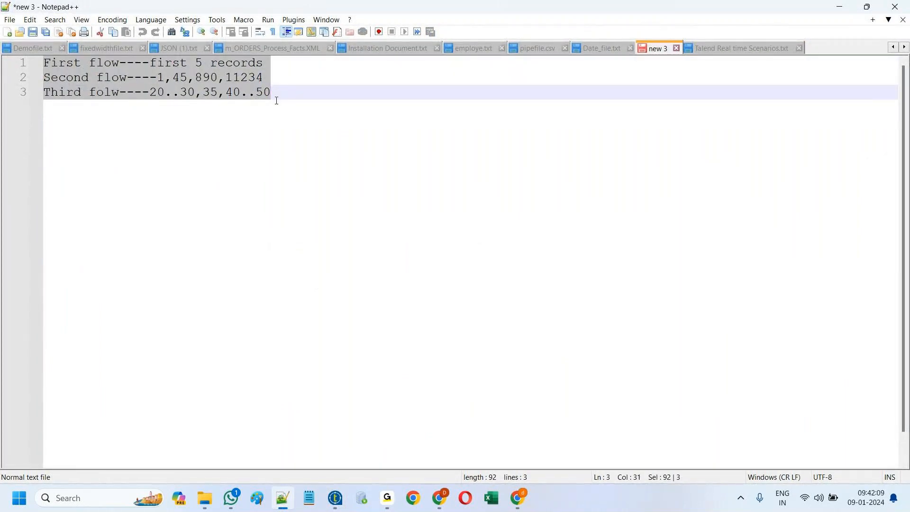
click(277, 95)
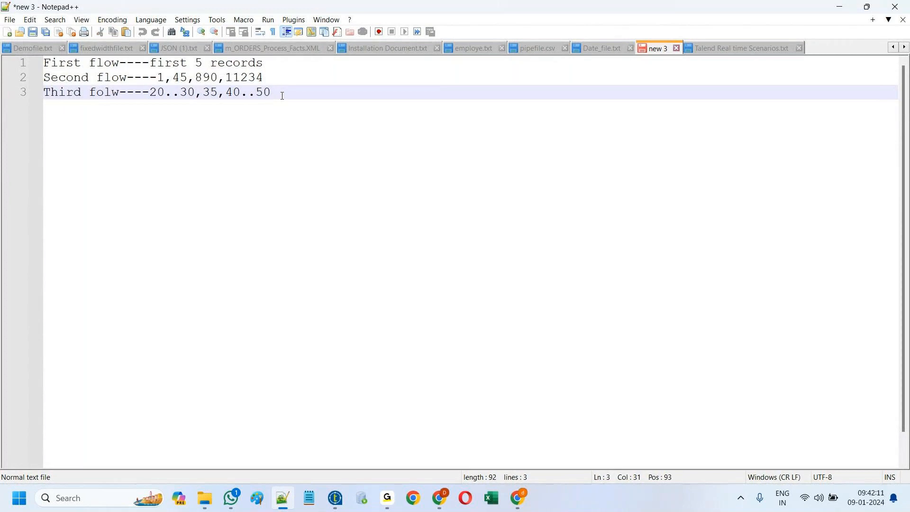
key(Return)
key(ctrl+v)
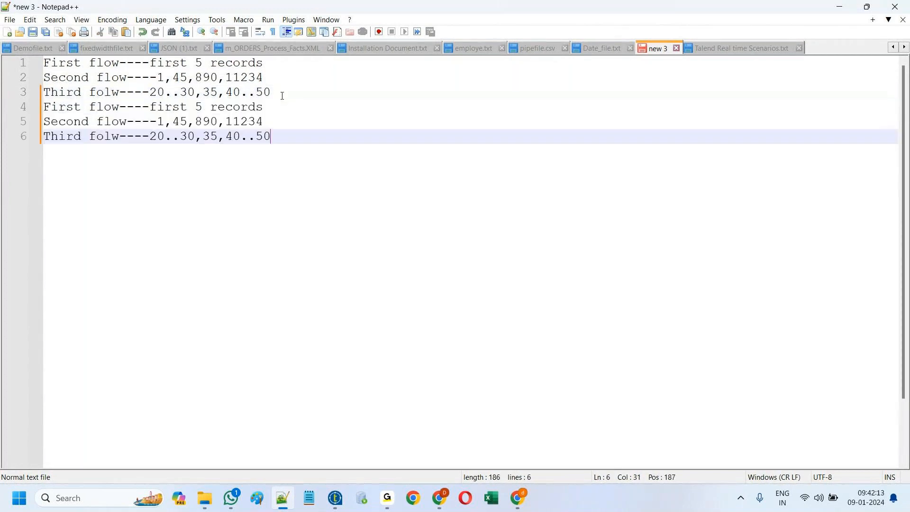
key(Return)
key(ctrl+v)
key(Return)
key(ctrl+v)
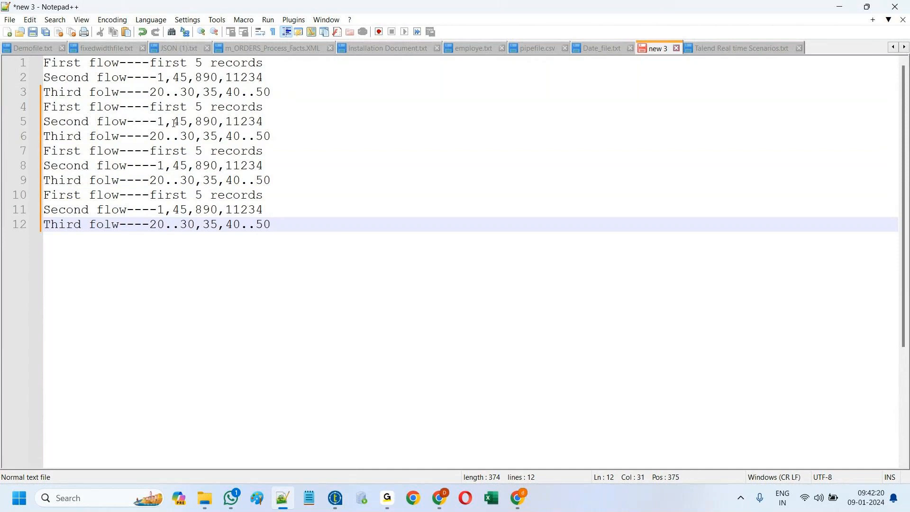
Step: Back in Talend, link the top Unite input to Oracle_dev with a Main row
click(335, 498)
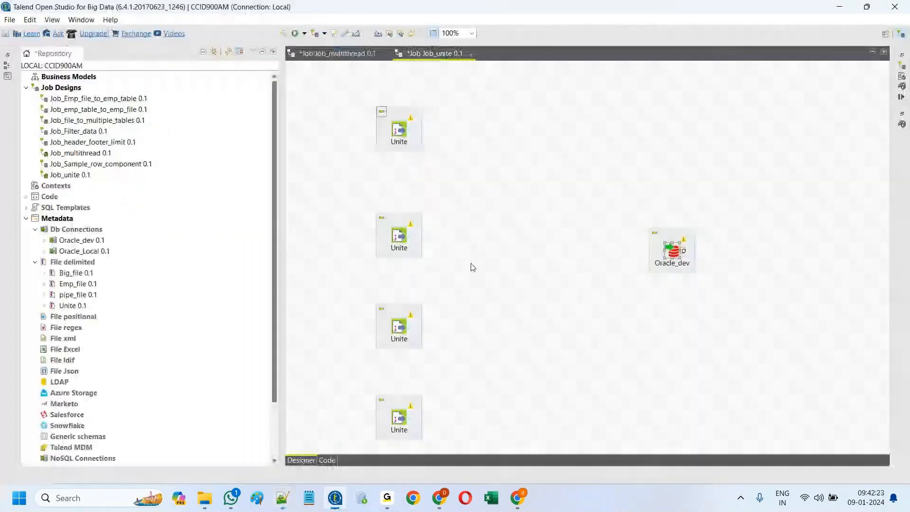
right_click(400, 129)
mouse_move(448, 136)
click(582, 135)
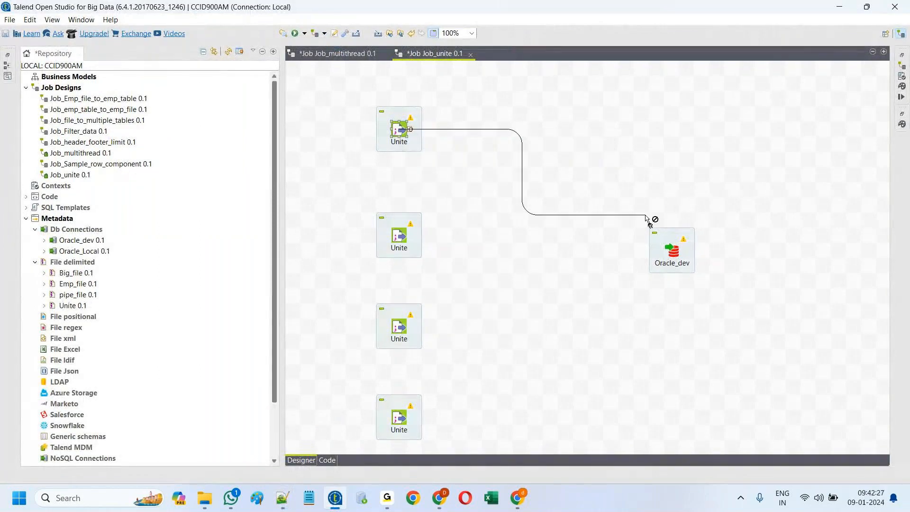
click(673, 260)
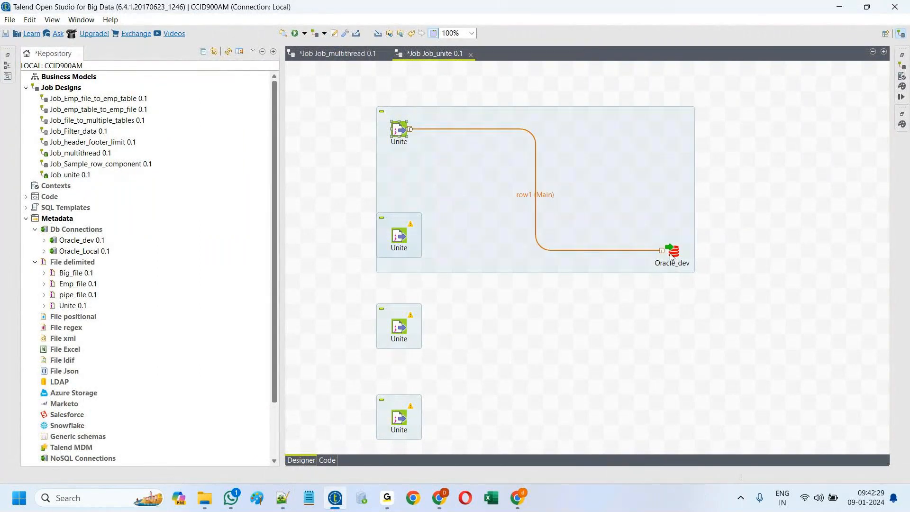
Step: Try twice to link the second Unite input to Oracle_dev with a Main row
right_click(397, 240)
mouse_move(449, 243)
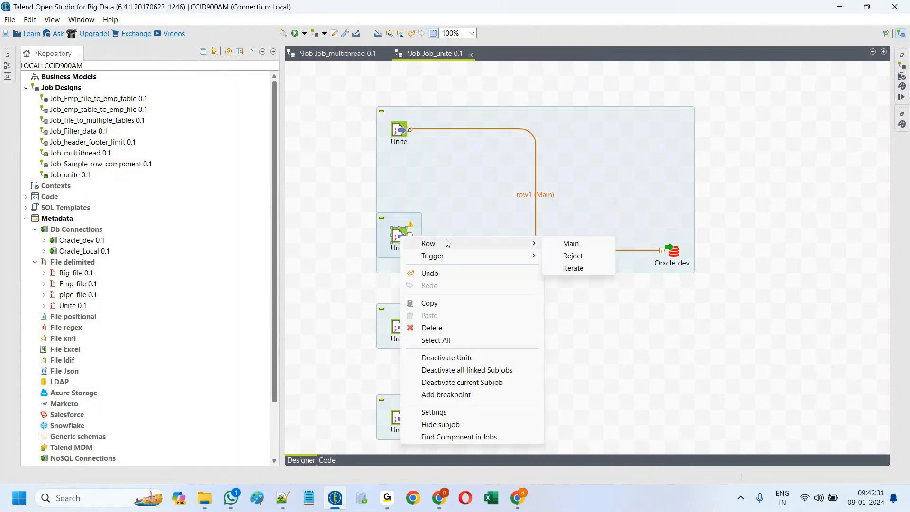
click(570, 244)
click(677, 254)
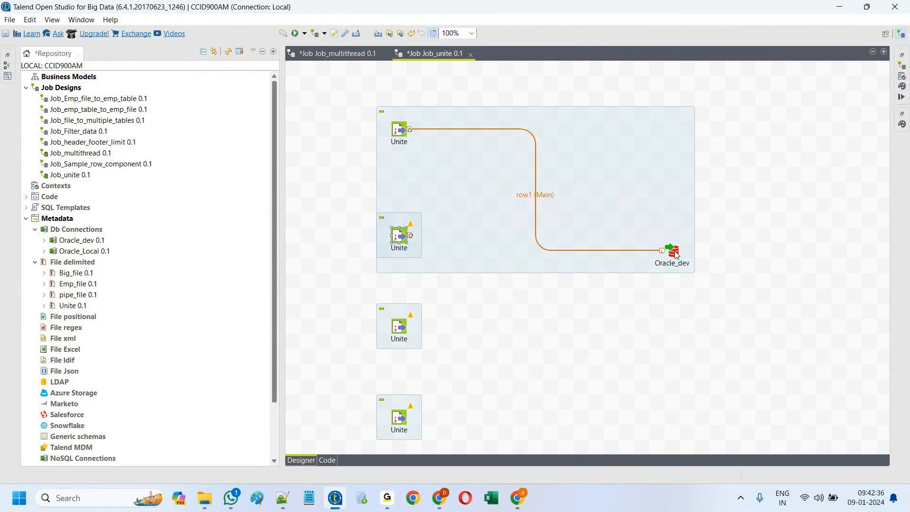
right_click(405, 239)
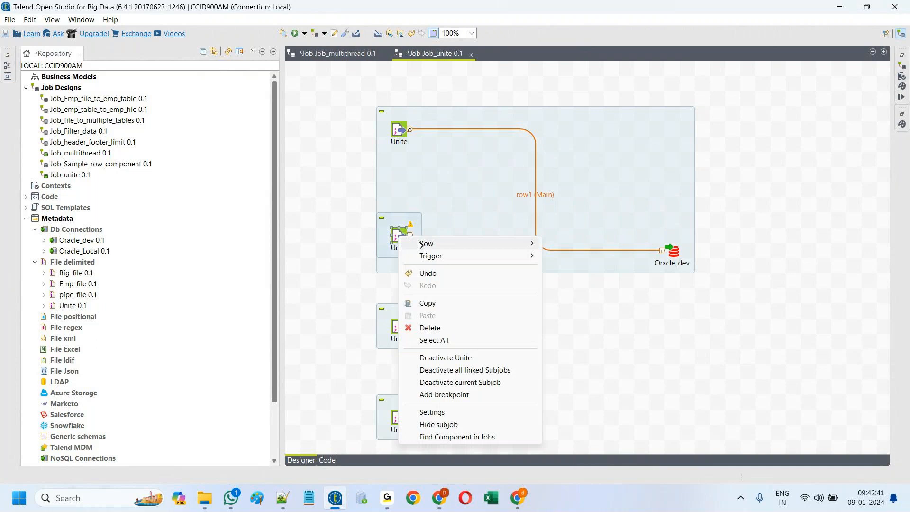
mouse_move(423, 242)
click(571, 243)
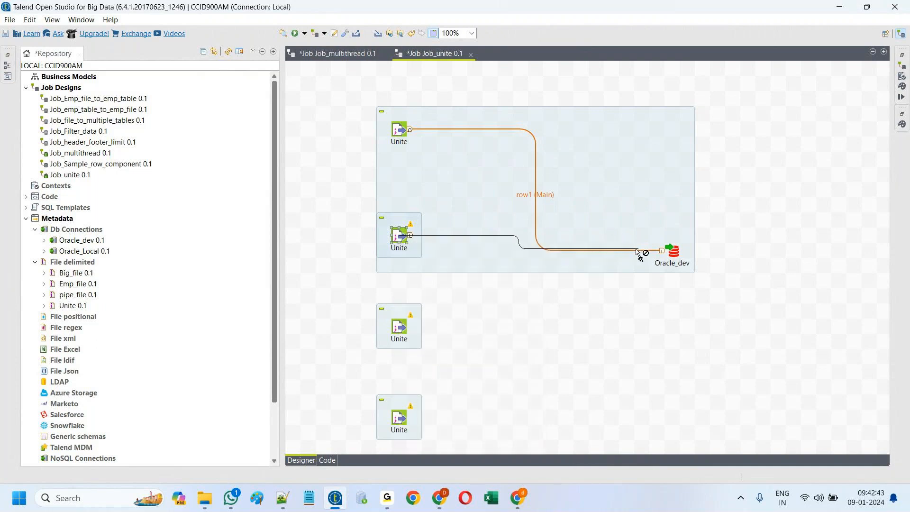
click(675, 252)
Step: Select the row1 link and bring up its context menu
click(544, 306)
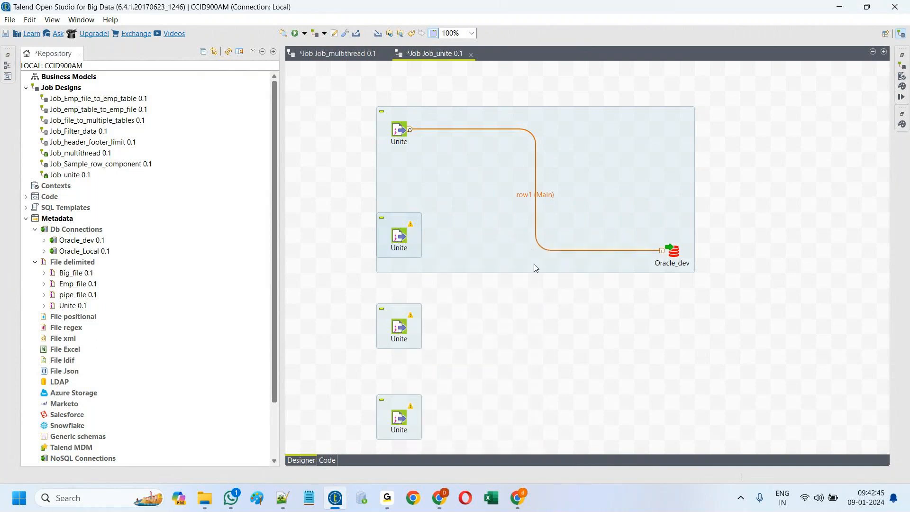
click(532, 196)
right_click(535, 191)
Step: Delete the row1 link and add a tUnite component between the inputs and Oracle_dev
click(565, 255)
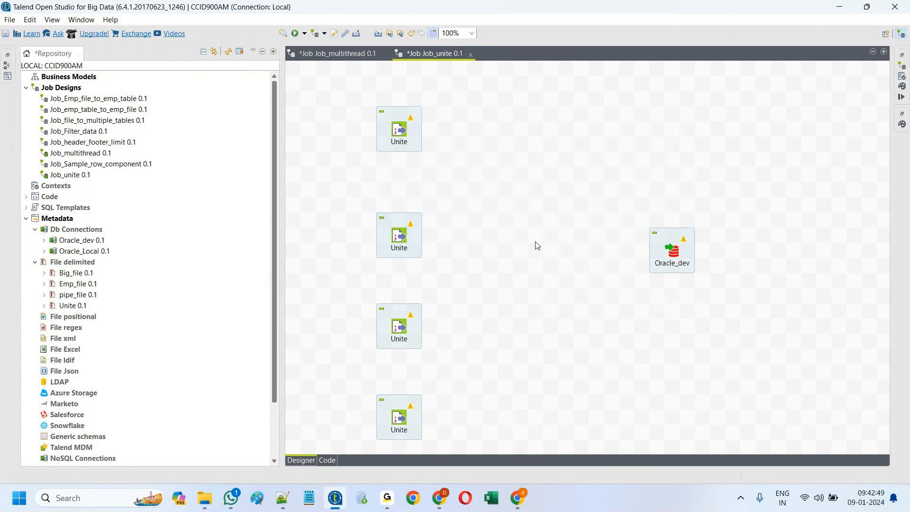
text(uni)
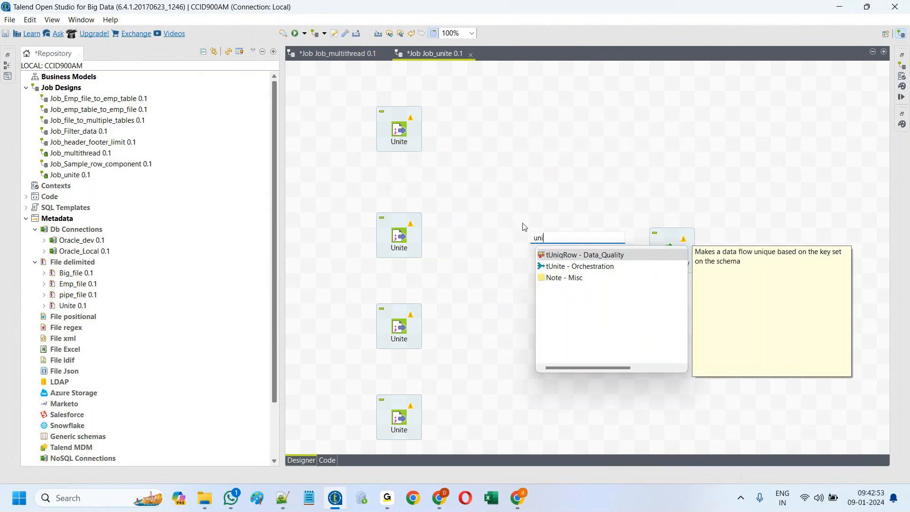
click(552, 266)
double_click(552, 266)
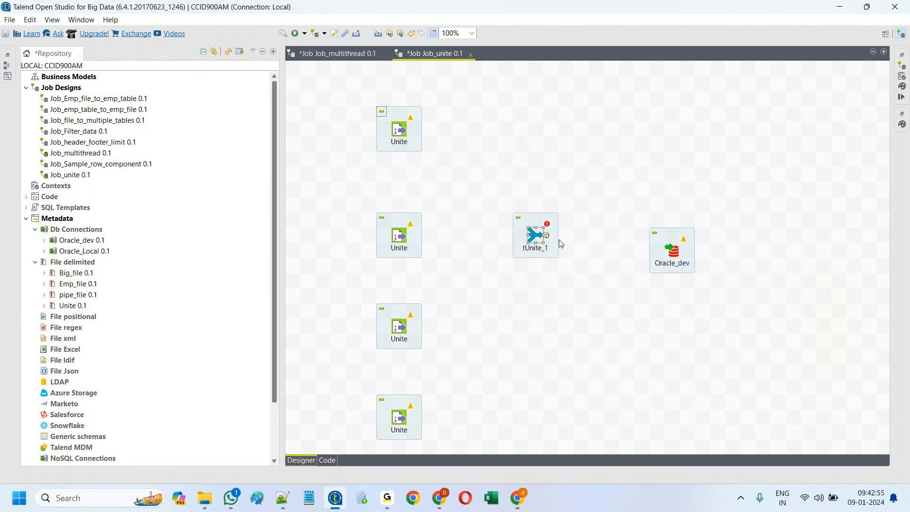
drag(538, 237, 553, 267)
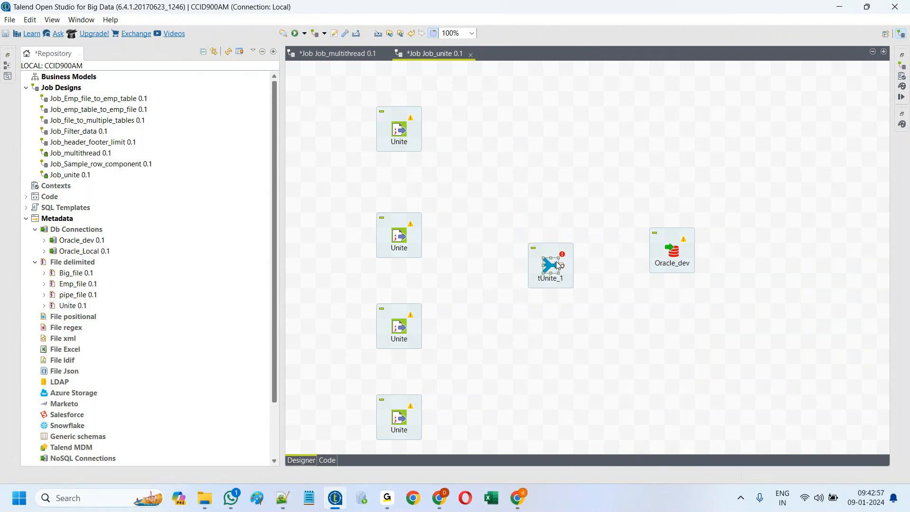
Step: Connect the top and second Unite inputs to tUnite_1 as merge orders 1 and 2
right_click(399, 133)
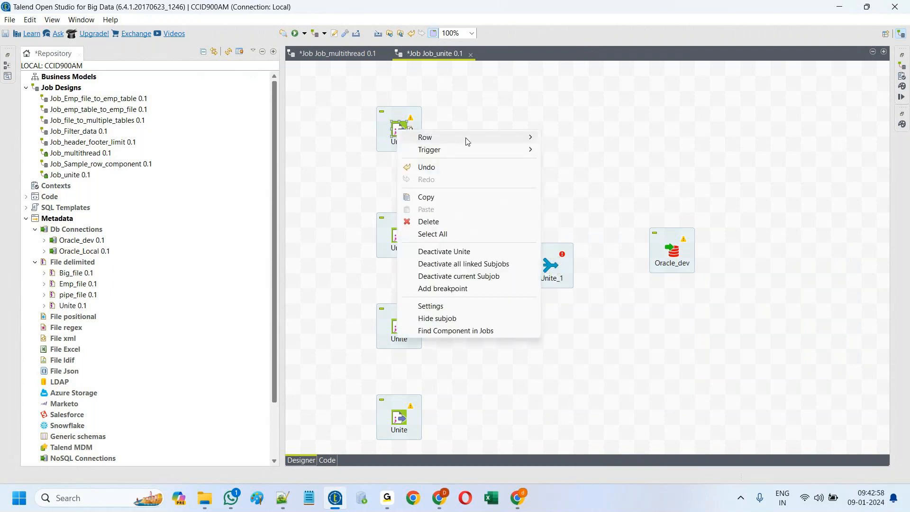
click(569, 137)
click(548, 266)
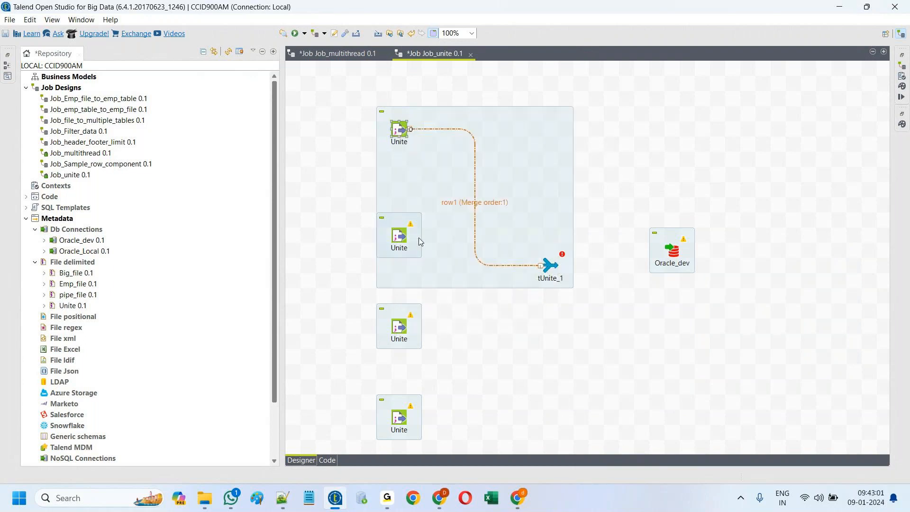
right_click(401, 237)
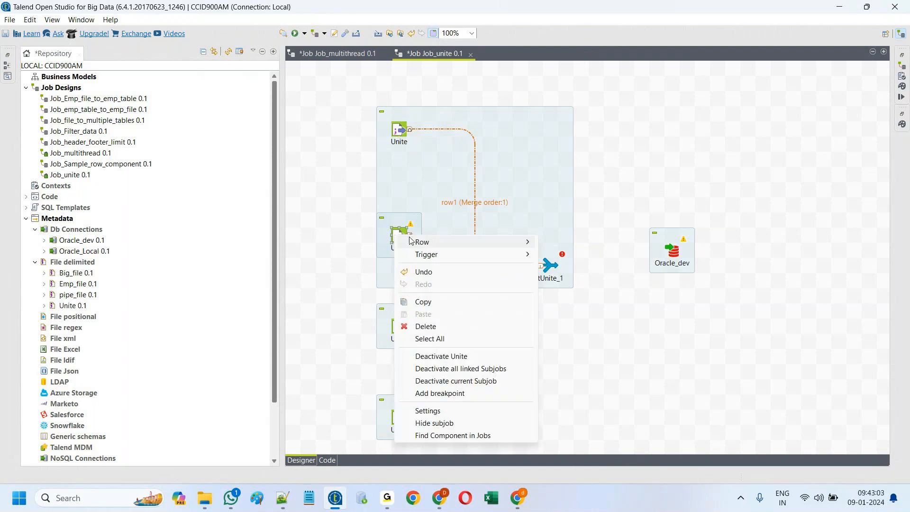
mouse_move(440, 242)
click(564, 242)
click(549, 265)
Step: Connect the third and bottom Unite inputs to tUnite_1 as merge orders 3 and 4
right_click(399, 329)
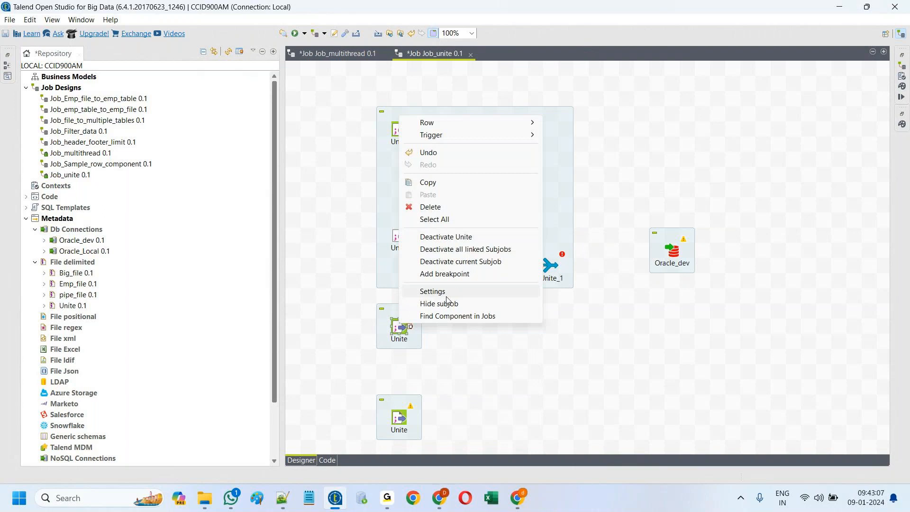
mouse_move(448, 122)
click(569, 122)
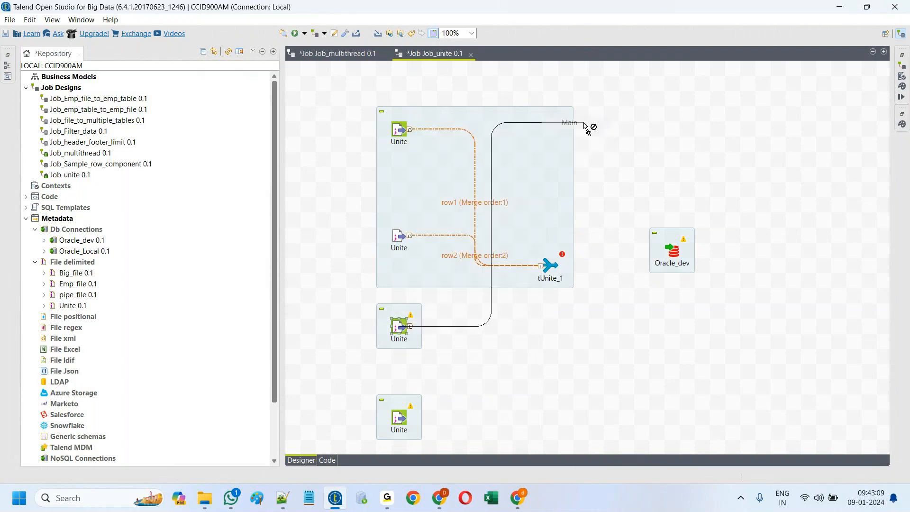
click(549, 266)
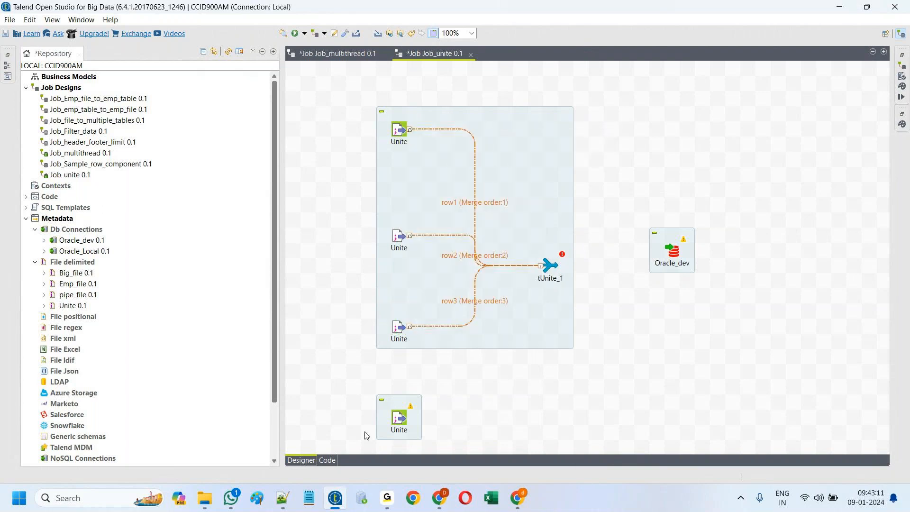
click(400, 421)
right_click(401, 421)
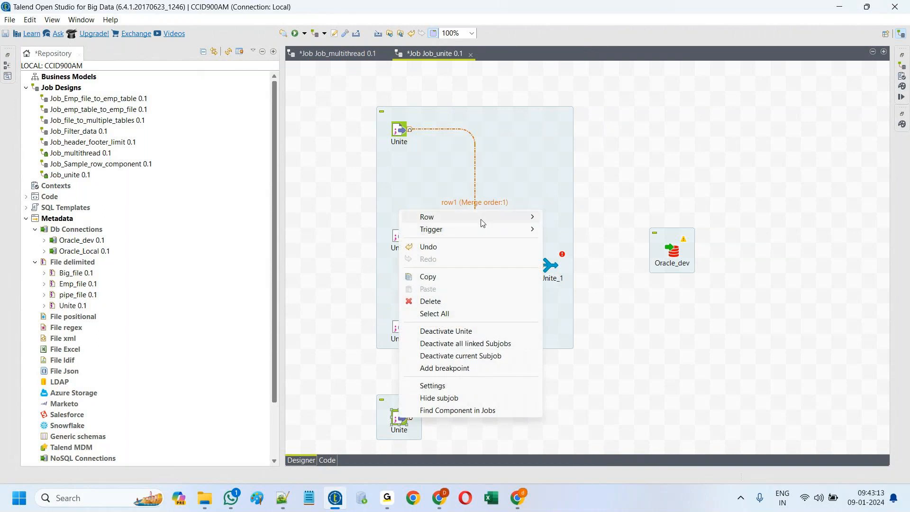
mouse_move(483, 217)
click(569, 217)
click(550, 266)
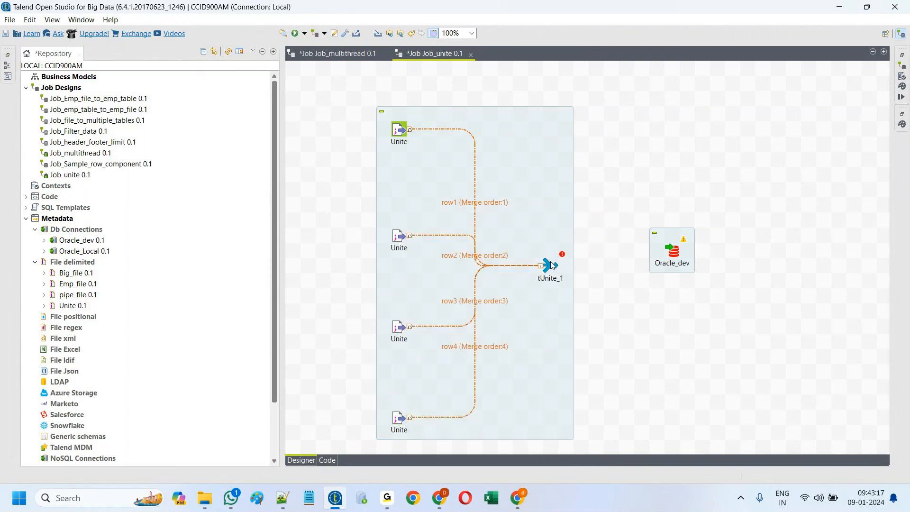
Step: Sync tUnite_1's columns with its inputs and nudge Oracle_dev right and down
double_click(552, 265)
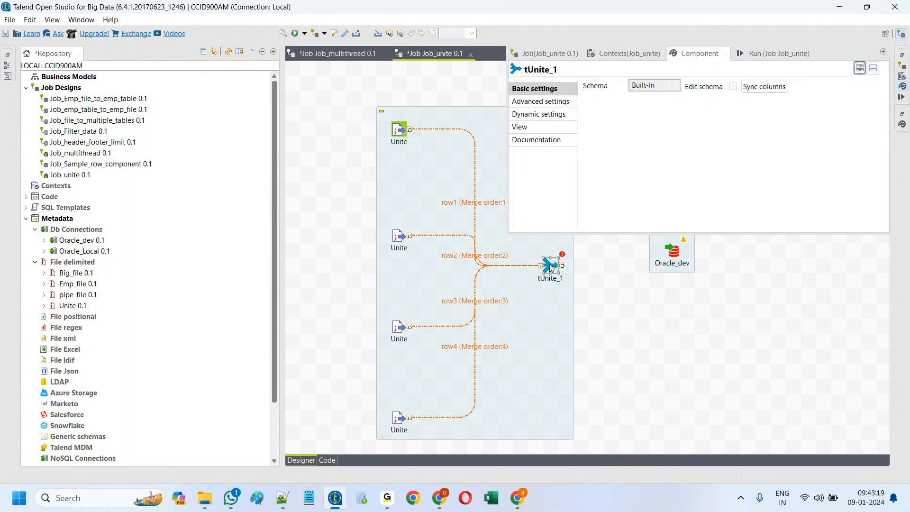
click(773, 89)
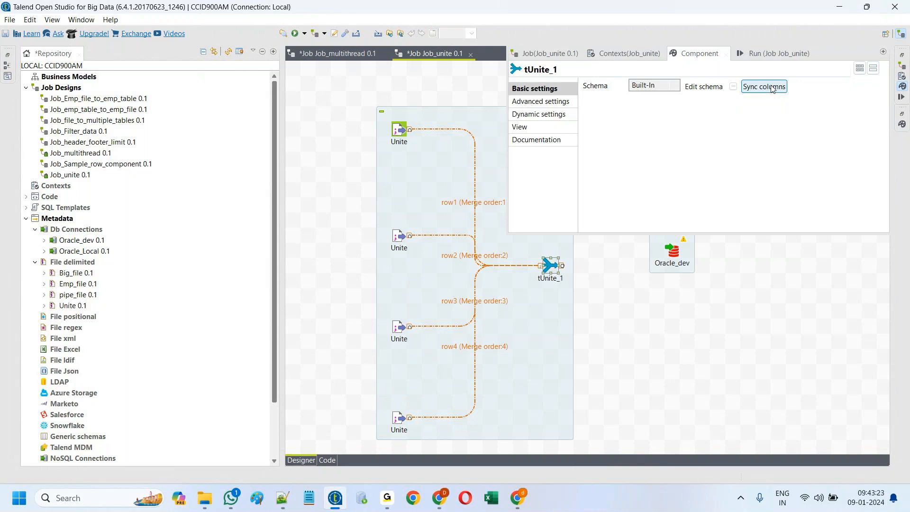
click(624, 342)
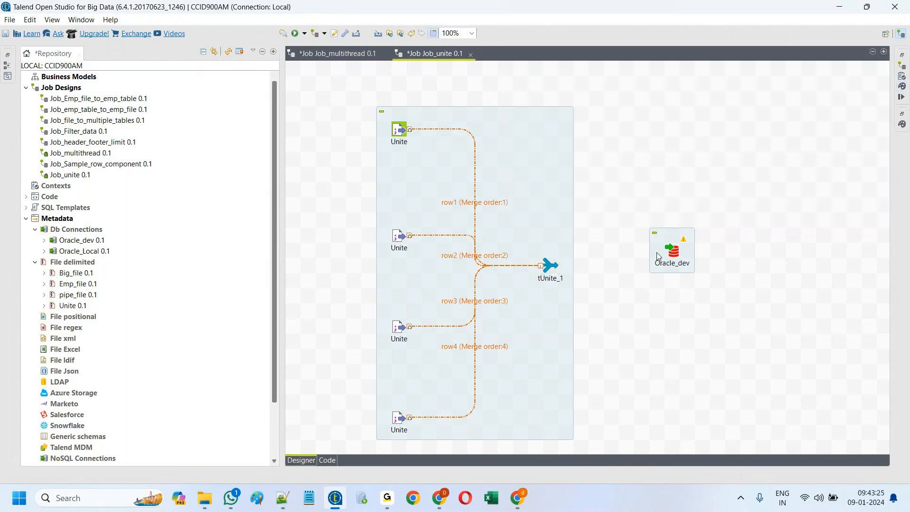
drag(676, 255, 707, 270)
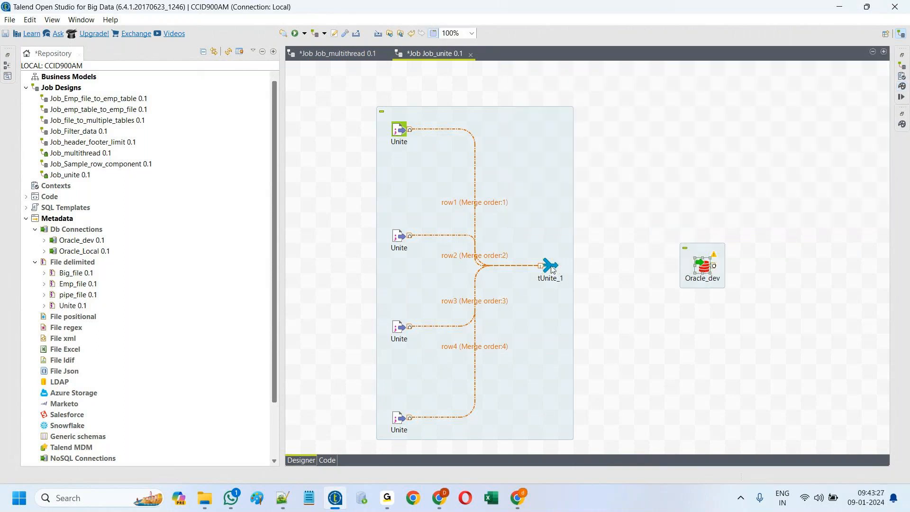
Step: Connect tUnite_1 to Oracle_dev with a Main row (row5)
click(550, 268)
right_click(550, 268)
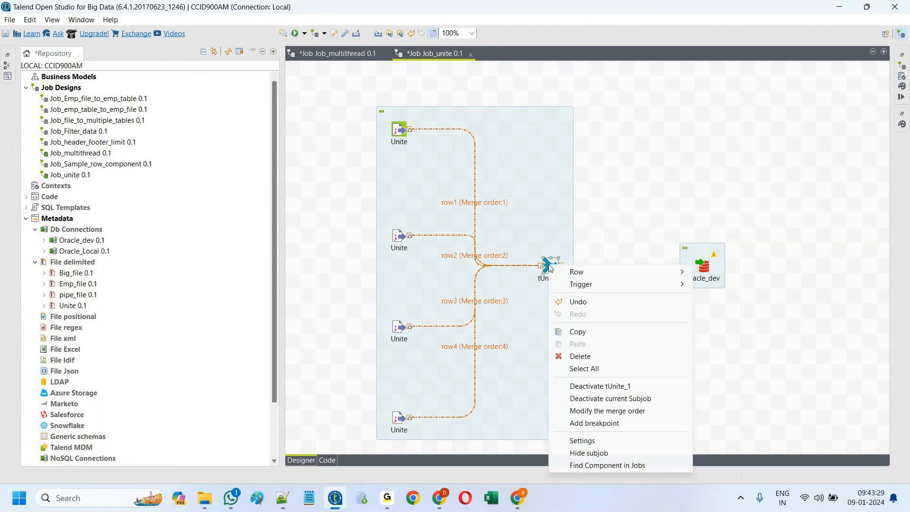
mouse_move(581, 270)
click(711, 270)
click(703, 267)
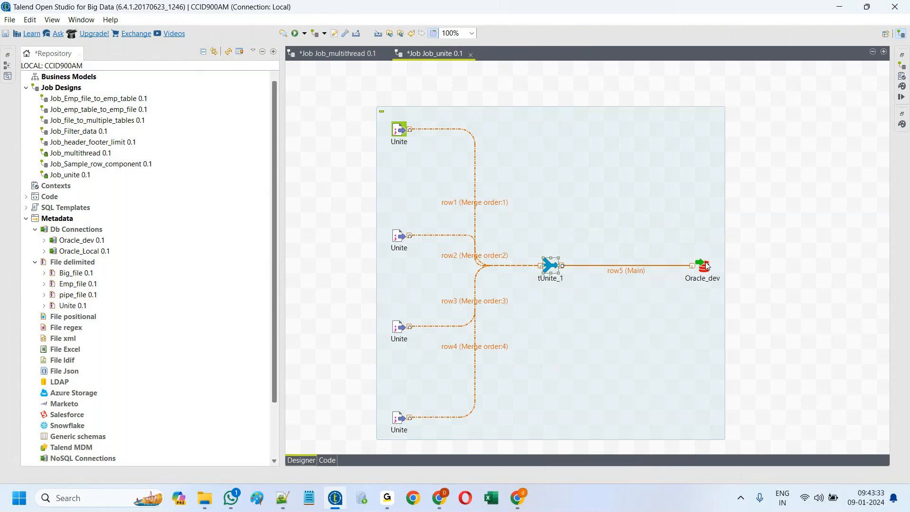
Step: Set Oracle_dev's table to 'Unite_table' with 'Create table if does not exist', then run Job_unite
double_click(705, 266)
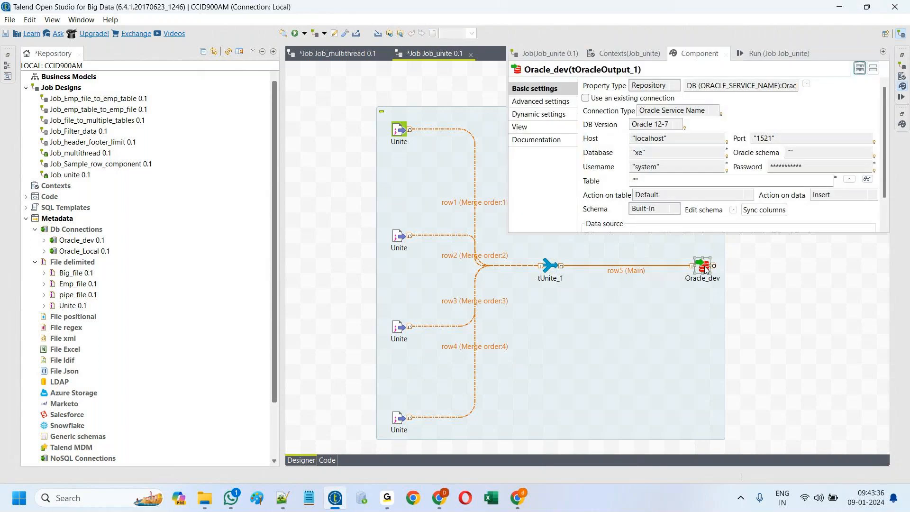
click(636, 180)
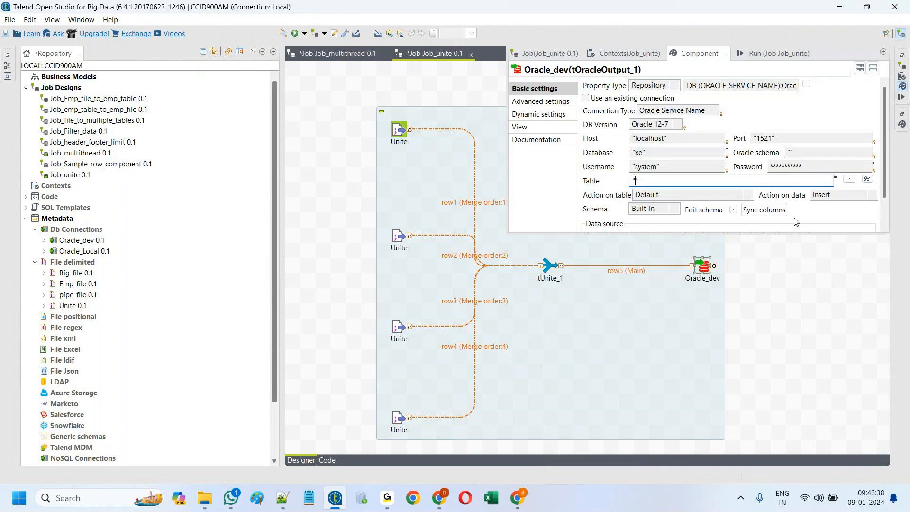
text(Unite_table)
click(752, 196)
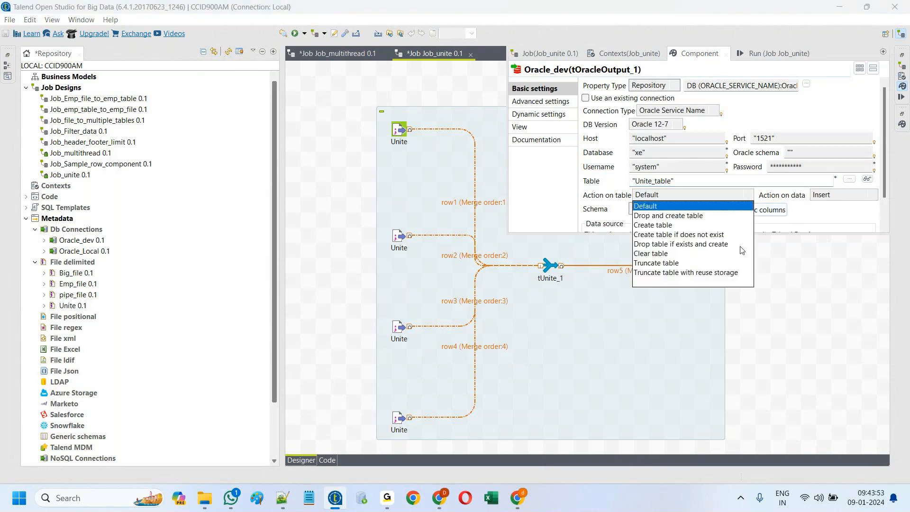
click(693, 236)
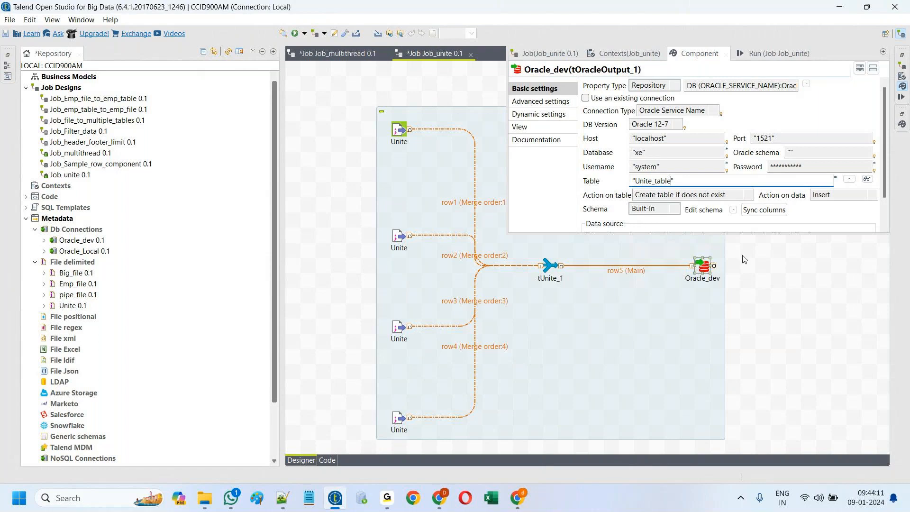
click(759, 55)
click(611, 98)
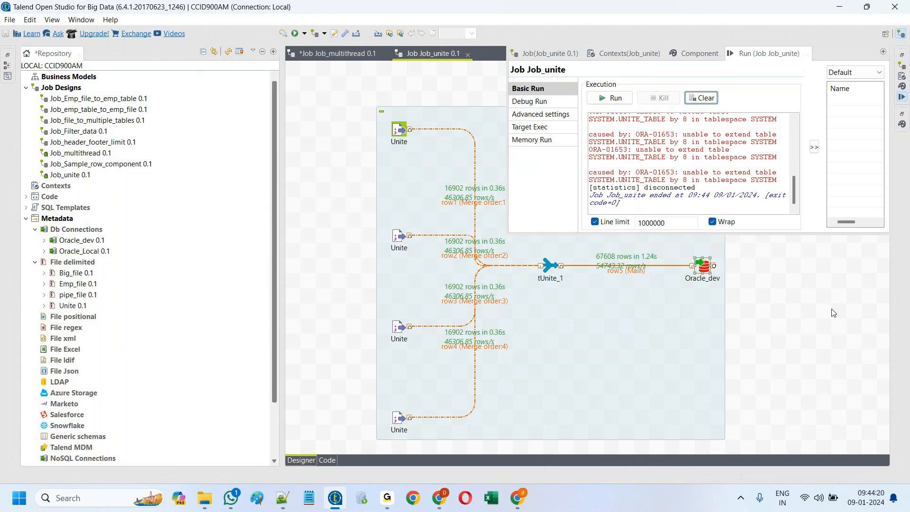
Step: Close the run output, reselect the Unite_table name in Oracle_dev, and switch to Oracle SQL Developer
click(756, 305)
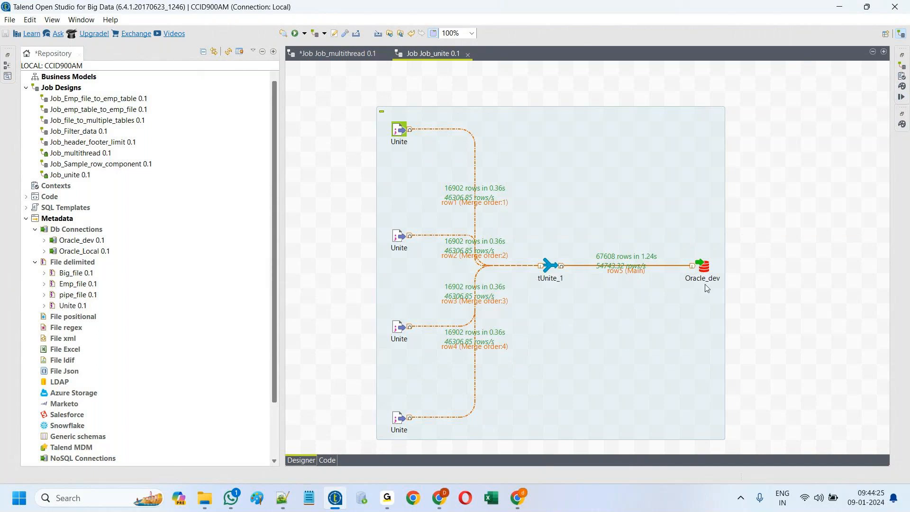
double_click(702, 266)
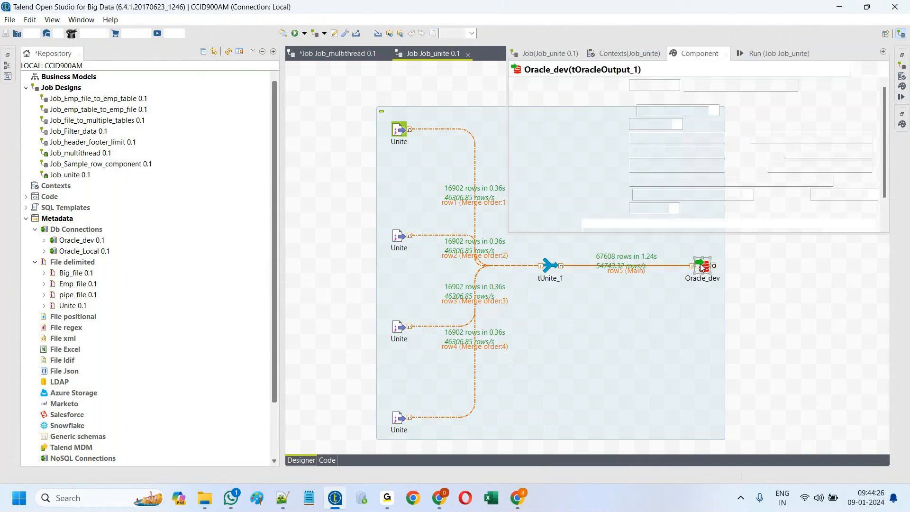
double_click(635, 181)
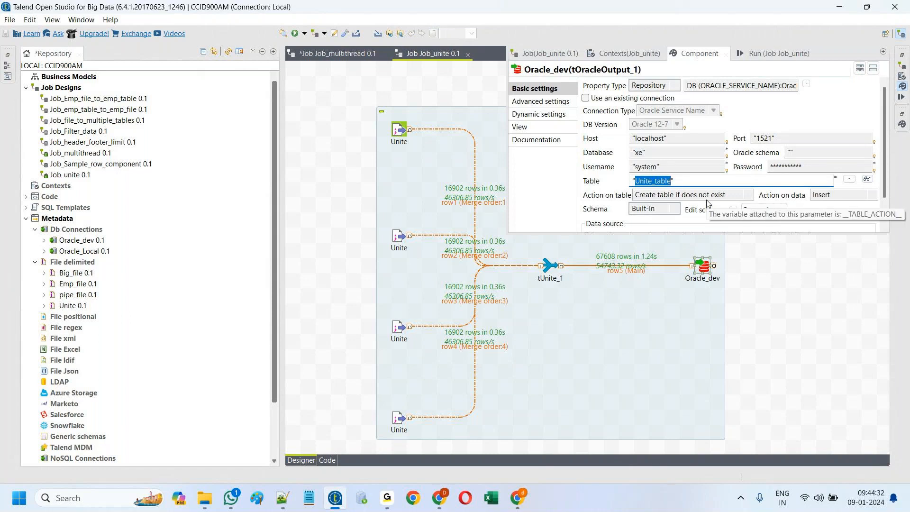
click(361, 498)
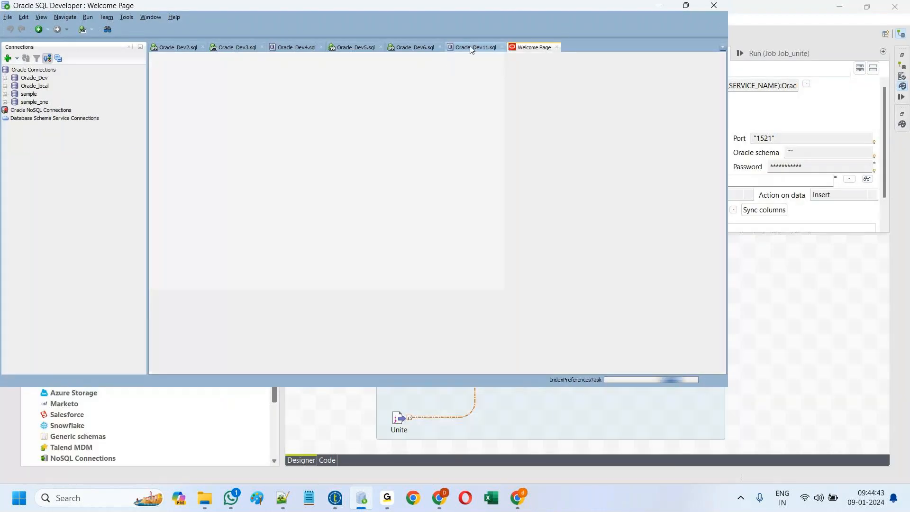
Step: Run 'select * from Unite_table' in the Oracle_Dev11.sql worksheet, logging in to the connection
click(471, 47)
scroll(304, 233, down, 6)
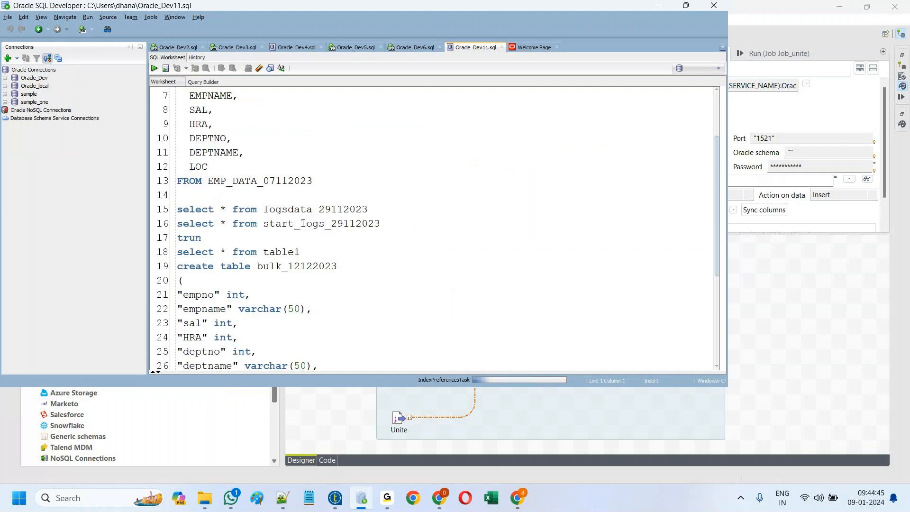
click(187, 251)
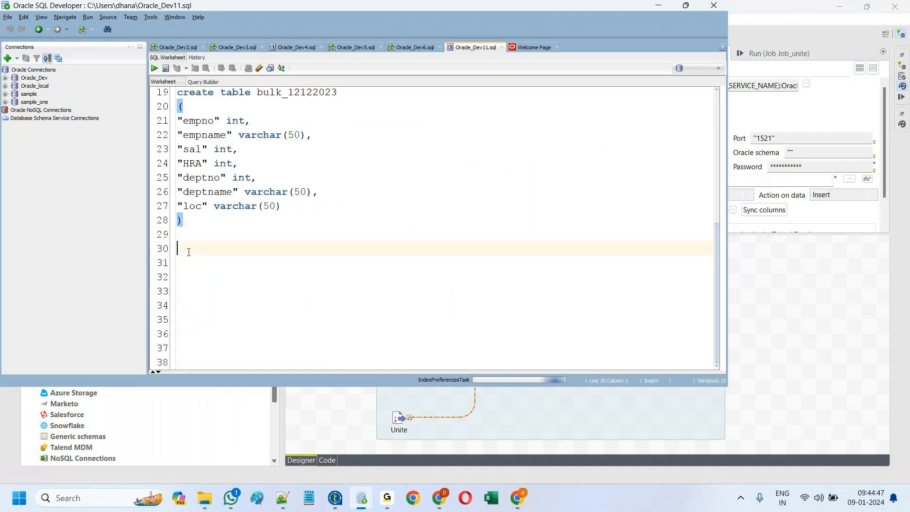
text(select )
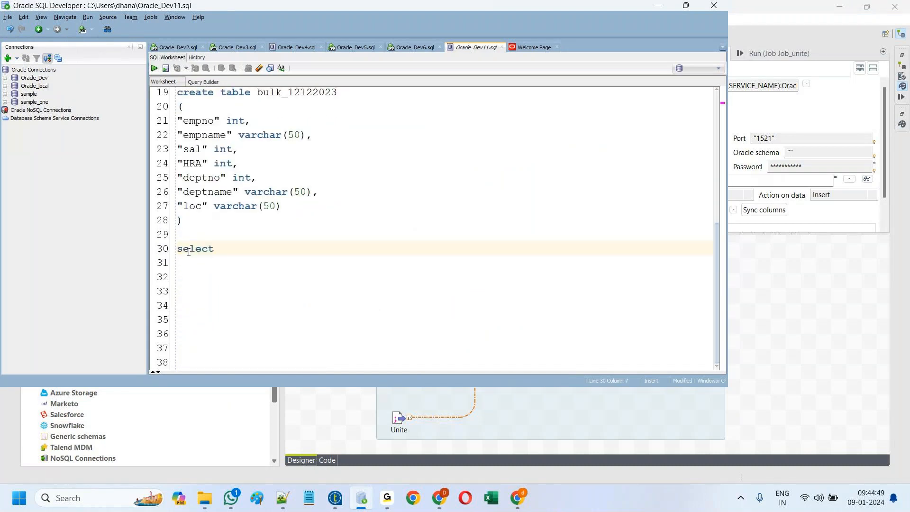
text(* from Unite_table)
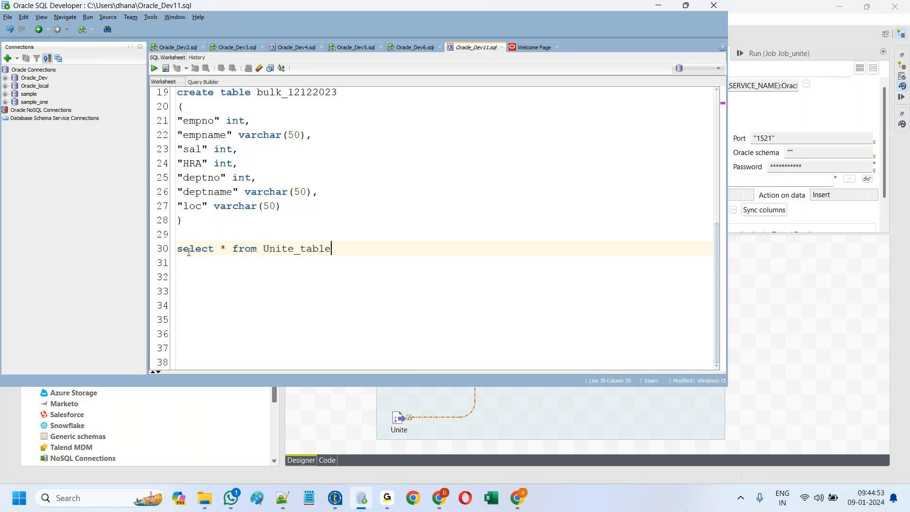
key(shift+Home)
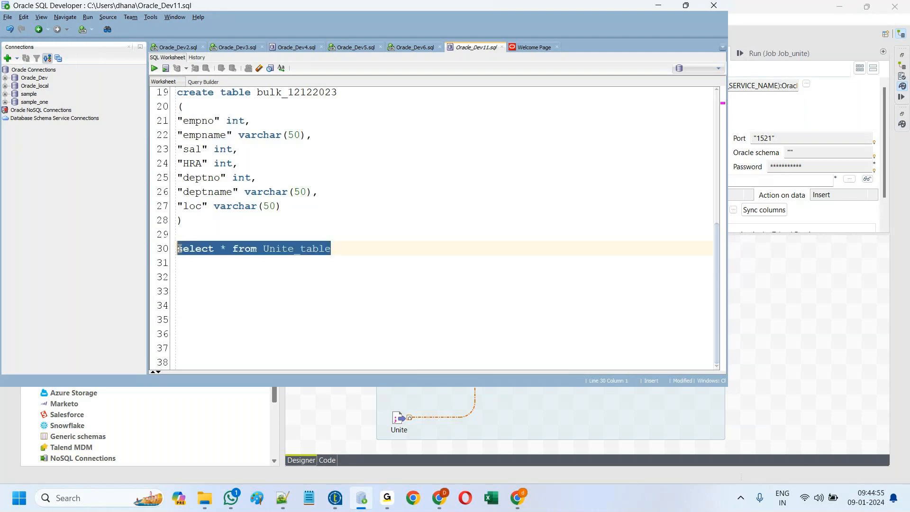
click(154, 68)
click(377, 223)
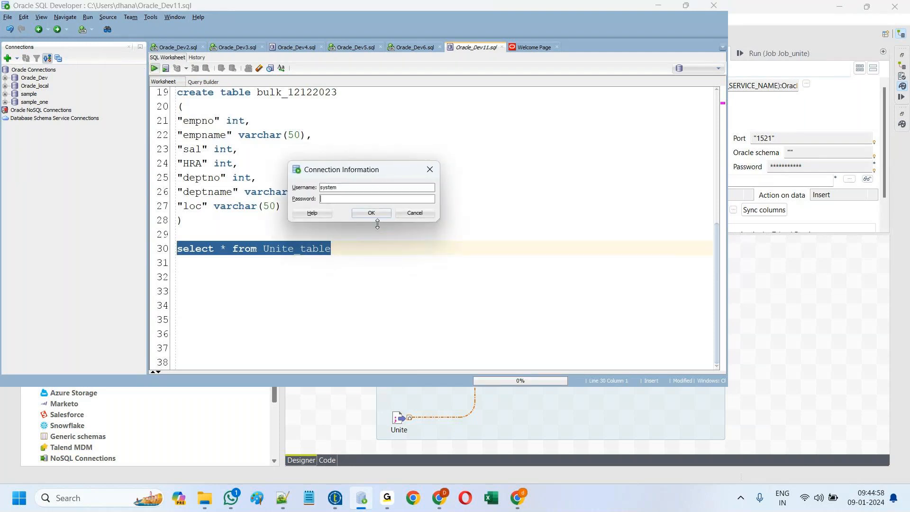
text(••)
click(373, 213)
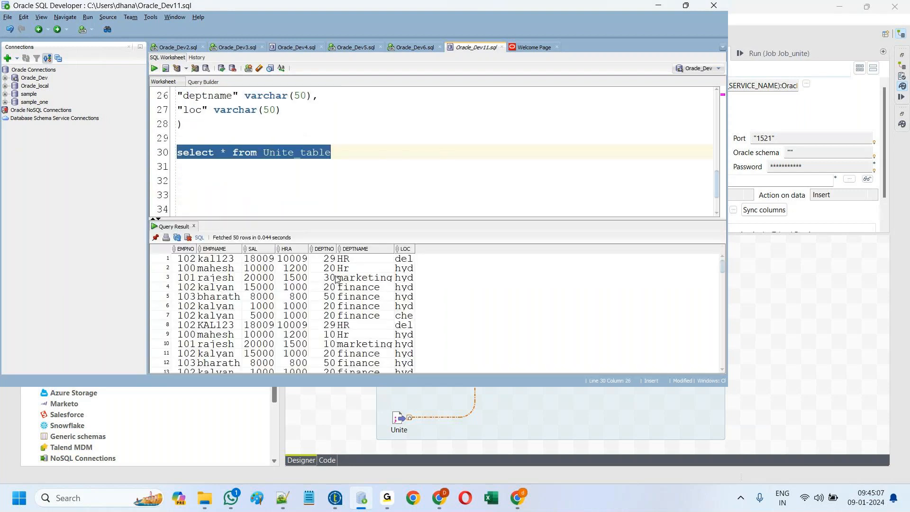
Step: Count the result rows to confirm 15,425, then minimize SQL Developer
right_click(294, 268)
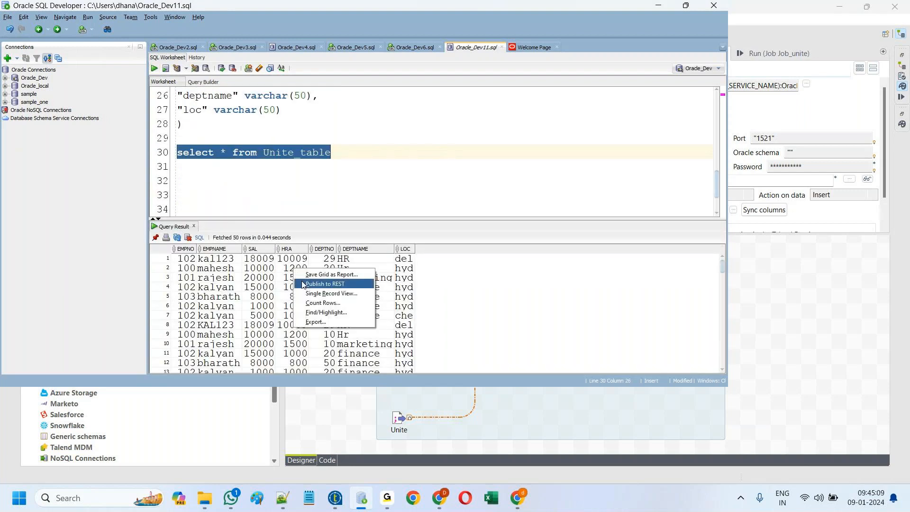
click(313, 303)
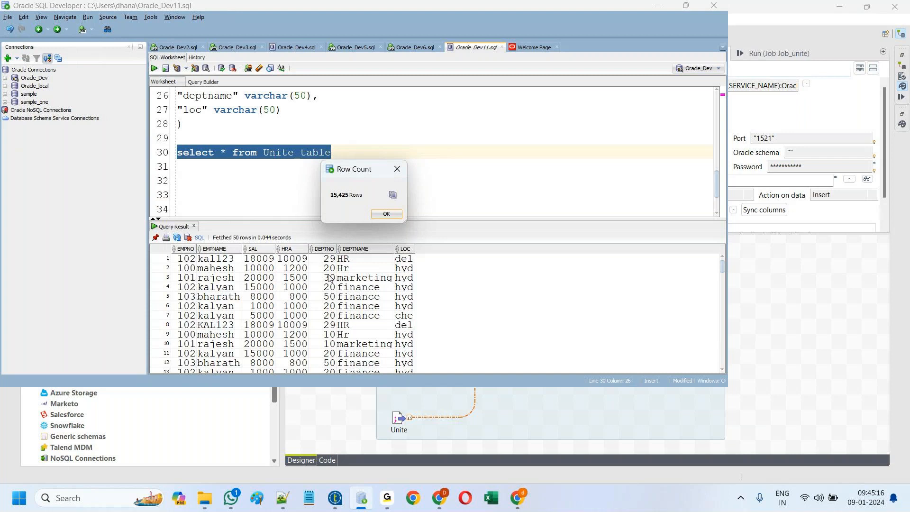
click(388, 214)
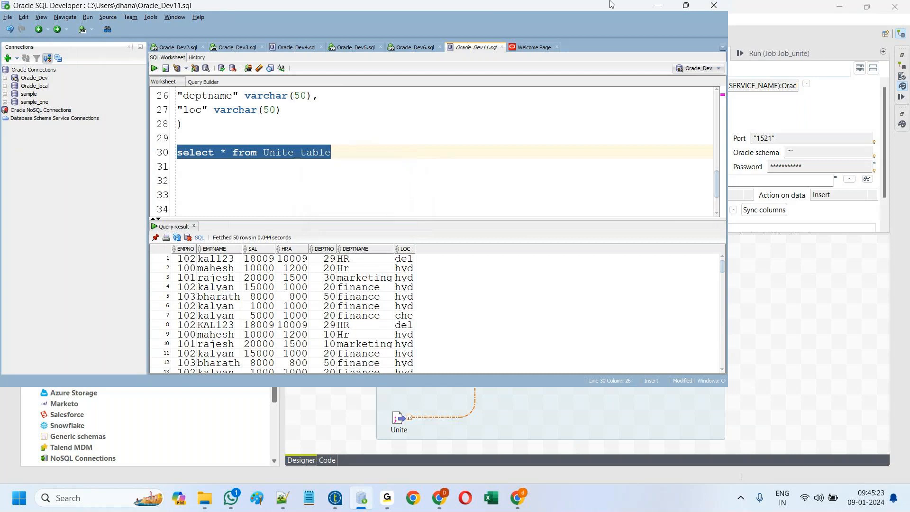
click(658, 6)
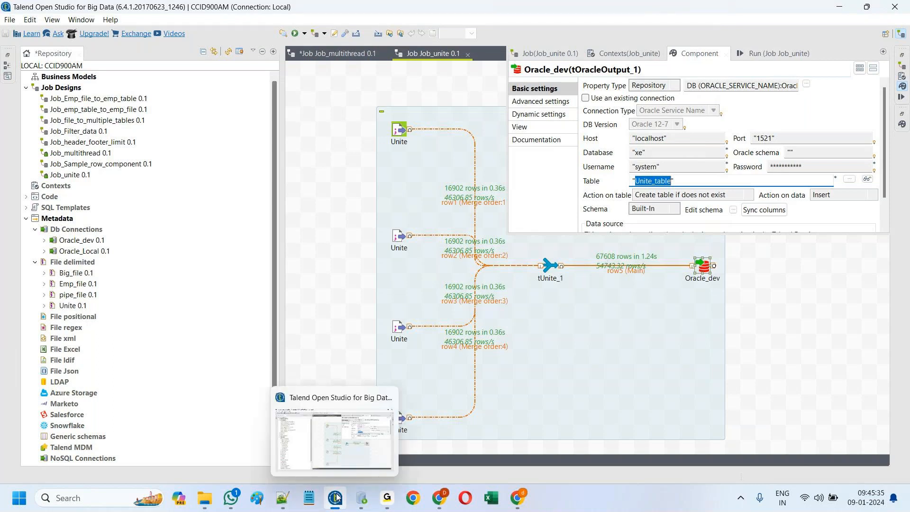
Step: Switch to Oracle SQL Developer to see the Unite_table select results again
mouse_move(287, 503)
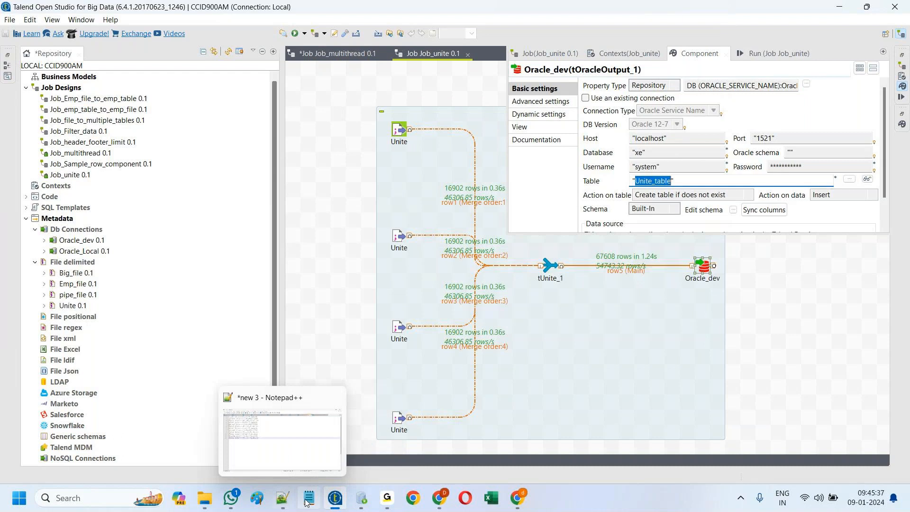
mouse_move(334, 502)
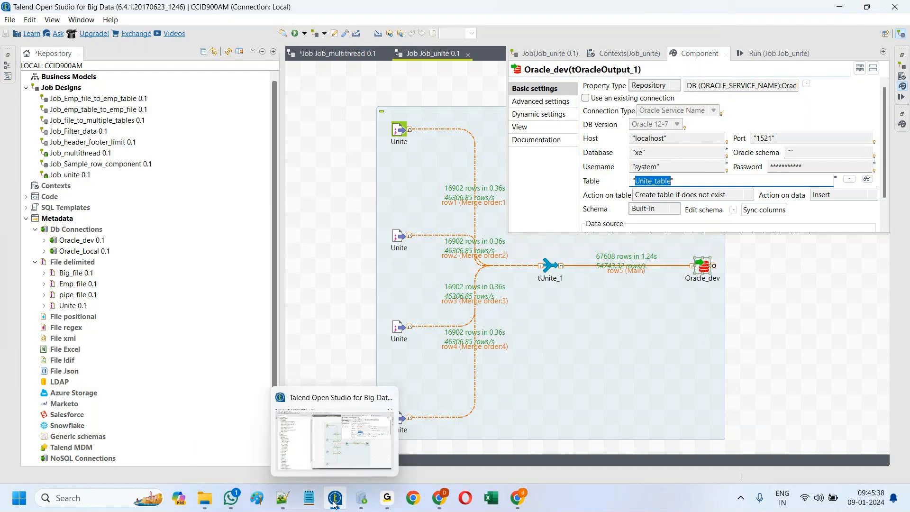
click(362, 498)
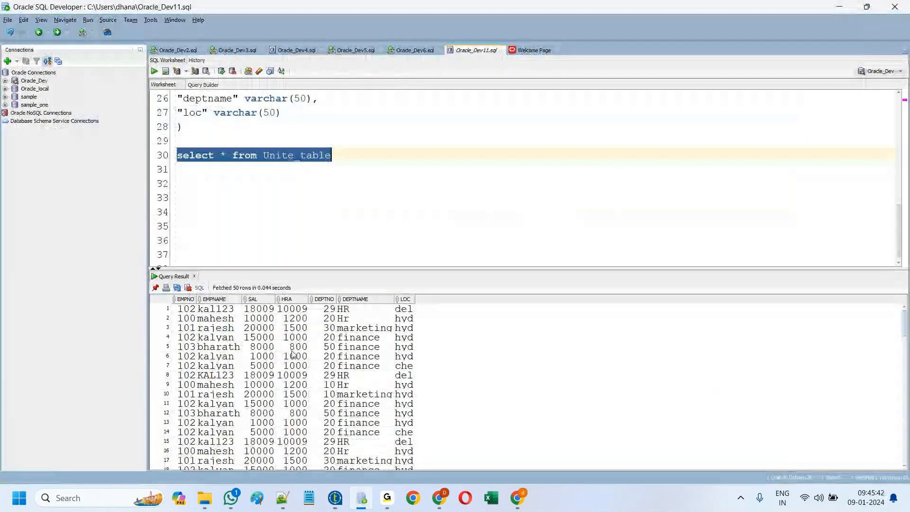
Step: Run 'select count(*) from Unite_table' to confirm 15425 rows, then switch back to Talend
click(221, 153)
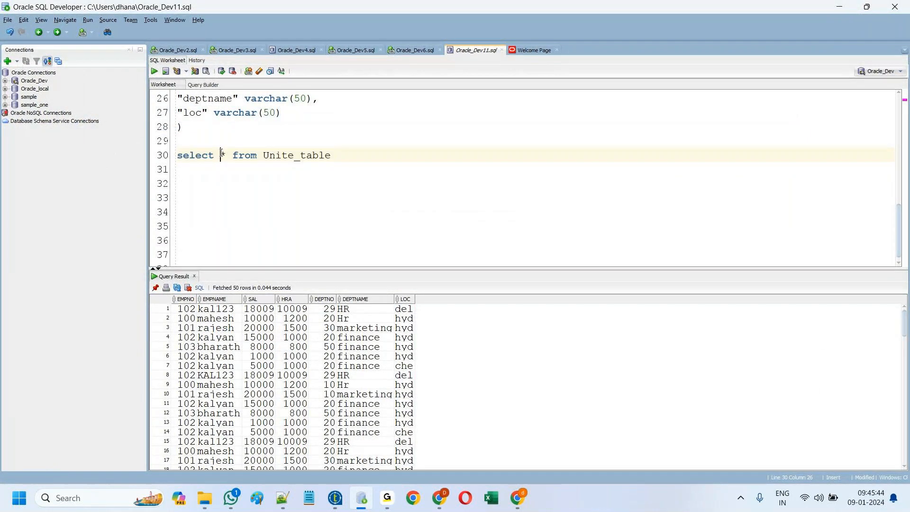
text(count)
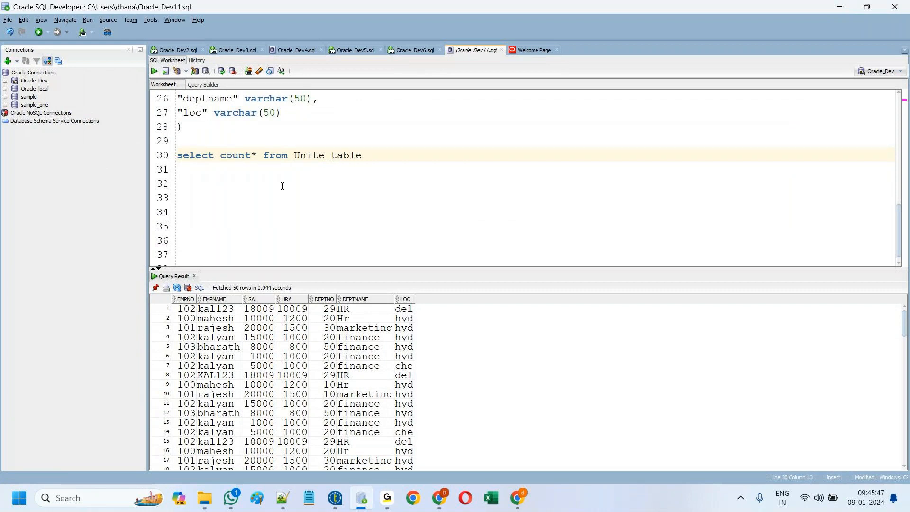
text((*)
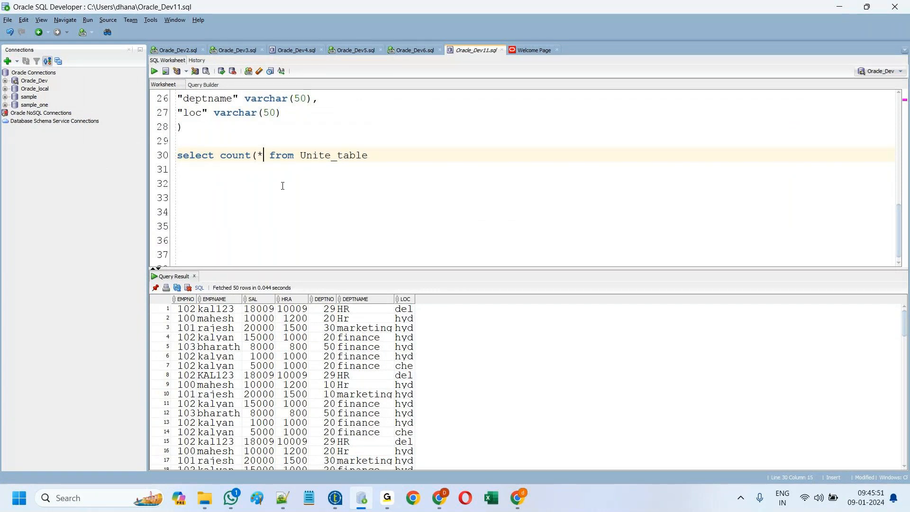
text())
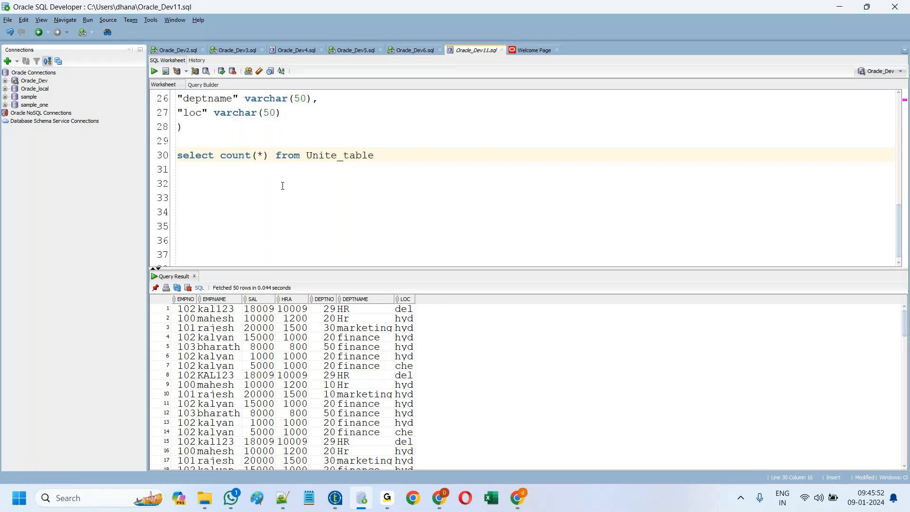
drag(374, 155, 177, 155)
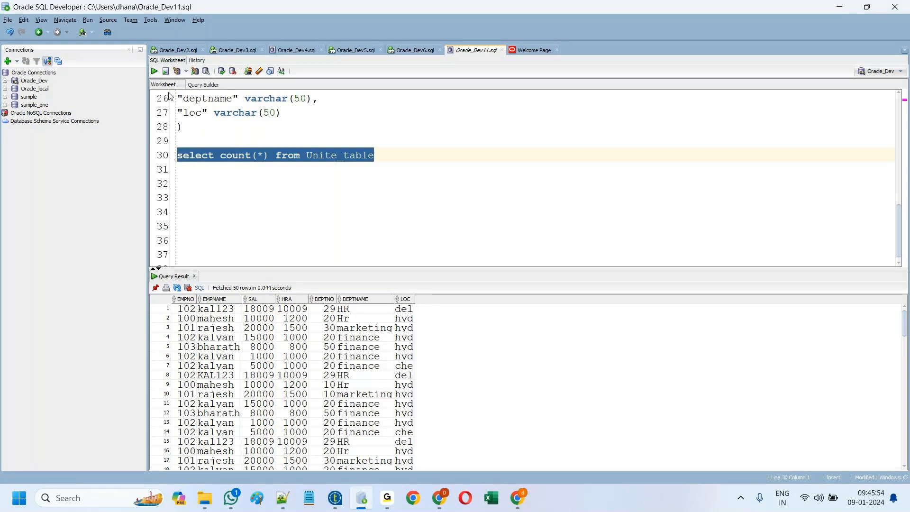
click(155, 71)
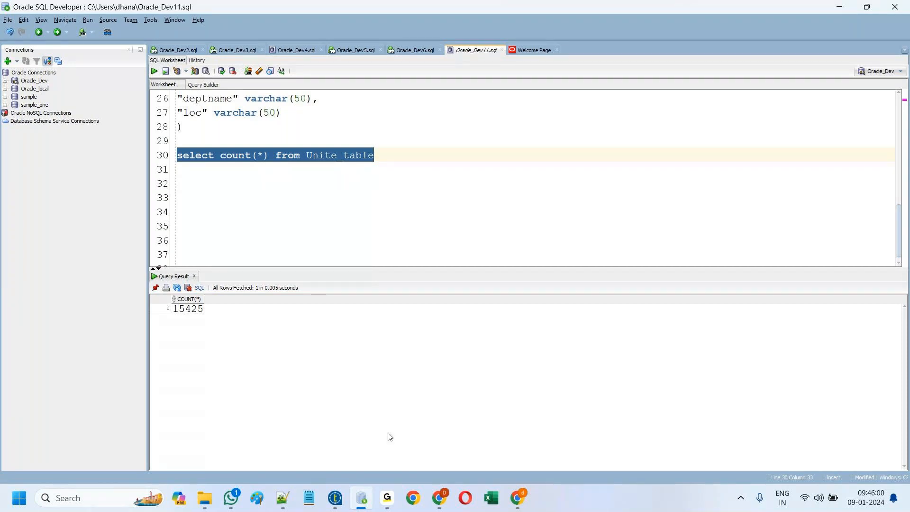
mouse_move(335, 502)
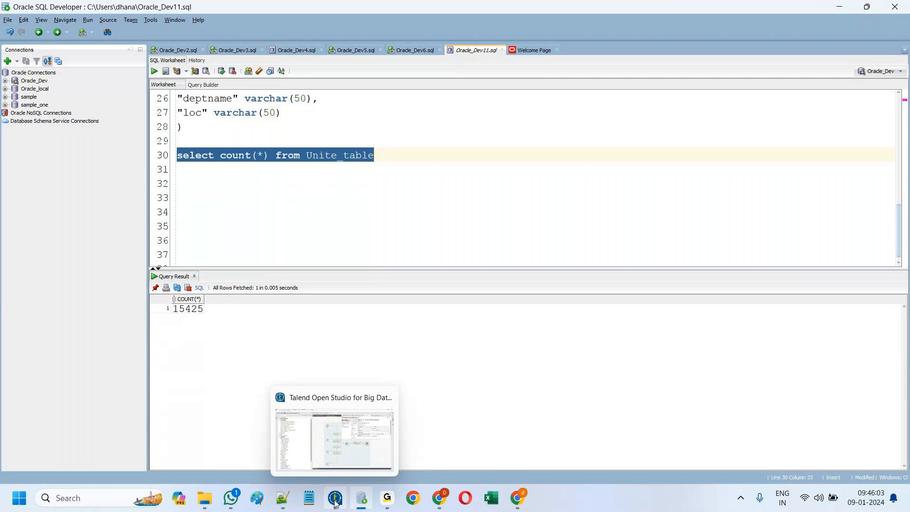
click(335, 500)
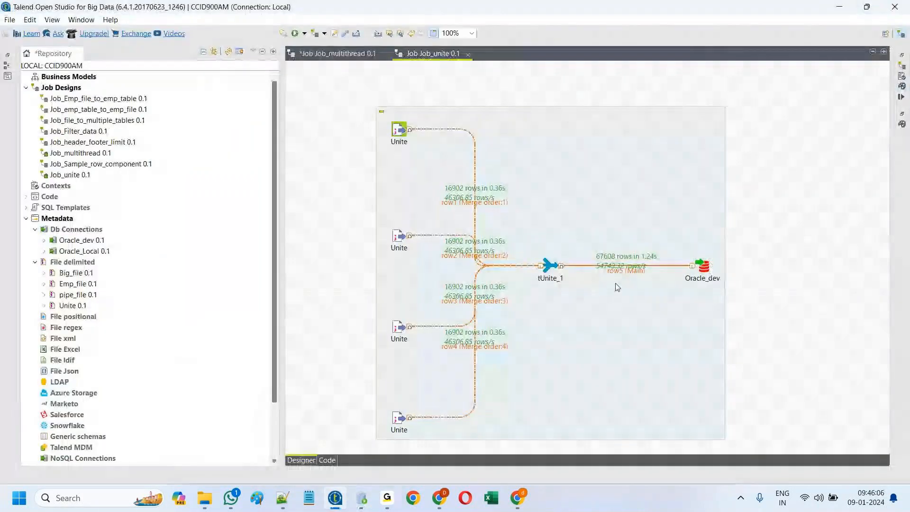
Step: Open Oracle_dev's component settings: inserts into Unite_table on localhost port 1521, database xe
double_click(705, 267)
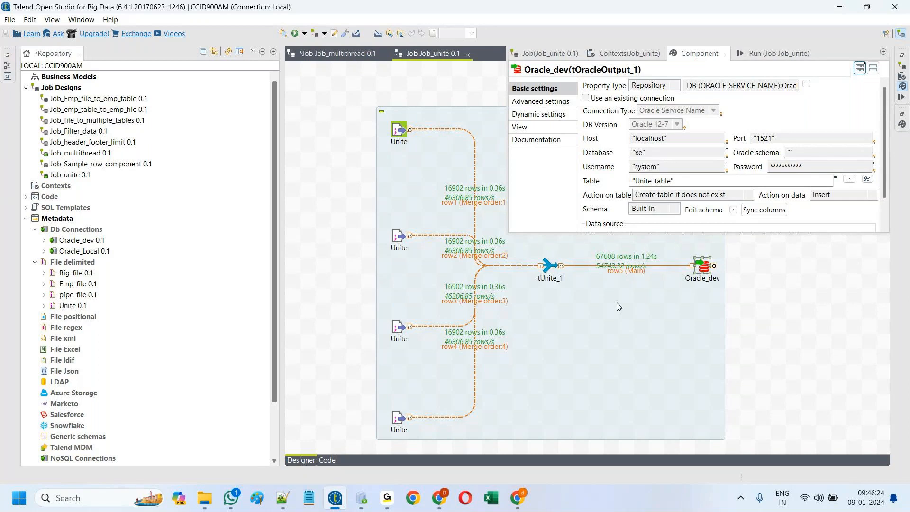
click(550, 265)
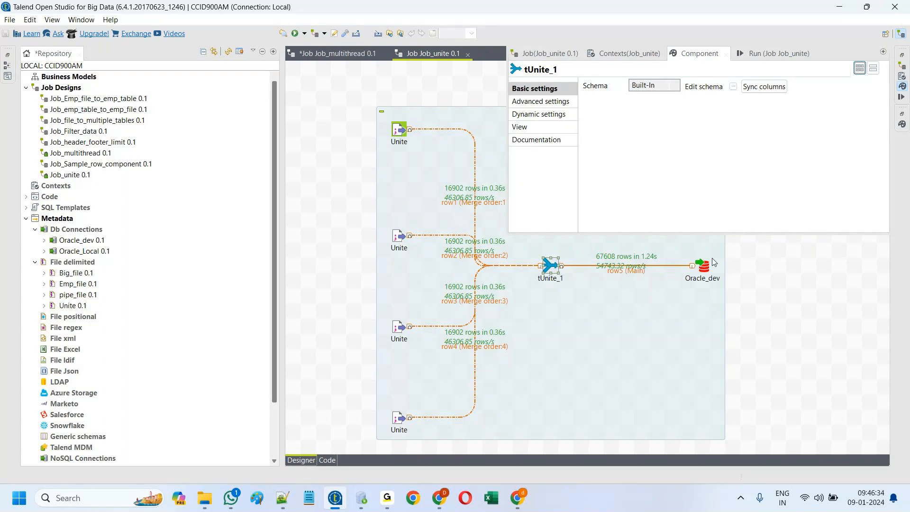
click(703, 270)
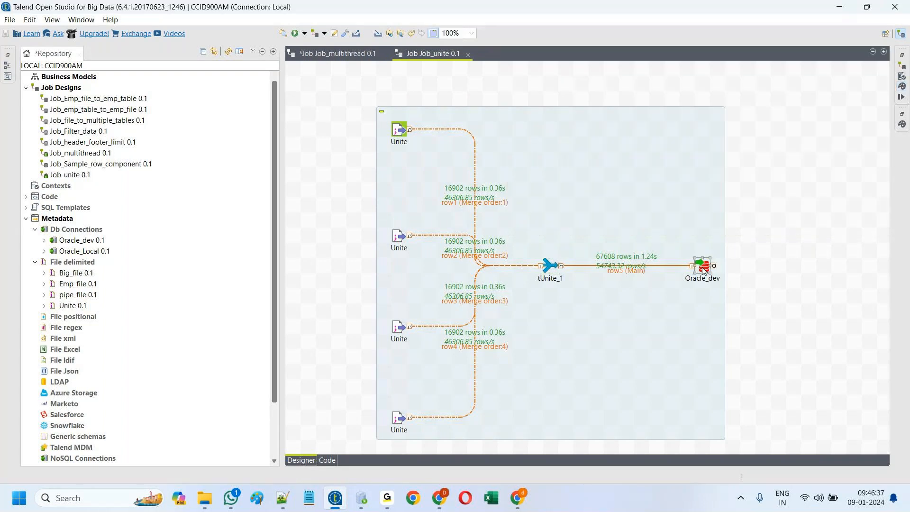
double_click(704, 270)
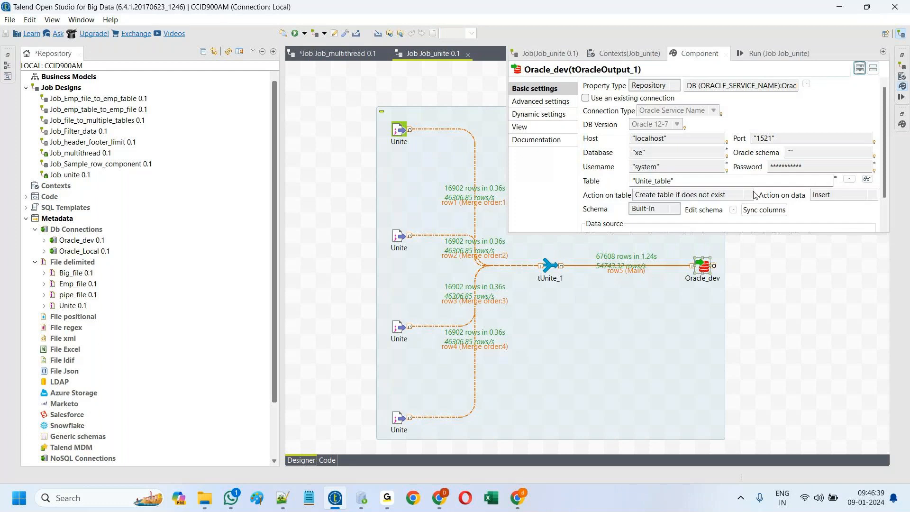
Step: Set Oracle_dev's Action on table to Create table and maximize the Run console
click(752, 195)
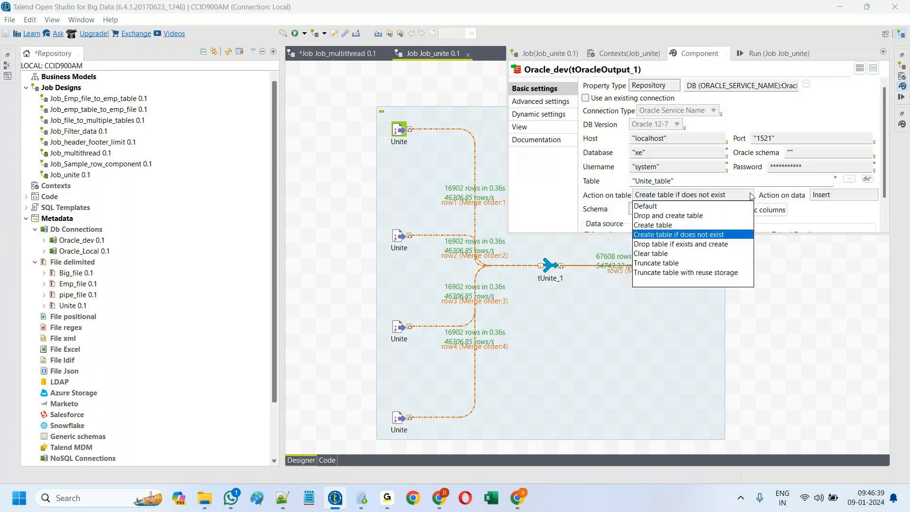
click(668, 225)
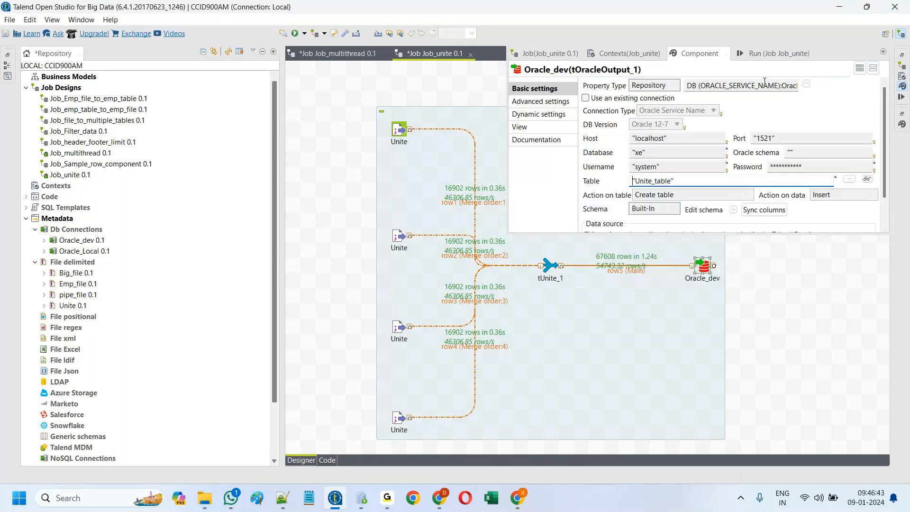
click(766, 53)
scroll(717, 157, up, 3)
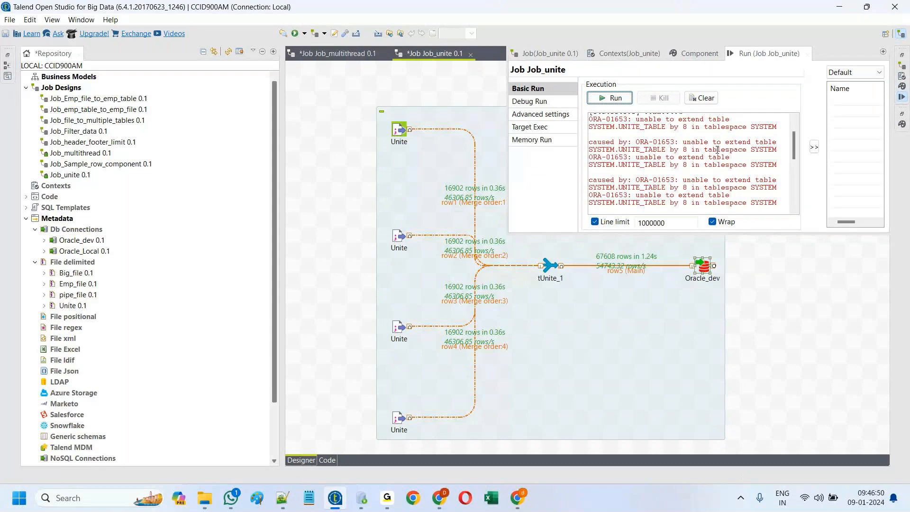
scroll(718, 149, up, 3)
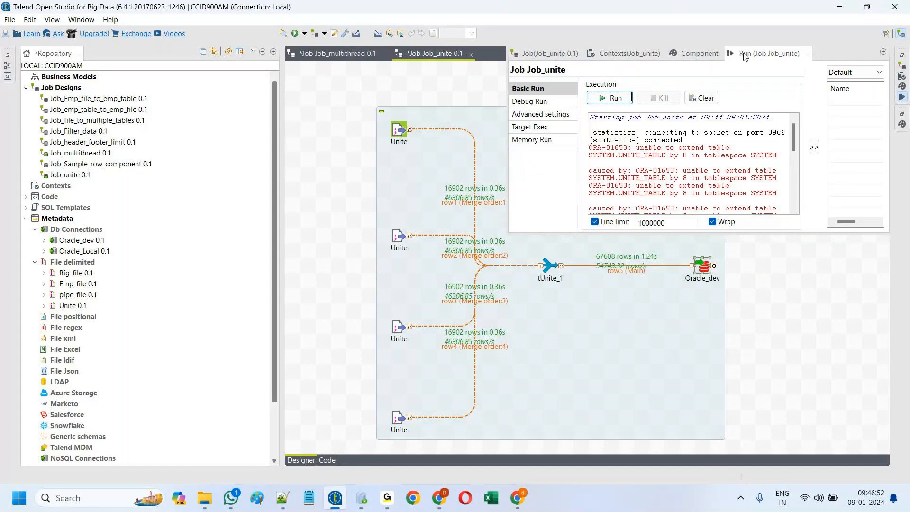
double_click(743, 54)
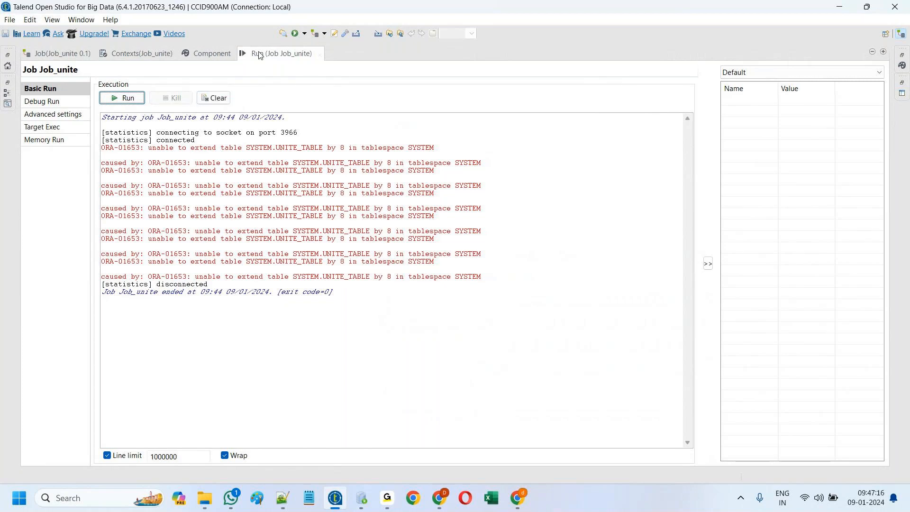
Step: Shorten the table name and rerun Job_unite, which fails with ORA-01658
click(207, 54)
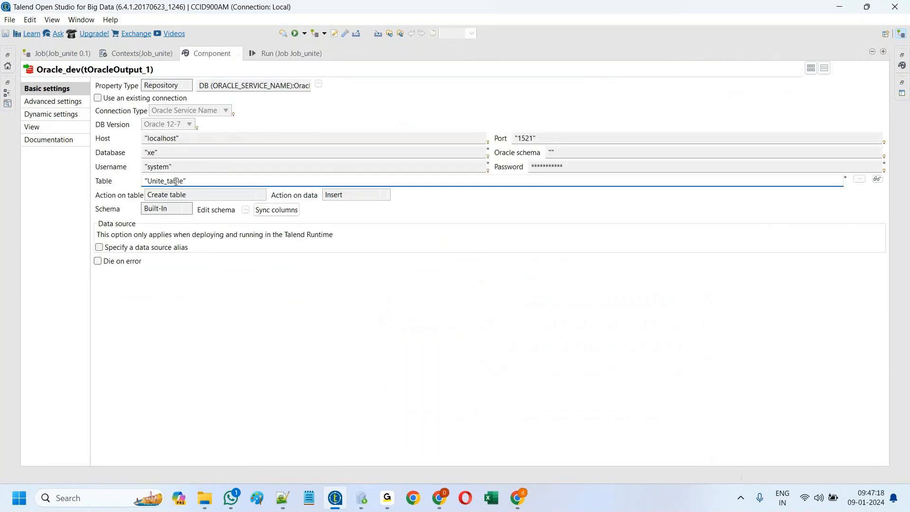
key(BackSpace)
key(BackSpace)
key(BackSpace)
key(BackSpace)
key(BackSpace)
key(BackSpace)
click(277, 55)
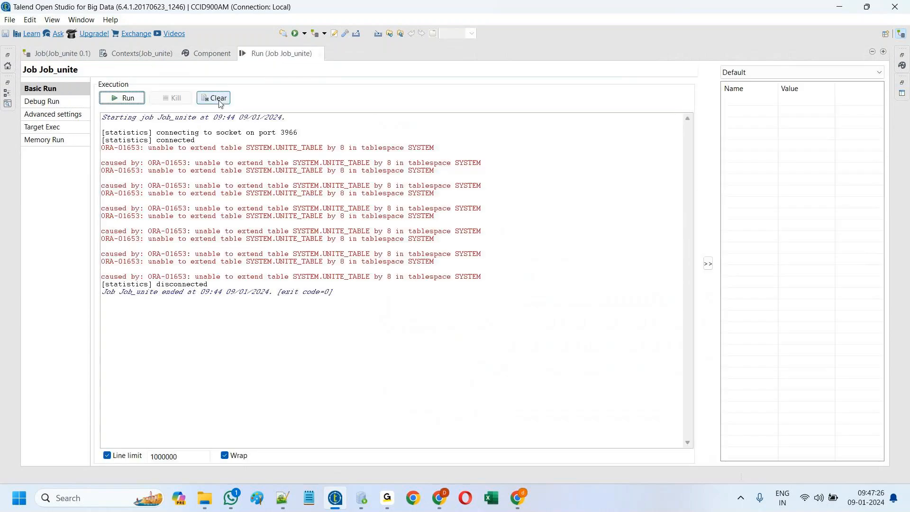
click(124, 97)
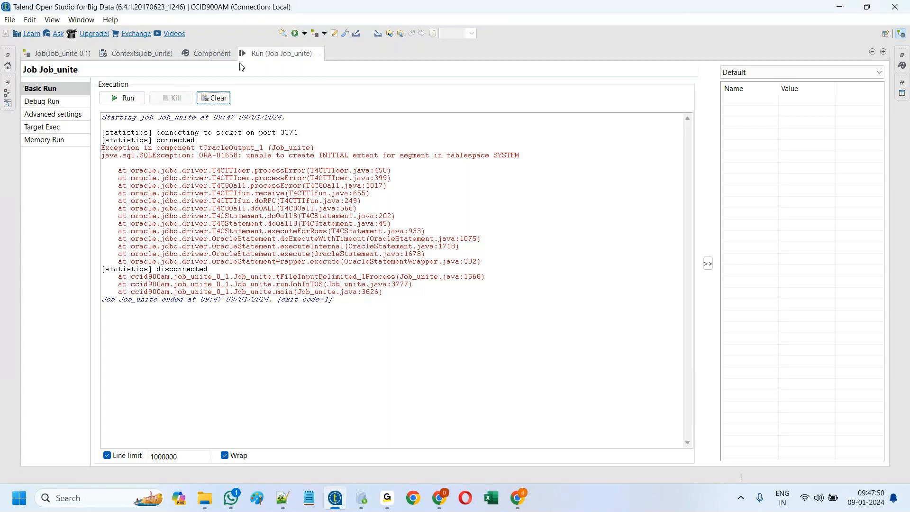
double_click(271, 54)
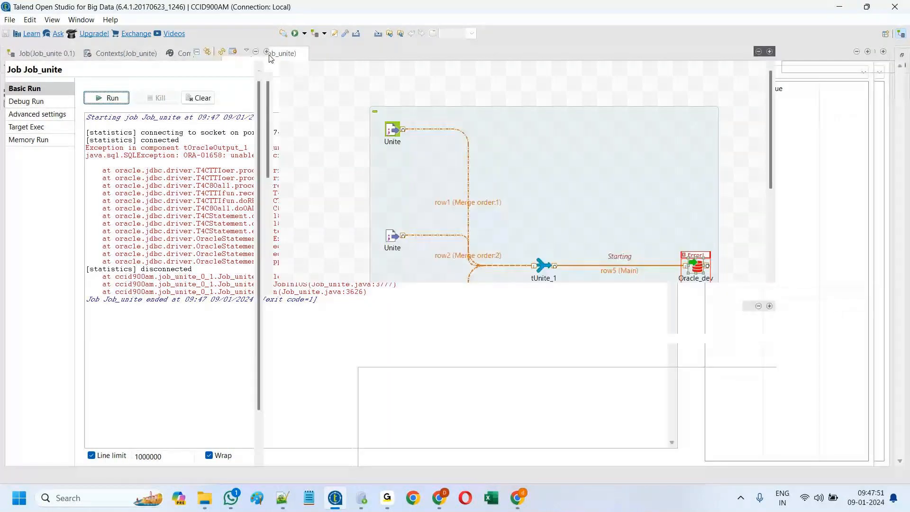
Step: Review Oracle_dev's settings: table 'Unite', Create table, Insert, and seven length-20 schema columns
click(320, 289)
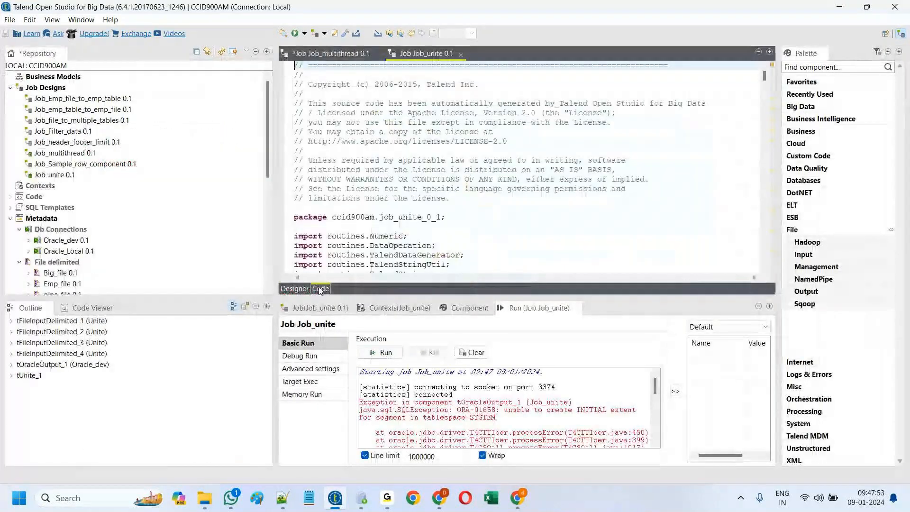
click(293, 289)
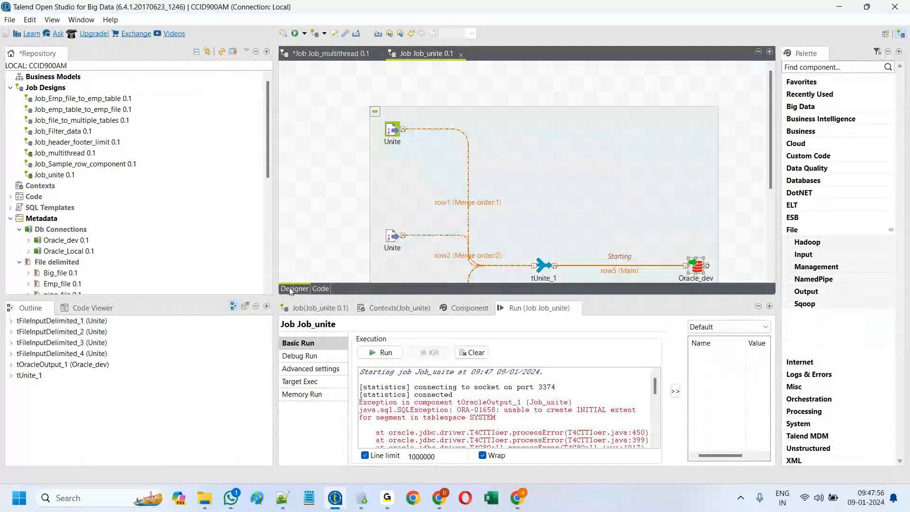
scroll(542, 218, down, 5)
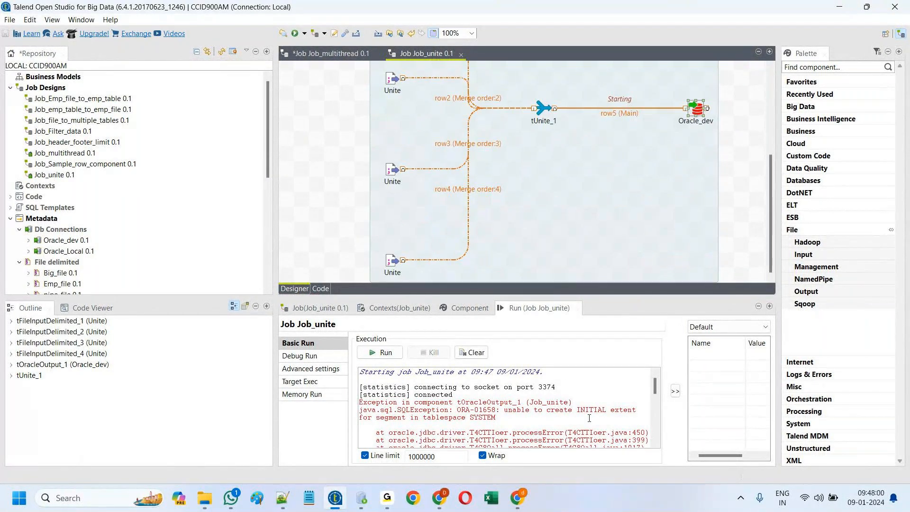
scroll(700, 142, up, 1)
double_click(700, 142)
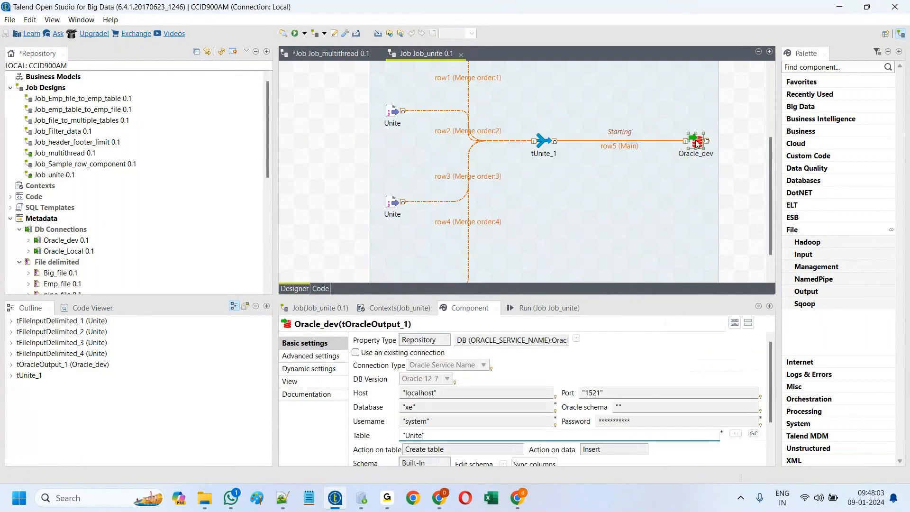
scroll(502, 467, down, 1)
click(503, 463)
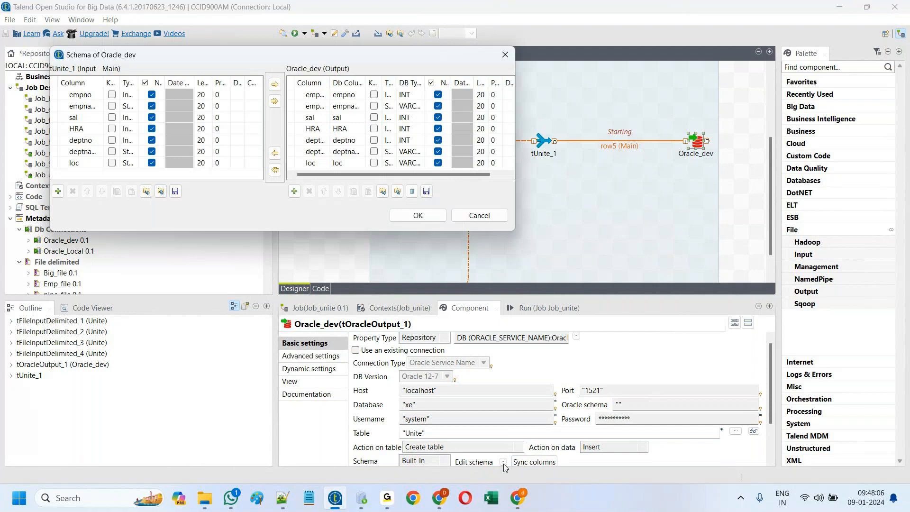
drag(514, 231, 830, 263)
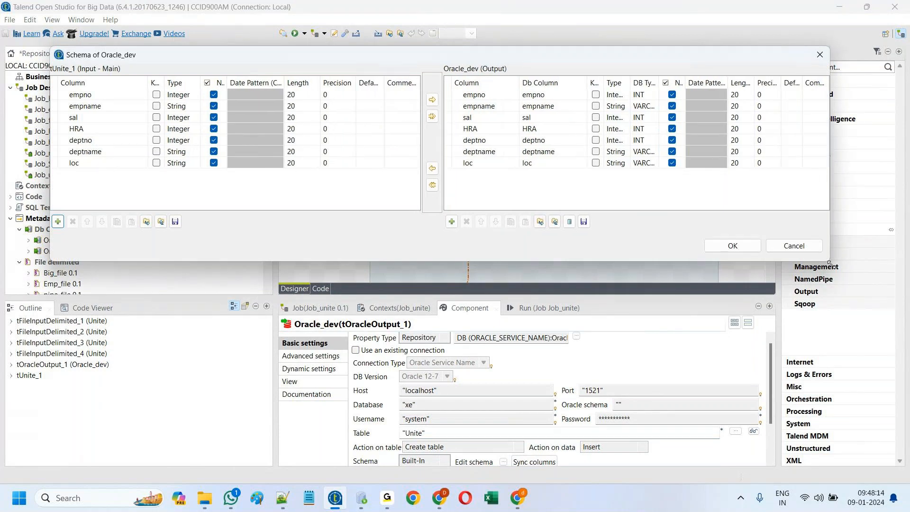
click(741, 250)
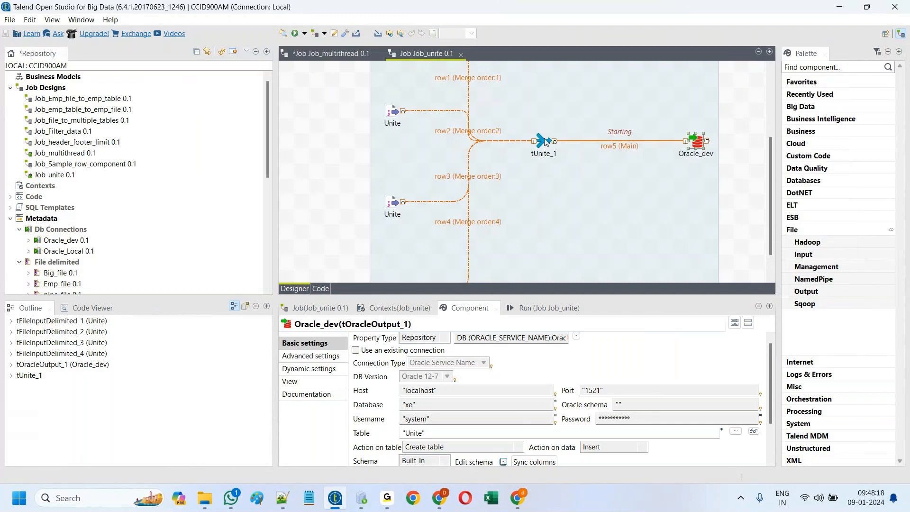
Step: Set Oracle_dev's Action on table to 'Create table if does not exist' and save the job
scroll(515, 425, down, 2)
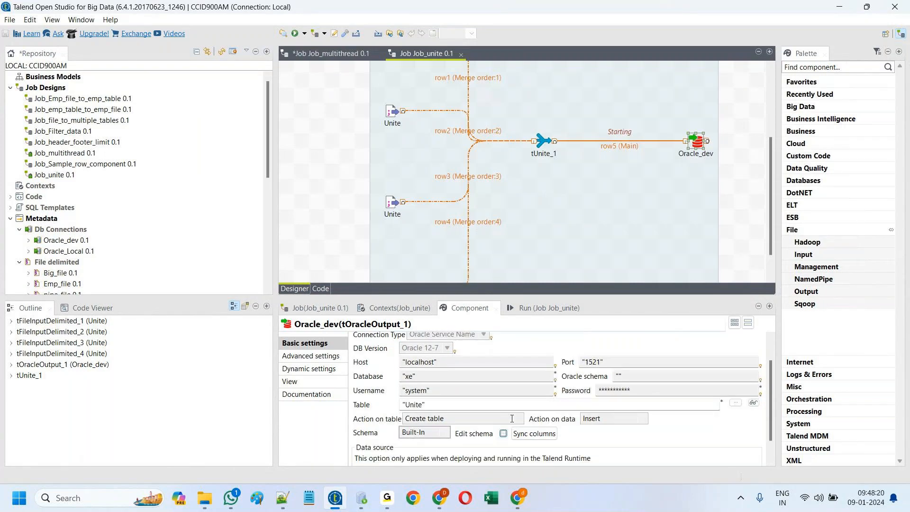
click(521, 419)
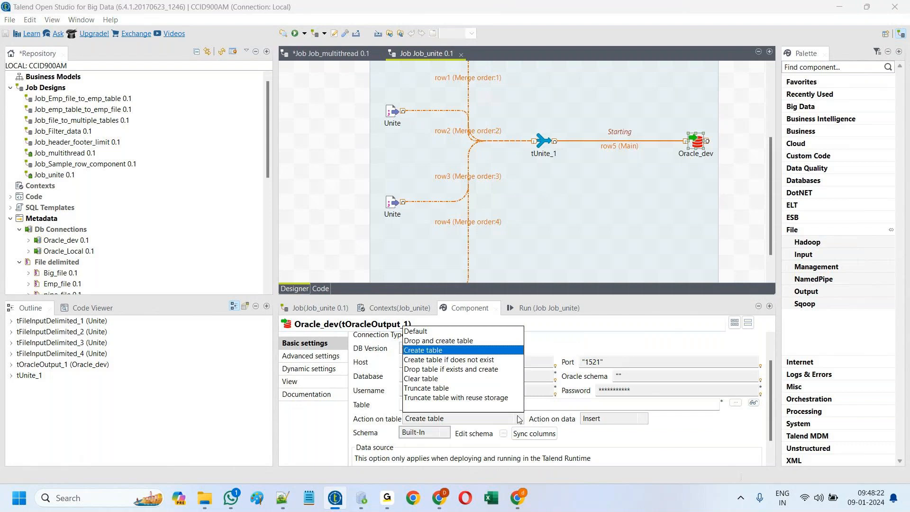
click(483, 360)
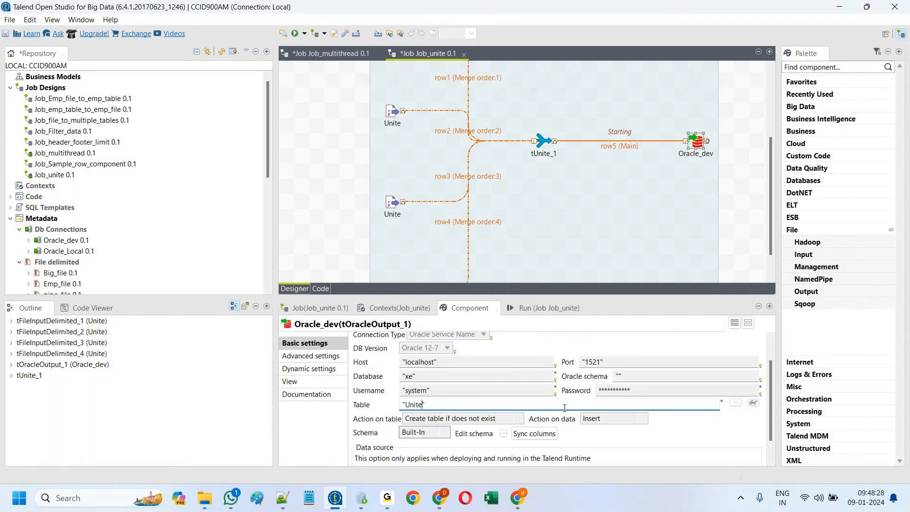
click(6, 34)
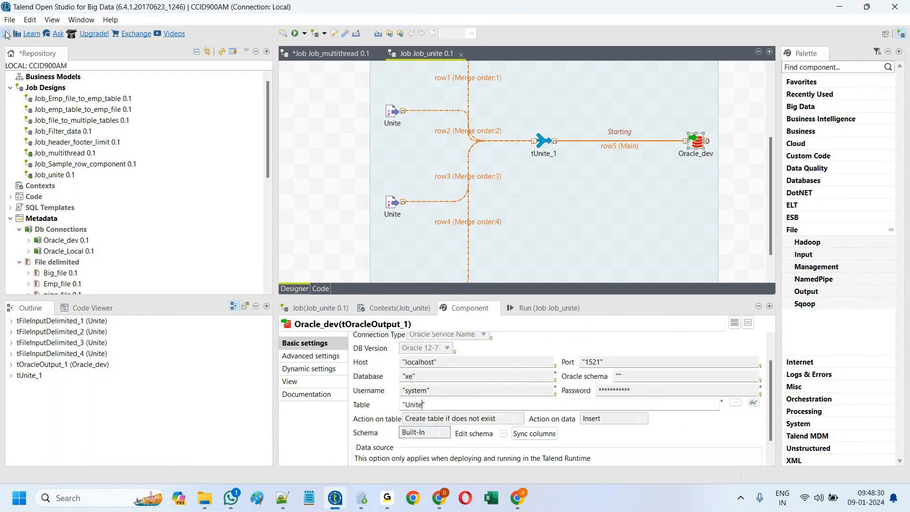
Step: Clear the run log and rerun Job_unite, which hits ORA-01658 again
click(544, 309)
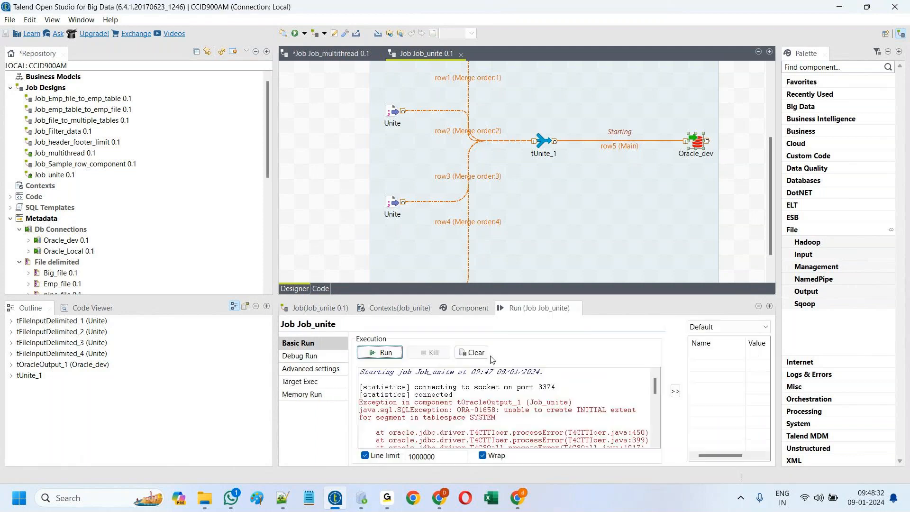
click(467, 354)
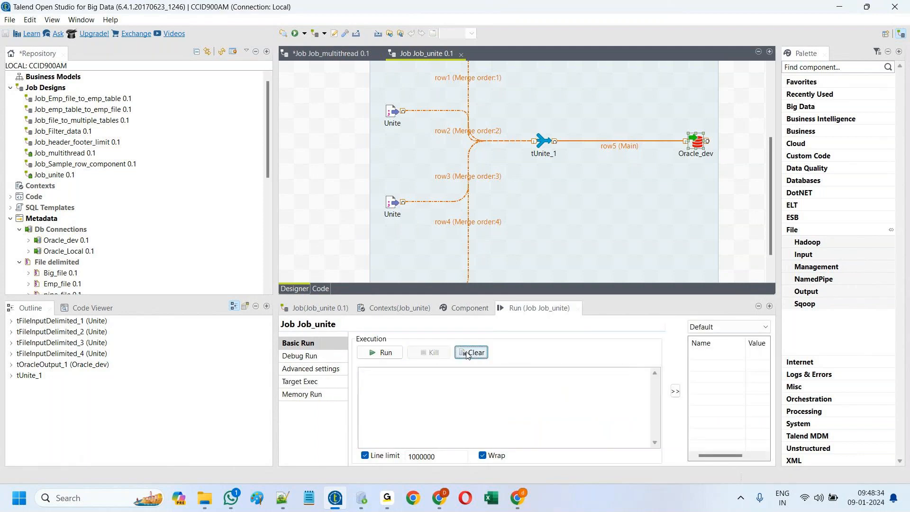
click(383, 353)
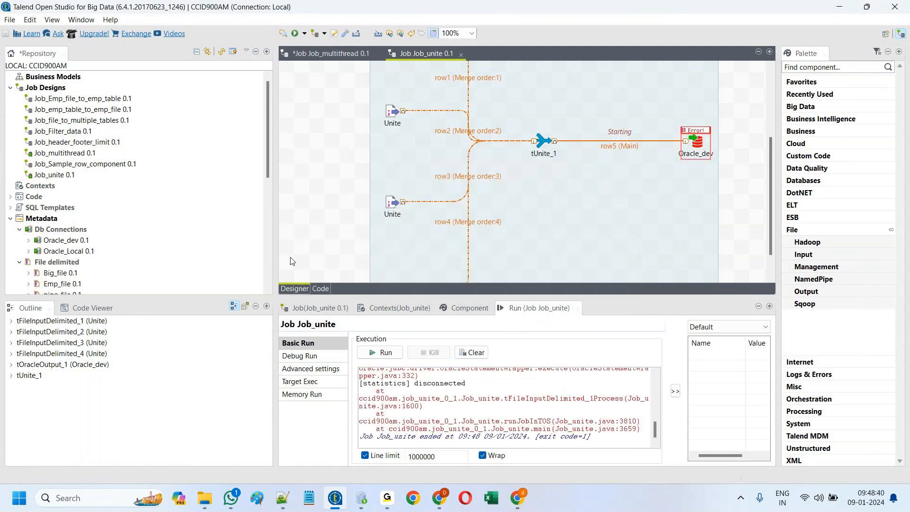
scroll(558, 421, up, 5)
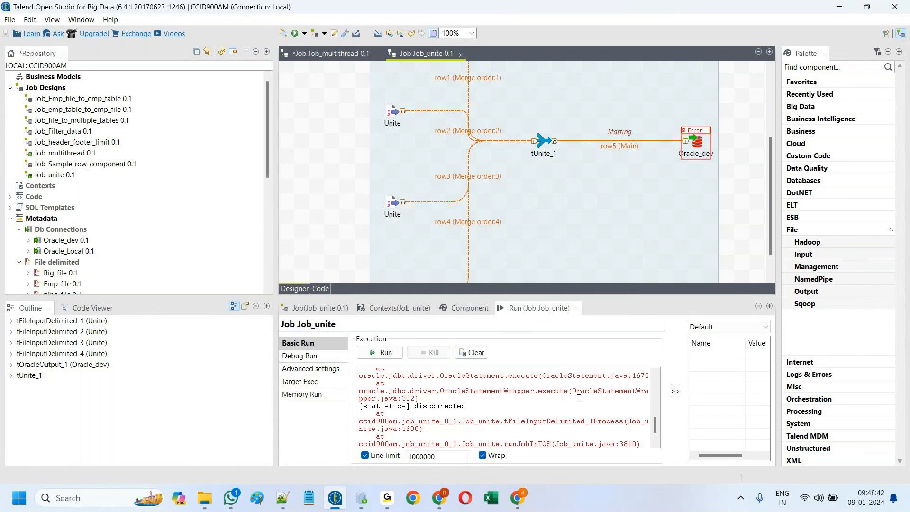
scroll(579, 400, up, 3)
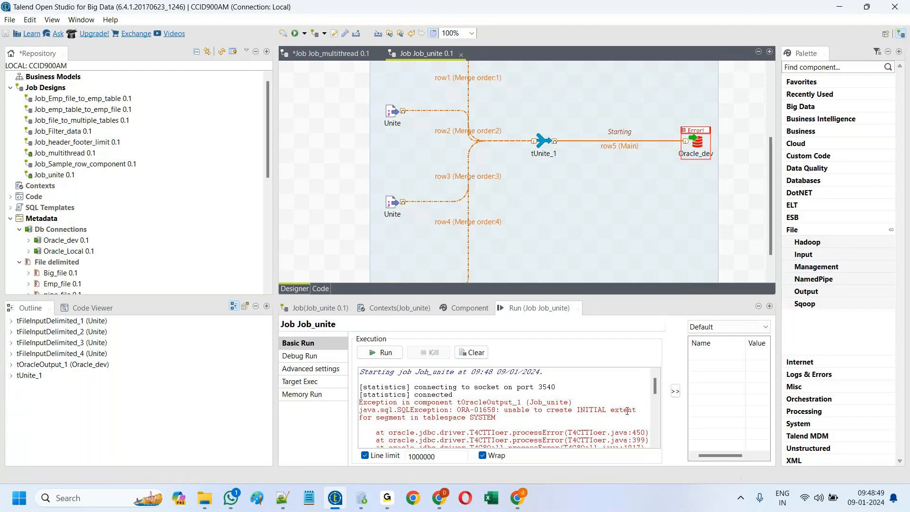
click(698, 141)
double_click(698, 141)
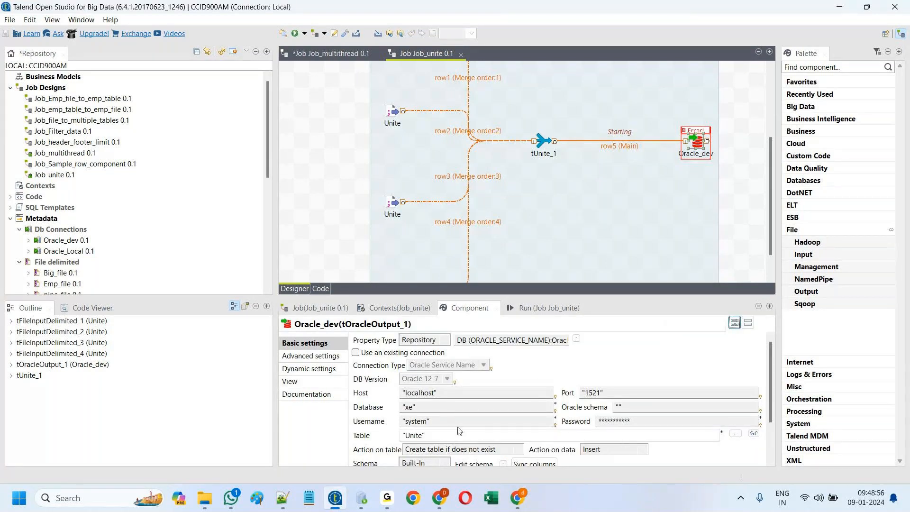
scroll(458, 424, down, 1)
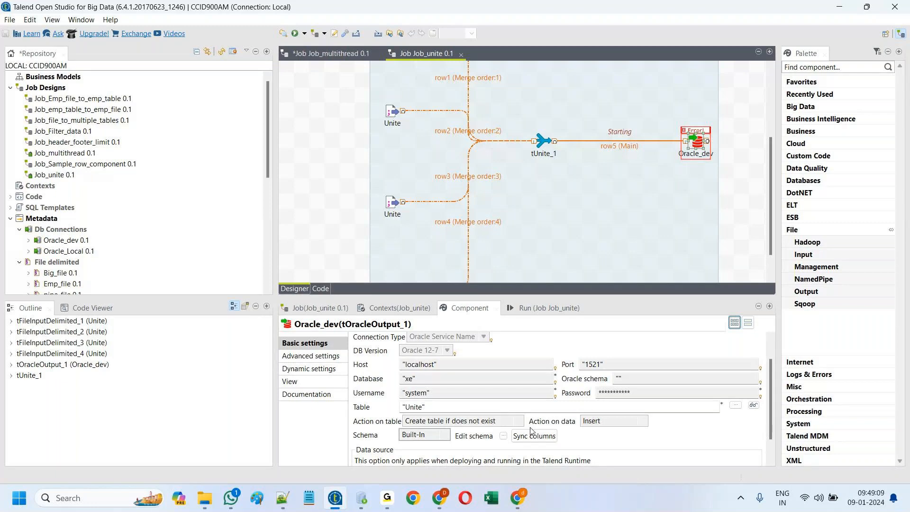
Step: Maximize the canvas and inspect the tablespace error in the enlarged Run output
double_click(414, 50)
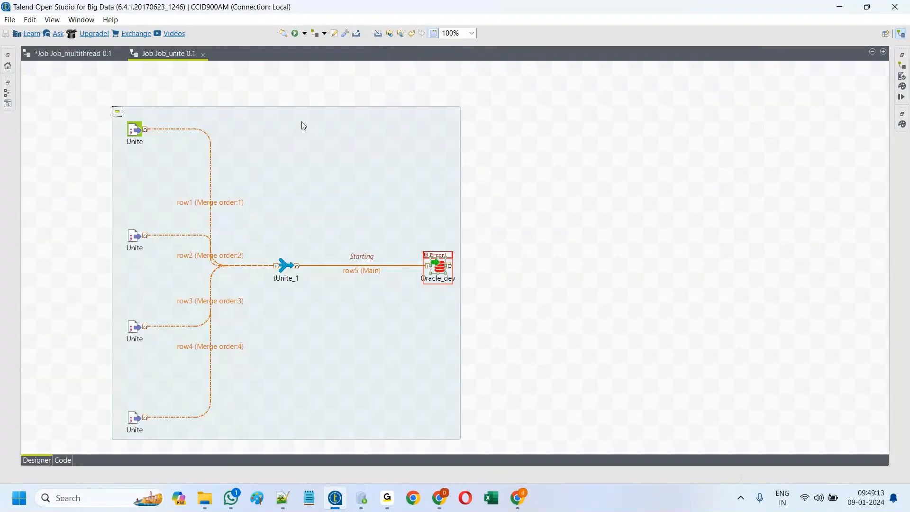
click(902, 98)
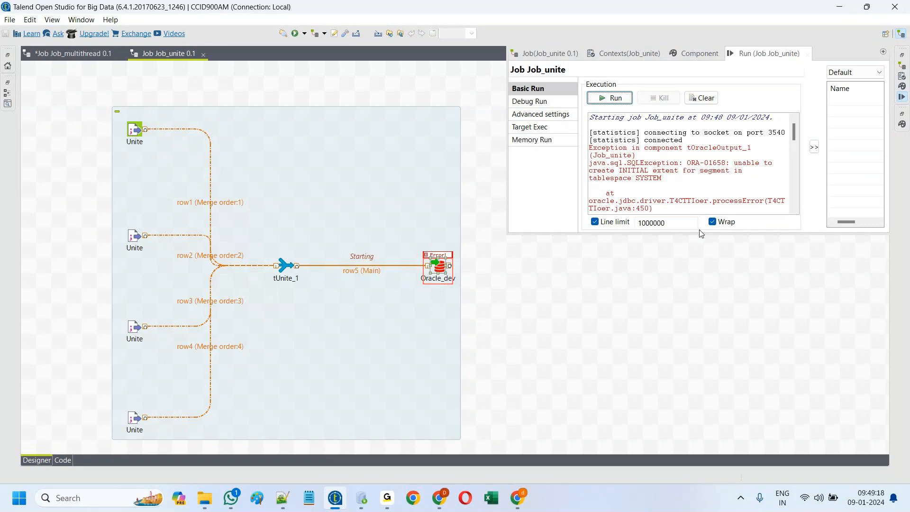
drag(701, 234, 701, 402)
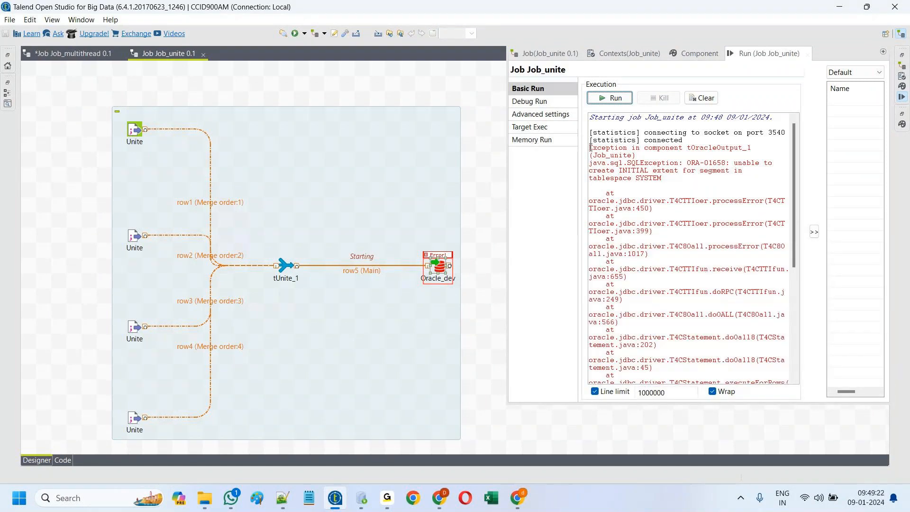
drag(590, 147, 672, 178)
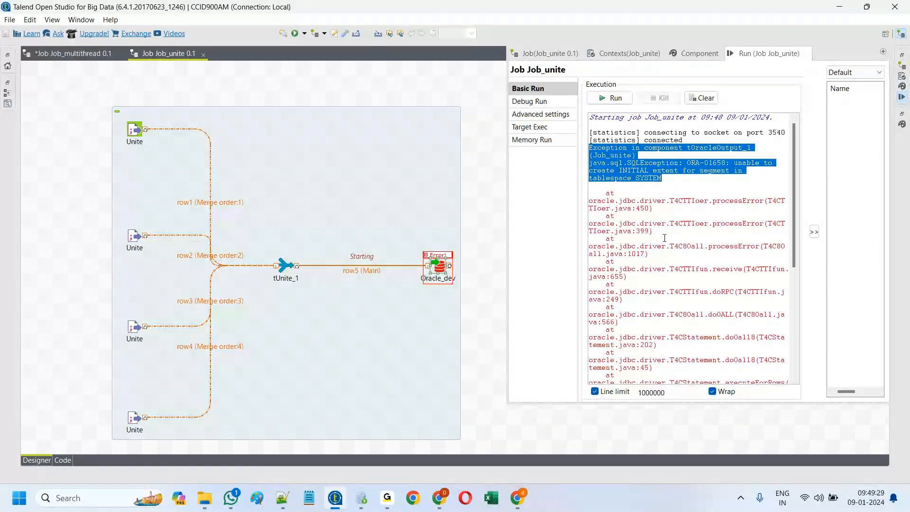
Step: Sync Oracle_dev's columns with the incoming schema and move the subjob up and left
double_click(441, 271)
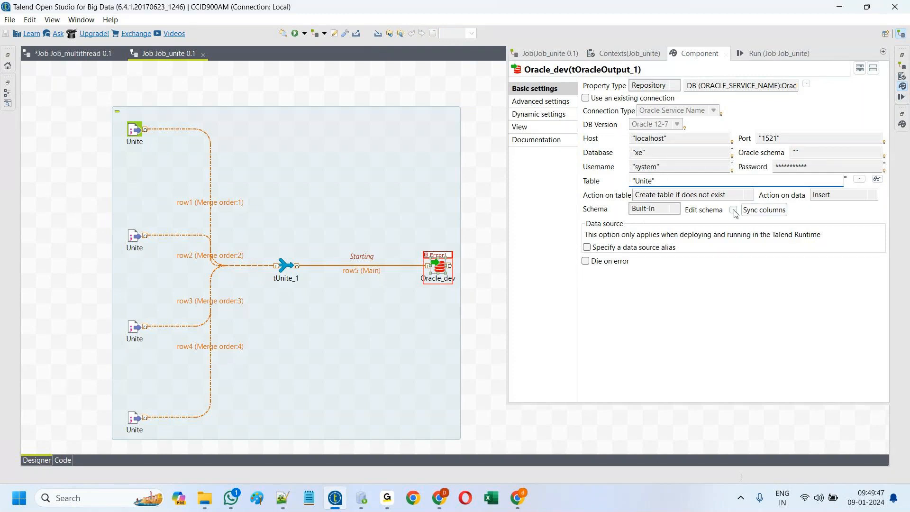
click(775, 209)
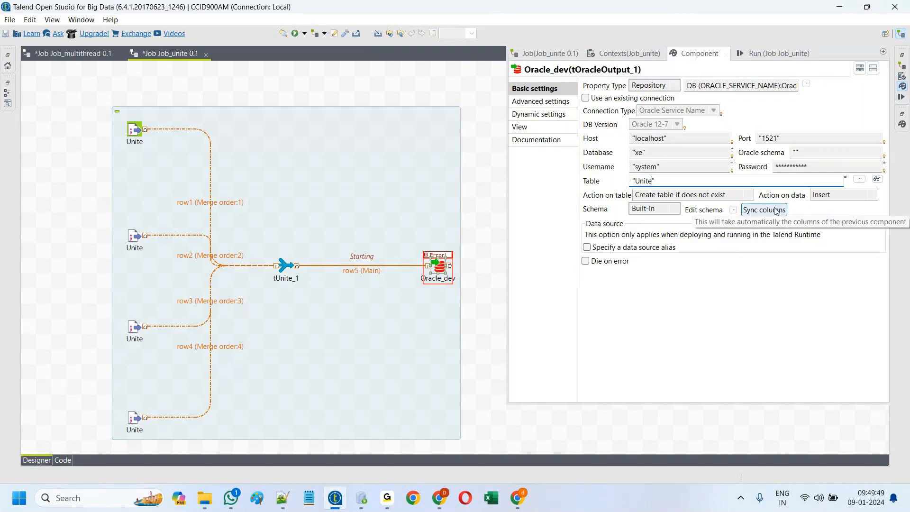
click(734, 210)
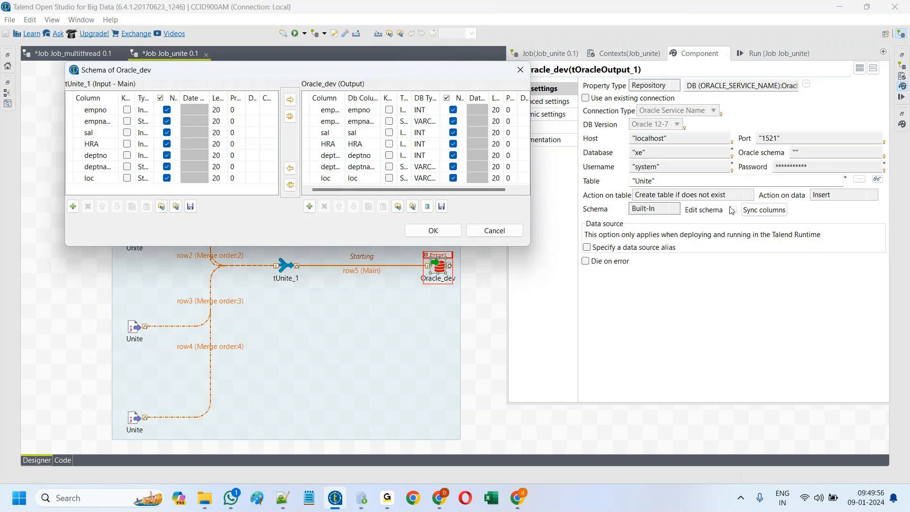
click(433, 230)
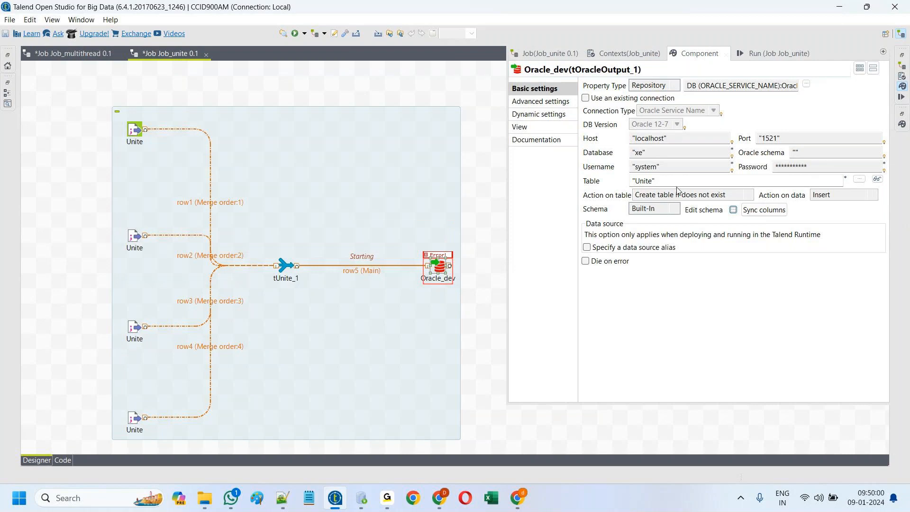
drag(406, 317, 395, 278)
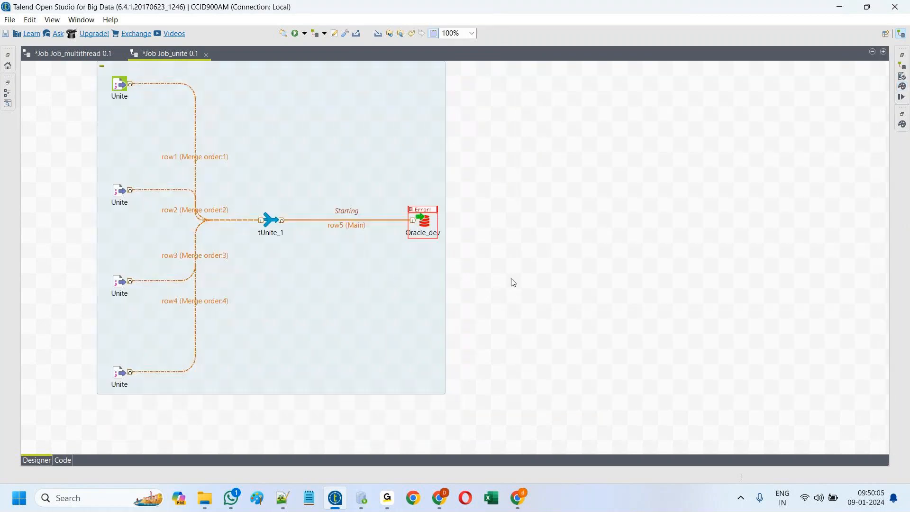
drag(472, 277, 395, 178)
Step: Replace Oracle_dev with a tFileOutputDelimited_1 fed by tUnite_1 through a Main row
key(Delete)
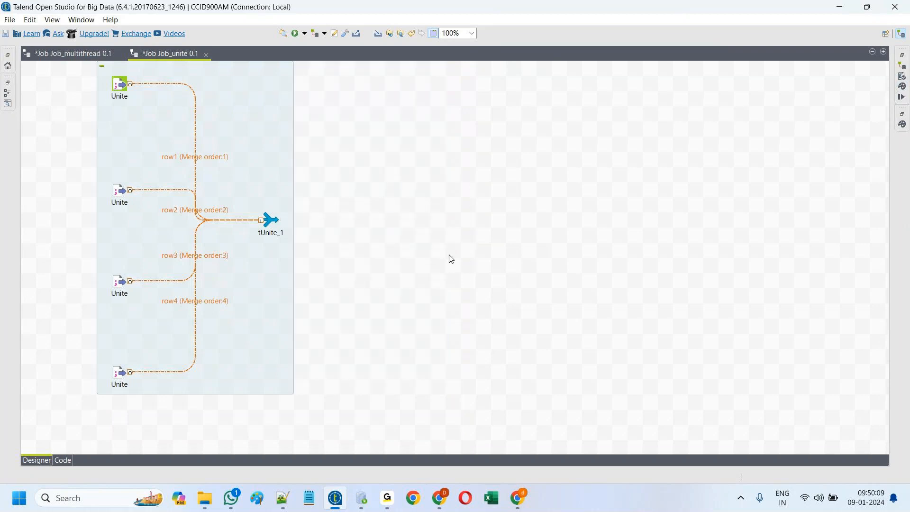
text(tfile)
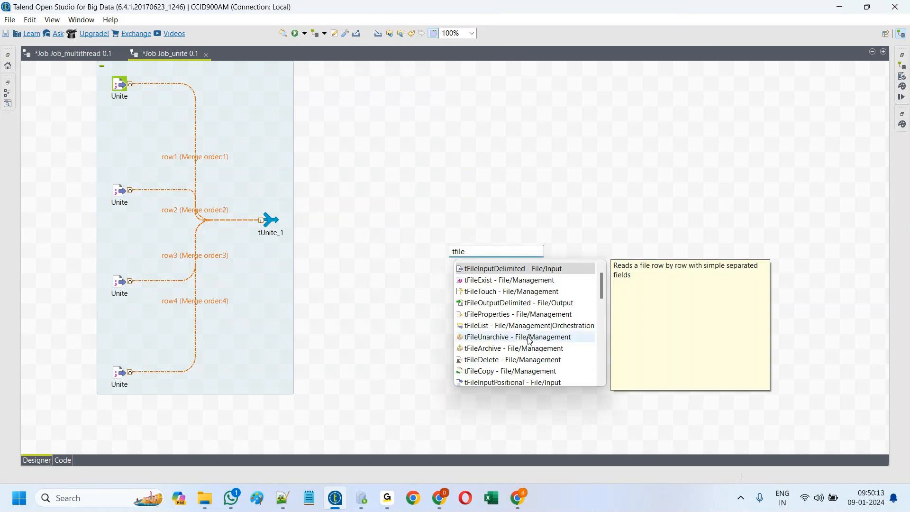
double_click(489, 302)
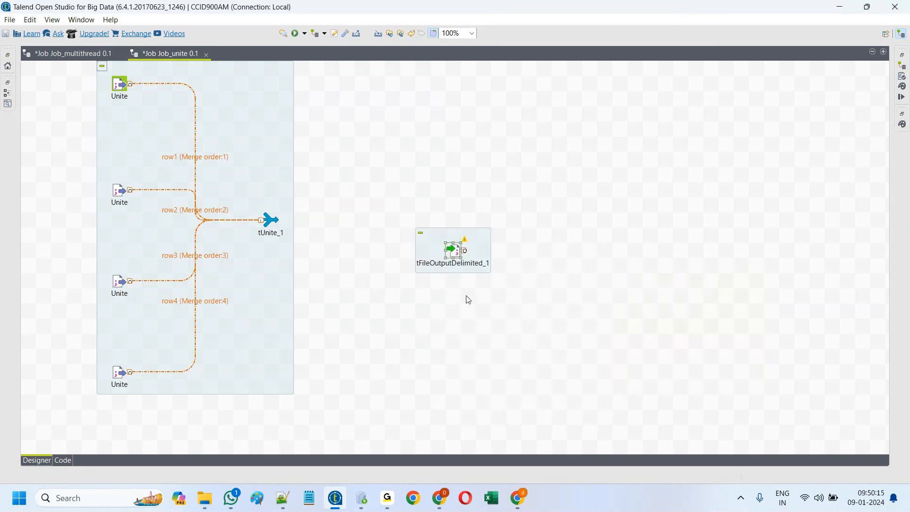
drag(448, 256, 432, 224)
right_click(270, 221)
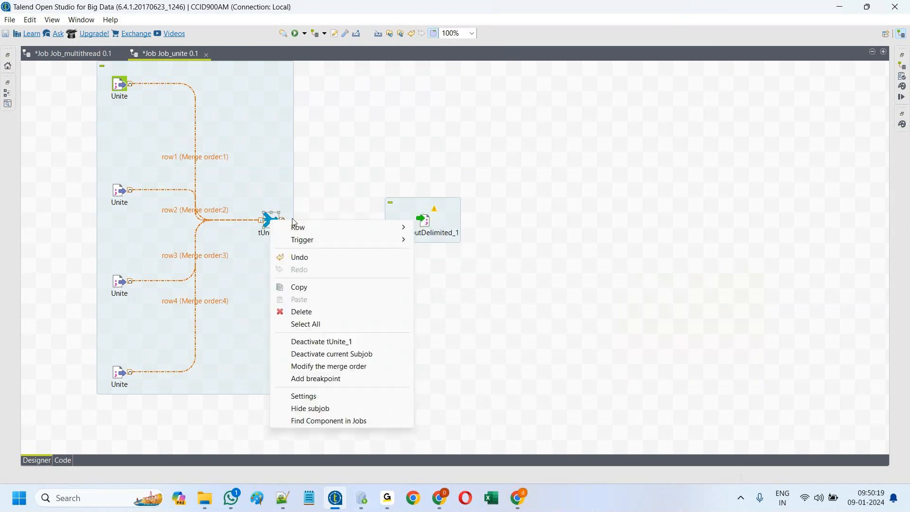
mouse_move(305, 228)
click(444, 233)
click(425, 222)
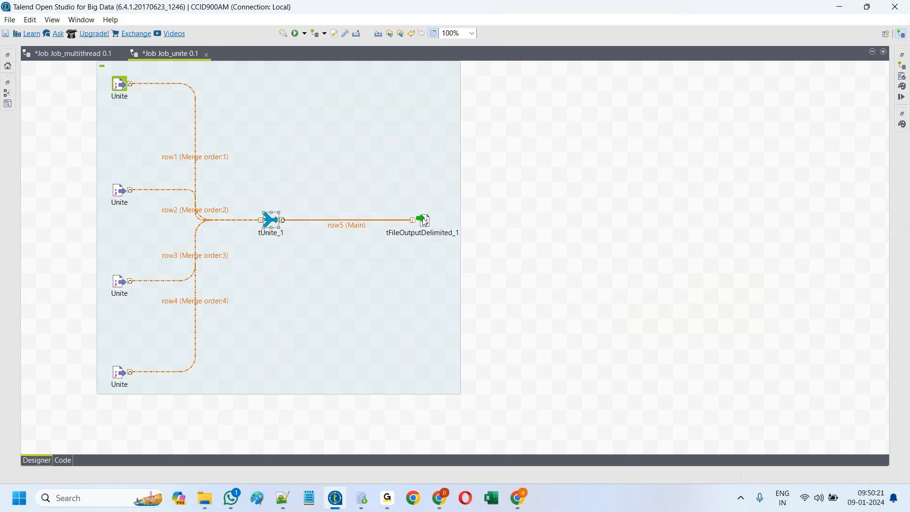
Step: Set tFileOutputDelimited_1's file name to Desktop/Temp_folder/unite_file.txt
double_click(426, 223)
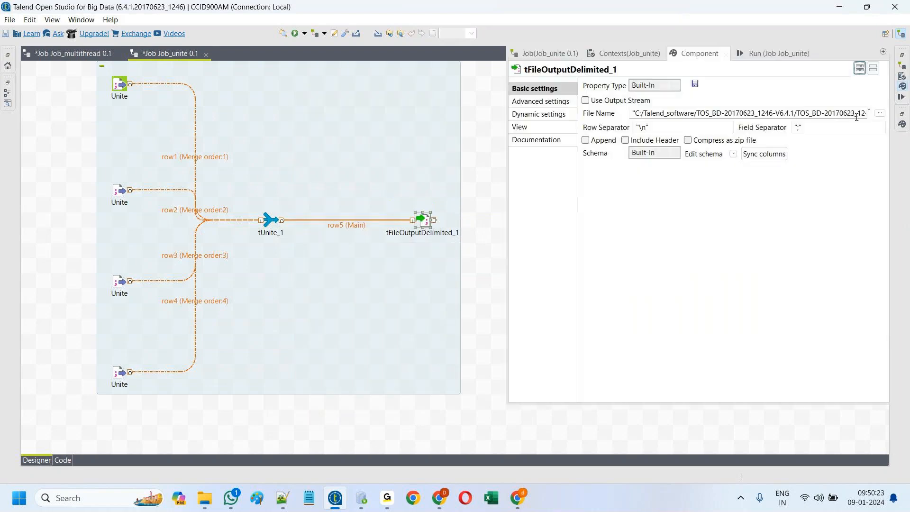
click(879, 114)
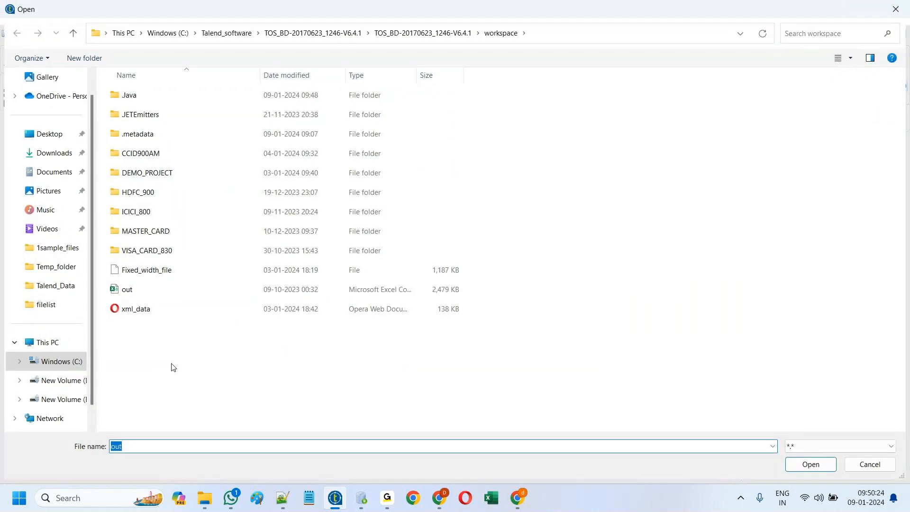
click(54, 133)
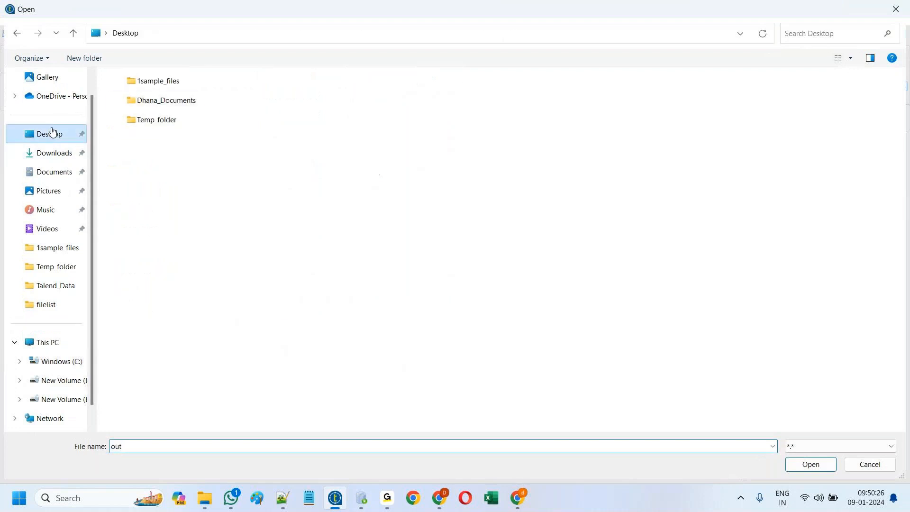
double_click(152, 121)
double_click(138, 445)
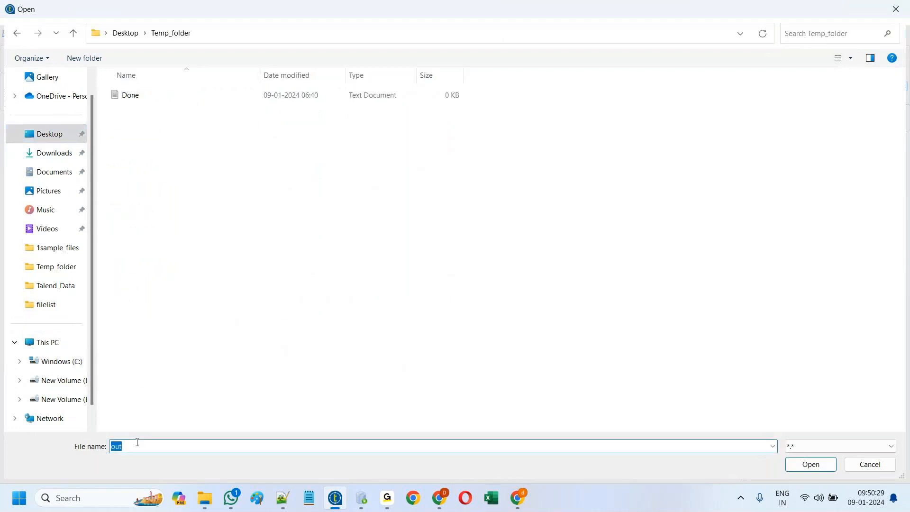
text(unite_file.txt)
click(816, 465)
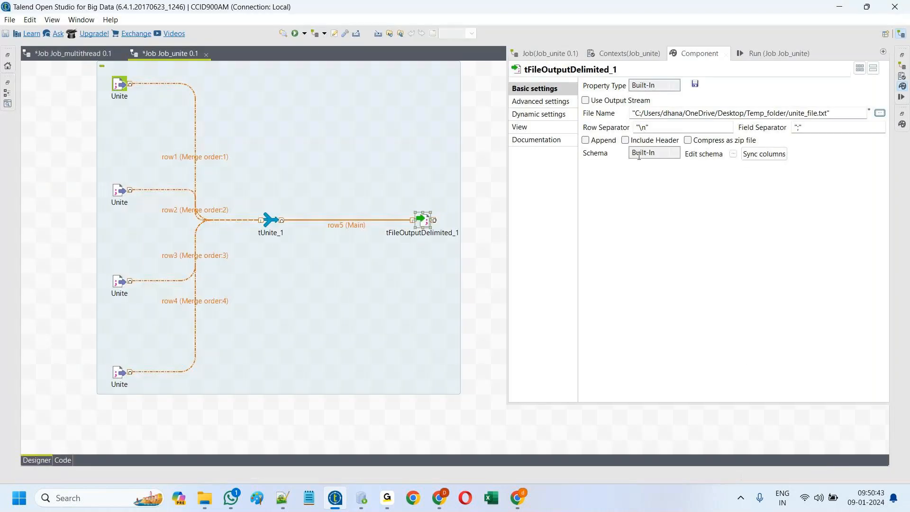
Step: Confirm unite_file.txt as output and allow overwriting an existing file in advanced settings
click(625, 140)
click(542, 101)
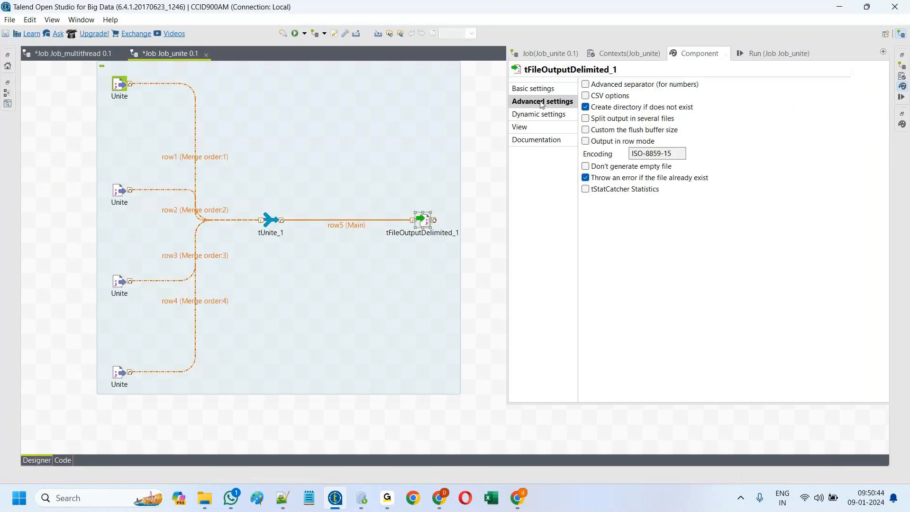
click(586, 179)
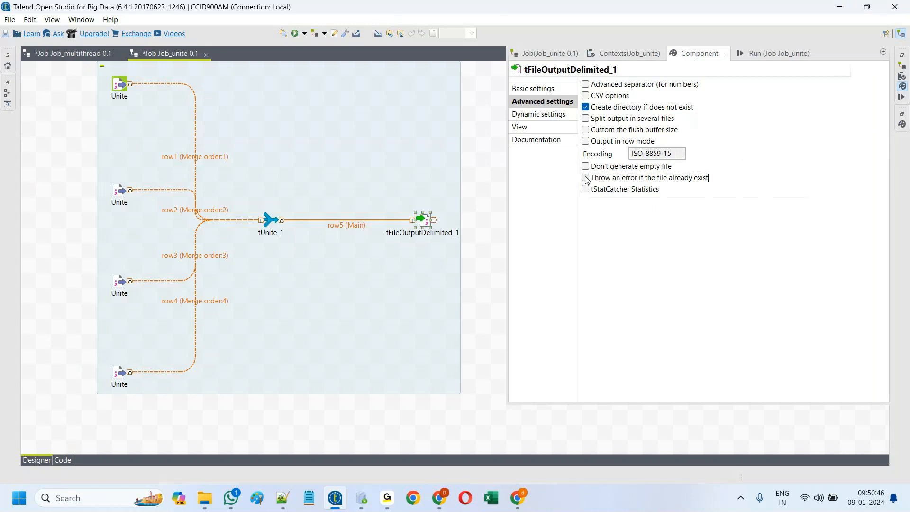
Step: Clear the log and rerun Job_unite, which writes 67608 rows successfully, then bring up Notepad++
click(767, 49)
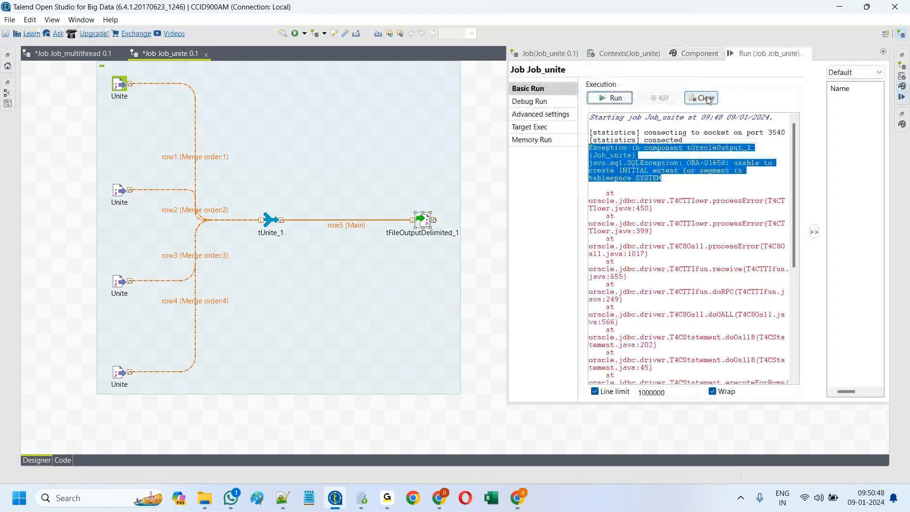
click(612, 98)
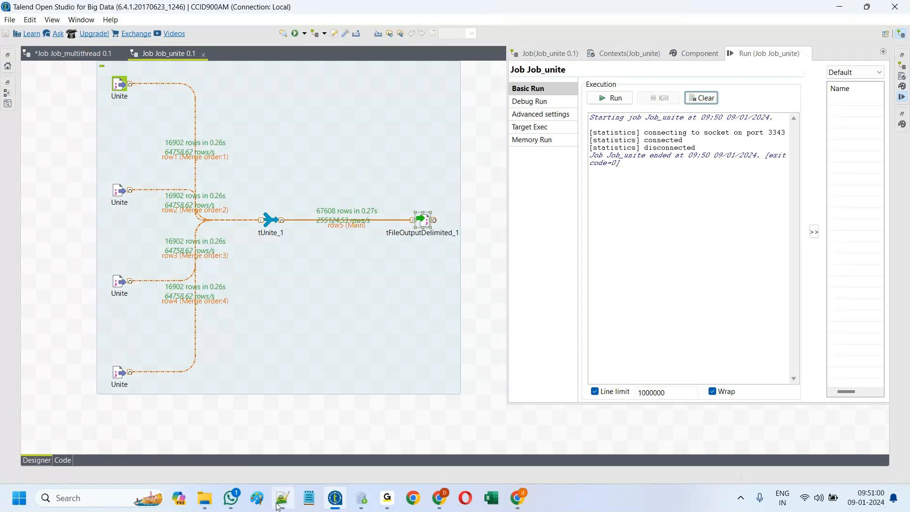
click(252, 402)
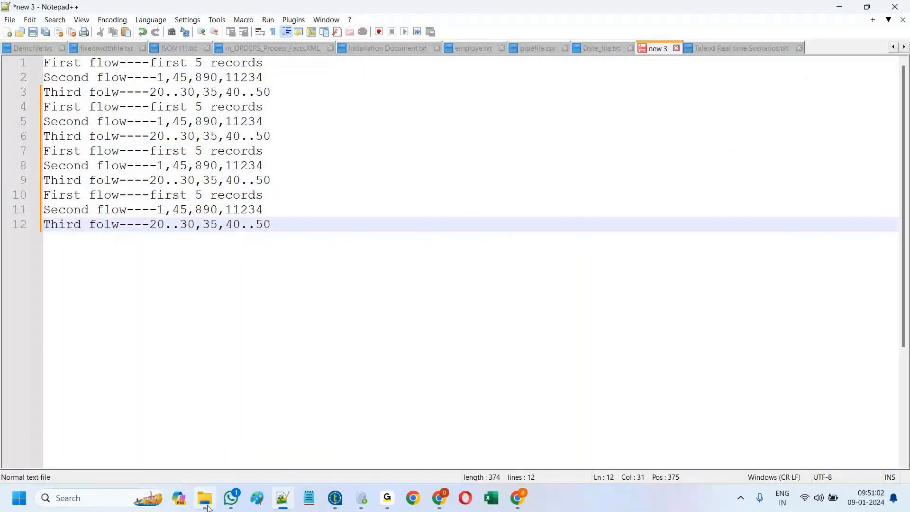
Step: Open unite_file from Desktop > Temp_folder in Notepad++
click(205, 498)
click(64, 175)
double_click(178, 134)
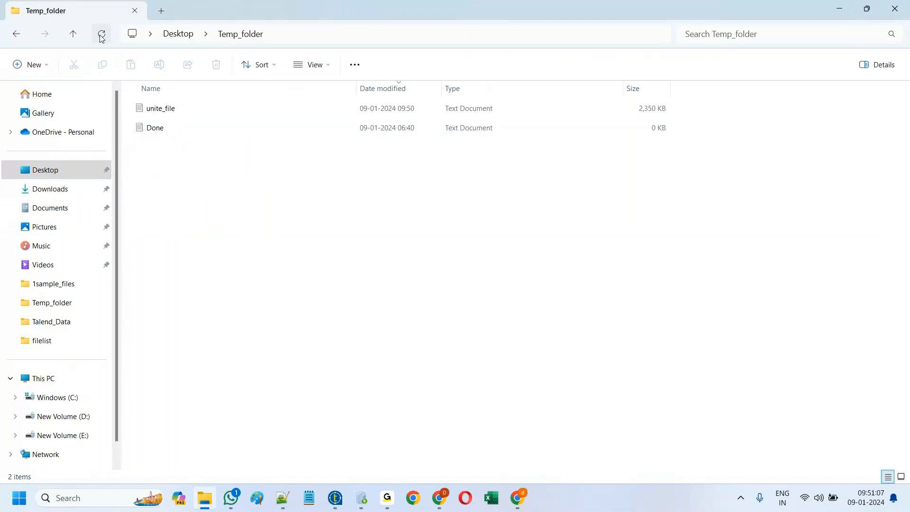
click(175, 110)
right_click(176, 111)
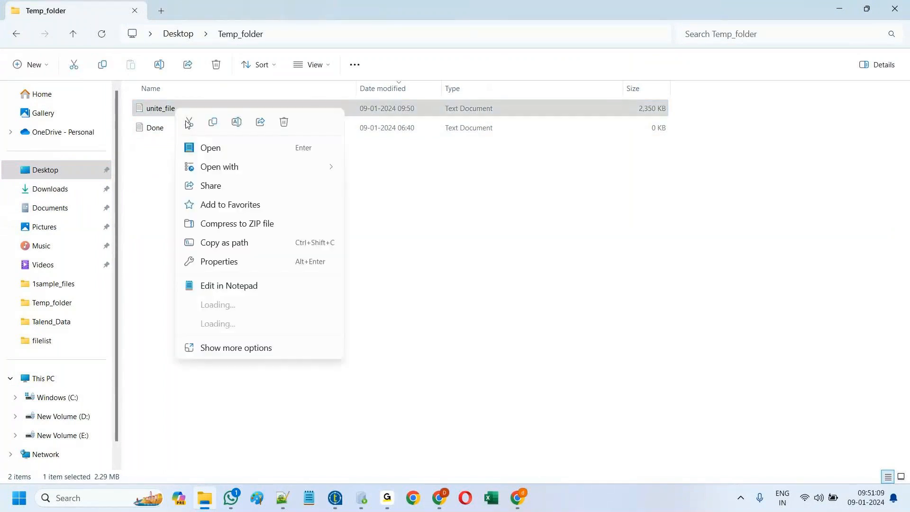
click(218, 309)
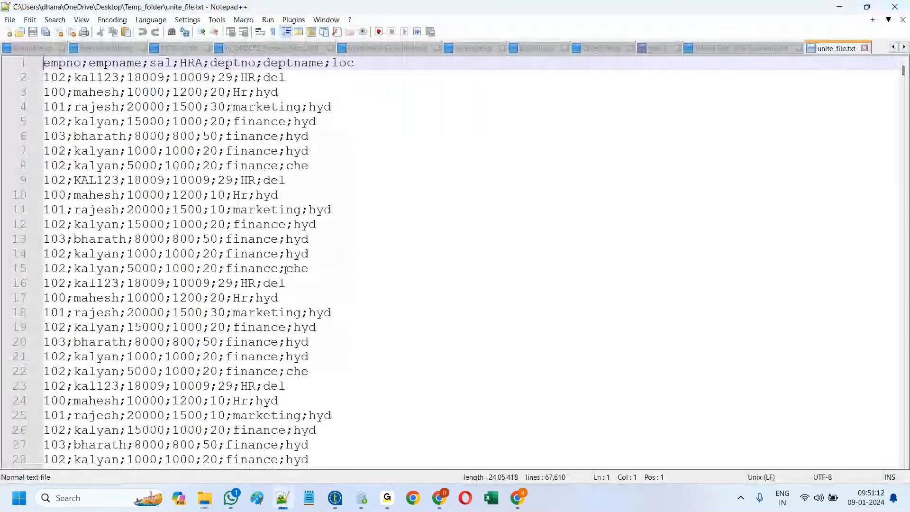
Step: Scroll through the 67,610 lines of unite_file.txt, where employee IDs 100–103 repeat
scroll(905, 63, down, 1)
drag(905, 63, 907, 446)
scroll(429, 366, down, 19)
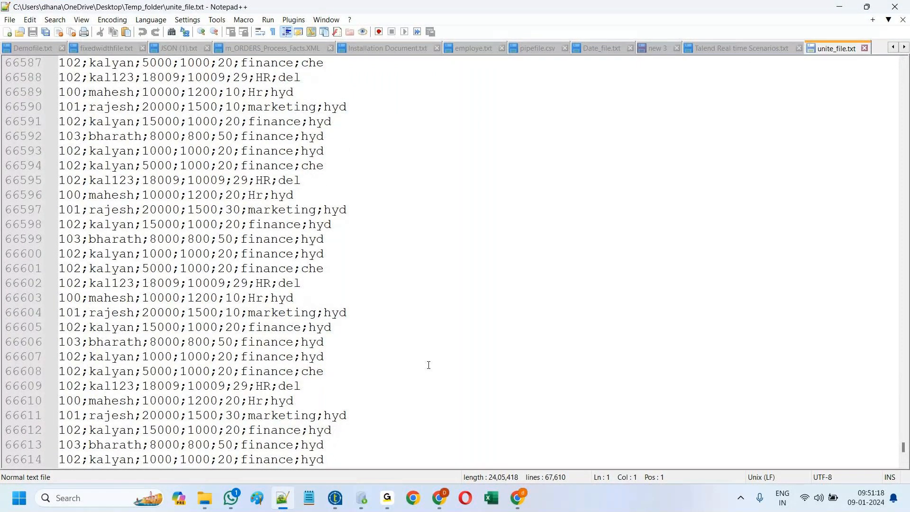
scroll(428, 365, down, 20)
scroll(428, 365, down, 1)
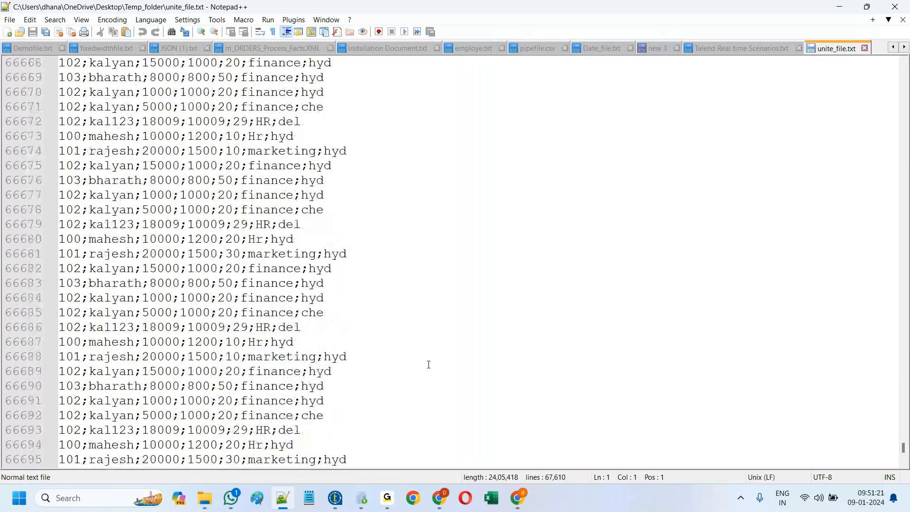
scroll(429, 365, down, 16)
scroll(429, 360, down, 20)
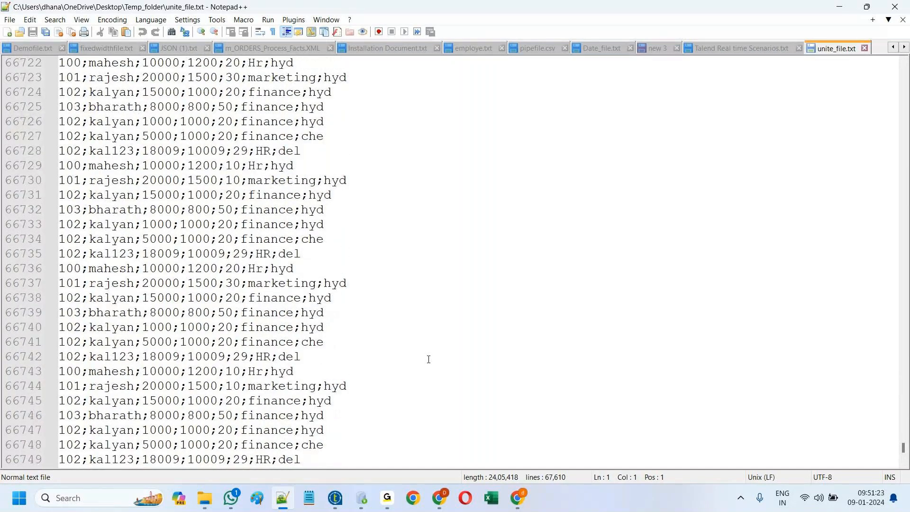
scroll(429, 354, down, 6)
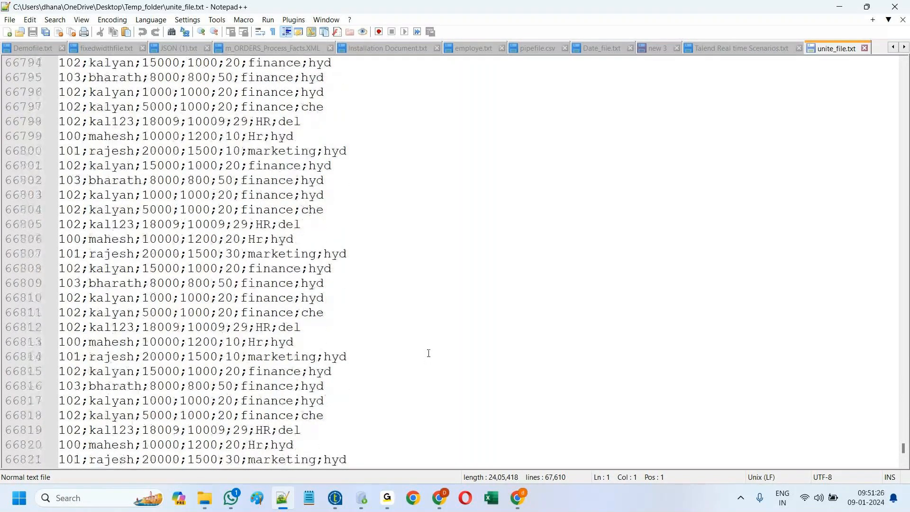
scroll(429, 353, down, 9)
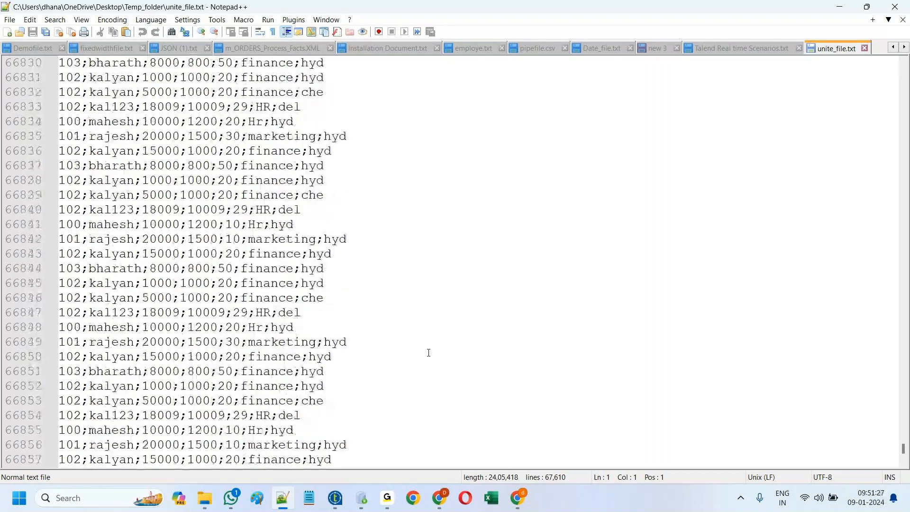
scroll(428, 352, down, 3)
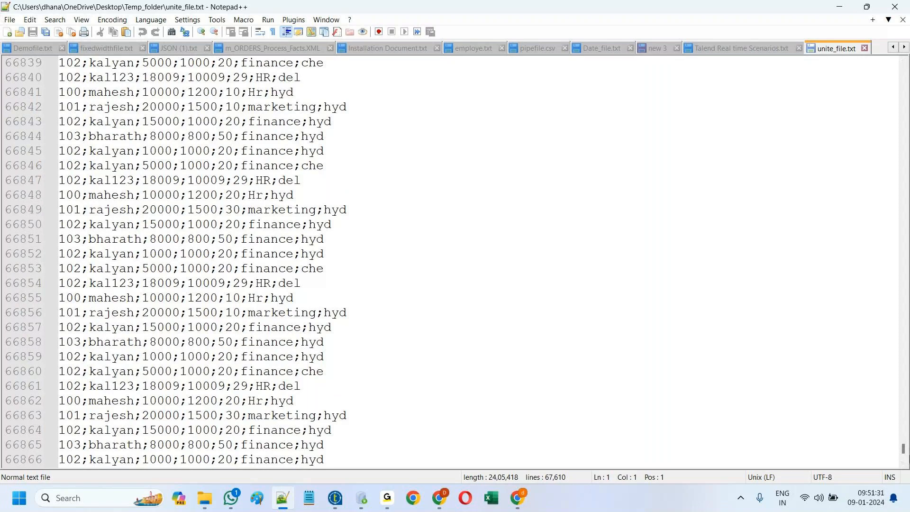
click(903, 463)
click(904, 465)
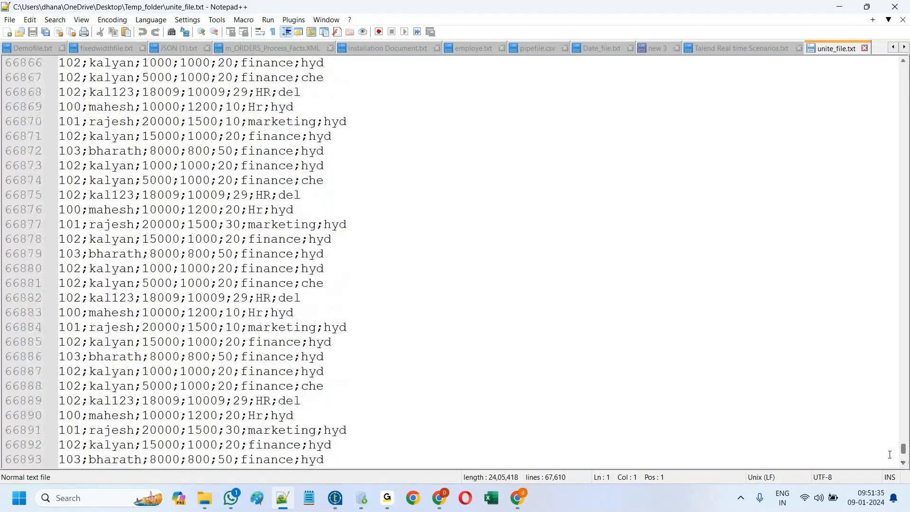
Step: Add a tUniqRow_1 component from a 'tuni' search and reroute tUnite_1's row5 into it
click(335, 498)
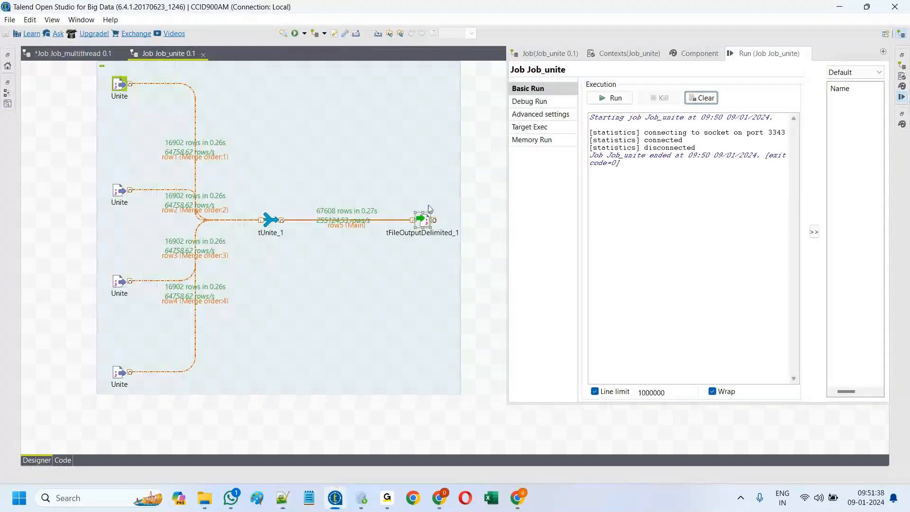
click(480, 288)
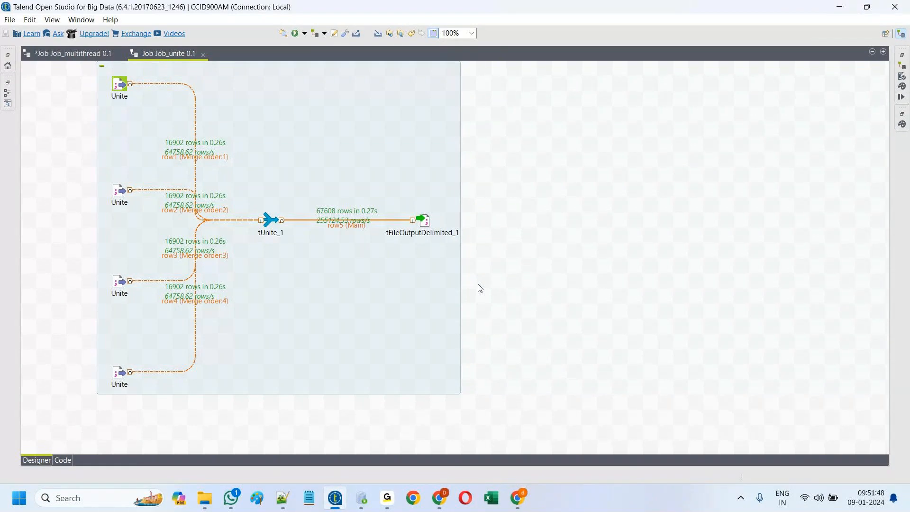
text(t)
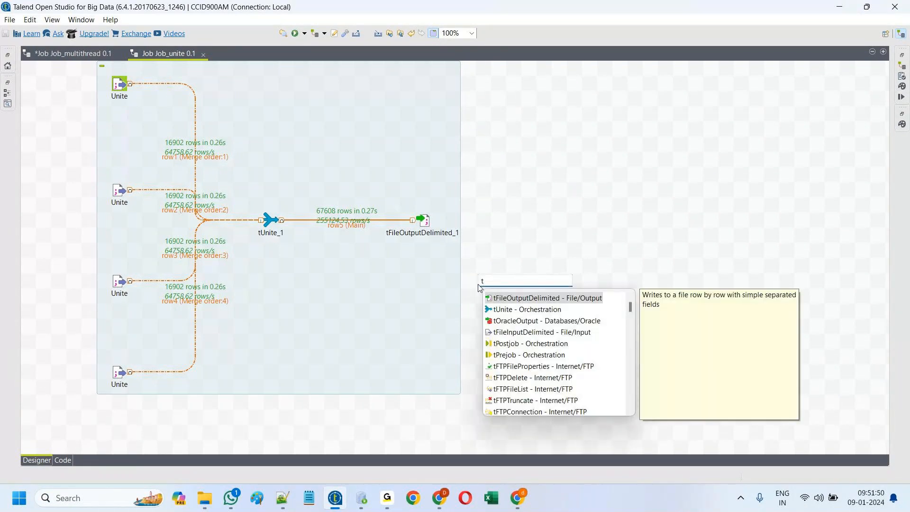
text(uni)
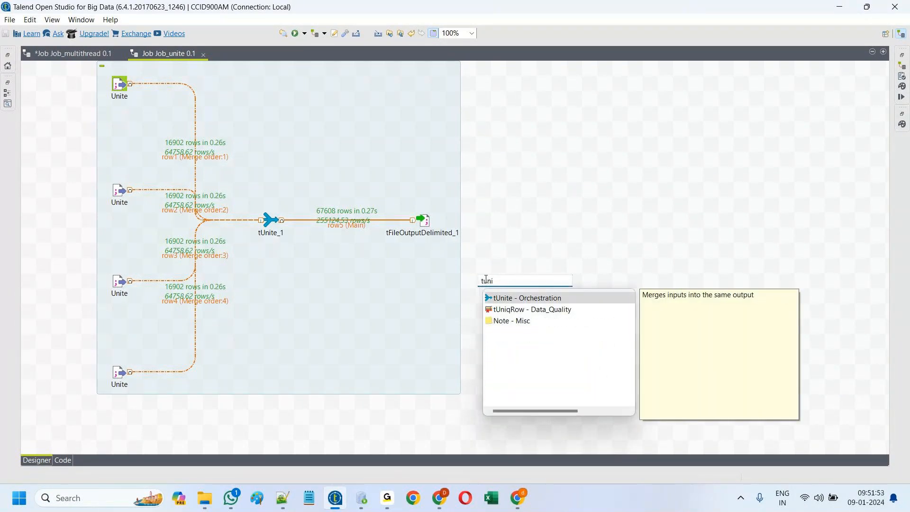
click(515, 310)
double_click(515, 310)
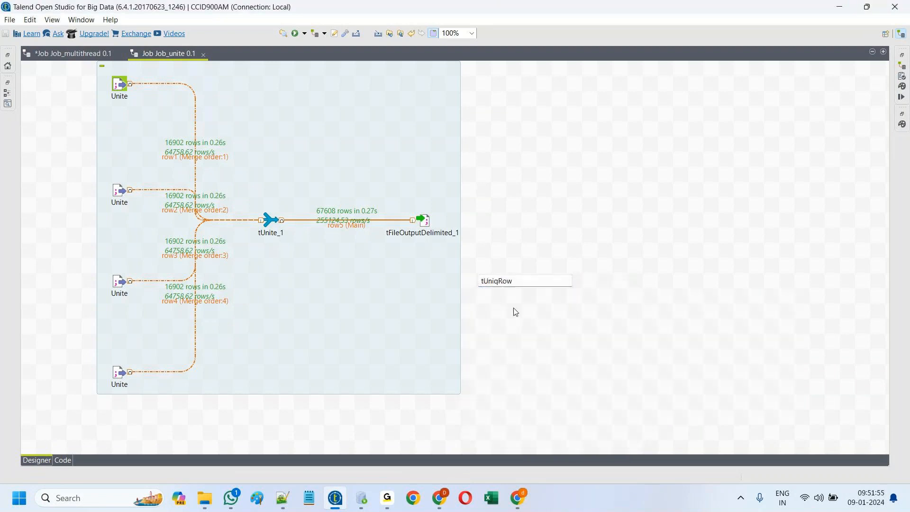
drag(489, 280, 351, 281)
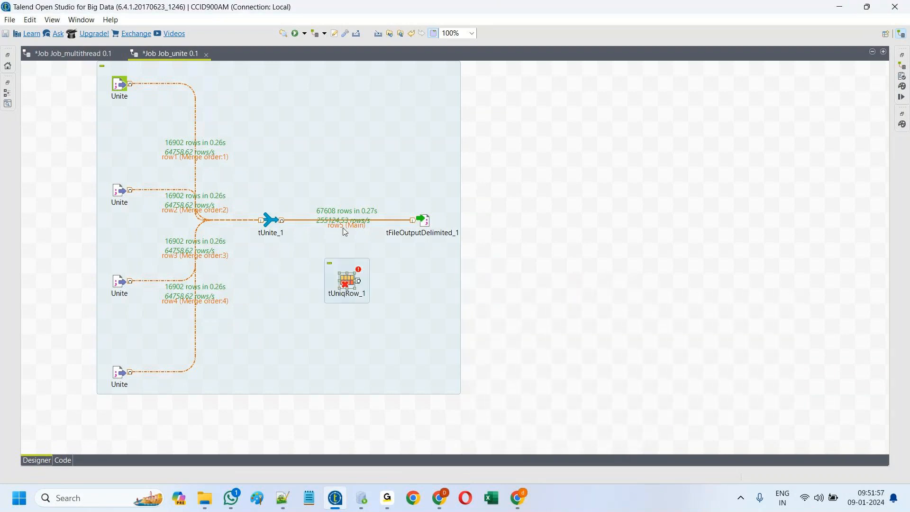
drag(416, 220, 369, 225)
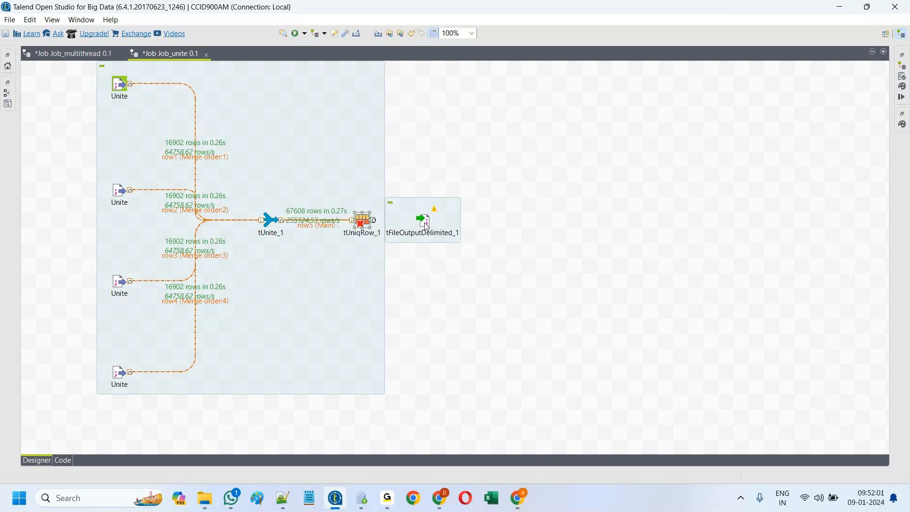
Step: Connect tUniqRow_1's Uniques output to tFileOutputDelimited_1
right_click(363, 221)
mouse_move(394, 227)
click(538, 226)
click(453, 221)
Step: Key tUniqRow_1 on all columns, then clear the log and rerun the job, writing 12 rows
double_click(362, 225)
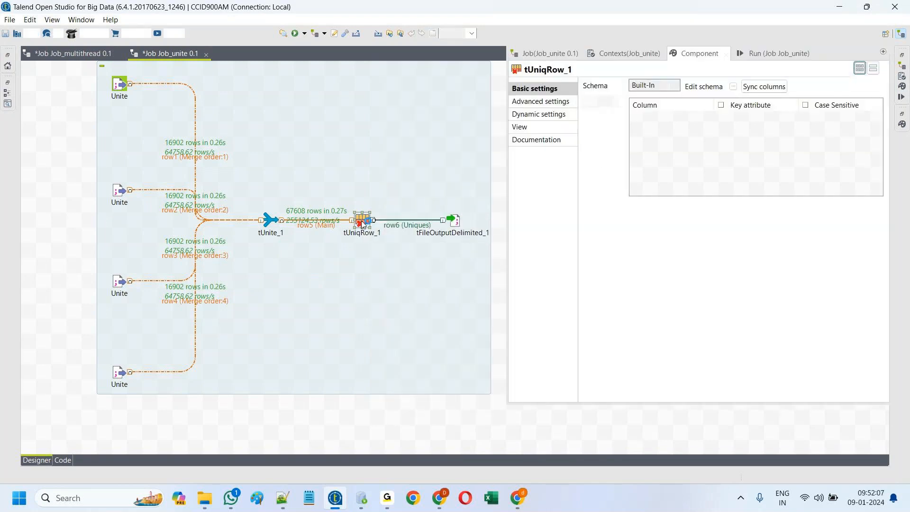
click(721, 106)
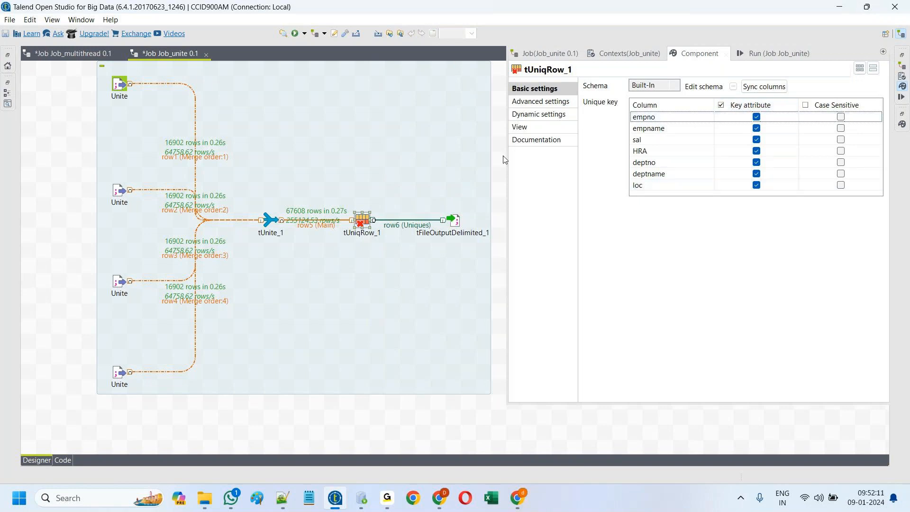
click(765, 56)
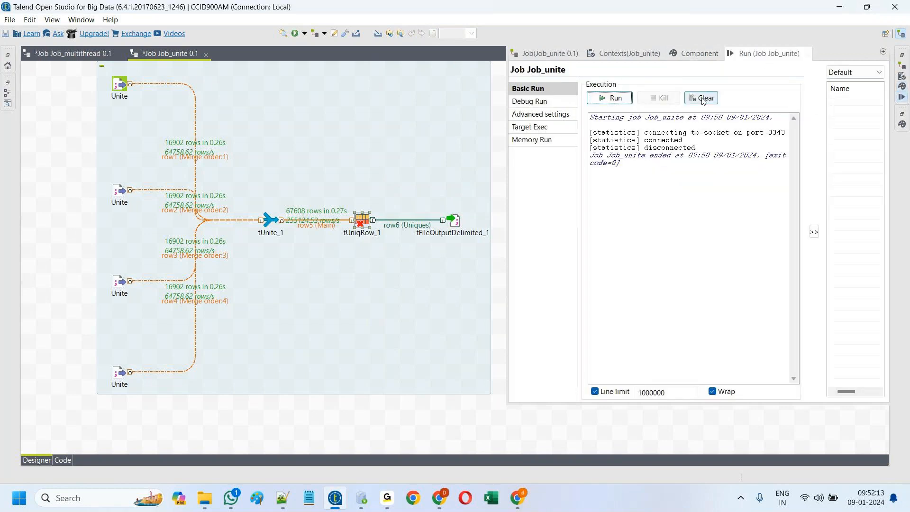
click(704, 100)
click(612, 98)
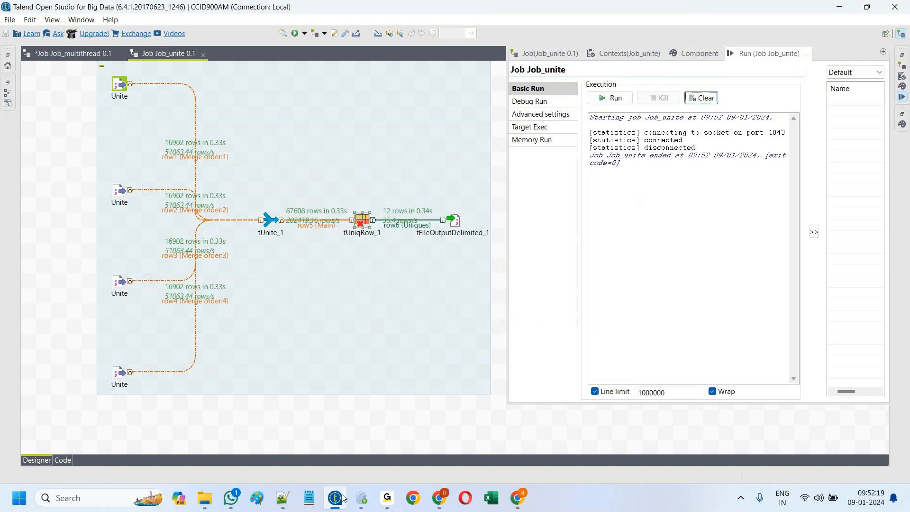
Step: Reload unite_file.txt to show the header plus 12 unique rows, then switch back to Talend
click(281, 499)
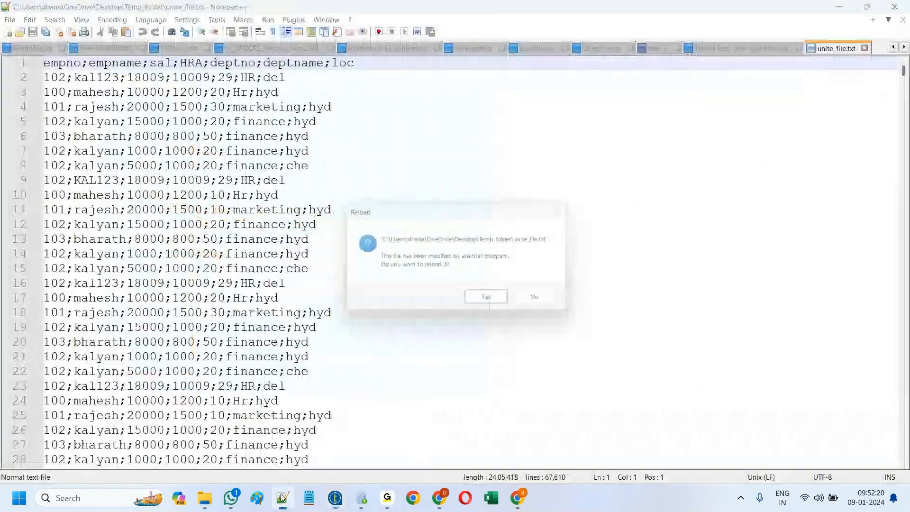
key(Return)
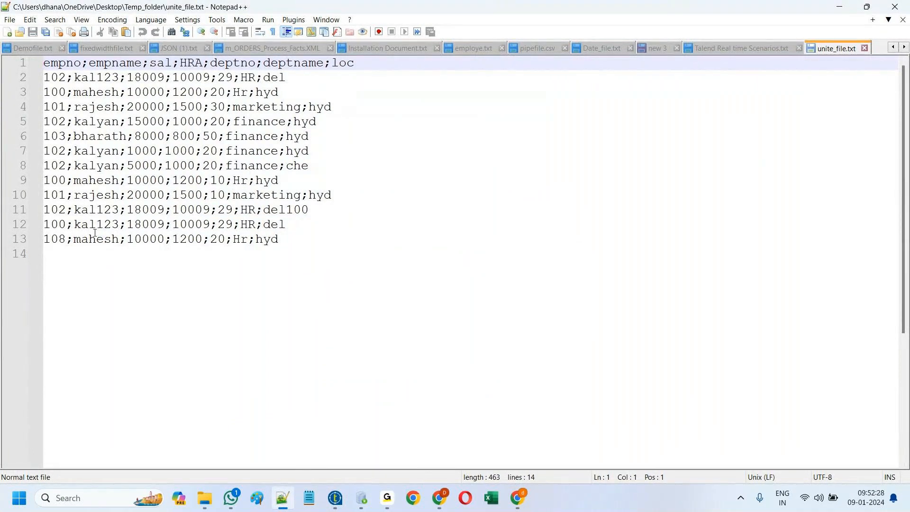
key(alt+Tab)
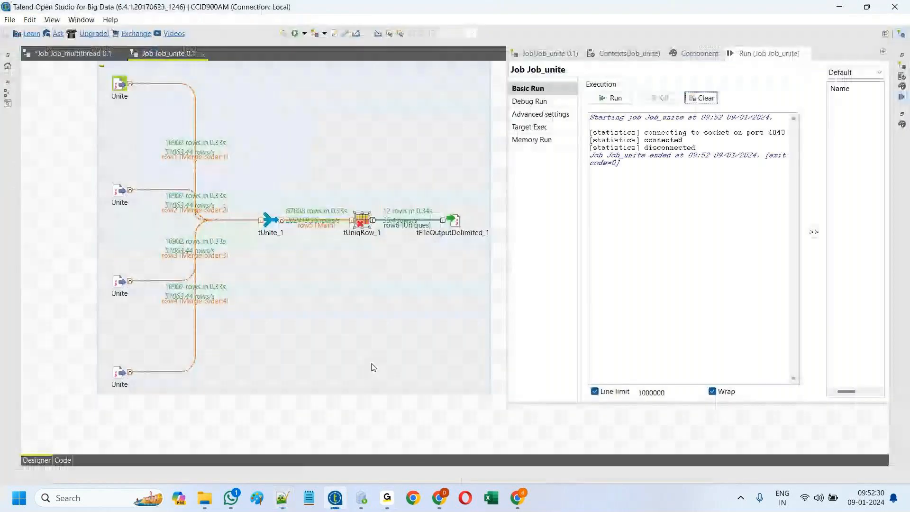
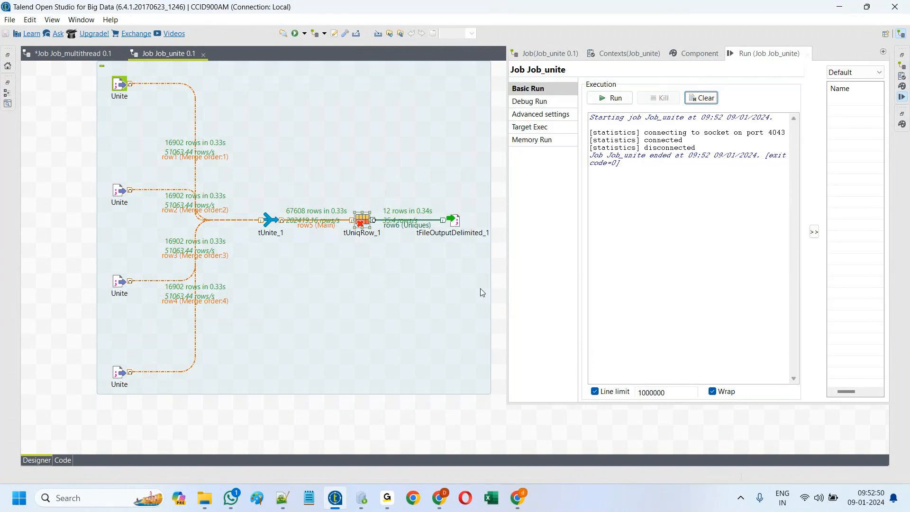
Step: Delete the tFileOutputDelimited_1 component and its link from Job_unite
click(492, 296)
drag(516, 266, 427, 174)
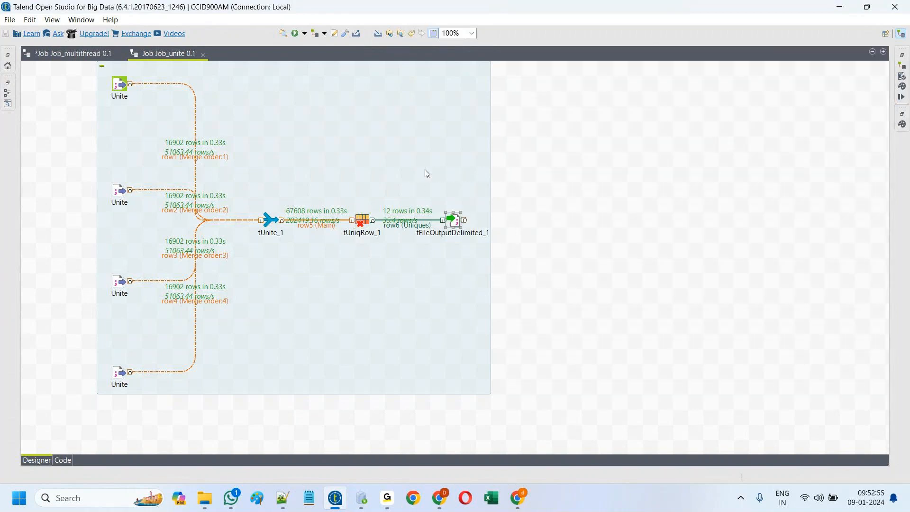
key(Delete)
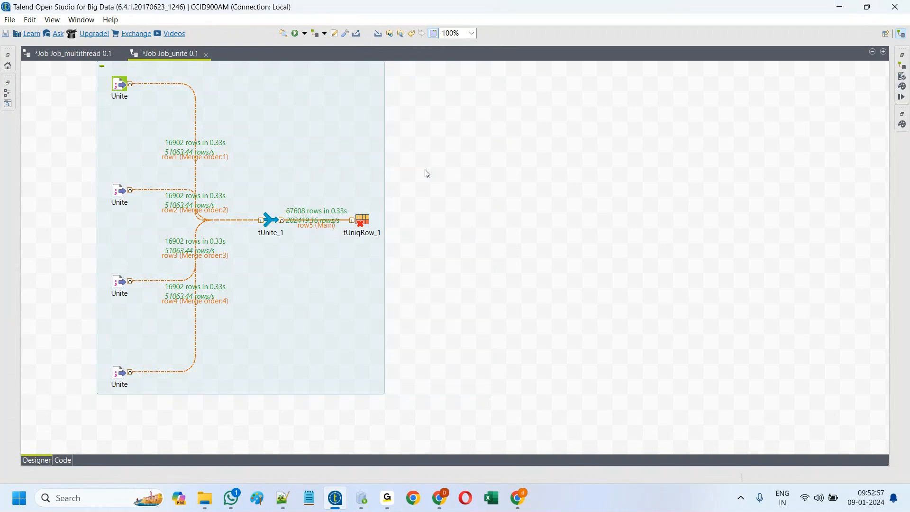
Step: Add the Oracle_dev repository connection to the canvas as a tOracleOutput component
click(8, 59)
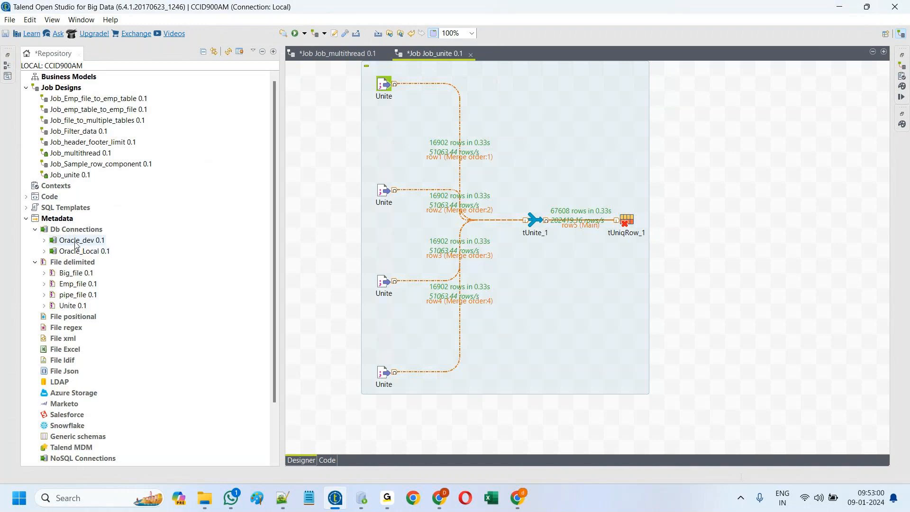
click(77, 241)
drag(77, 241, 429, 156)
click(393, 156)
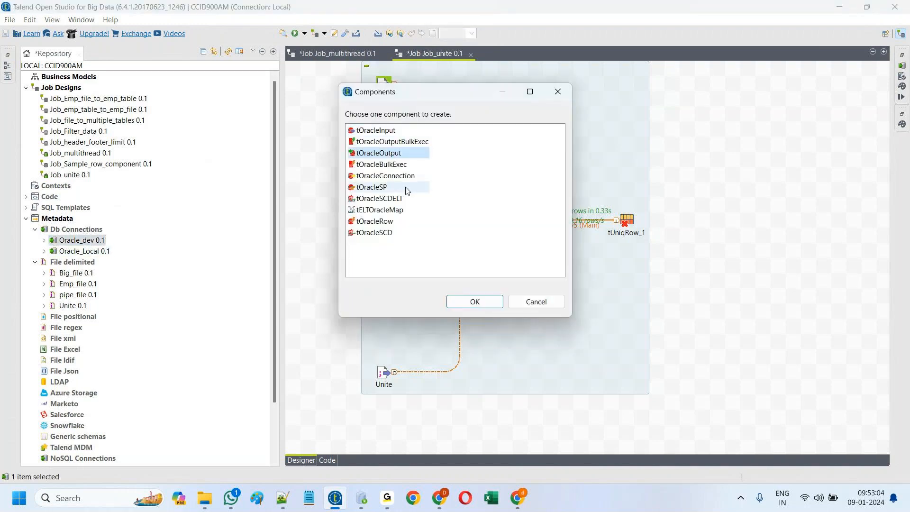
click(474, 301)
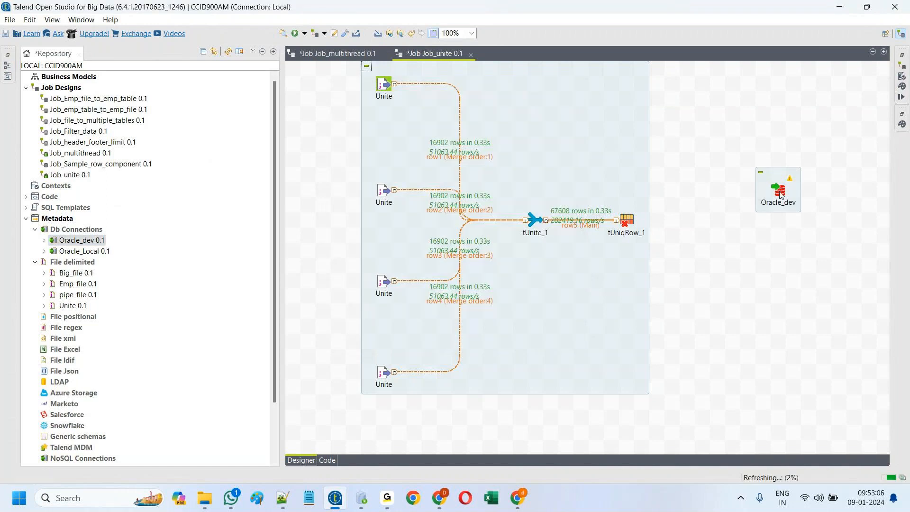
drag(763, 210, 718, 240)
Step: Connect tUniqRow_1's Uniques output to Oracle_dev
right_click(637, 221)
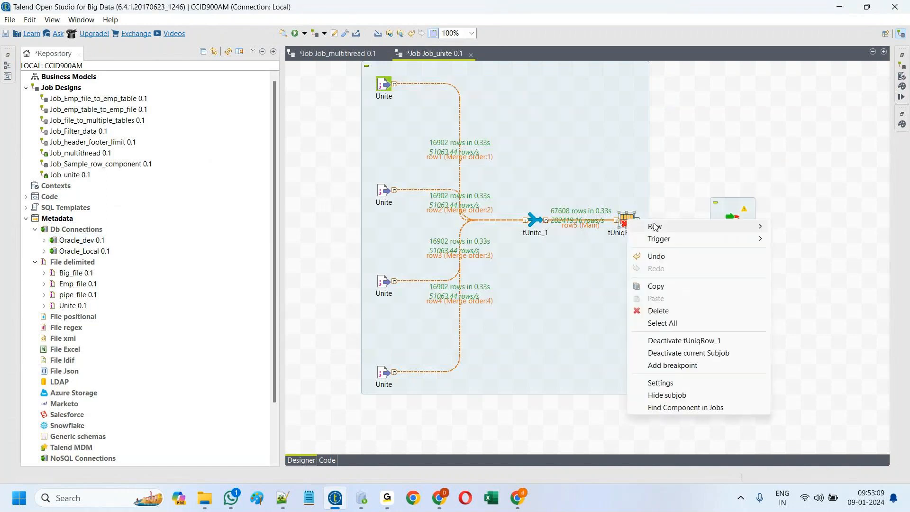
mouse_move(701, 227)
click(802, 226)
click(733, 219)
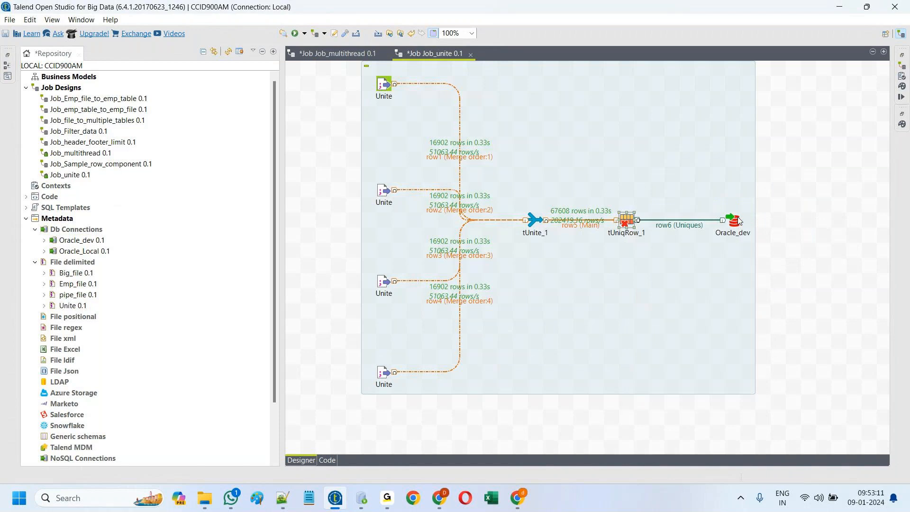
Step: Set Oracle_dev's table to Unique_data with 'Drop table if exists and create', then clear the run log
double_click(733, 219)
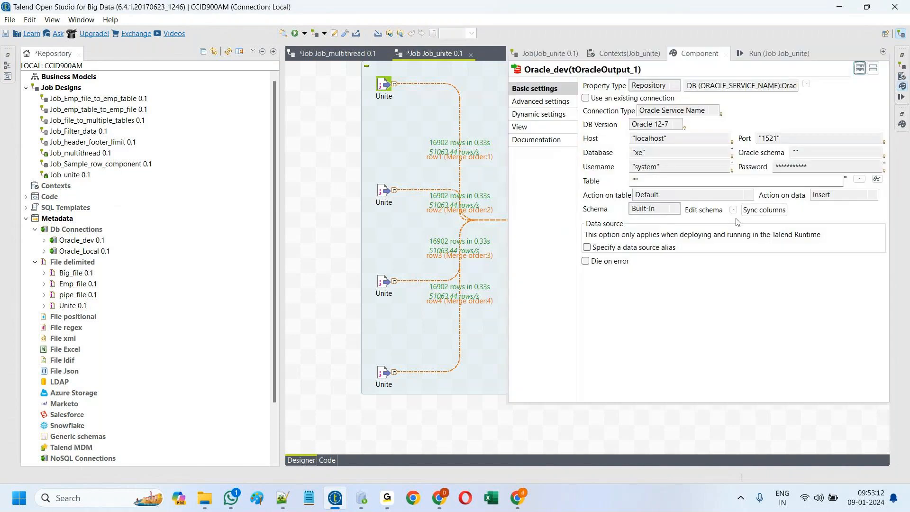
click(738, 181)
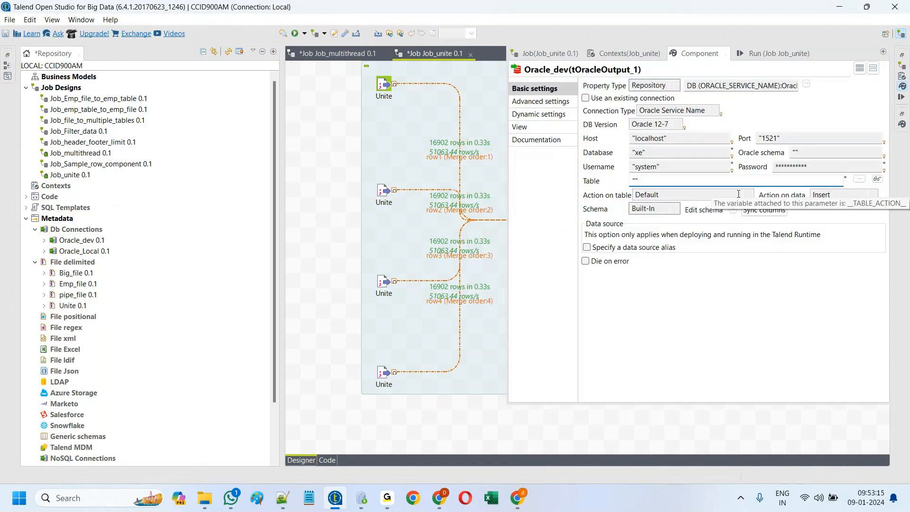
text(Unique_data)
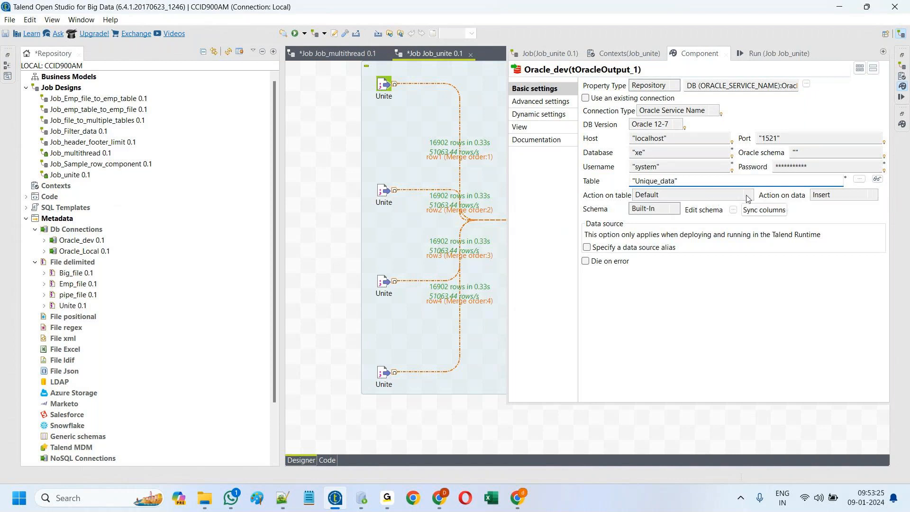
click(748, 197)
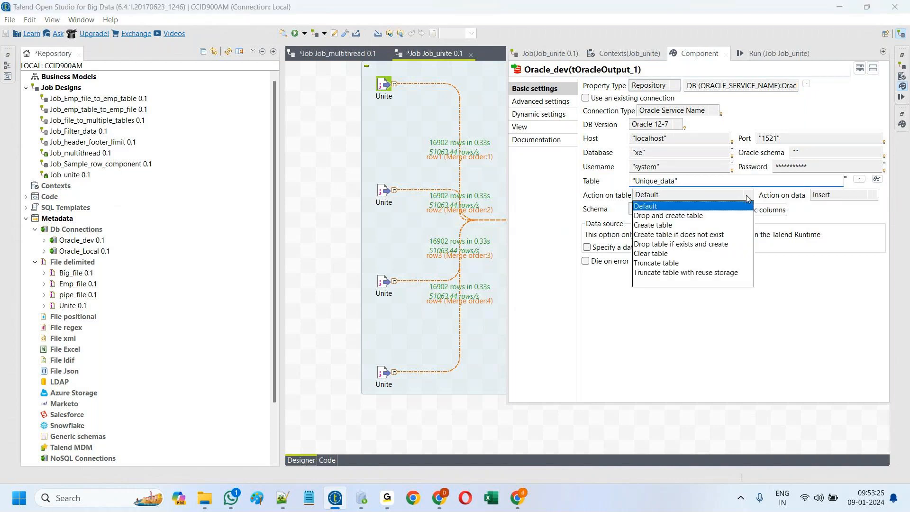
click(691, 245)
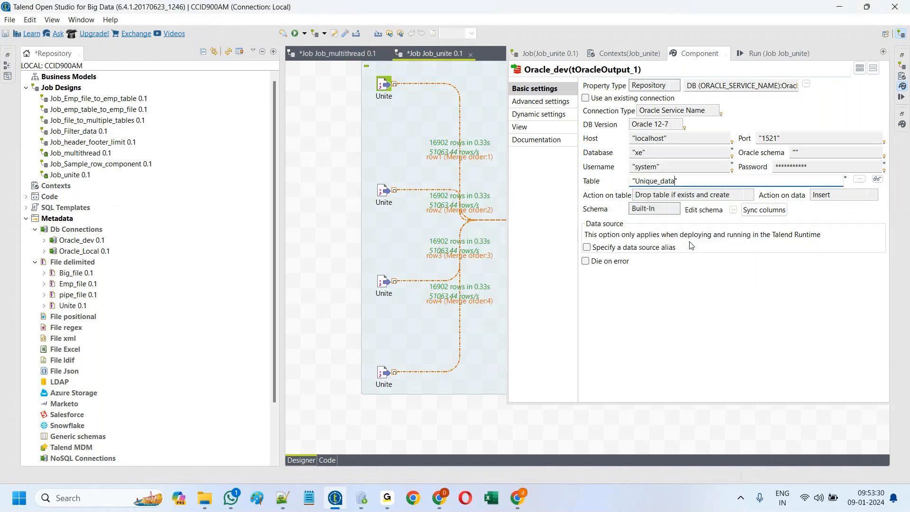
click(765, 52)
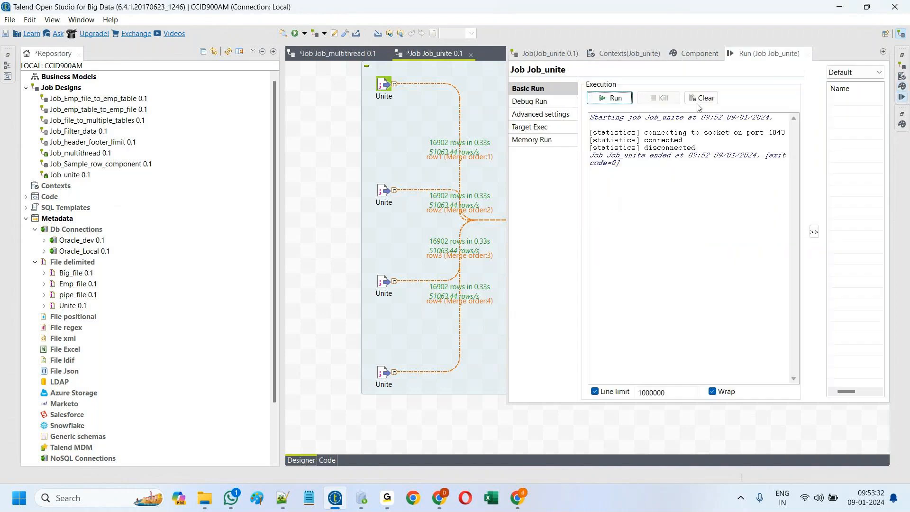
click(701, 98)
Step: Run Job_unite and read the ORA-01658 tablespace error in the widened run output
click(612, 98)
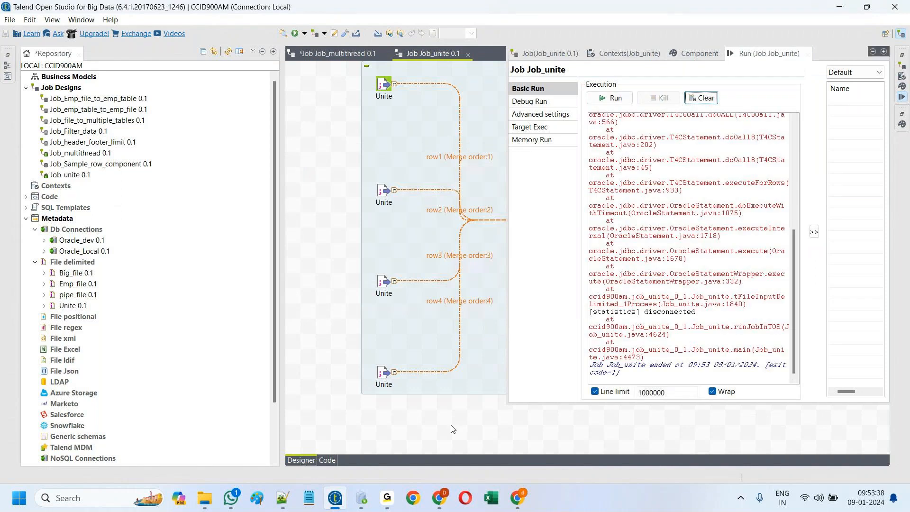
click(903, 97)
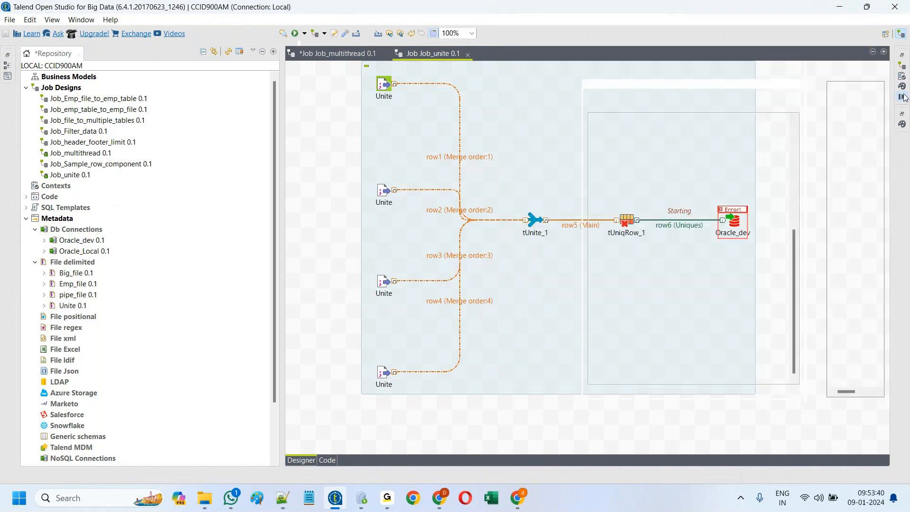
click(903, 97)
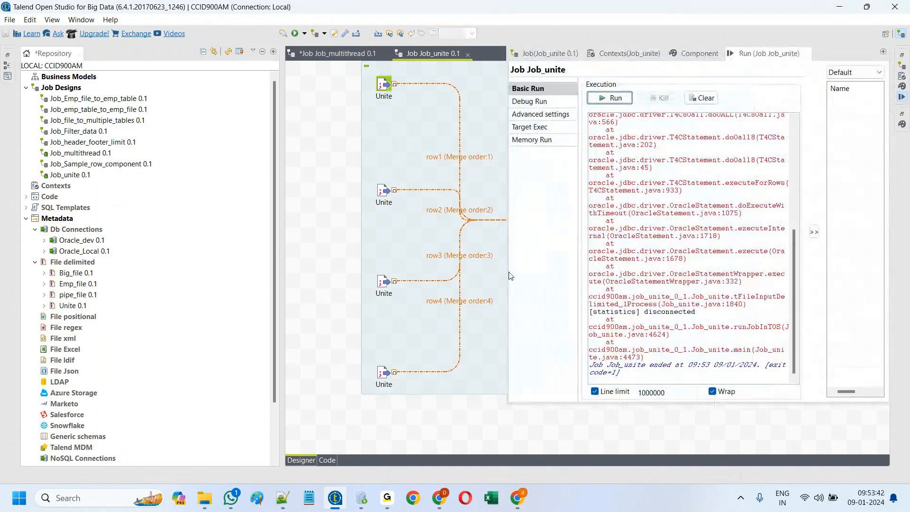
drag(509, 275, 248, 293)
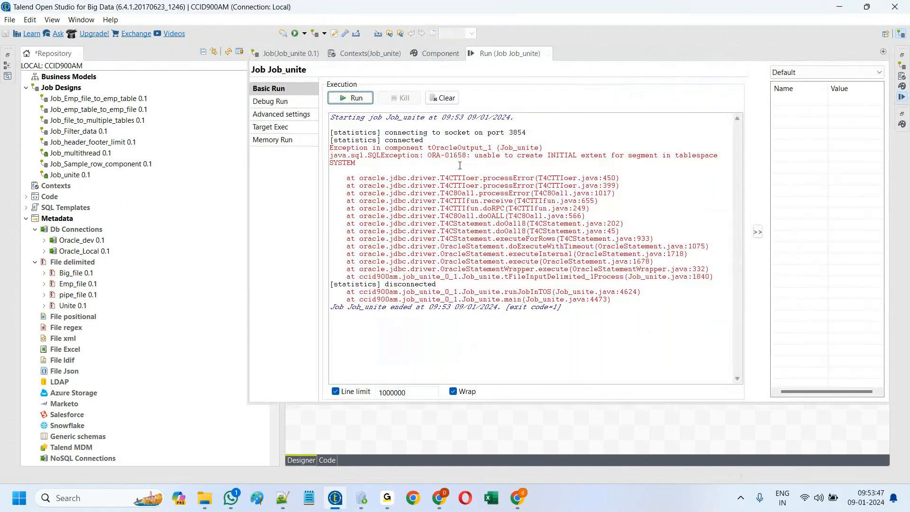
click(483, 421)
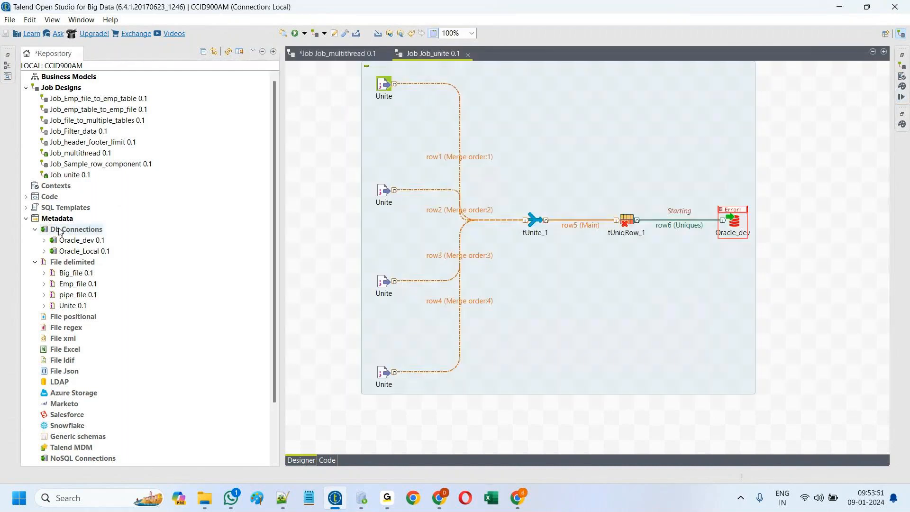
Step: Replace Oracle_dev with a new Oracle_Local tOracleOutput component
drag(783, 266, 707, 176)
key(Delete)
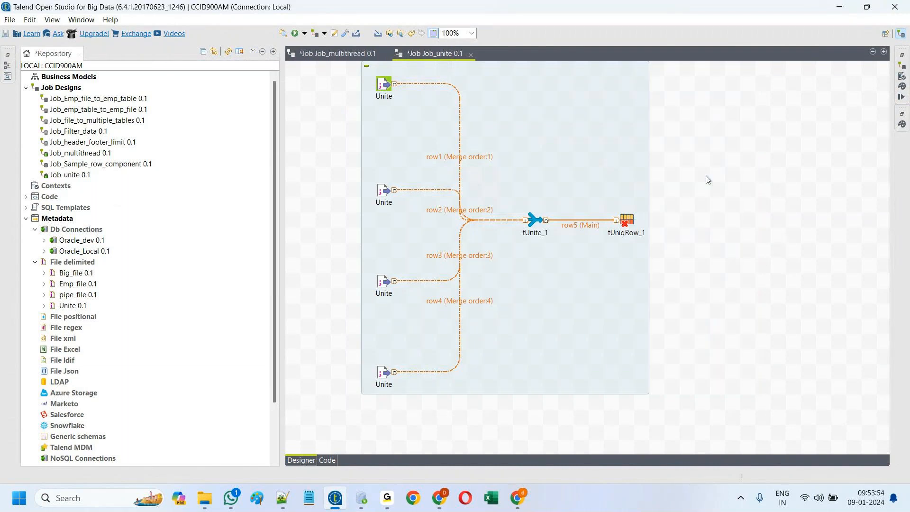
drag(84, 251, 743, 240)
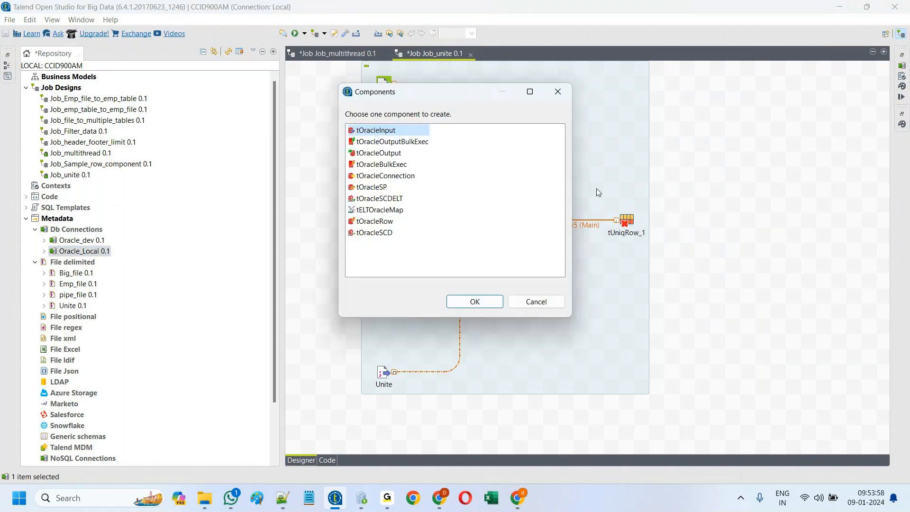
click(385, 154)
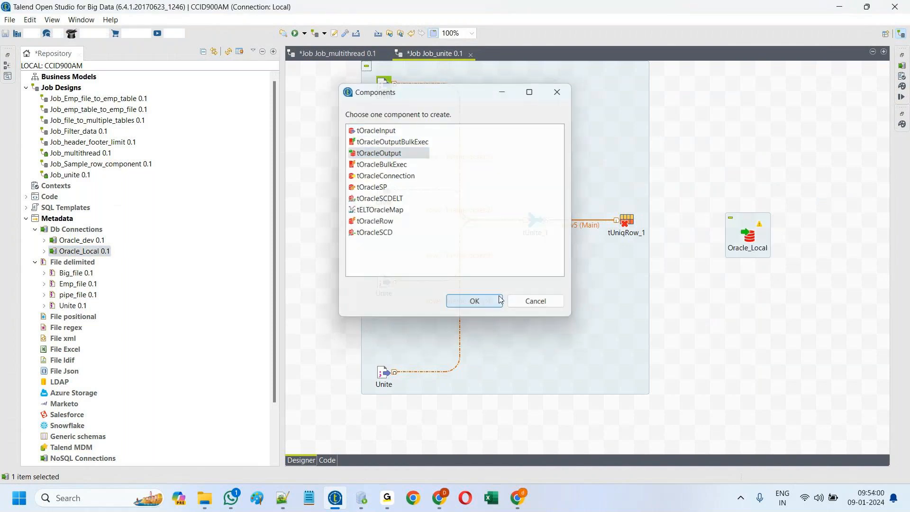
click(474, 301)
Step: Link tUniqRow_1's Uniques to Oracle_Local, then delete Oracle_Local and its row6 link
right_click(629, 221)
click(806, 228)
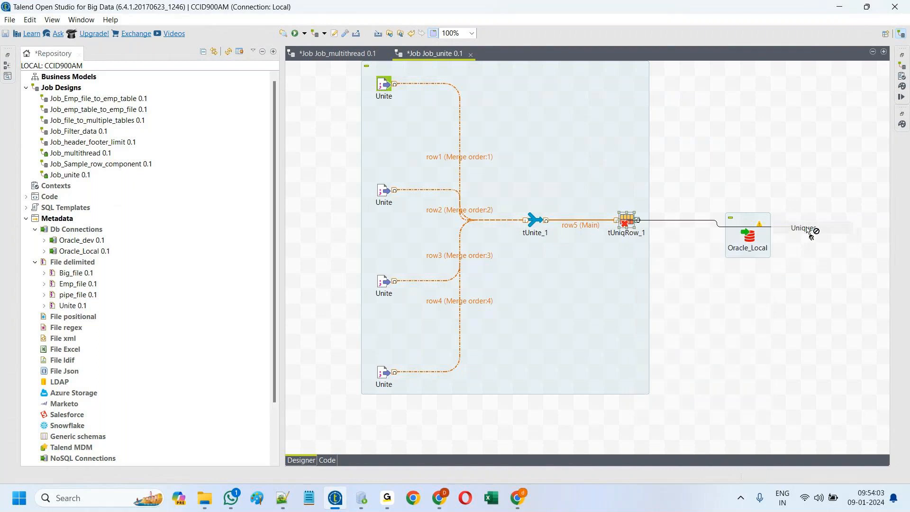
click(751, 237)
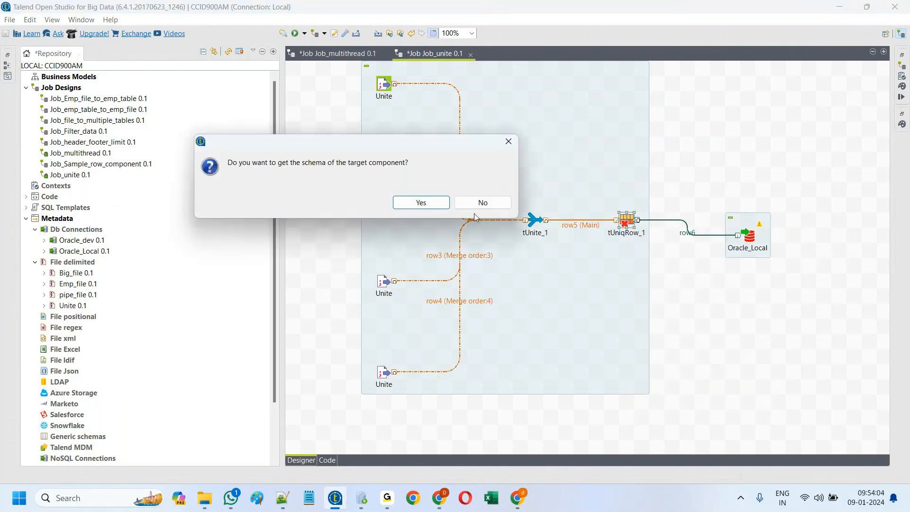
click(420, 203)
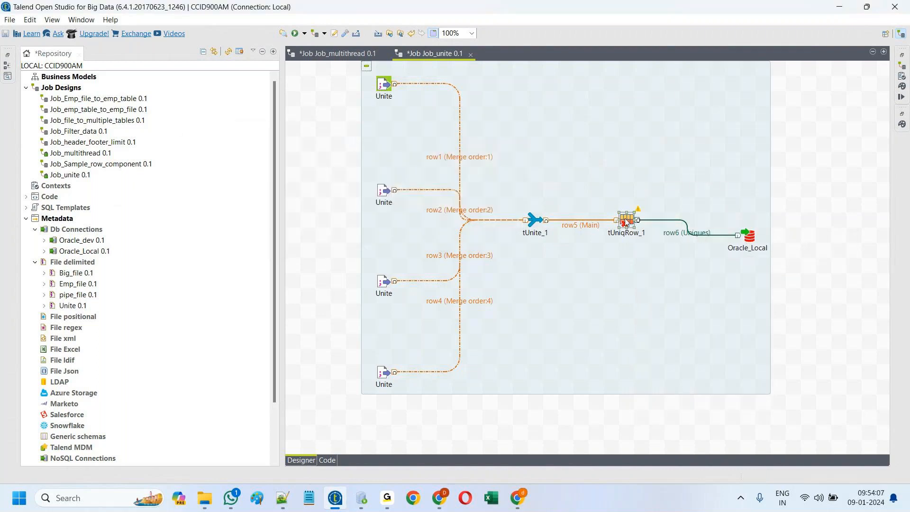
click(749, 237)
drag(749, 237, 750, 222)
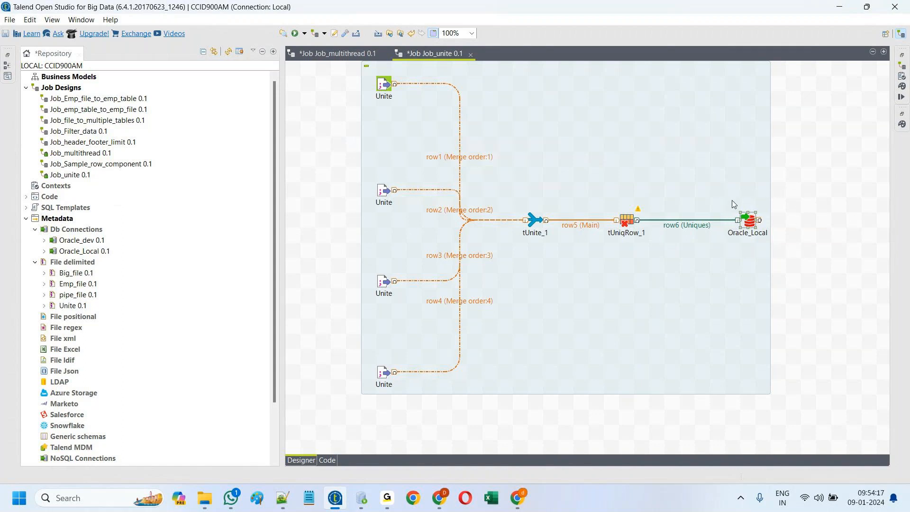
drag(800, 261, 719, 179)
key(Delete)
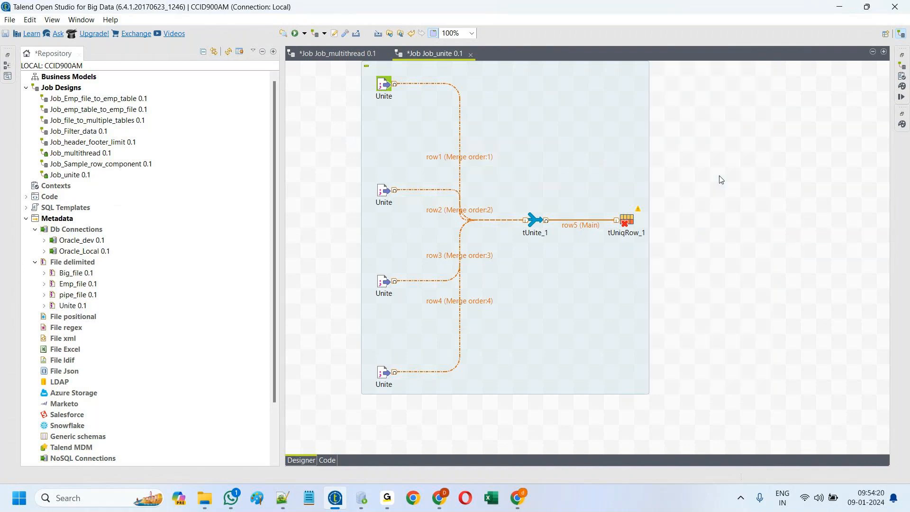
Step: Replace tUniqRow_1's output schema with tUnite_1's seven input columns, empno through loc
double_click(630, 216)
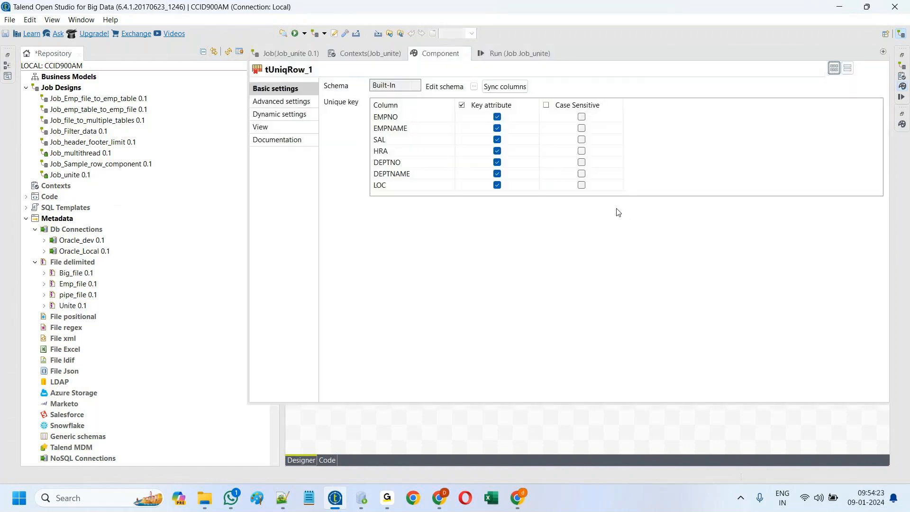
click(474, 87)
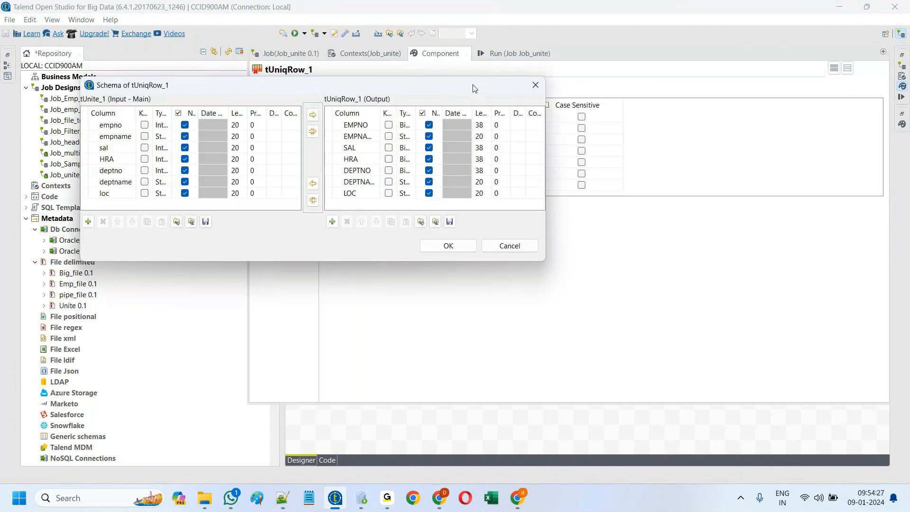
drag(328, 124, 328, 199)
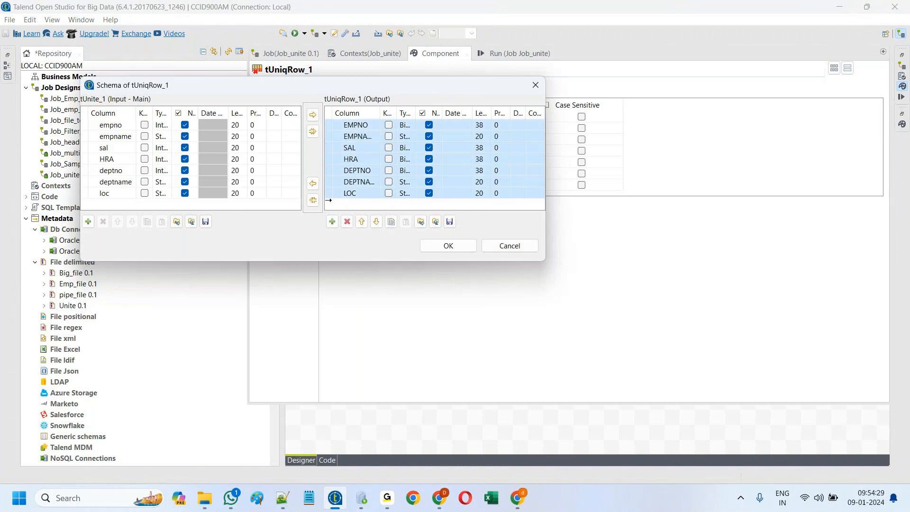
click(347, 221)
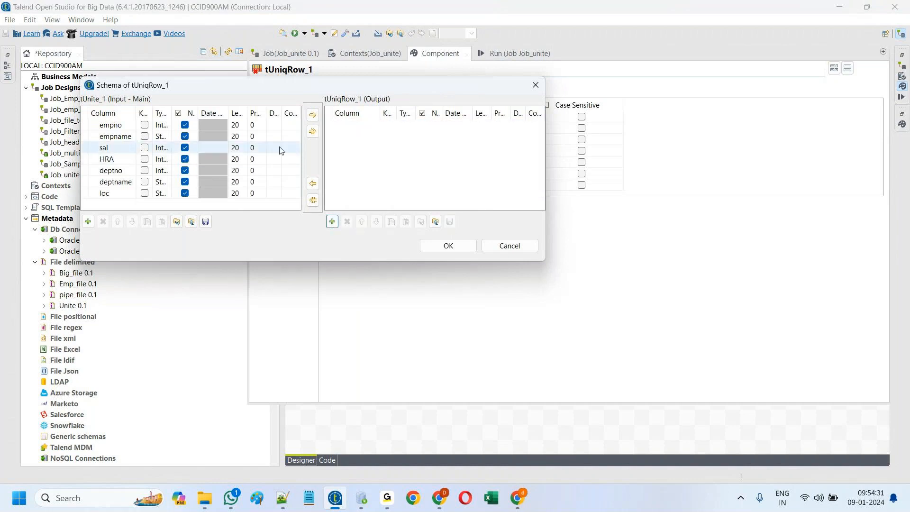
click(312, 131)
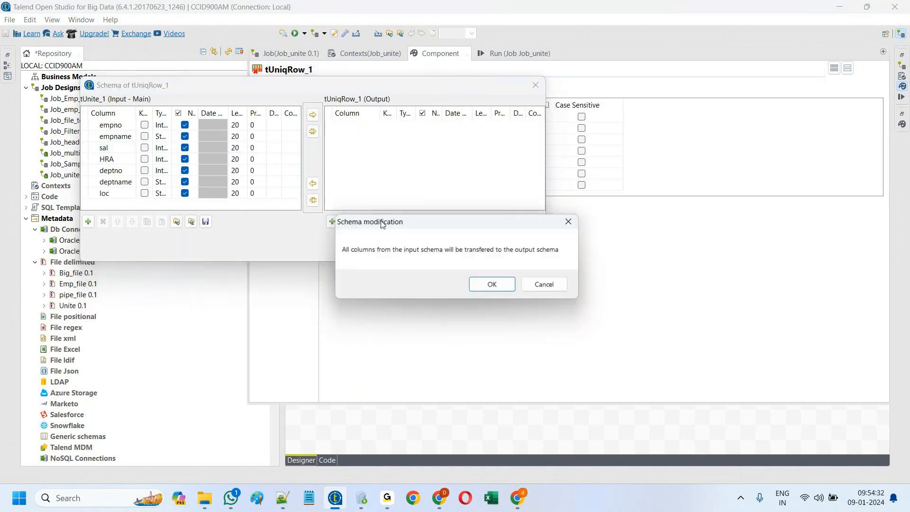
click(491, 284)
click(448, 245)
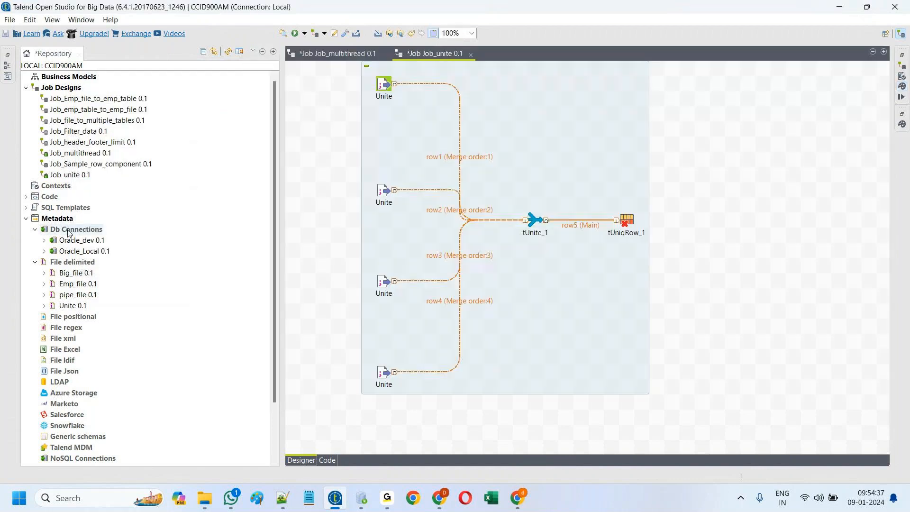
Step: Start a new Db Connection named Orac_dev with database type Oracle with service name
right_click(69, 230)
click(110, 237)
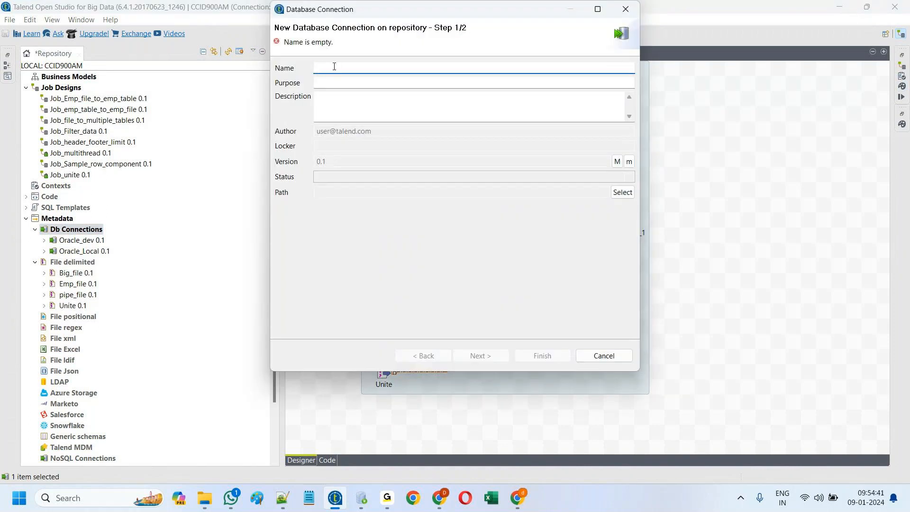
text(Orac_dev)
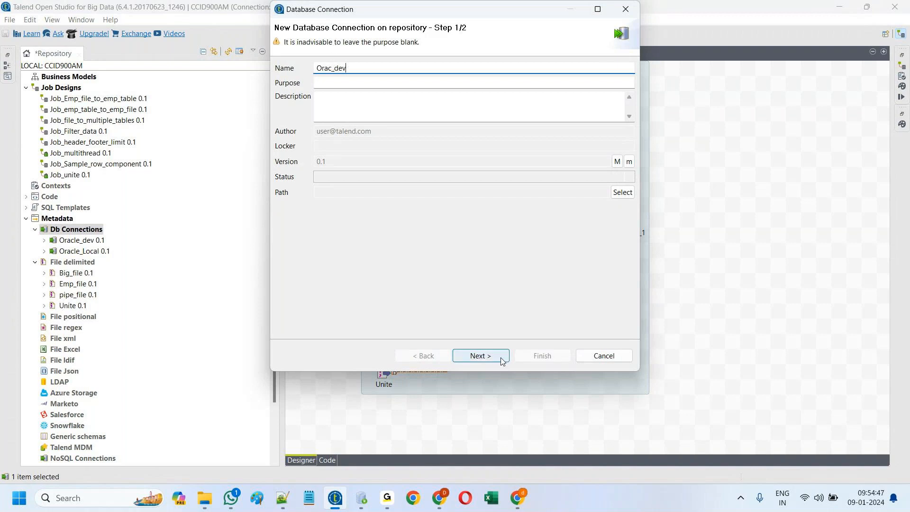
click(480, 356)
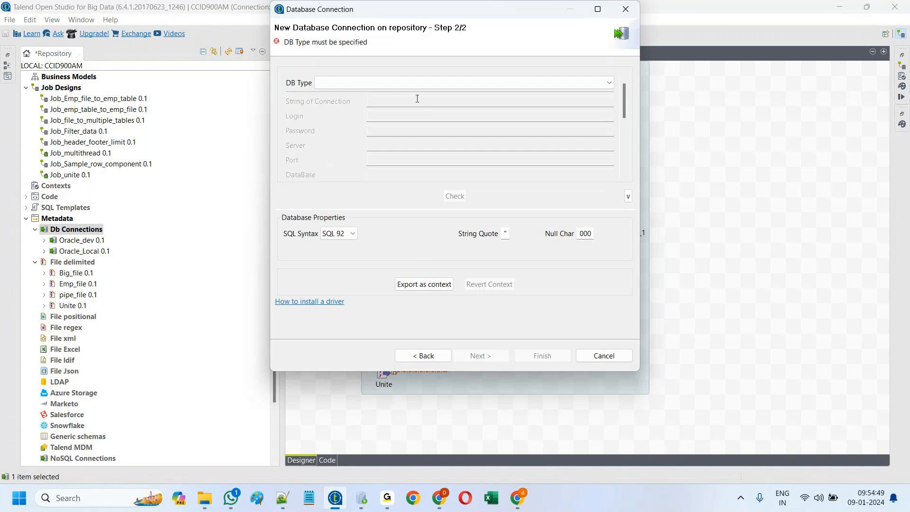
click(417, 83)
scroll(431, 235, down, 5)
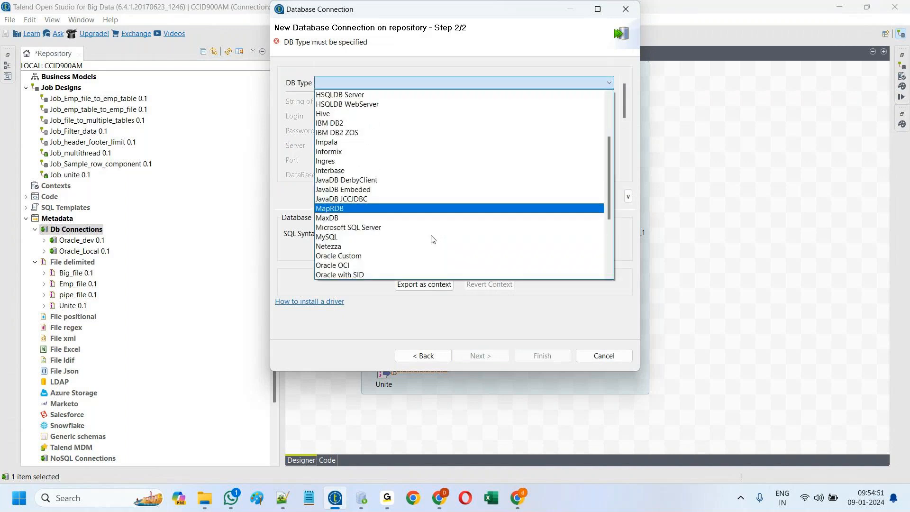
click(392, 229)
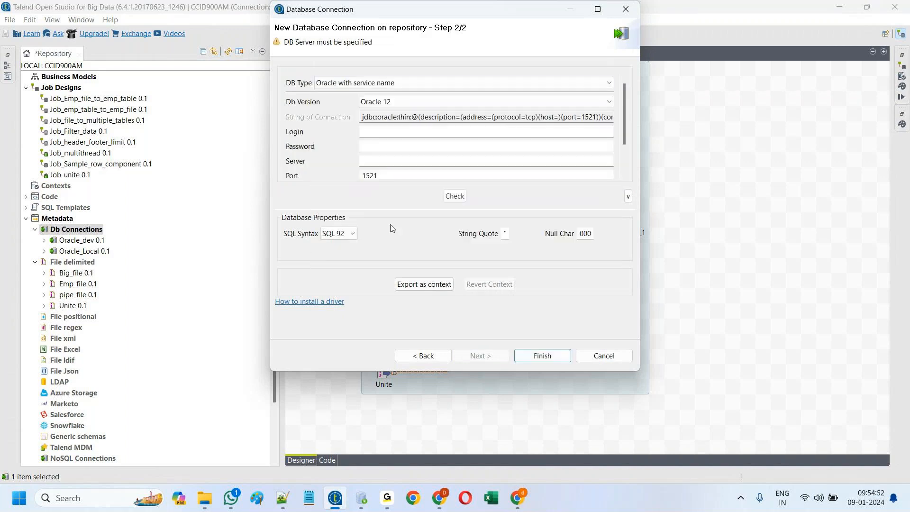
Step: Enter login system, the account password, and server localhost for Orac_dev
click(373, 133)
text(system)
click(373, 151)
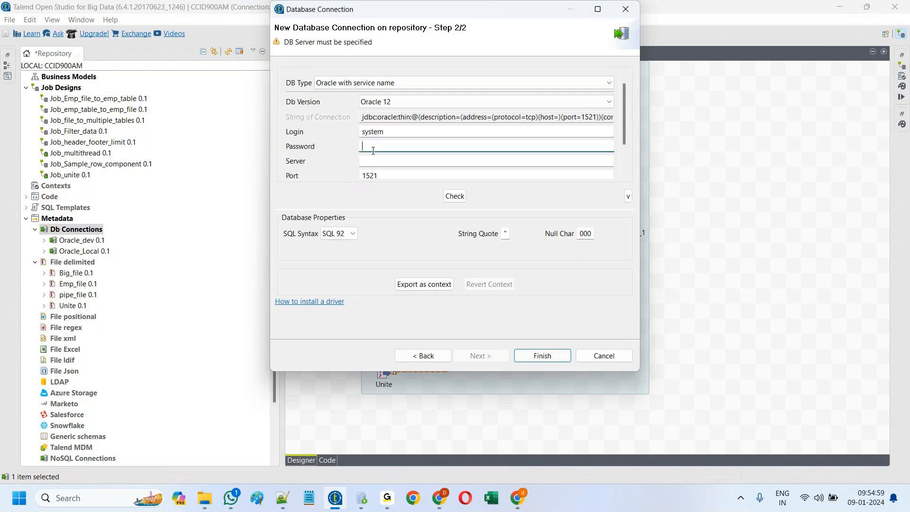
text(s●●●●●●)
click(375, 163)
text(lo)
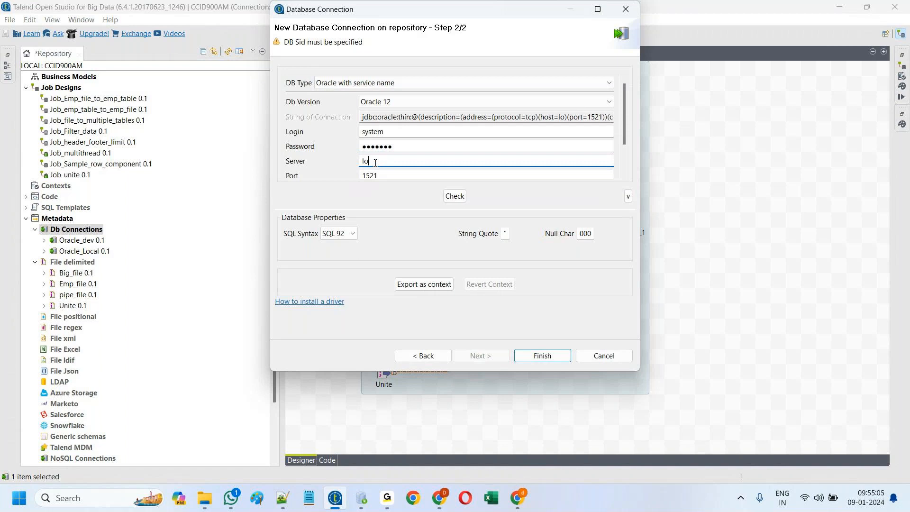
text(calhost)
Step: Set service name xe, test the connection successfully, and finish creating Orac_dev
scroll(626, 178, down, 2)
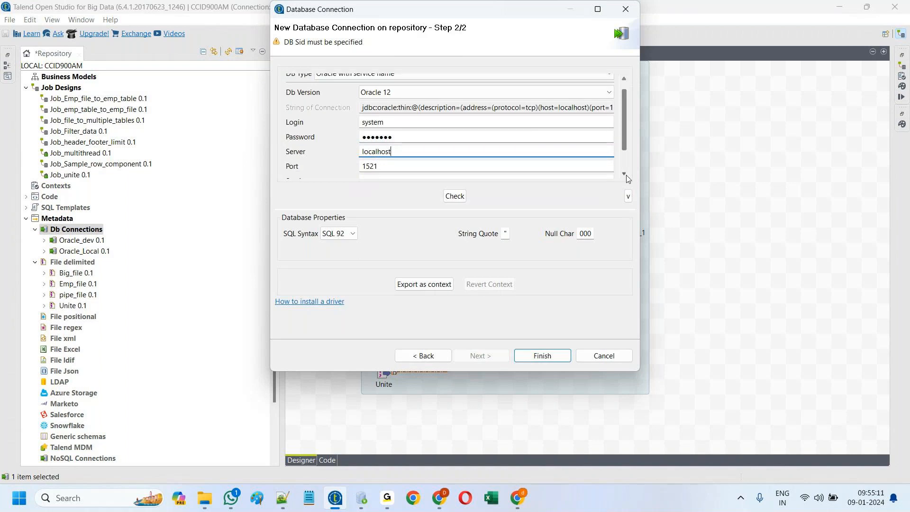
click(467, 169)
text(xe)
click(455, 196)
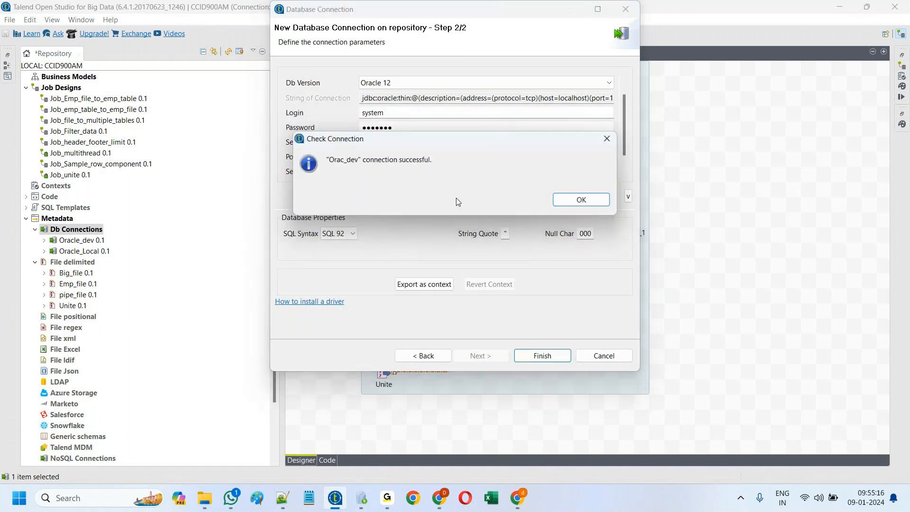
click(561, 207)
click(527, 357)
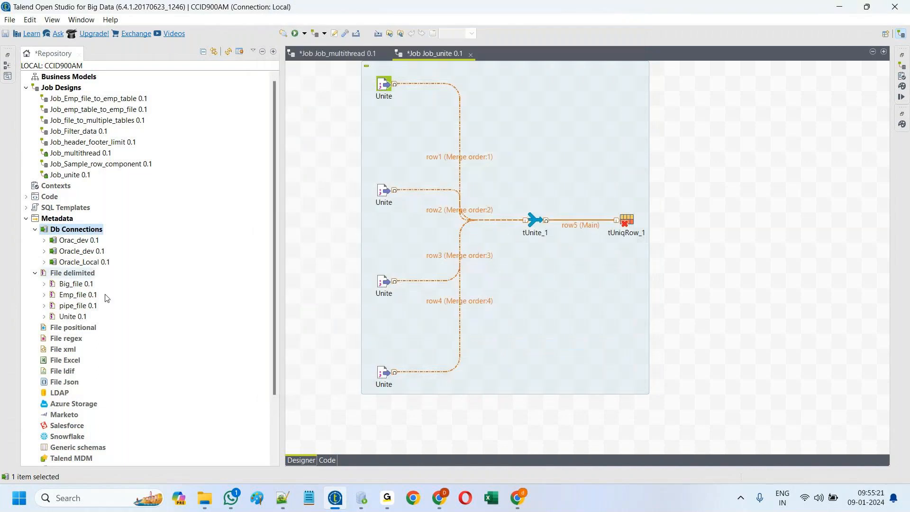
Step: Add Orac_dev as a tOracleOutput component fed by tUniqRow_1's Uniques output
drag(64, 239, 772, 249)
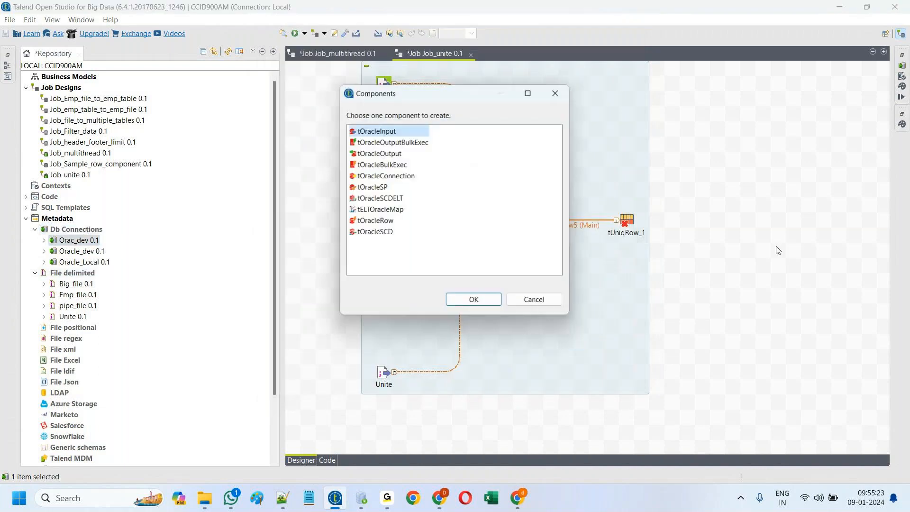
click(382, 152)
click(475, 301)
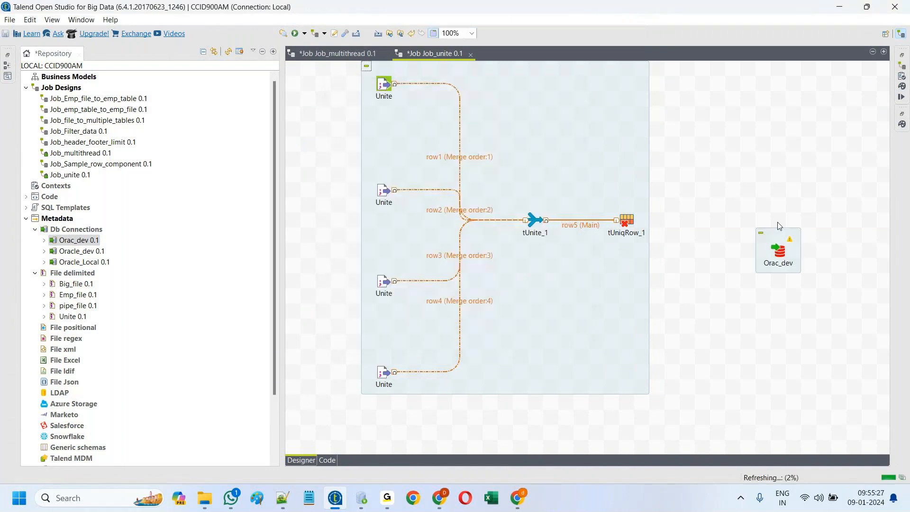
right_click(626, 221)
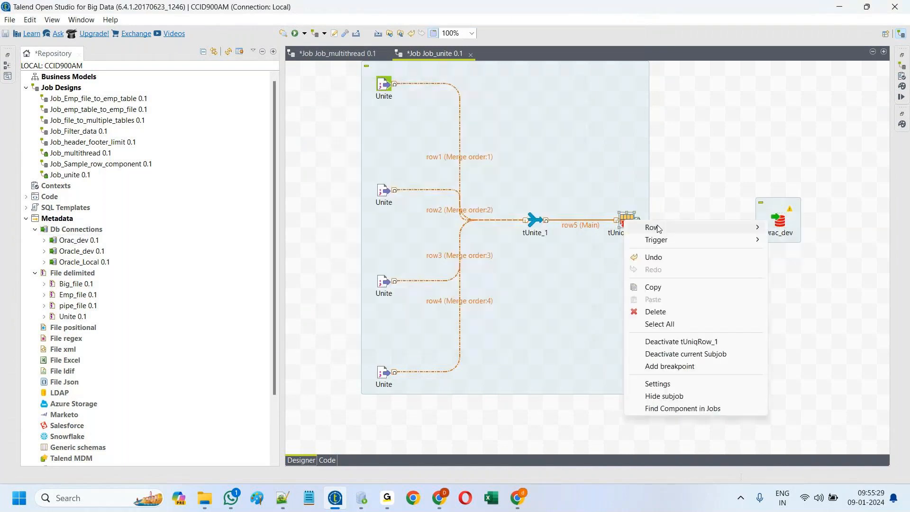
mouse_move(754, 228)
click(801, 228)
click(778, 218)
Step: Set Orac_dev's table to unique_data with 'Drop table if exists and create'
double_click(780, 221)
click(376, 182)
text("y)
key(BackSpace)
text(u)
text(nique)
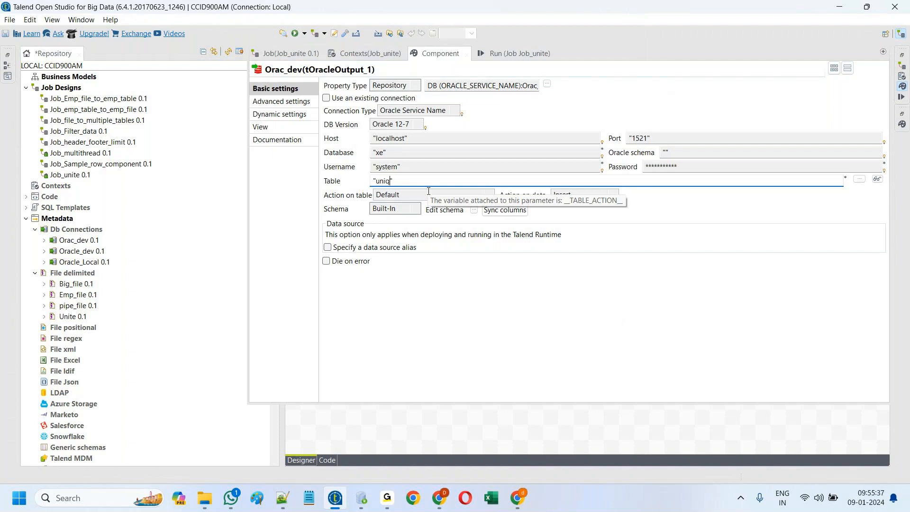
text(_data)
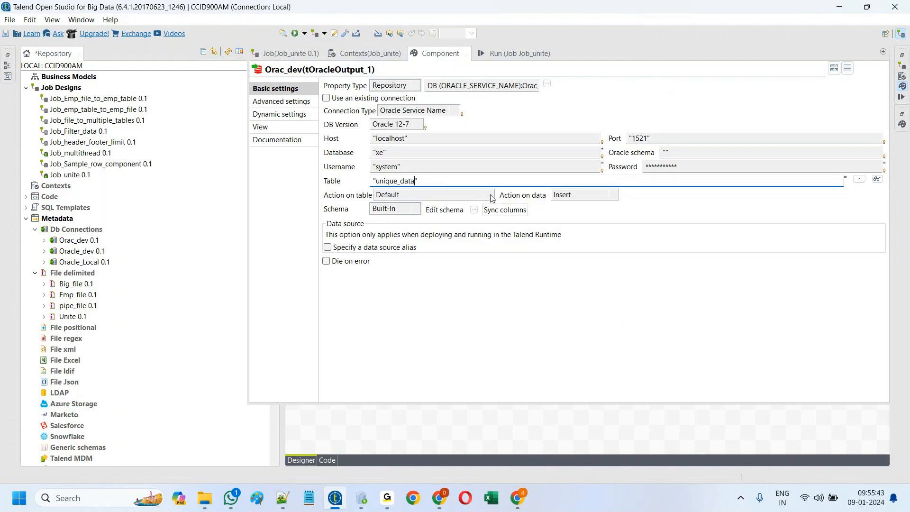
click(428, 194)
click(421, 244)
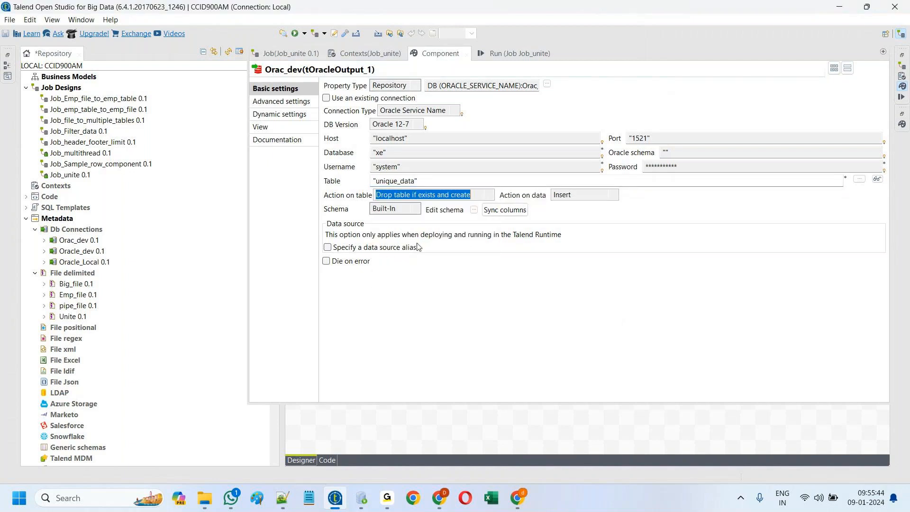
Step: Clear the log and rerun Job_unite, then mark line 450 in the ORA-01658 error trace
click(513, 52)
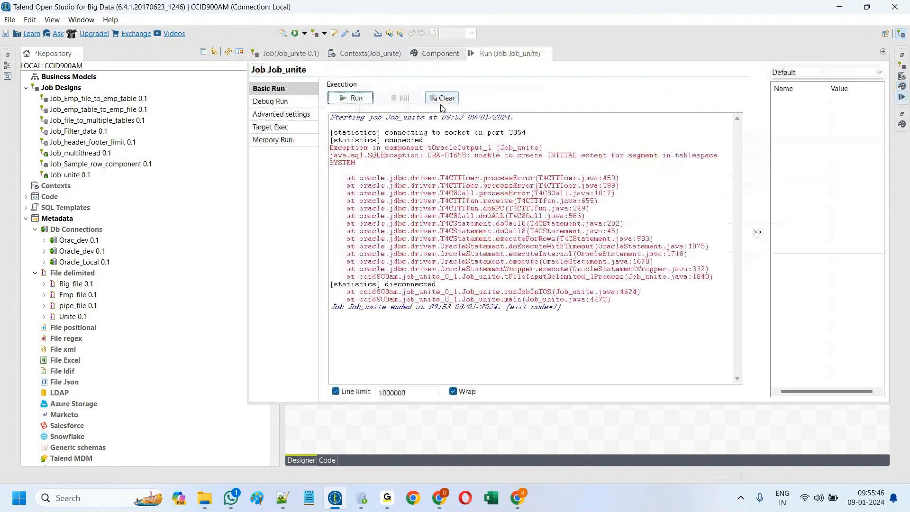
click(442, 100)
click(354, 97)
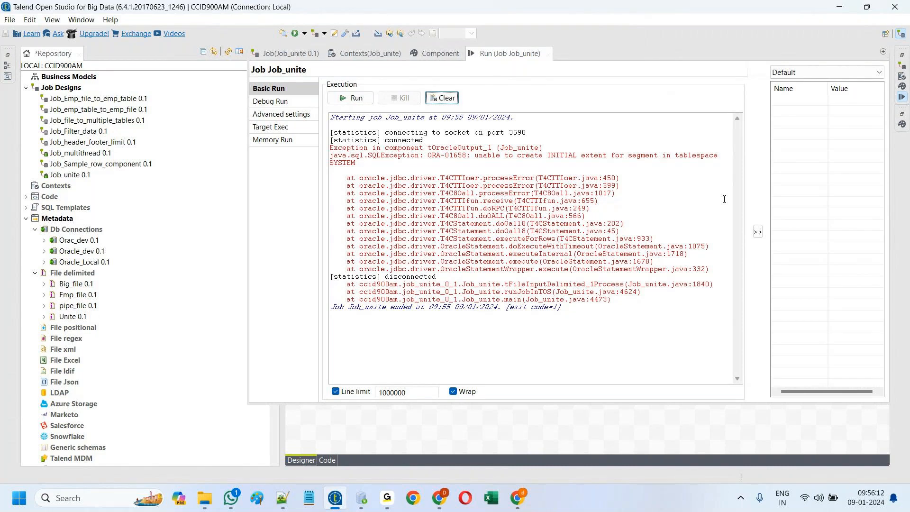
drag(603, 178, 621, 178)
click(370, 447)
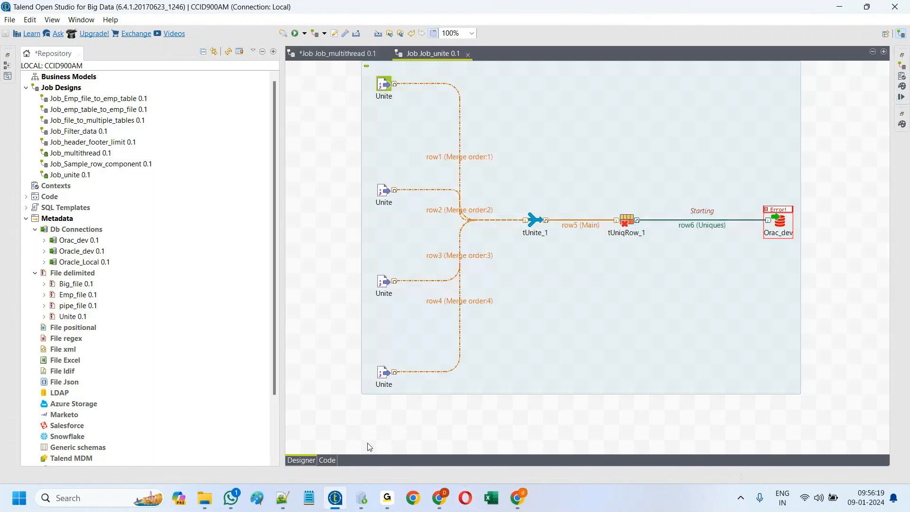
click(327, 460)
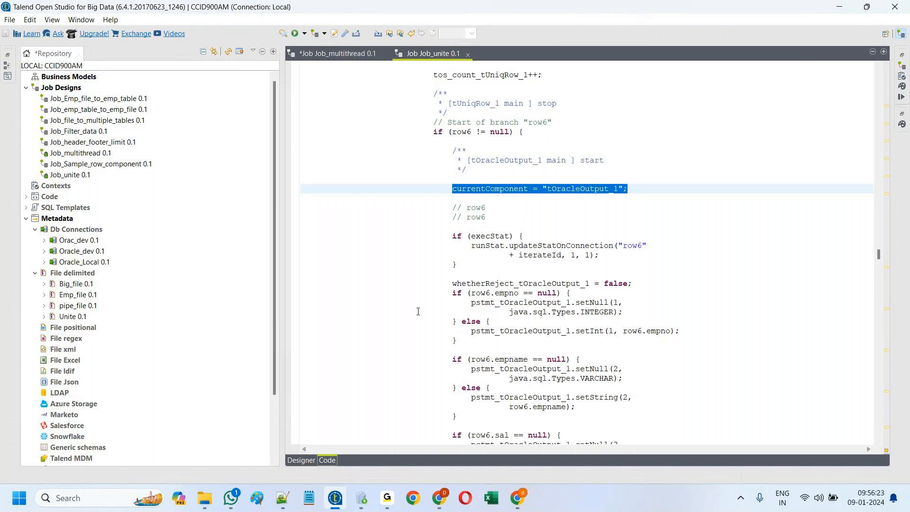
key(ctrl+l)
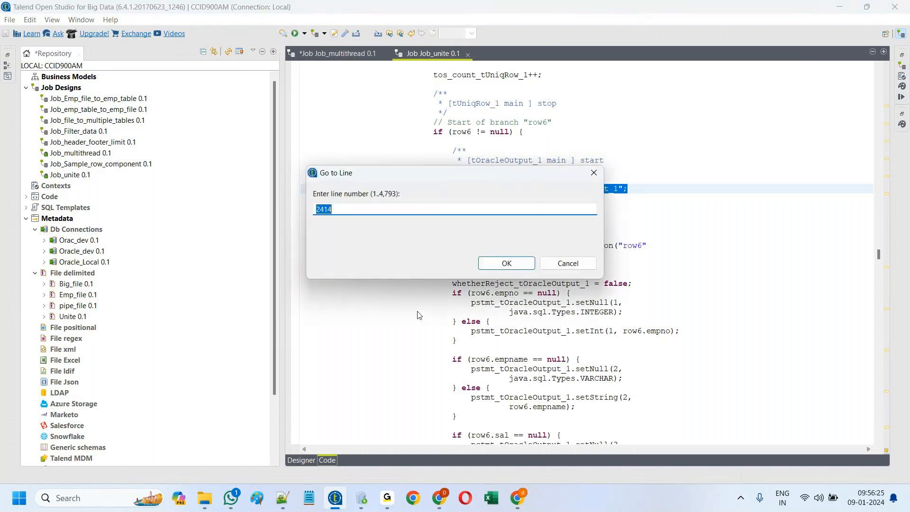
text(450)
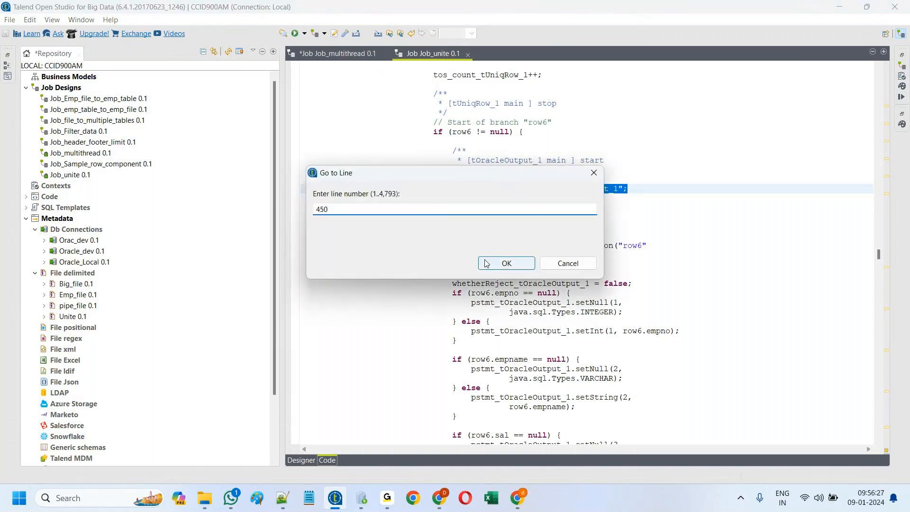
click(486, 263)
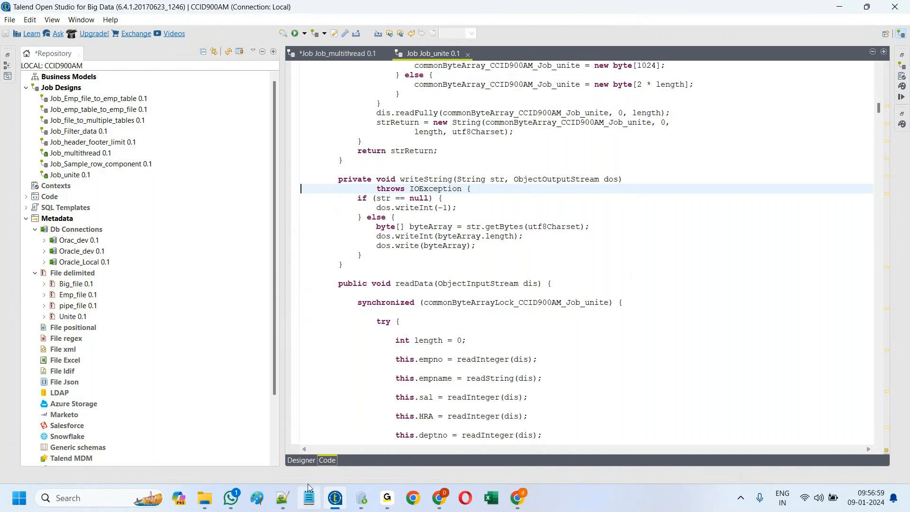
click(301, 461)
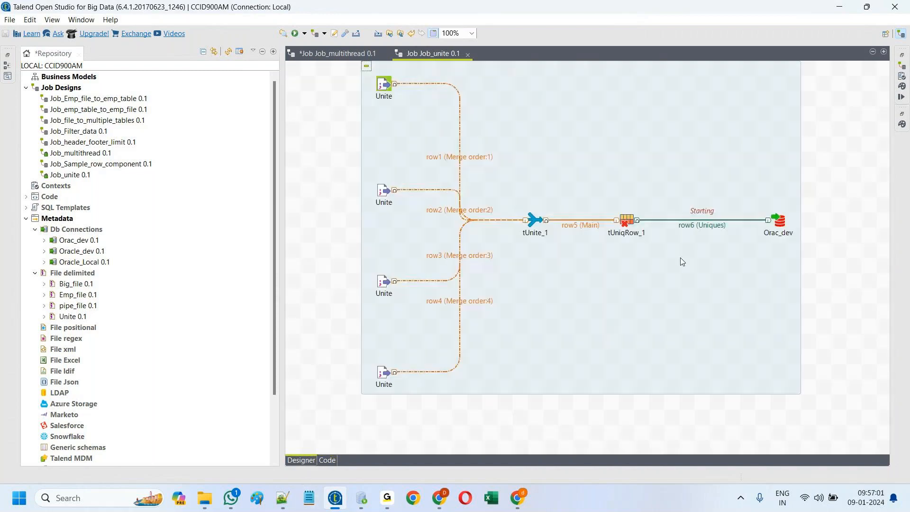
click(903, 97)
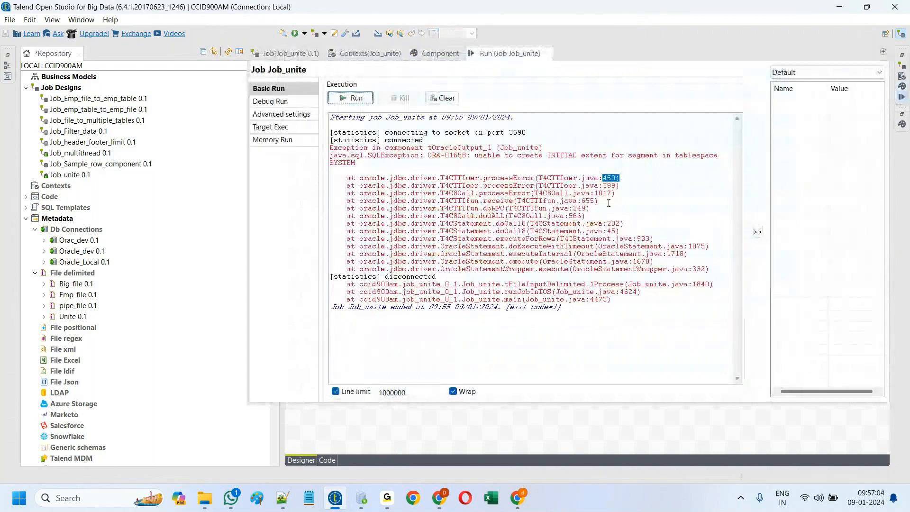
click(329, 459)
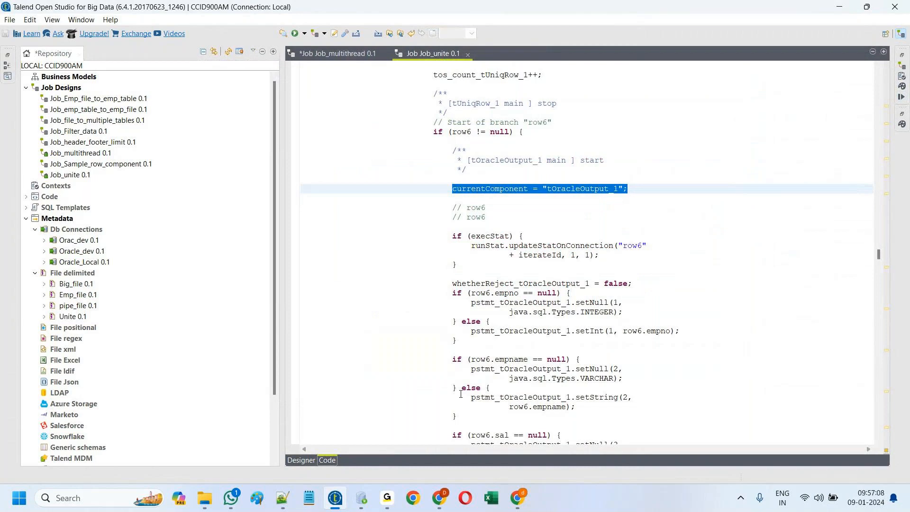
key(ctrl+l)
text(399)
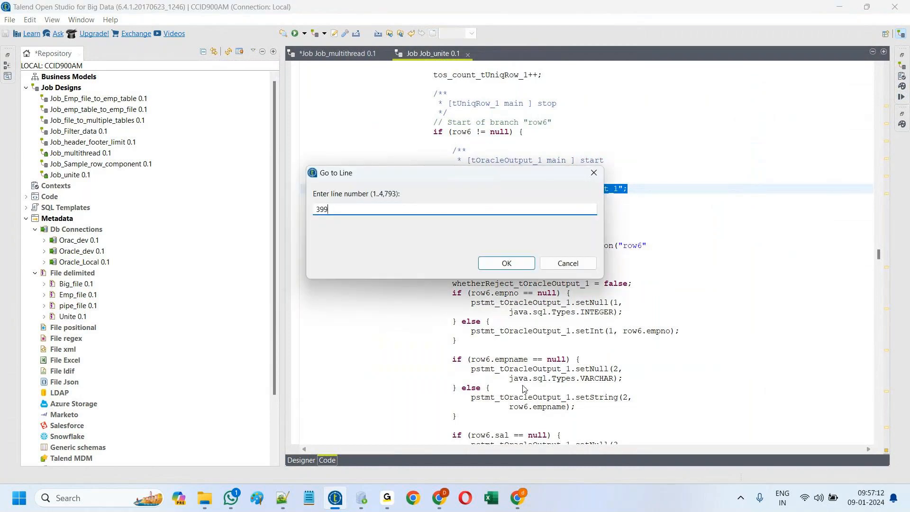
click(517, 261)
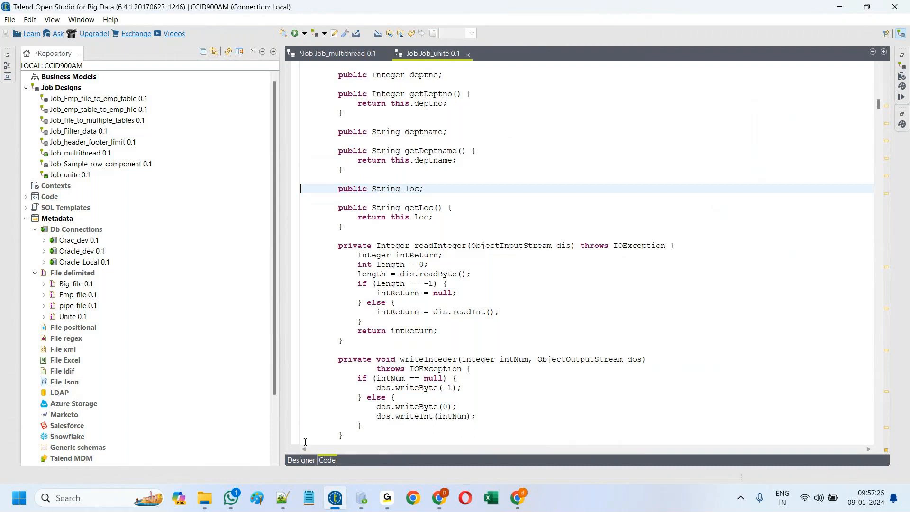
Step: Inspect the tUnite_1 and tUniqRow_1 schemas without changes, then open Orac_dev's settings
click(302, 460)
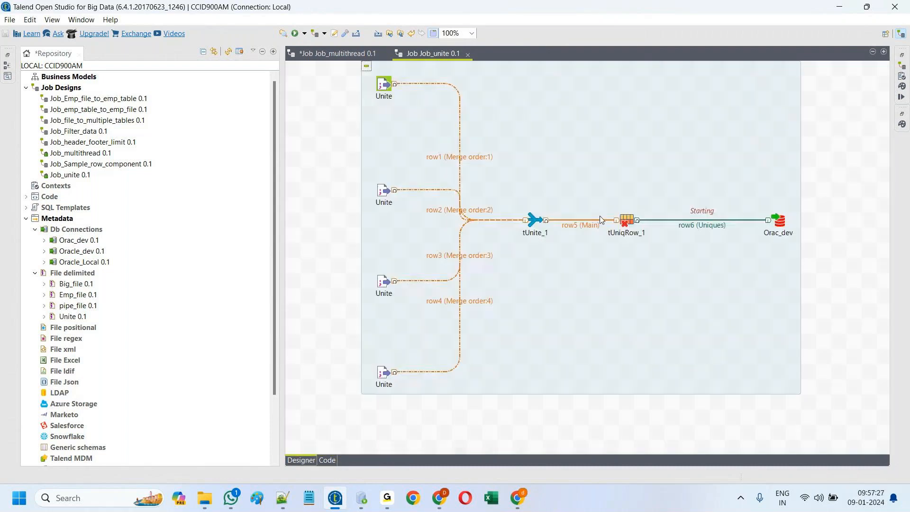
double_click(536, 221)
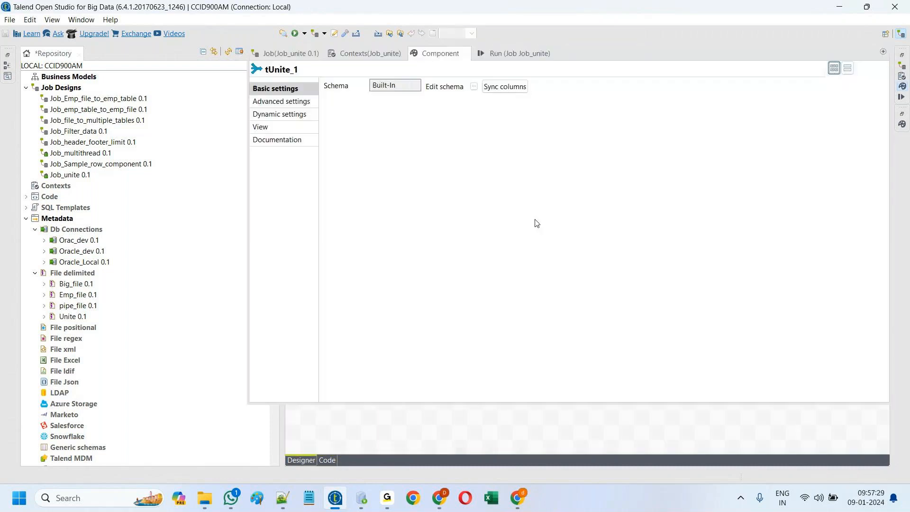
click(474, 86)
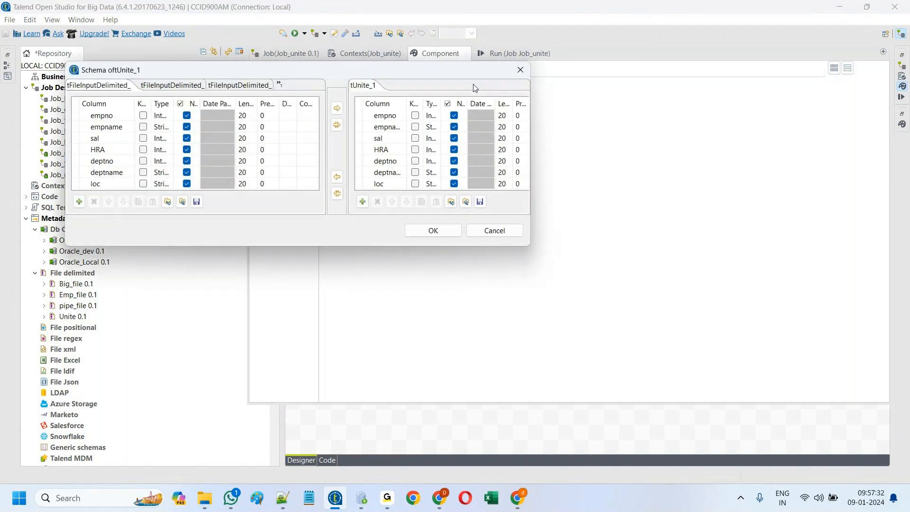
click(433, 231)
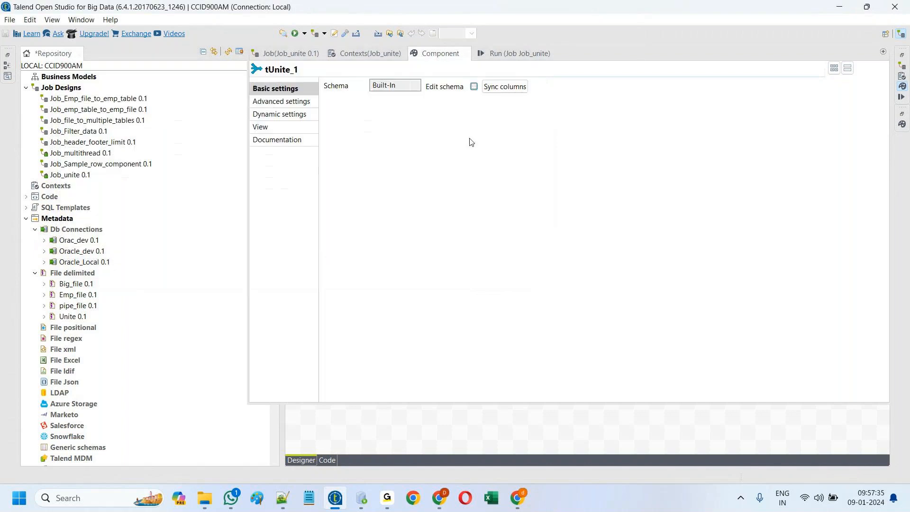
click(407, 436)
double_click(627, 221)
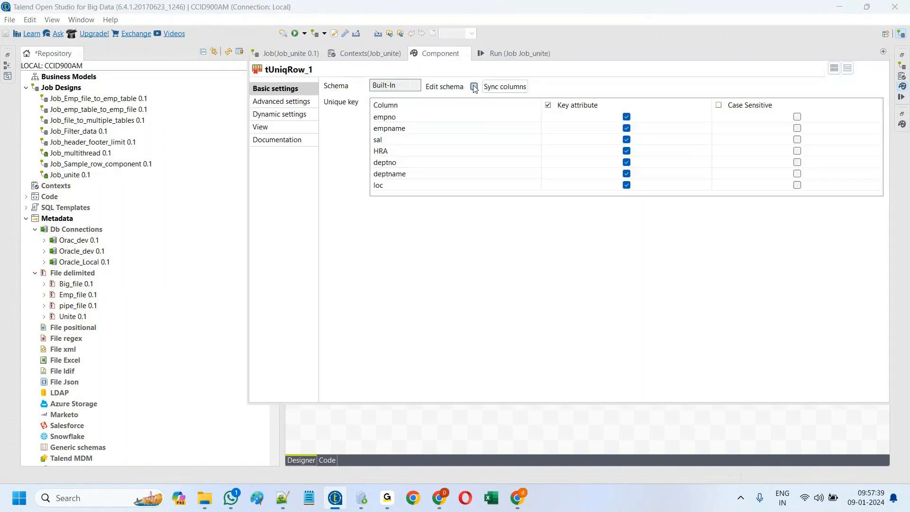
click(474, 87)
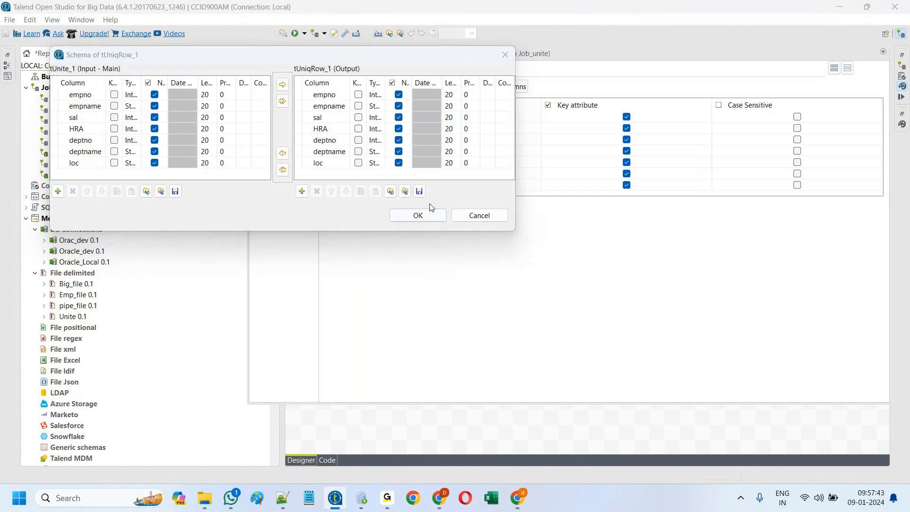
click(425, 216)
double_click(777, 223)
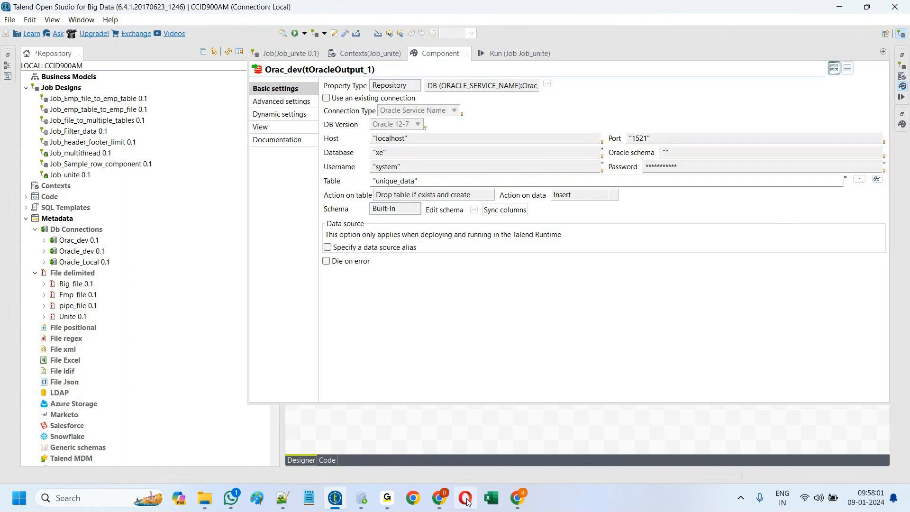
Step: Close the component settings and nudge Orac_dev slightly left on the diagram
click(435, 432)
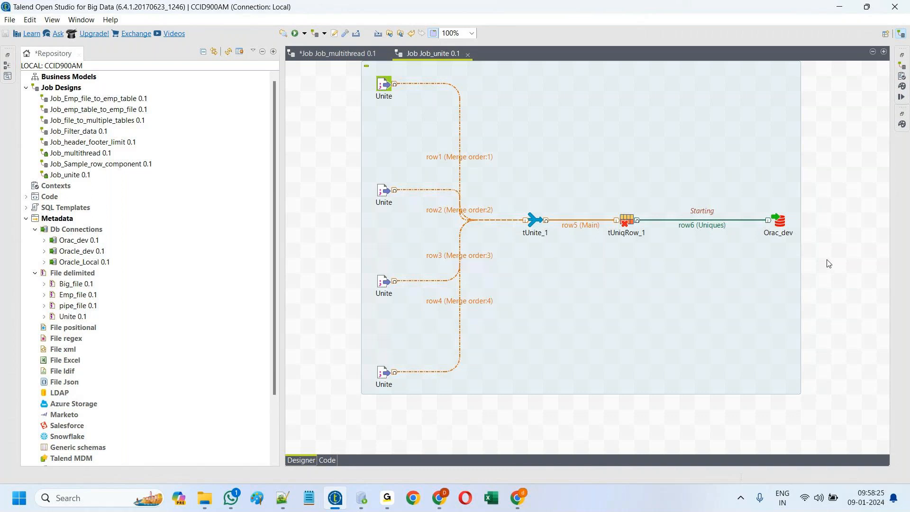
click(776, 221)
drag(776, 223, 761, 221)
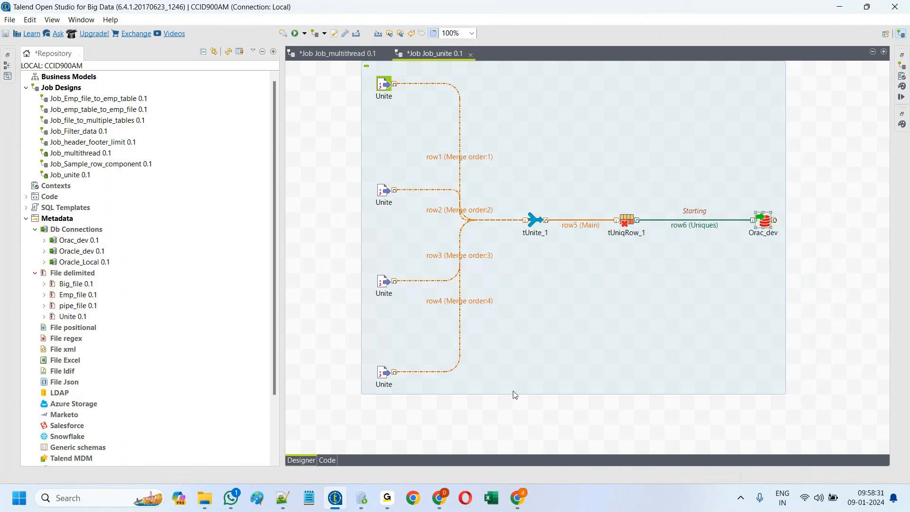
click(386, 501)
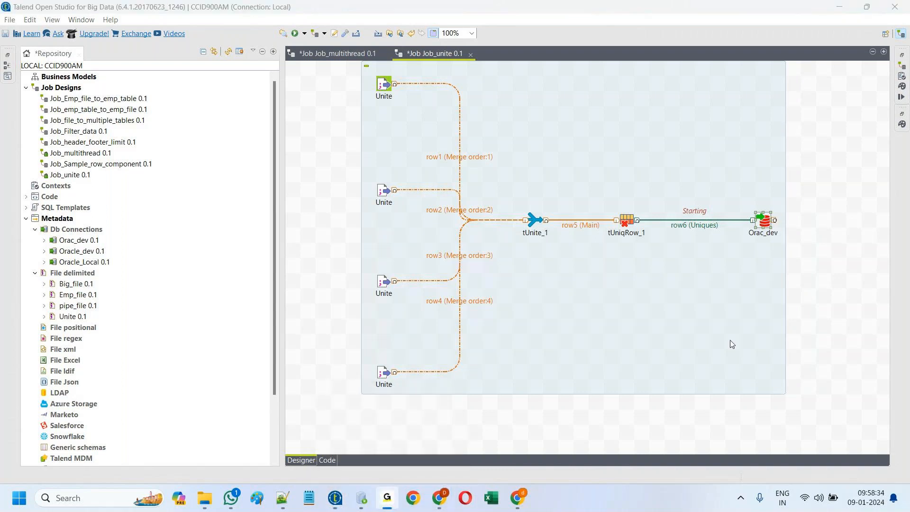